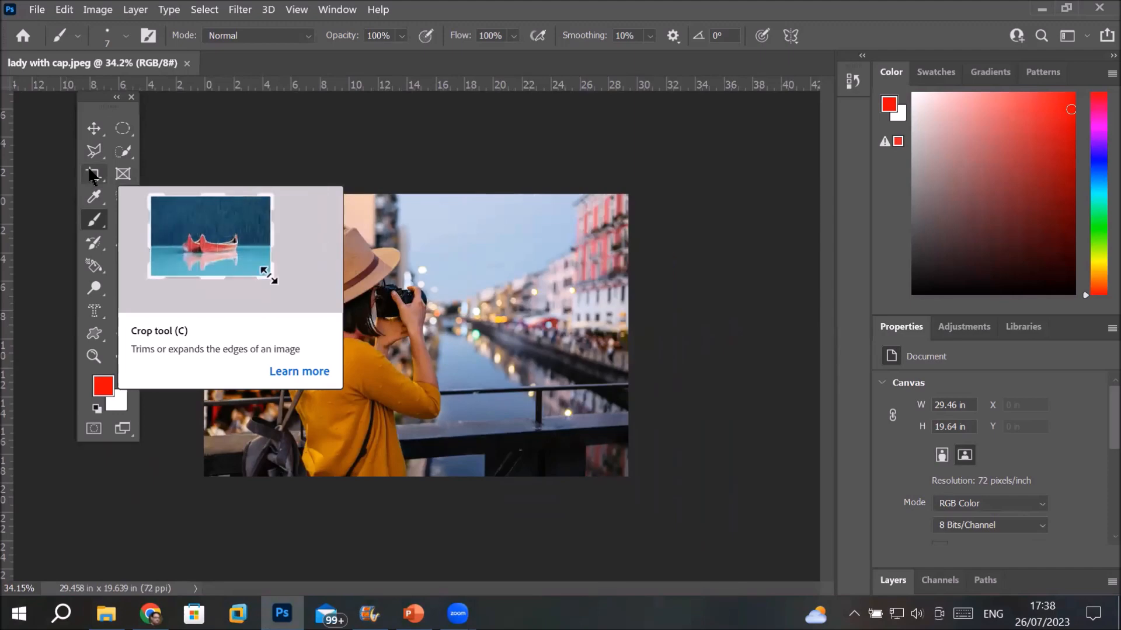
Crop the photo to about 19.7 in wide around the woman, cutting off the canal side, and undo the crop
{"action": "left_click", "coordinate": [92, 175]}
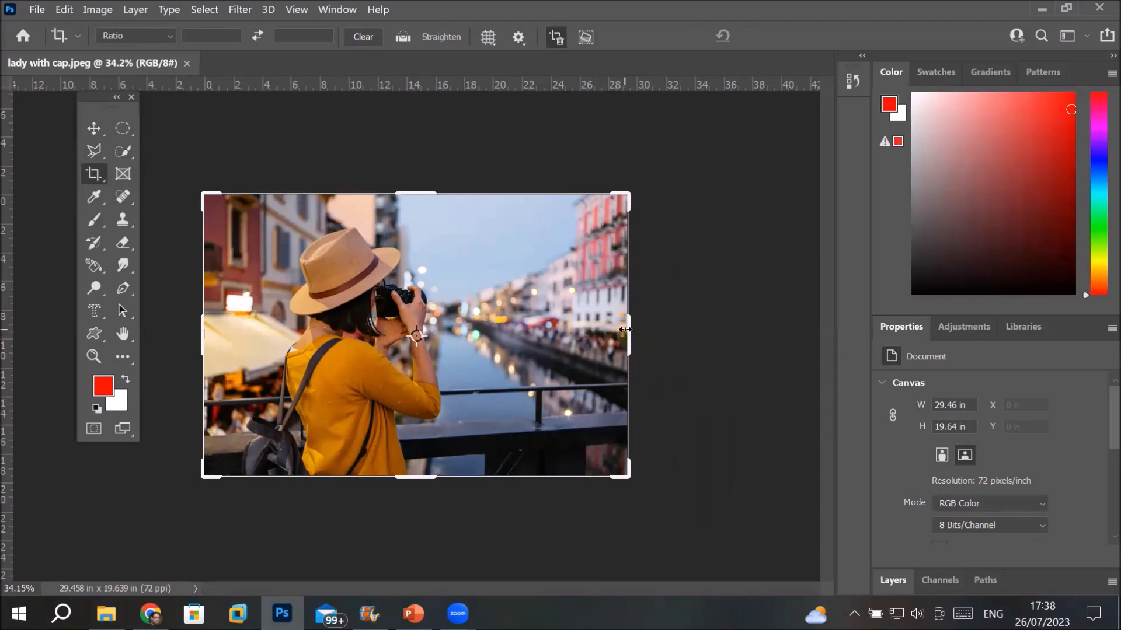
{"action": "left_click_drag", "start_coordinate": [625, 330], "coordinate": [554, 334]}
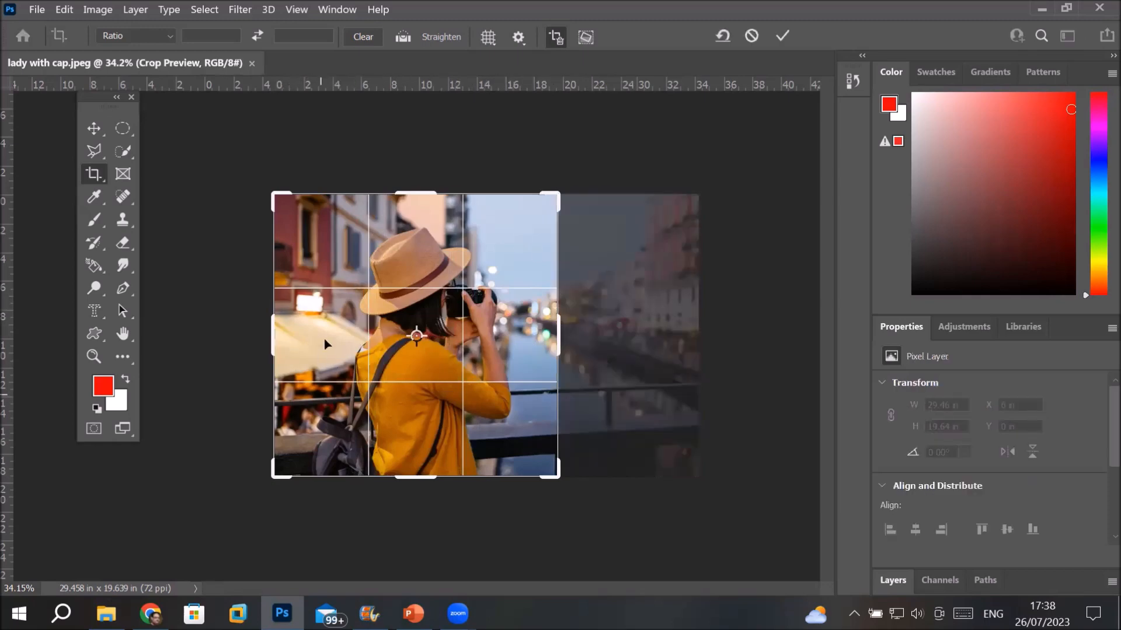
{"action": "mouse_move", "coordinate": [396, 248]}
{"action": "left_mouse_down"}
{"action": "mouse_move", "coordinate": [435, 249]}
{"action": "mouse_move", "coordinate": [381, 247]}
{"action": "mouse_move", "coordinate": [391, 246]}
{"action": "left_mouse_up"}
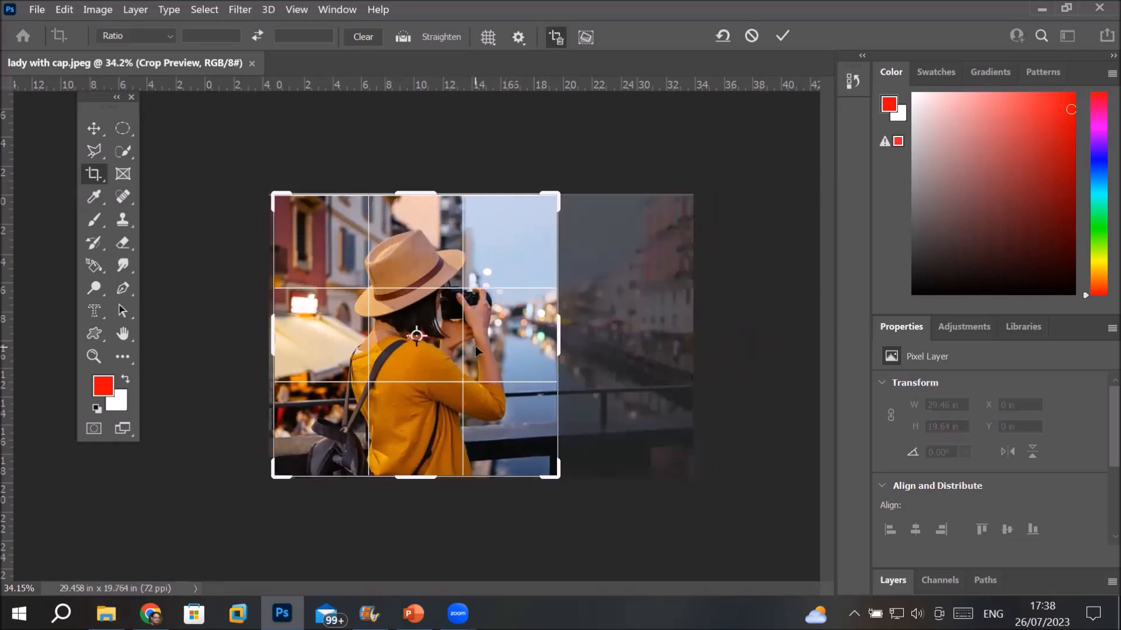
{"action": "left_click", "coordinate": [783, 36]}
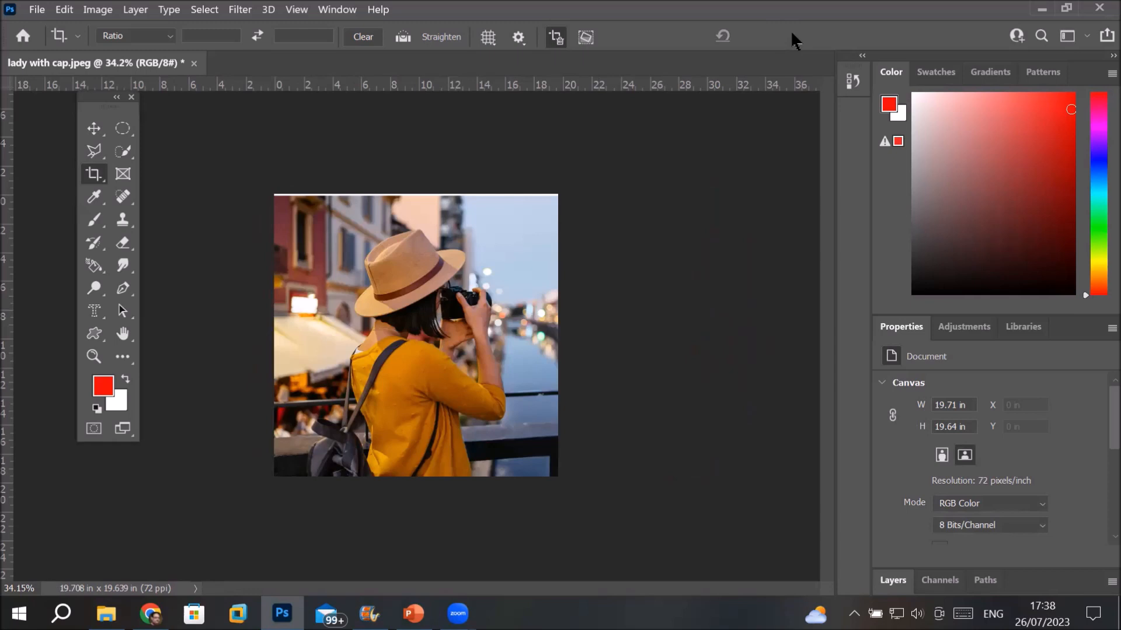
{"action": "key", "text": "ctrl+z"}
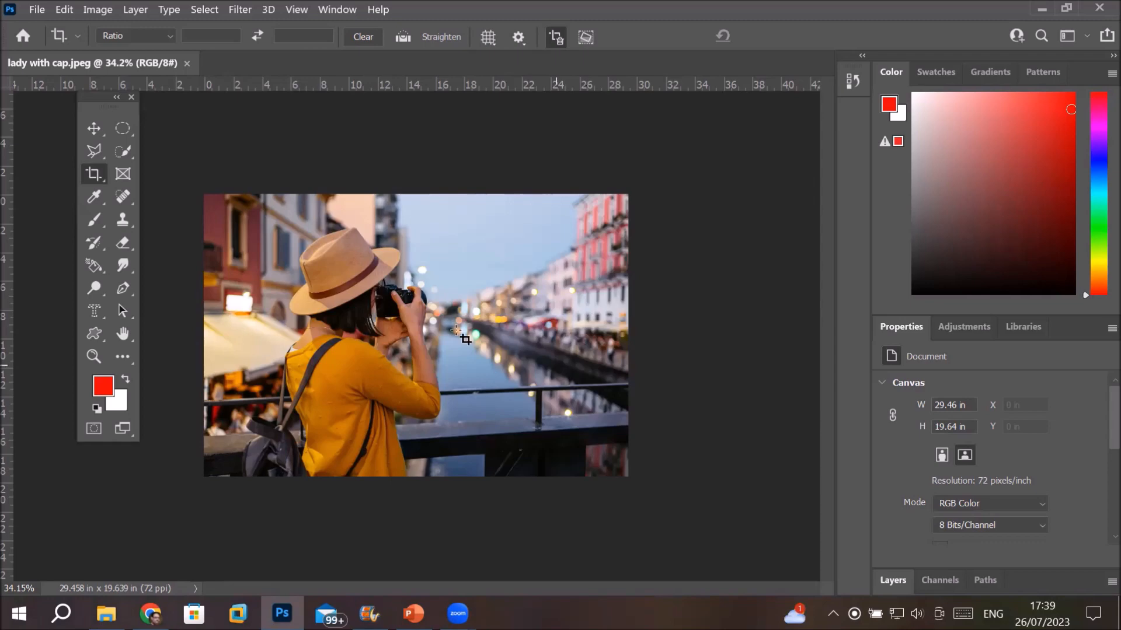
Expand the canvas evenly around the photo with the Crop tool to about 30.57 by 20.39 in, adding a white border
{"action": "left_click", "coordinate": [94, 175]}
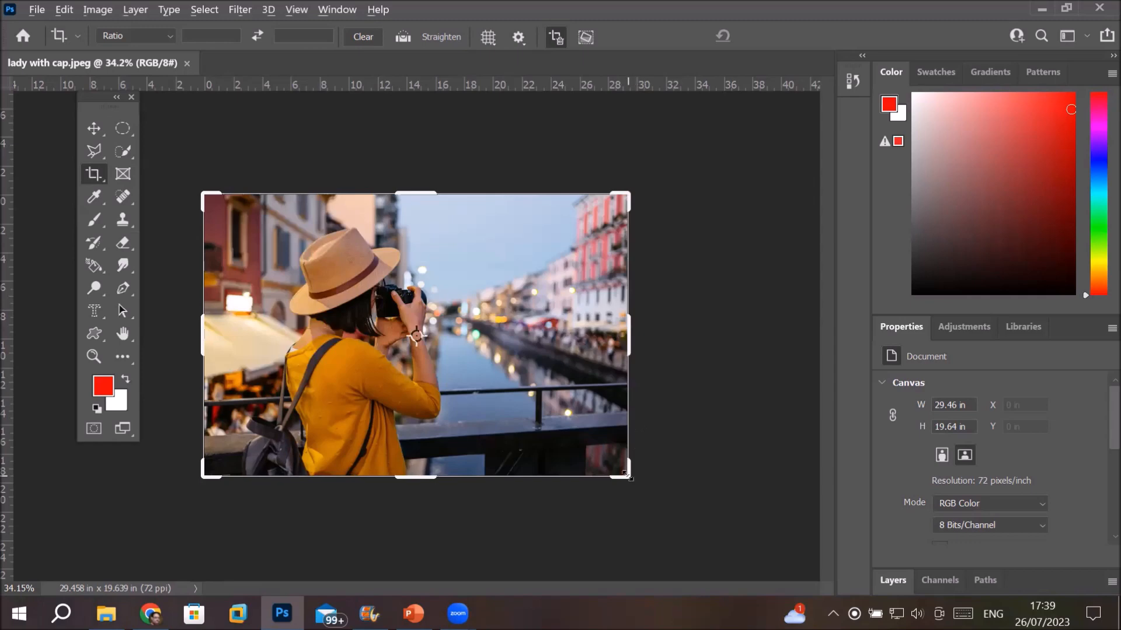
{"action": "left_click_drag", "start_coordinate": [628, 476], "coordinate": [648, 500]}
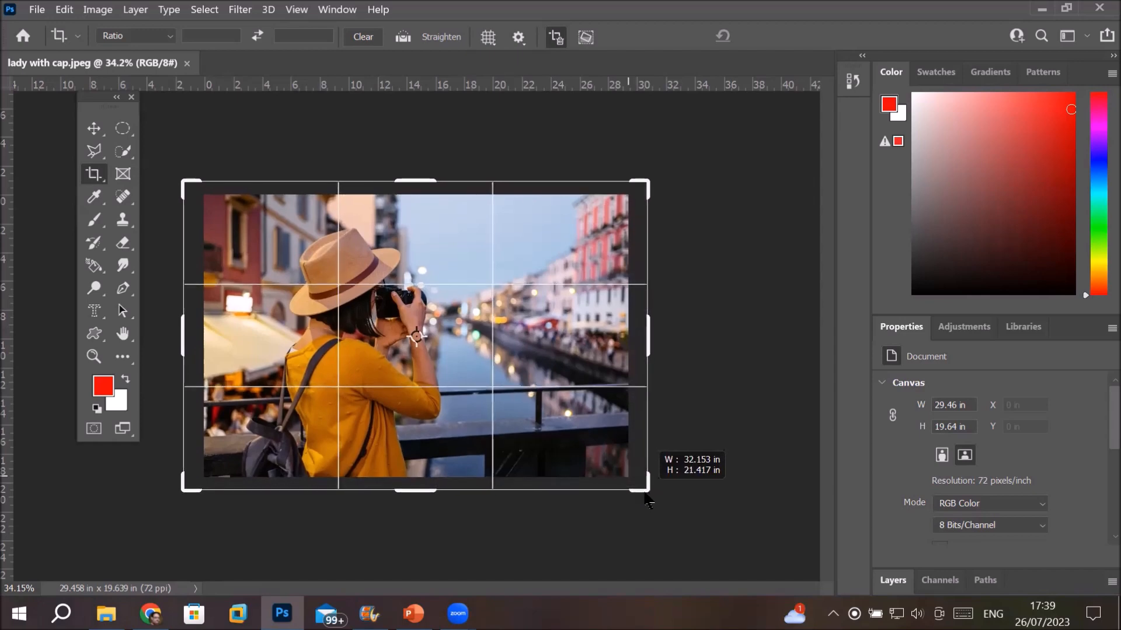
{"action": "mouse_move", "coordinate": [647, 500]}
{"action": "left_mouse_down"}
{"action": "mouse_move", "coordinate": [584, 449]}
{"action": "mouse_move", "coordinate": [640, 503]}
{"action": "mouse_move", "coordinate": [630, 491]}
{"action": "left_mouse_up"}
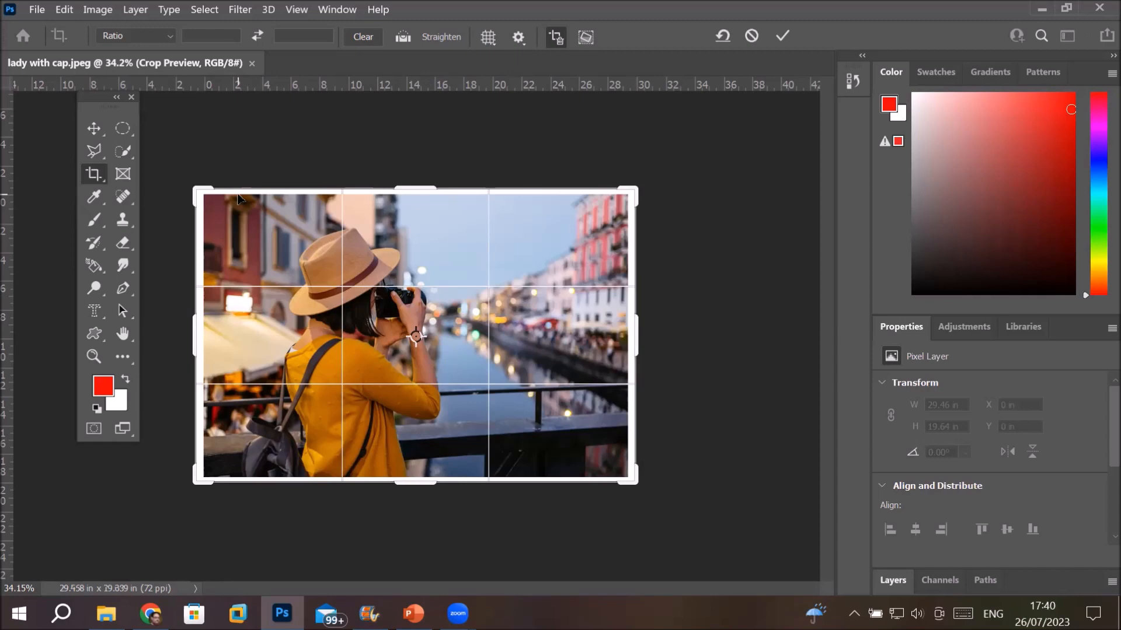
{"action": "left_click", "coordinate": [781, 35]}
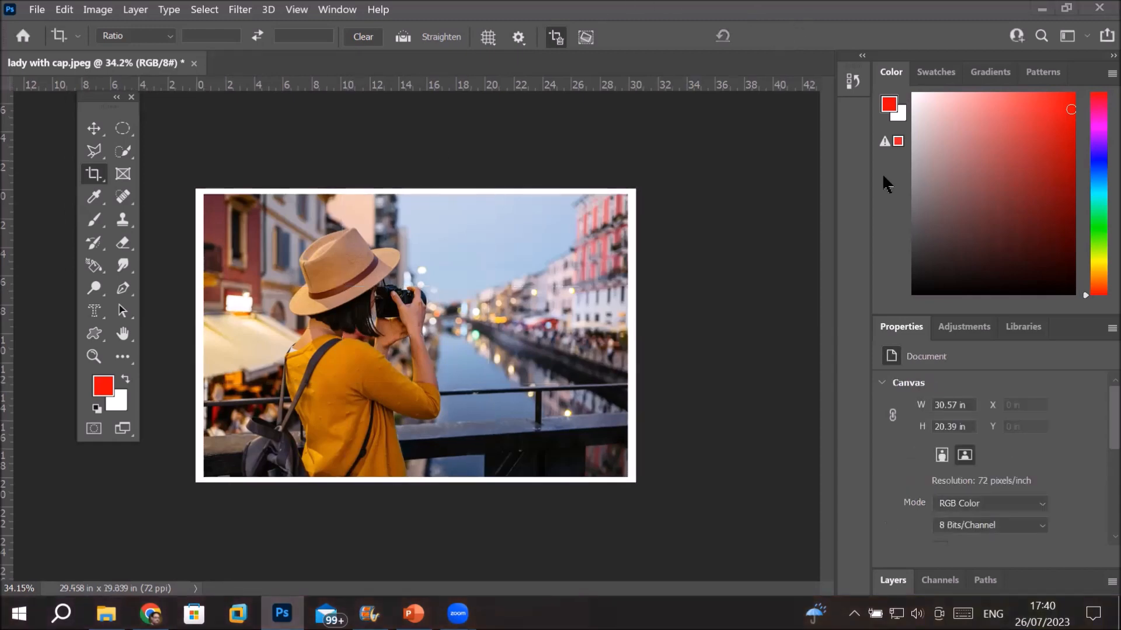
Unlock the background layer and enable a Stroke effect on it, showing the stroke settings
{"action": "left_click_drag", "start_coordinate": [893, 580], "coordinate": [695, 201]}
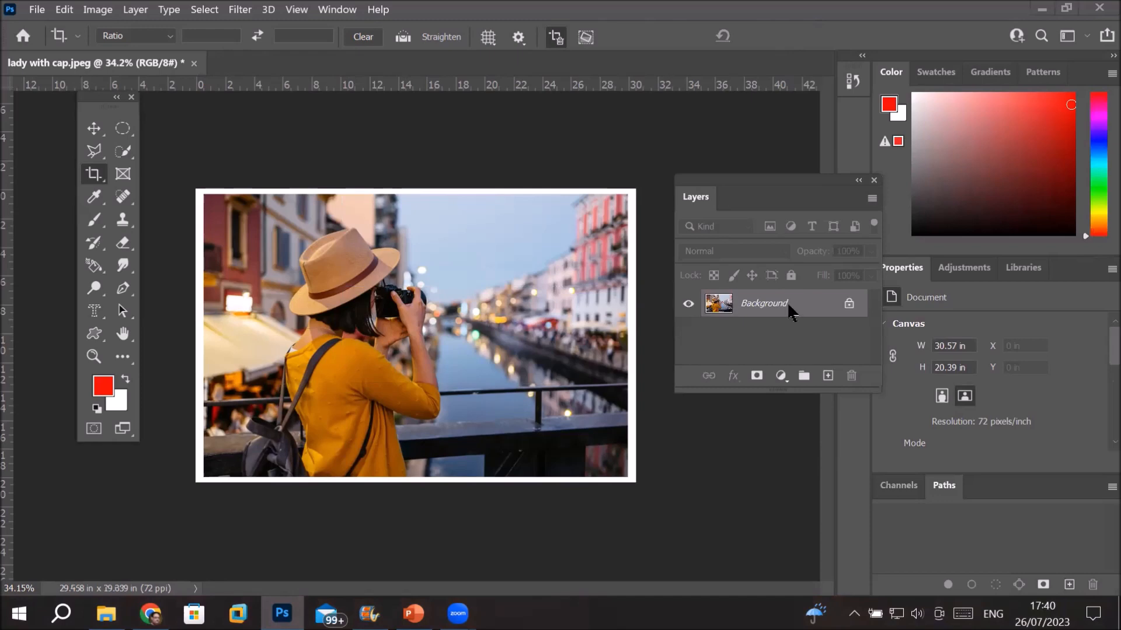
{"action": "left_click", "coordinate": [853, 304]}
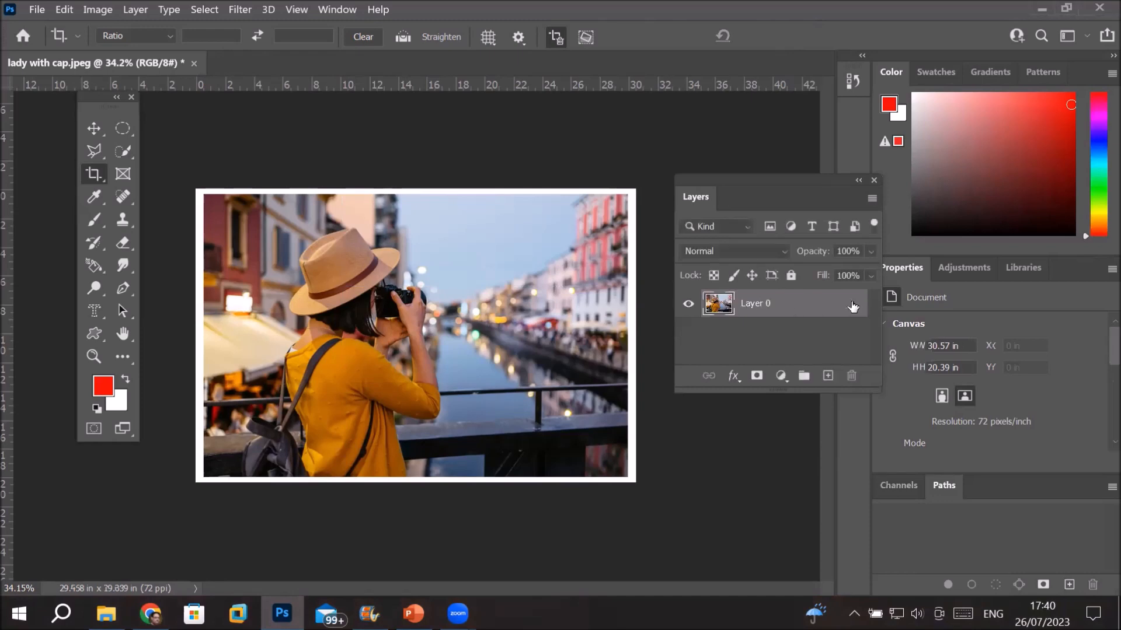
{"action": "left_click", "coordinate": [735, 378]}
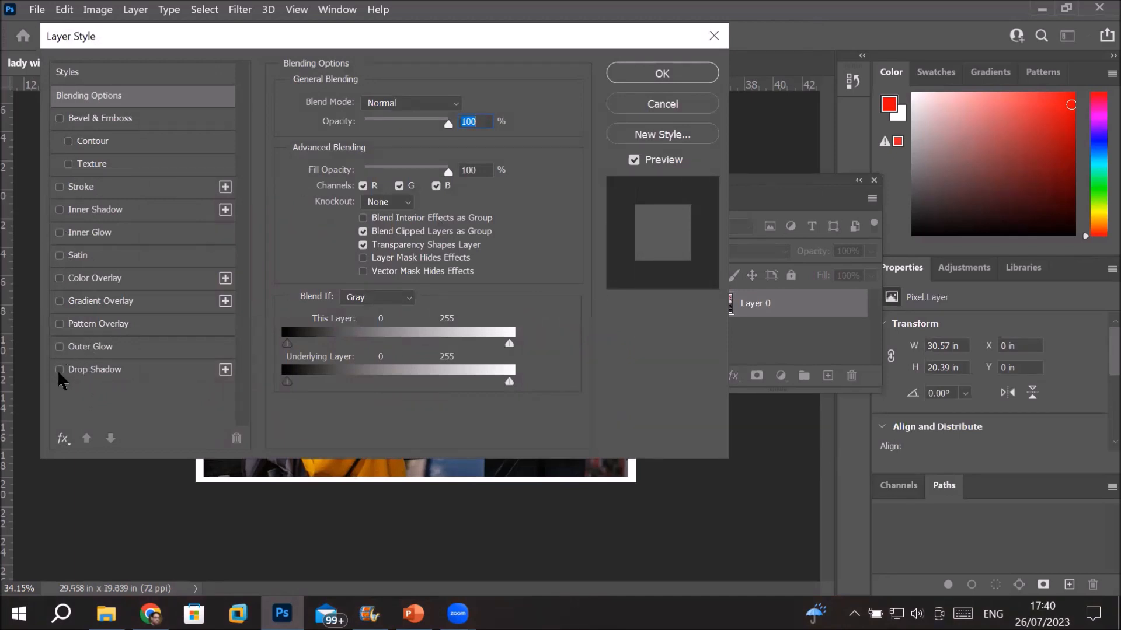
{"action": "left_click", "coordinate": [59, 187]}
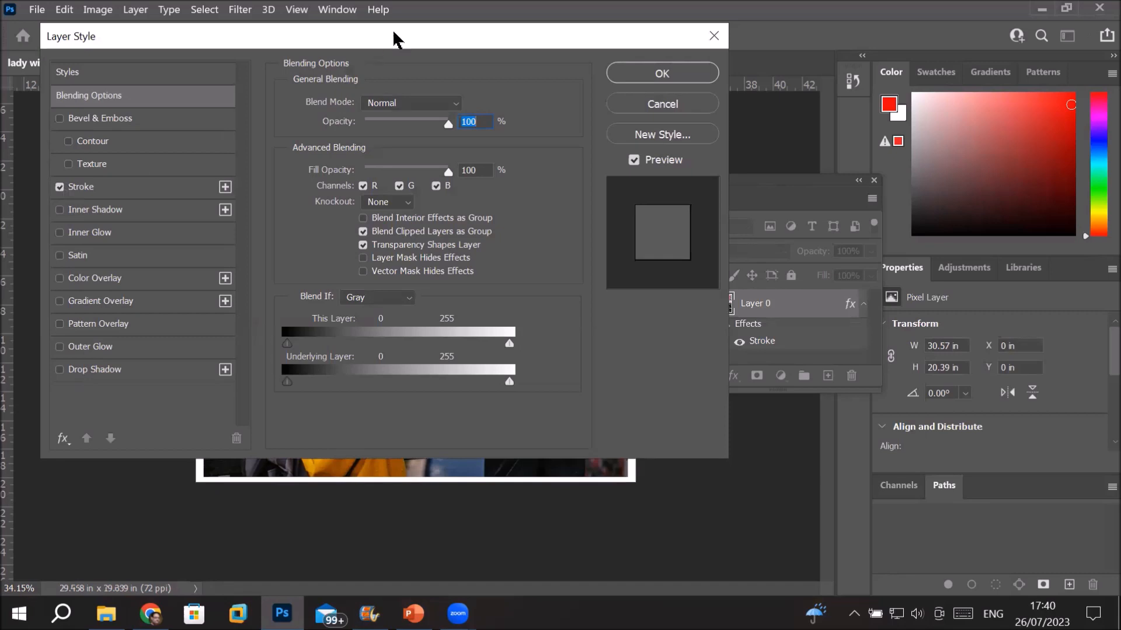
{"action": "left_click_drag", "start_coordinate": [394, 34], "coordinate": [587, 236]}
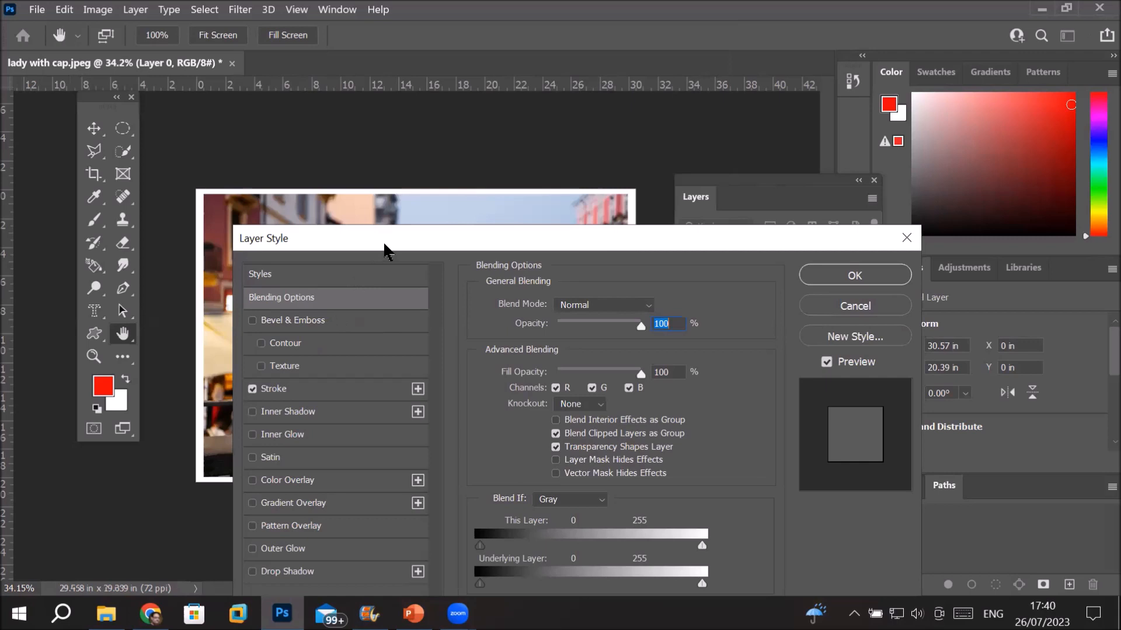
{"action": "left_click_drag", "start_coordinate": [384, 249], "coordinate": [472, 184]}
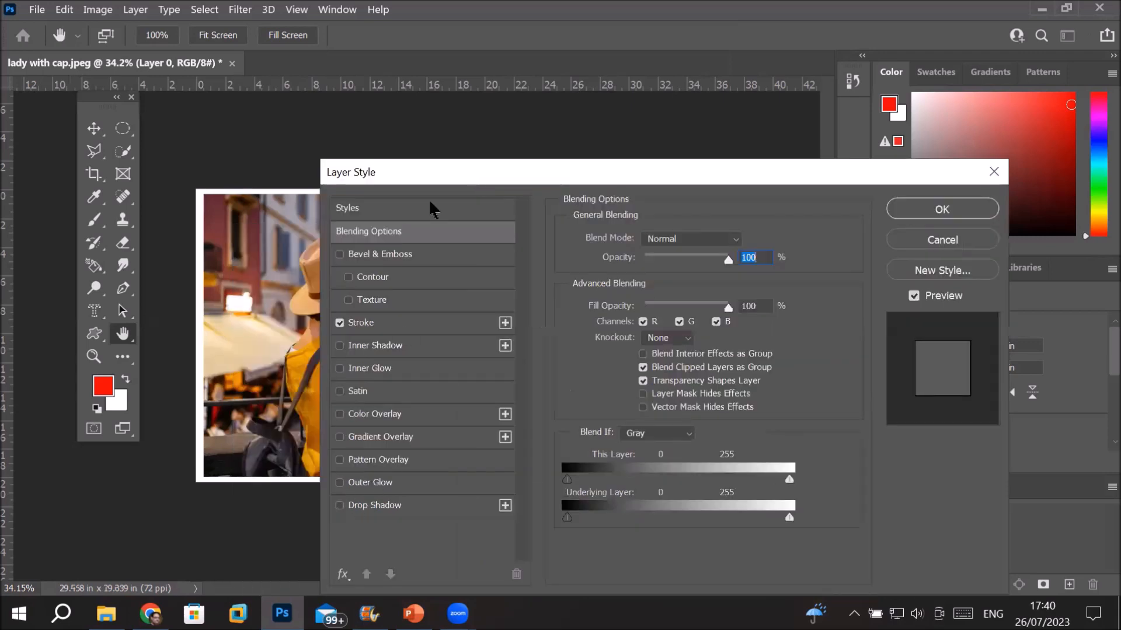
{"action": "left_click", "coordinate": [371, 324]}
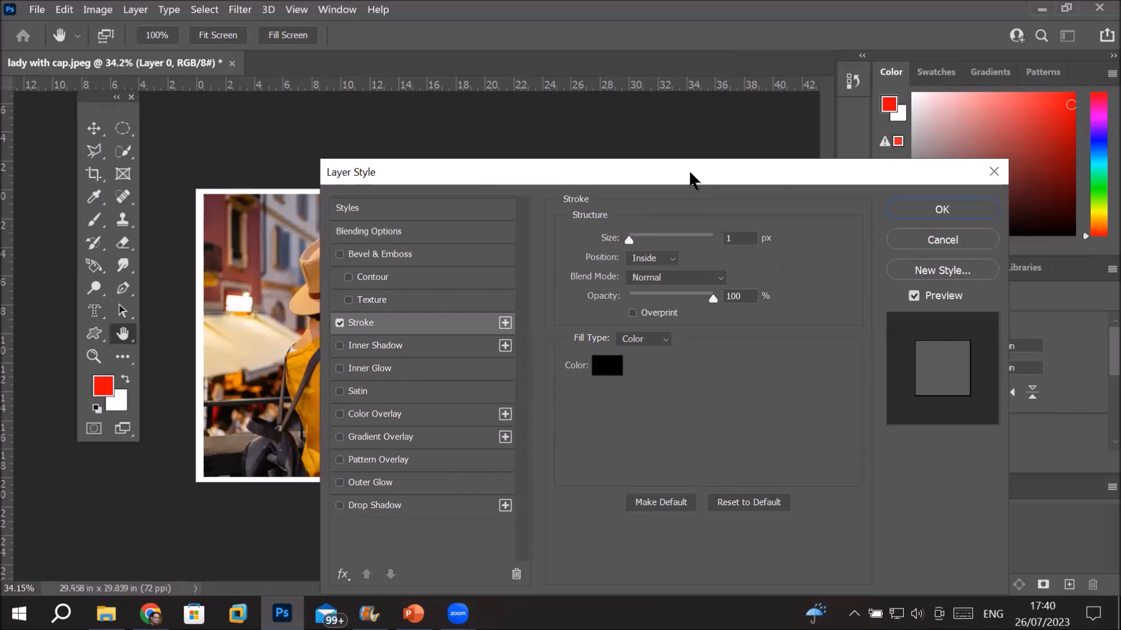
{"action": "left_click_drag", "start_coordinate": [689, 172], "coordinate": [622, 243]}
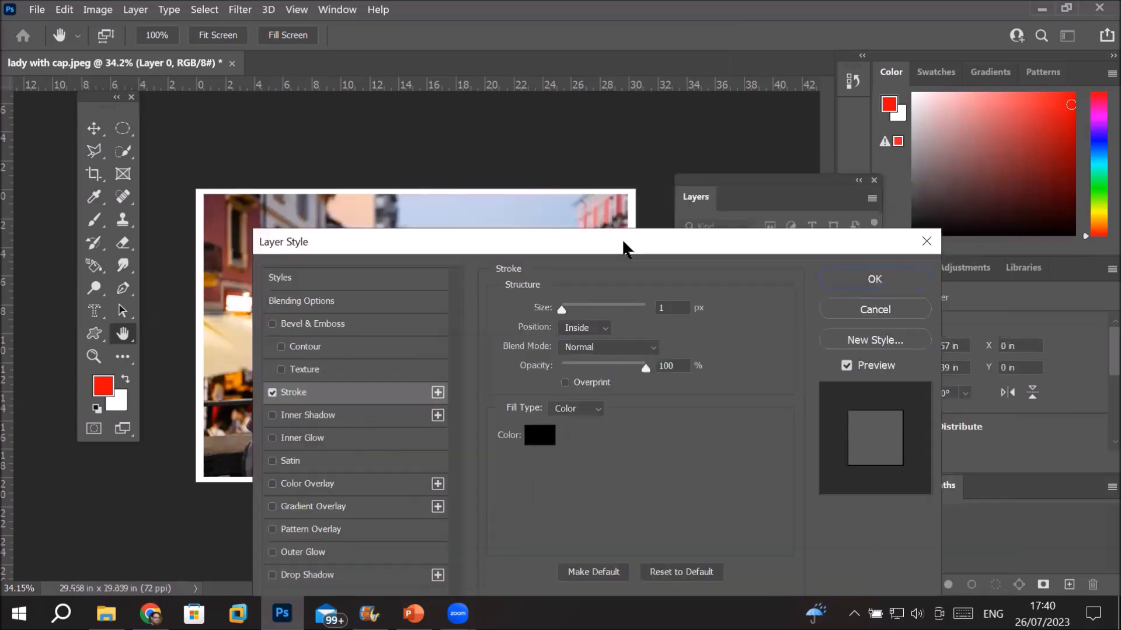
Set the stroke colour to red (f10505) and its size to 21 px, and apply the layer style
{"action": "left_click", "coordinate": [542, 445]}
{"action": "left_click", "coordinate": [631, 136]}
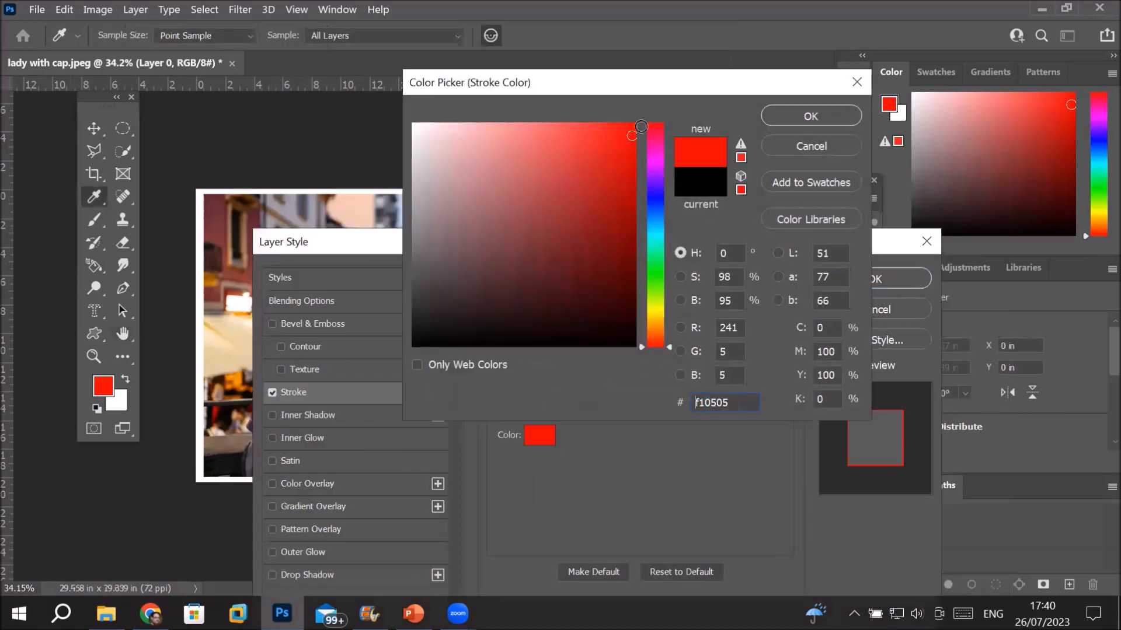
{"action": "left_click", "coordinate": [796, 115]}
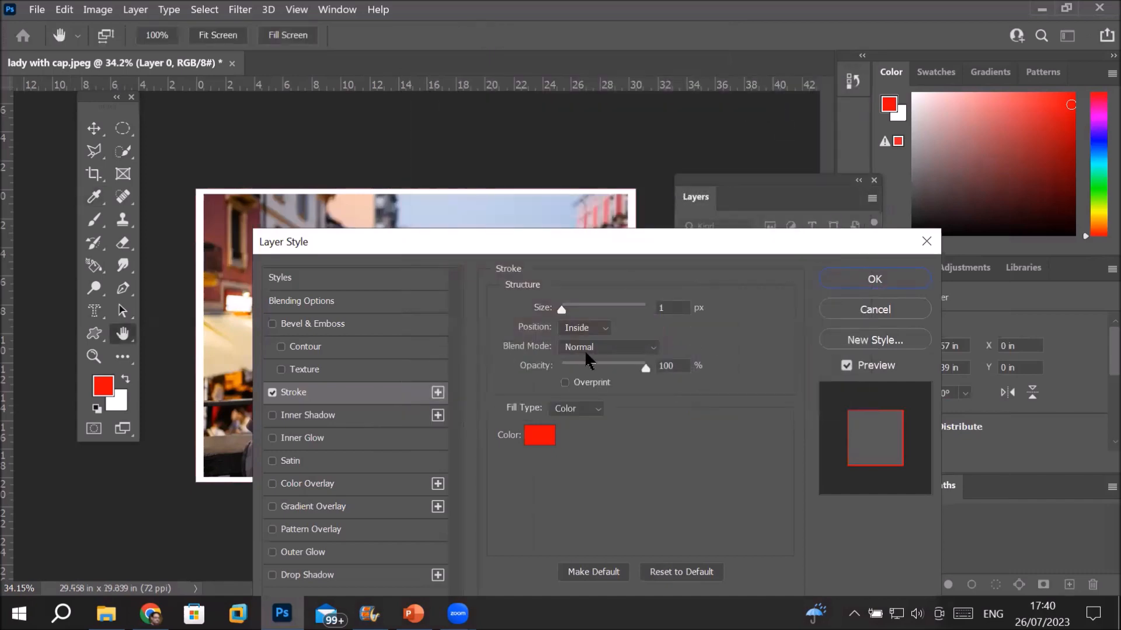
{"action": "left_click_drag", "start_coordinate": [562, 311], "coordinate": [571, 313]}
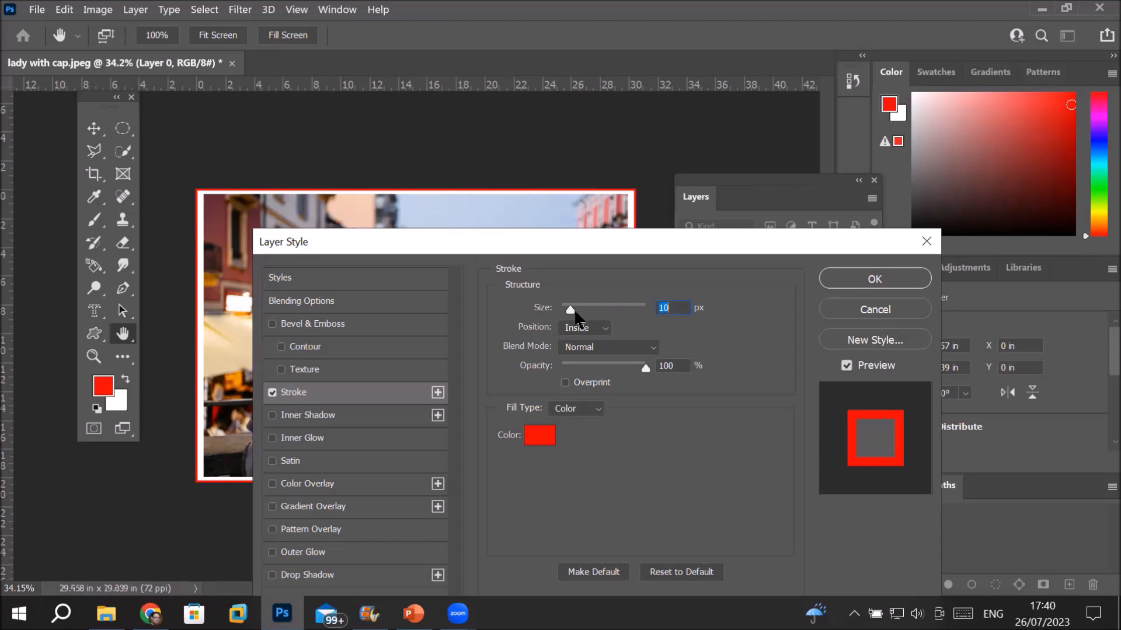
{"action": "left_click_drag", "start_coordinate": [571, 316], "coordinate": [574, 317]}
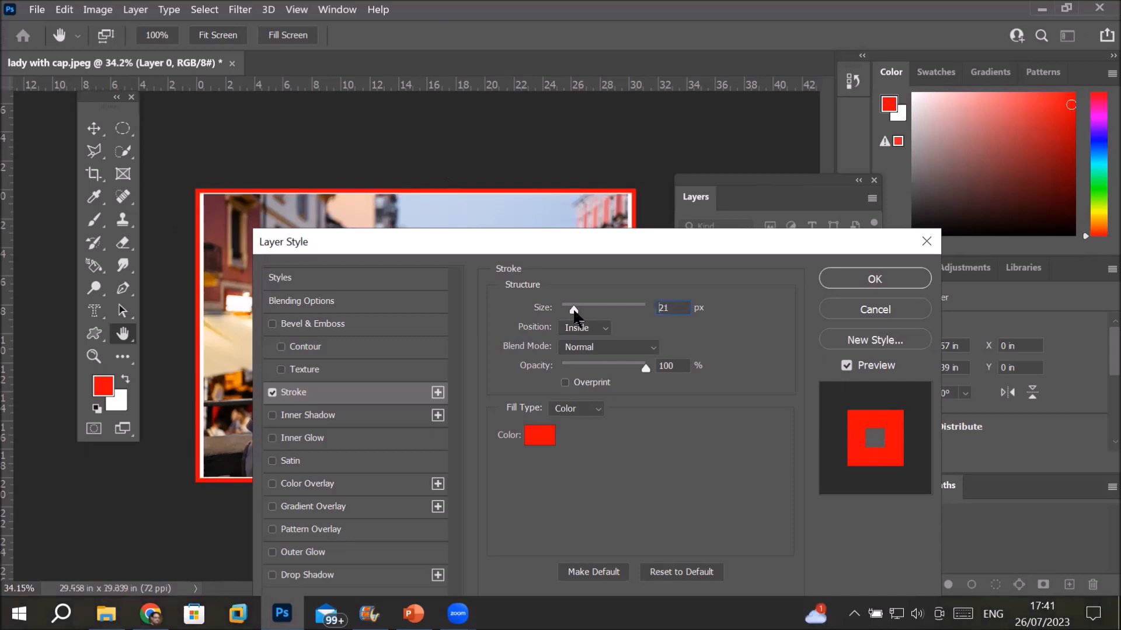
{"action": "left_click", "coordinate": [871, 279]}
{"action": "key", "text": "c"}
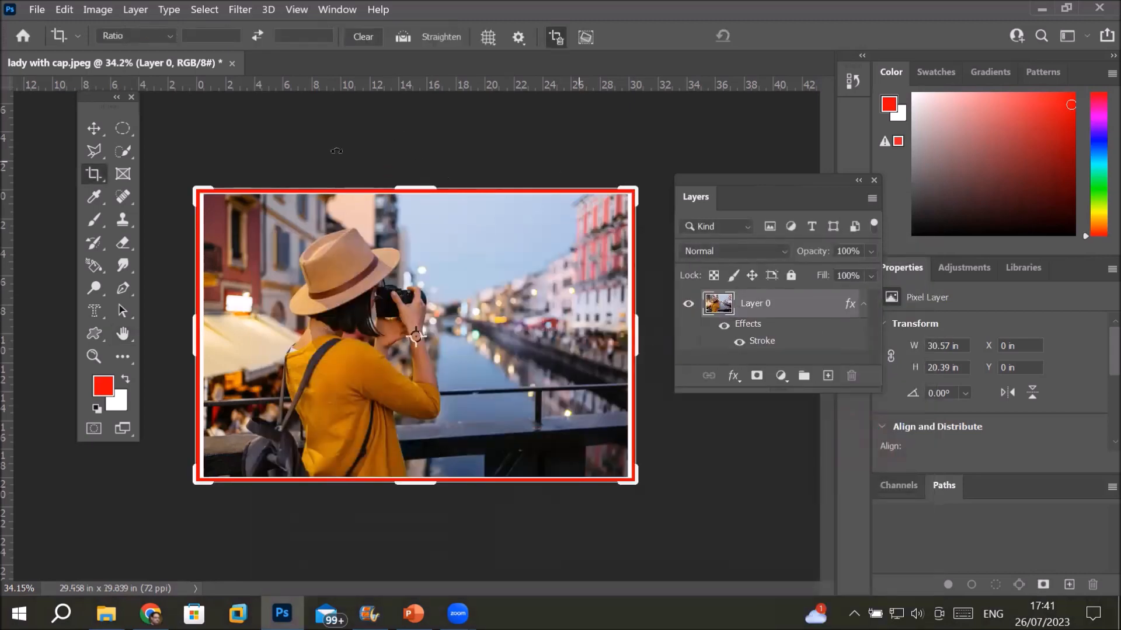
{"action": "left_click", "coordinate": [94, 129]}
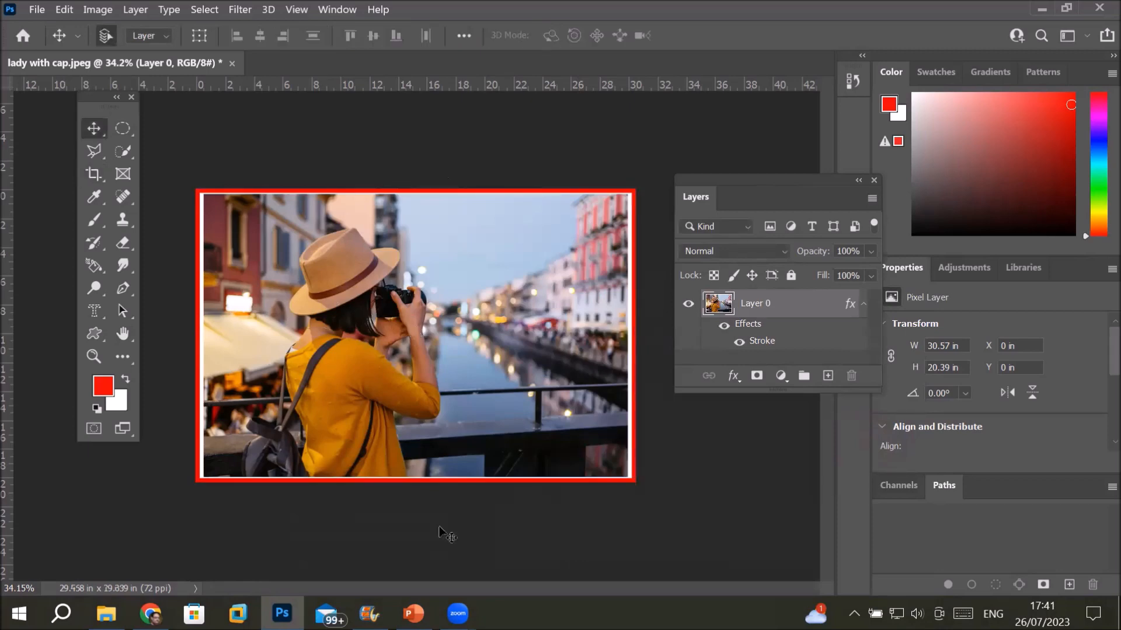
Undo the red stroke, the background layer unlock and the canvas expansion
{"action": "left_click_drag", "start_coordinate": [703, 392], "coordinate": [699, 480]}
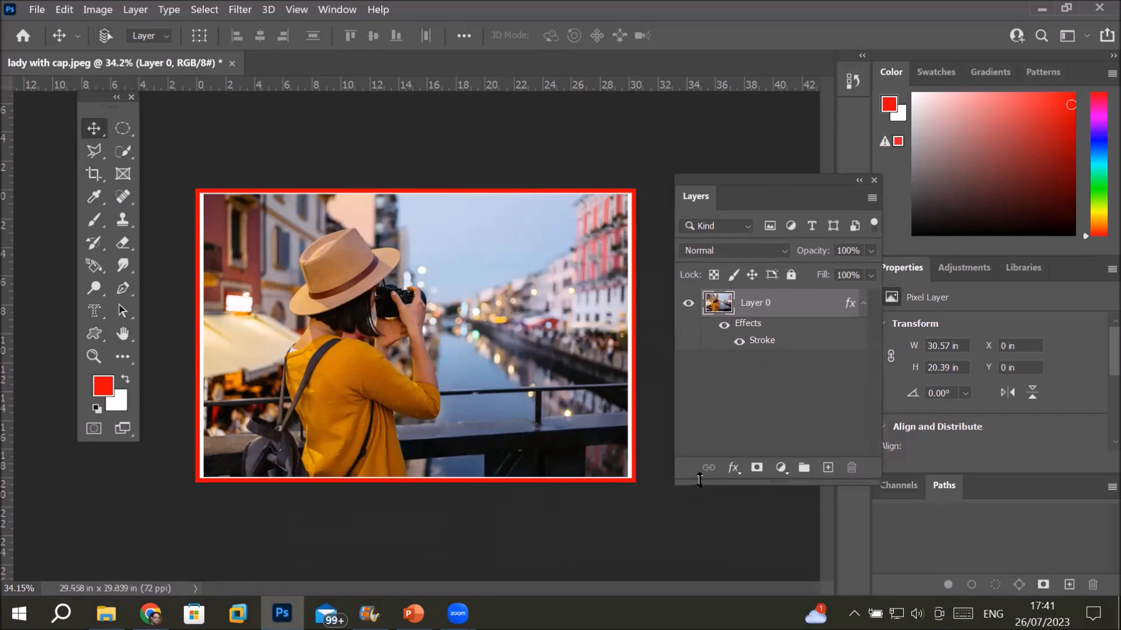
{"action": "key", "text": "ctrl+z"}
{"action": "key", "text": "ctrl+z"}
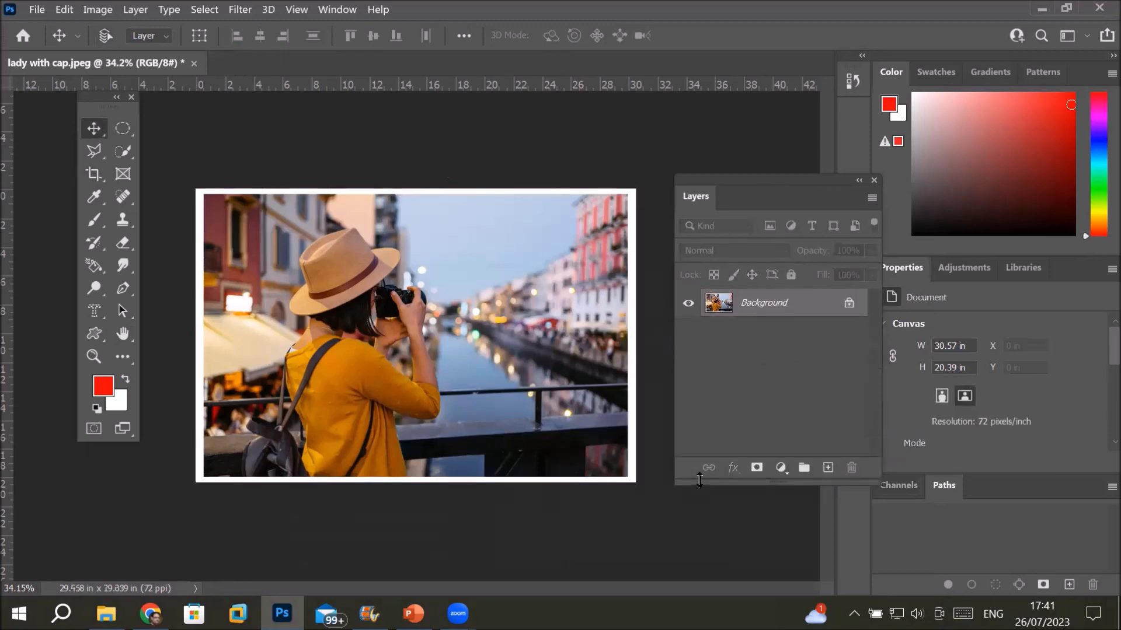
{"action": "key", "text": "ctrl+z"}
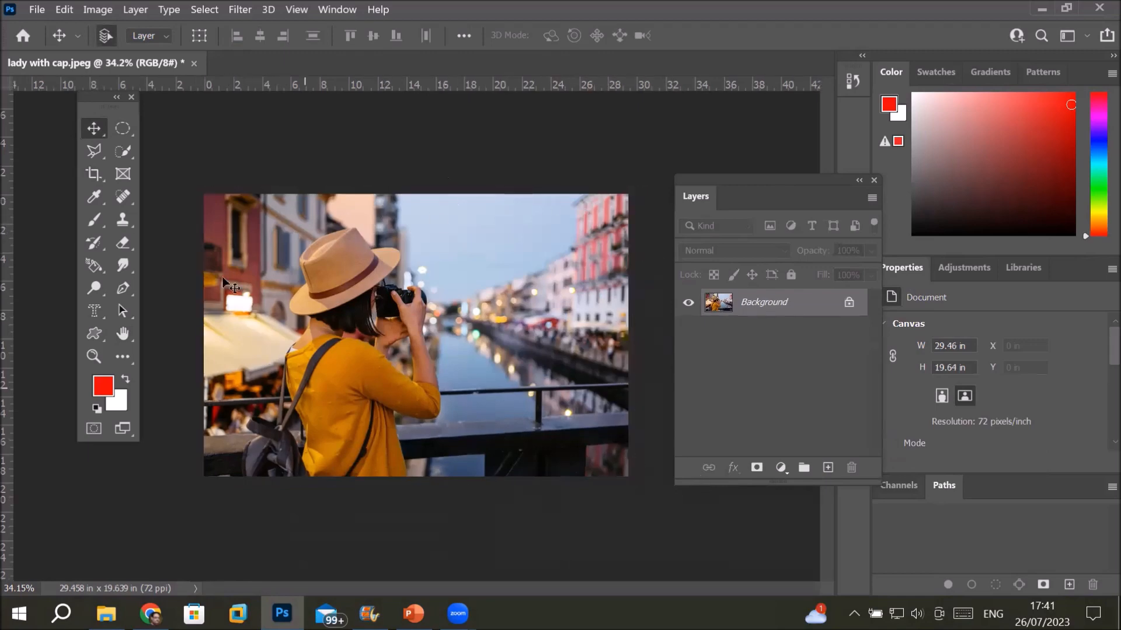
Start a canvas size change with Relative sizing enabled and the units set to pixels
{"action": "left_click", "coordinate": [93, 10]}
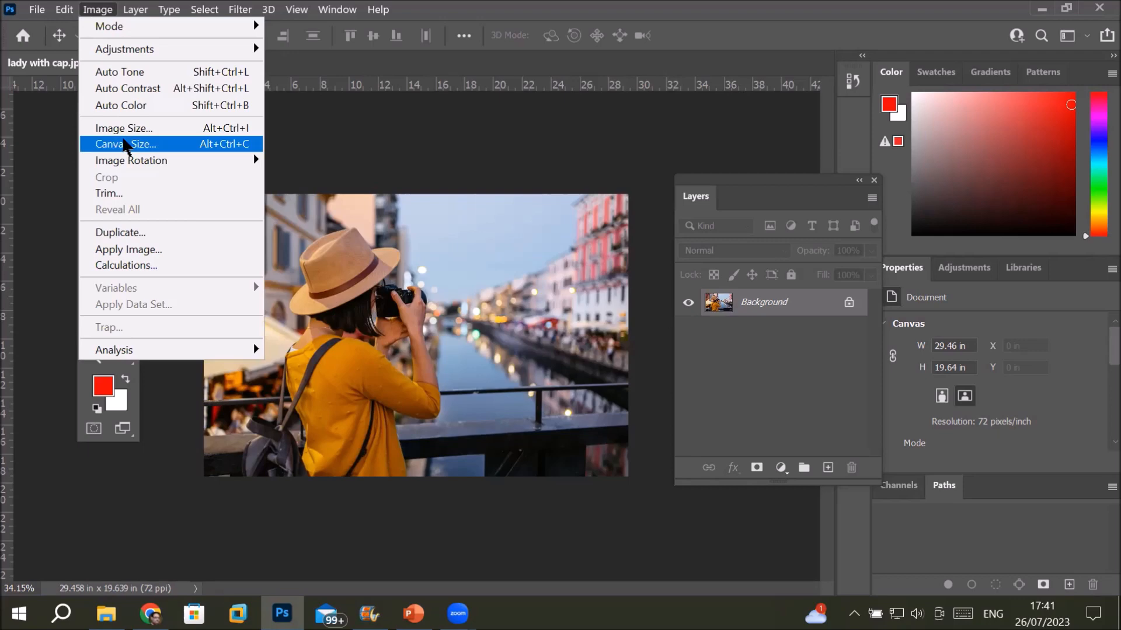
{"action": "left_click", "coordinate": [124, 144]}
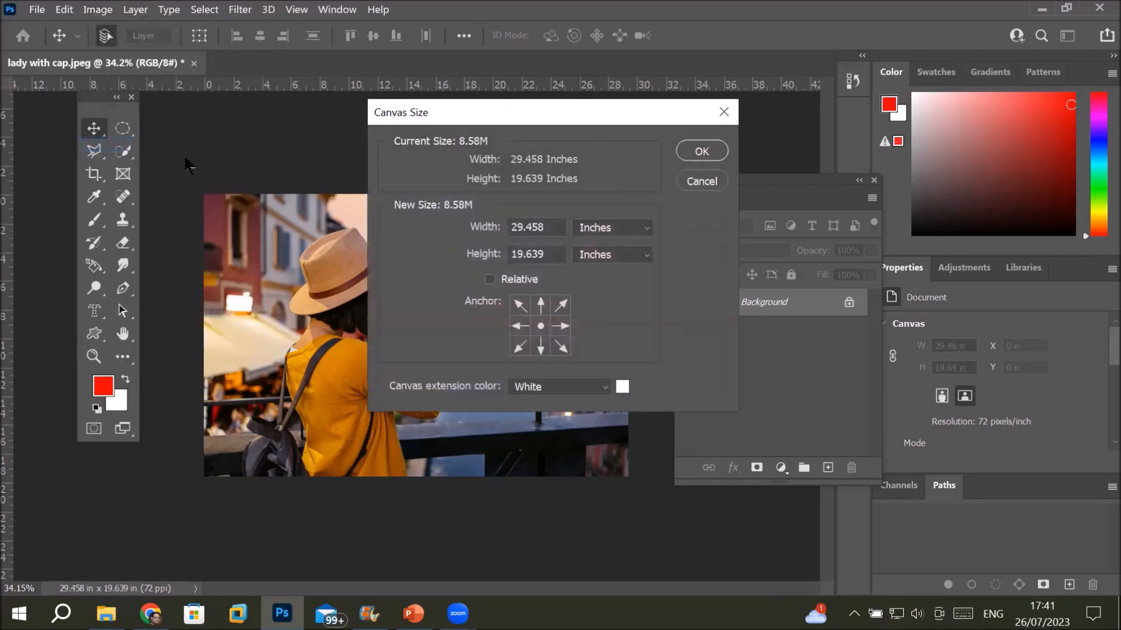
{"action": "left_click_drag", "start_coordinate": [543, 113], "coordinate": [660, 130]}
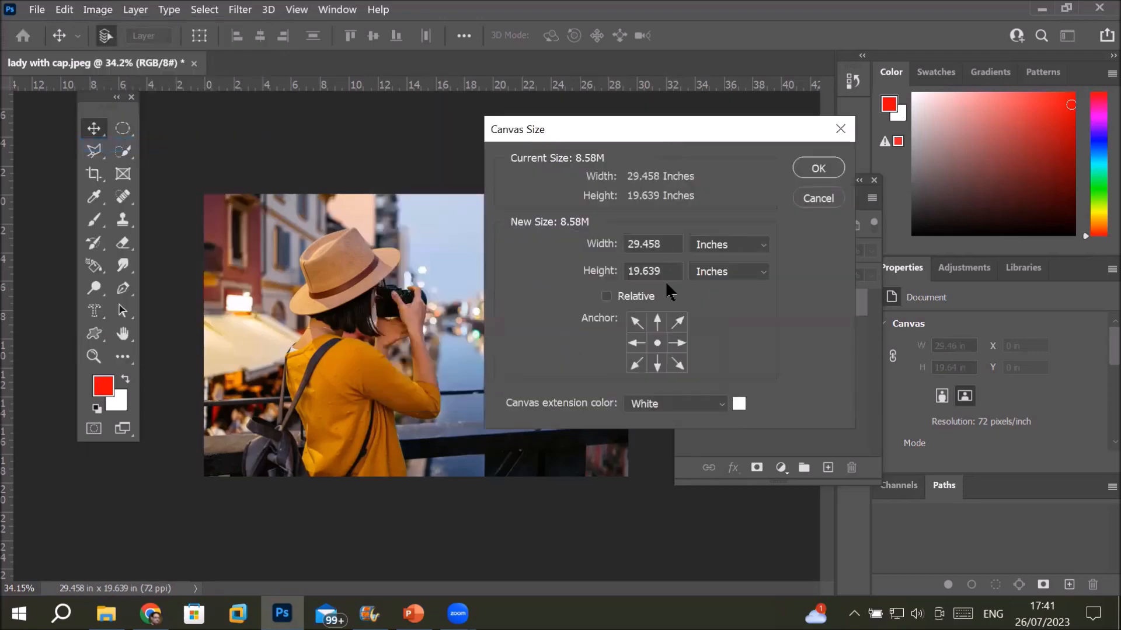
{"action": "left_click", "coordinate": [607, 297]}
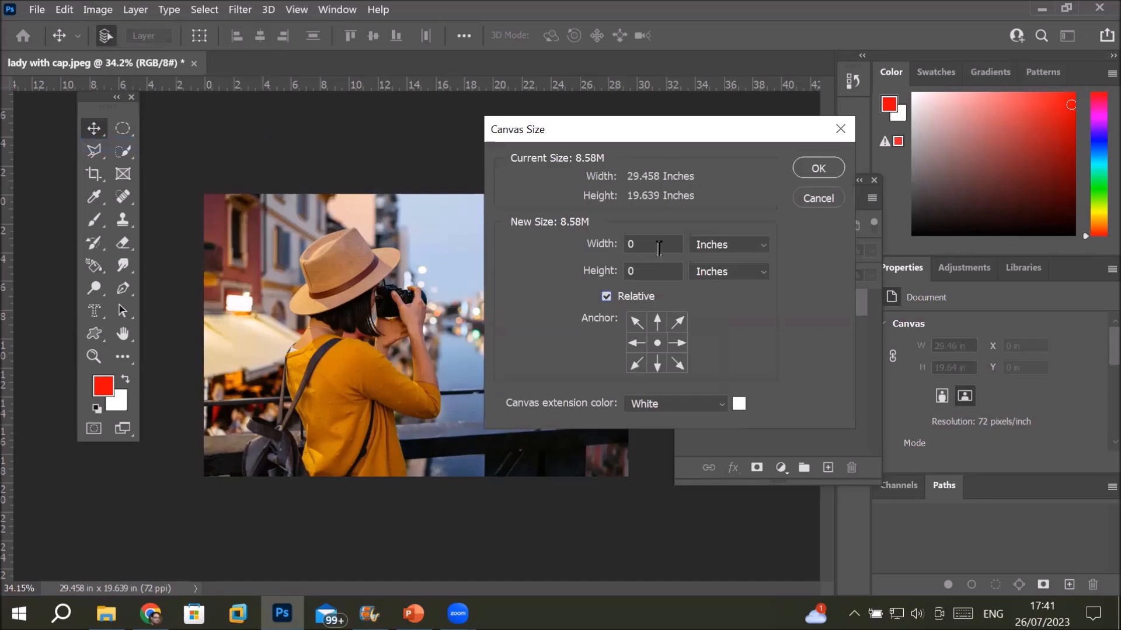
{"action": "left_click", "coordinate": [728, 245]}
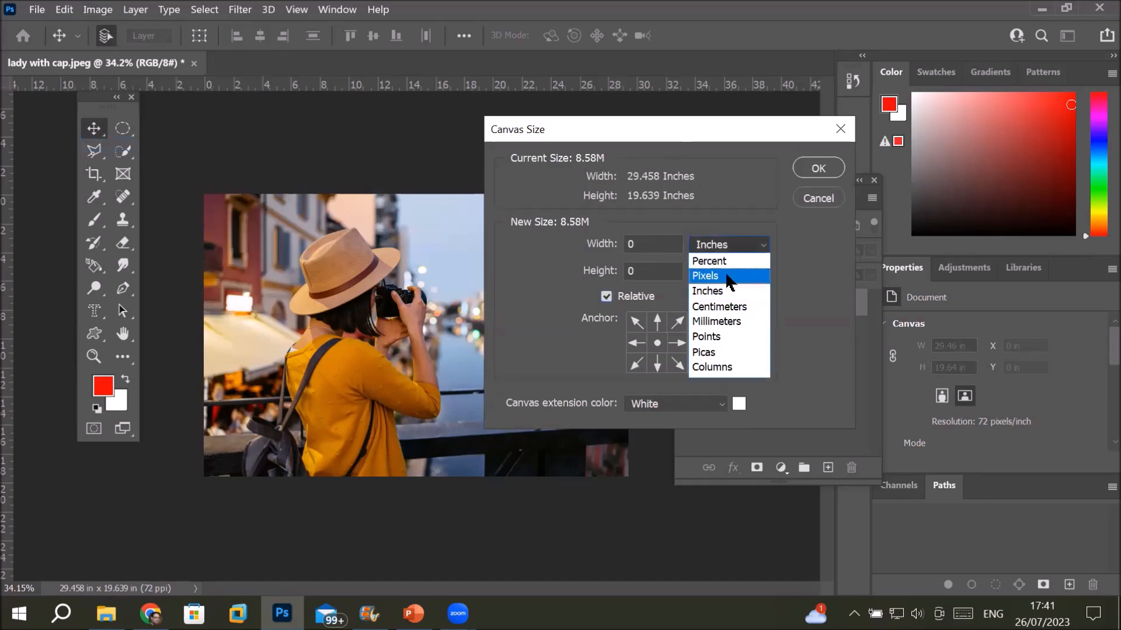
{"action": "left_click", "coordinate": [723, 275]}
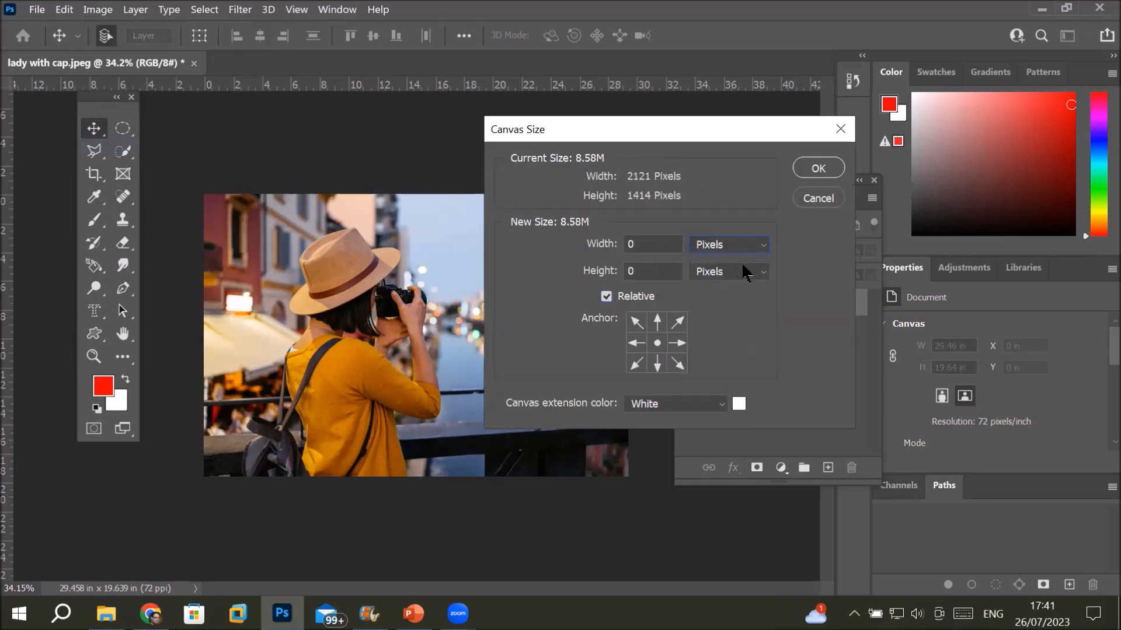
Set the relative canvas width and height to 4 pixels each, keeping the photo in view
{"action": "left_click", "coordinate": [661, 243]}
{"action": "left_click", "coordinate": [601, 246]}
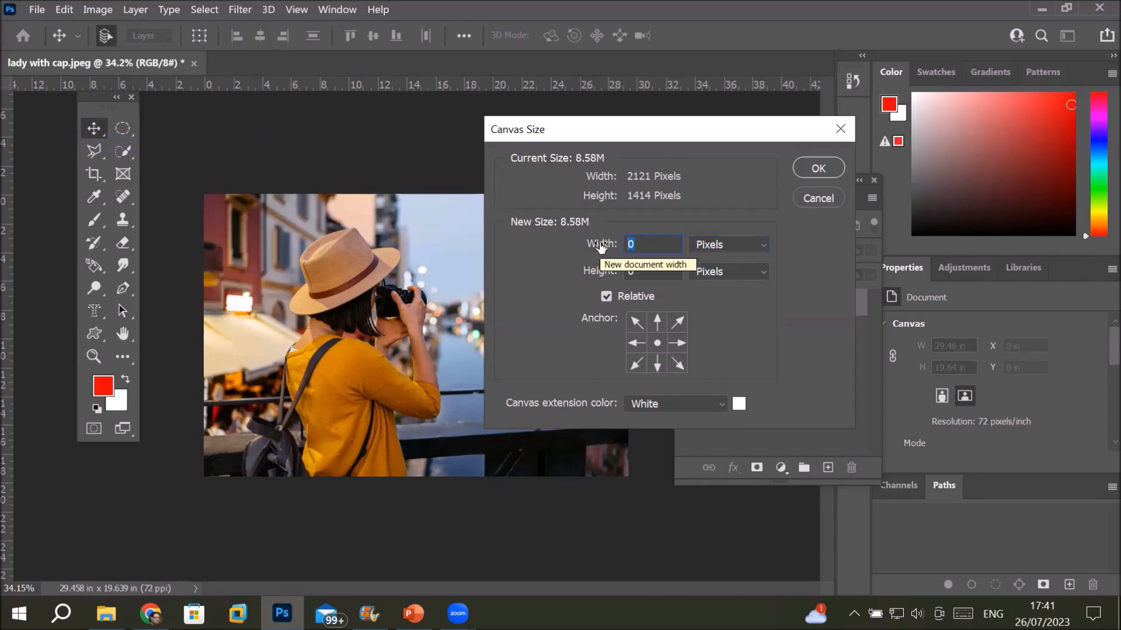
{"action": "type", "text": "4"}
{"action": "left_click", "coordinate": [584, 270]}
{"action": "type", "text": "4"}
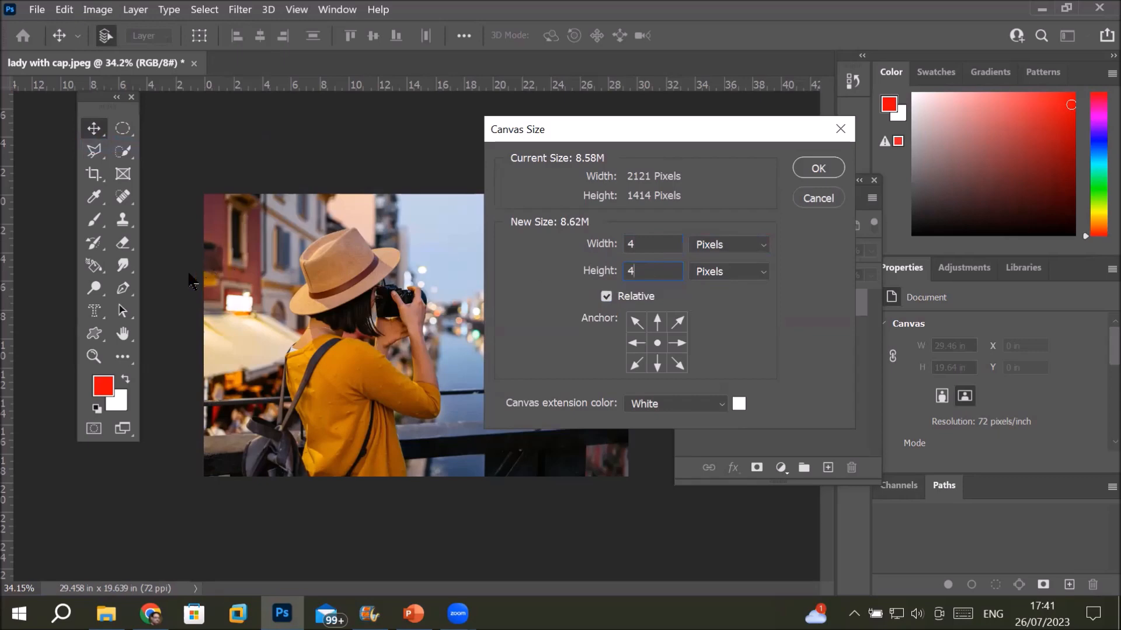
{"action": "left_click_drag", "start_coordinate": [620, 139], "coordinate": [472, 317]}
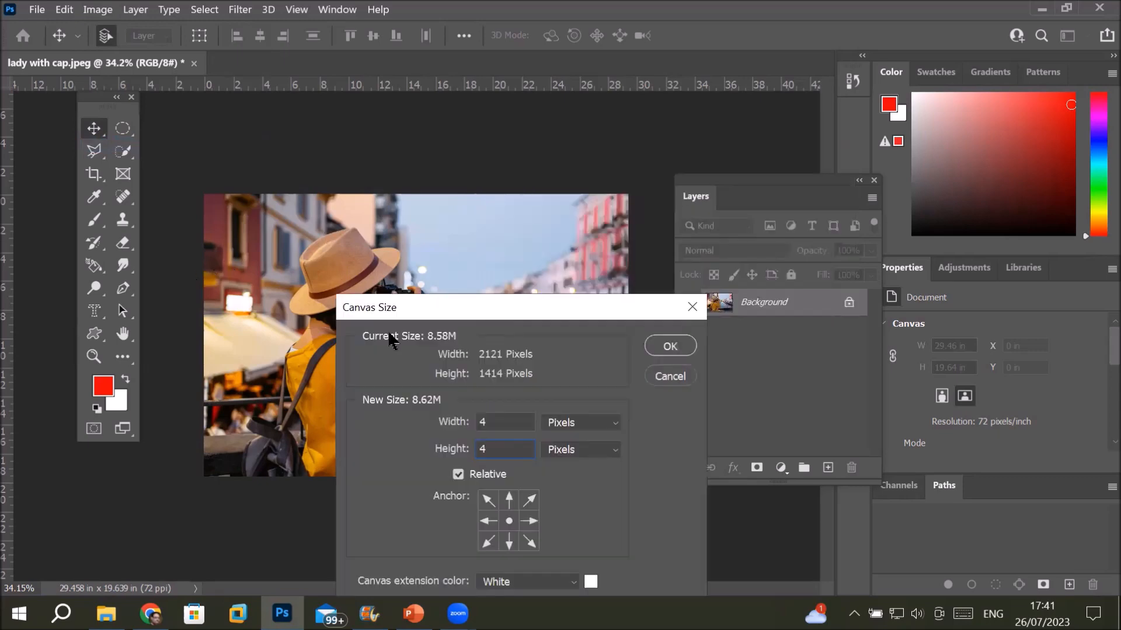
Apply the relative canvas extension of 4 pixels in width and height with White as the extension colour
{"action": "left_click", "coordinate": [497, 420]}
{"action": "left_click", "coordinate": [504, 451]}
{"action": "left_click_drag", "start_coordinate": [510, 299], "coordinate": [651, 146]}
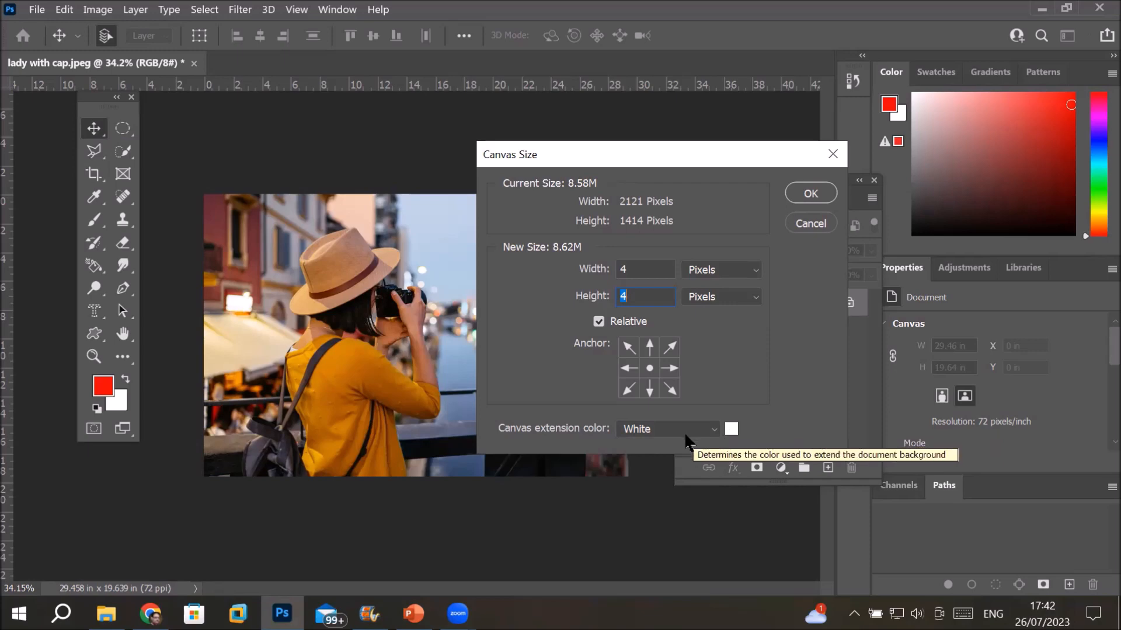
{"action": "left_click", "coordinate": [810, 192]}
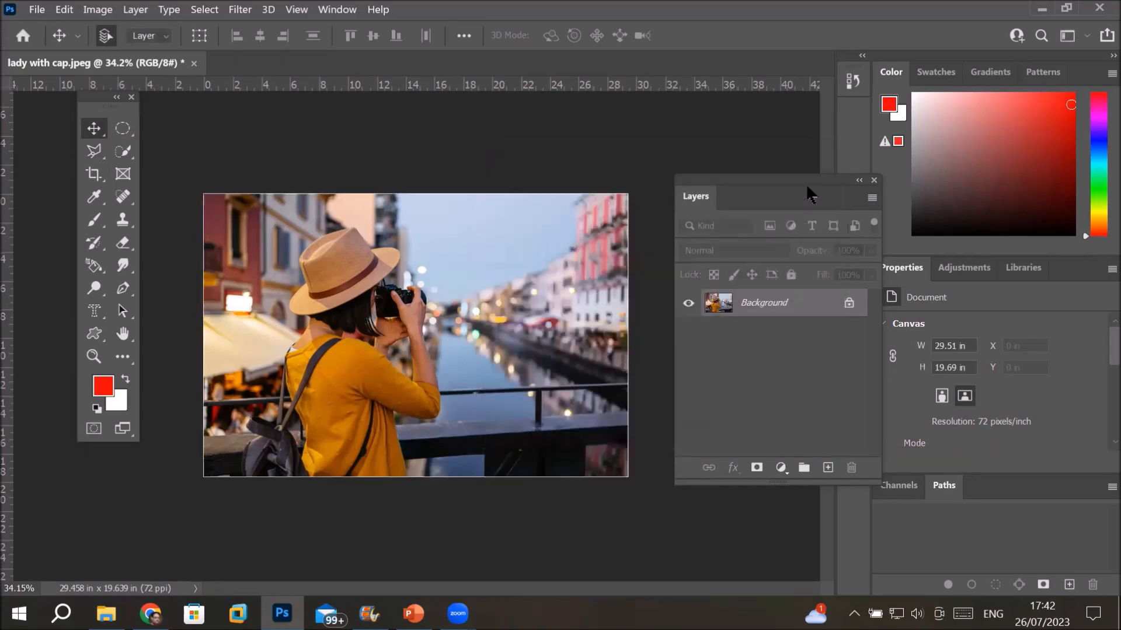
Inspect the thin white border around the photo's edges up close, and undo the canvas size change
{"action": "scroll", "coordinate": [637, 238], "scroll_direction": "up", "scroll_amount": 5}
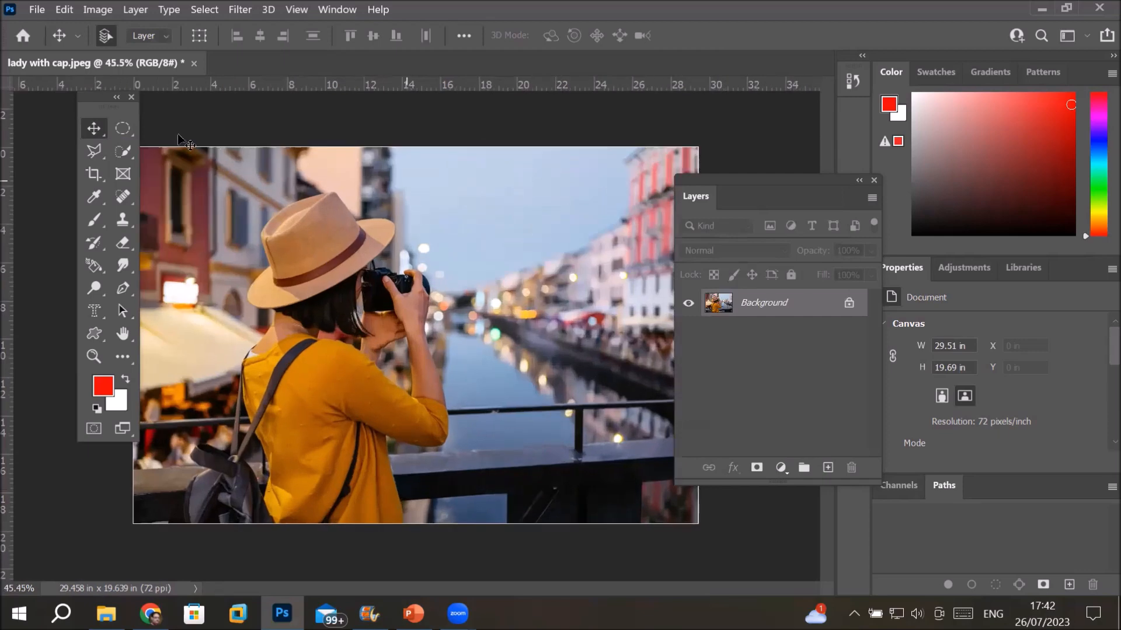
{"action": "scroll", "coordinate": [169, 198], "scroll_direction": "down", "scroll_amount": 3}
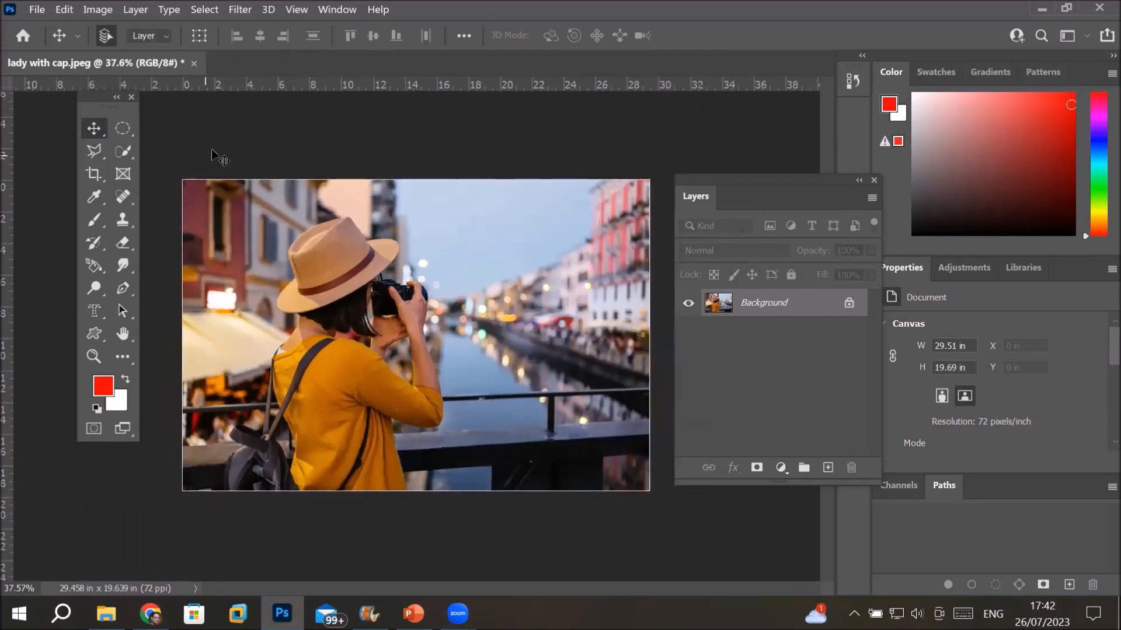
{"action": "scroll", "coordinate": [227, 143], "scroll_direction": "up", "scroll_amount": 3}
{"action": "scroll", "coordinate": [250, 108], "scroll_direction": "down", "scroll_amount": 2}
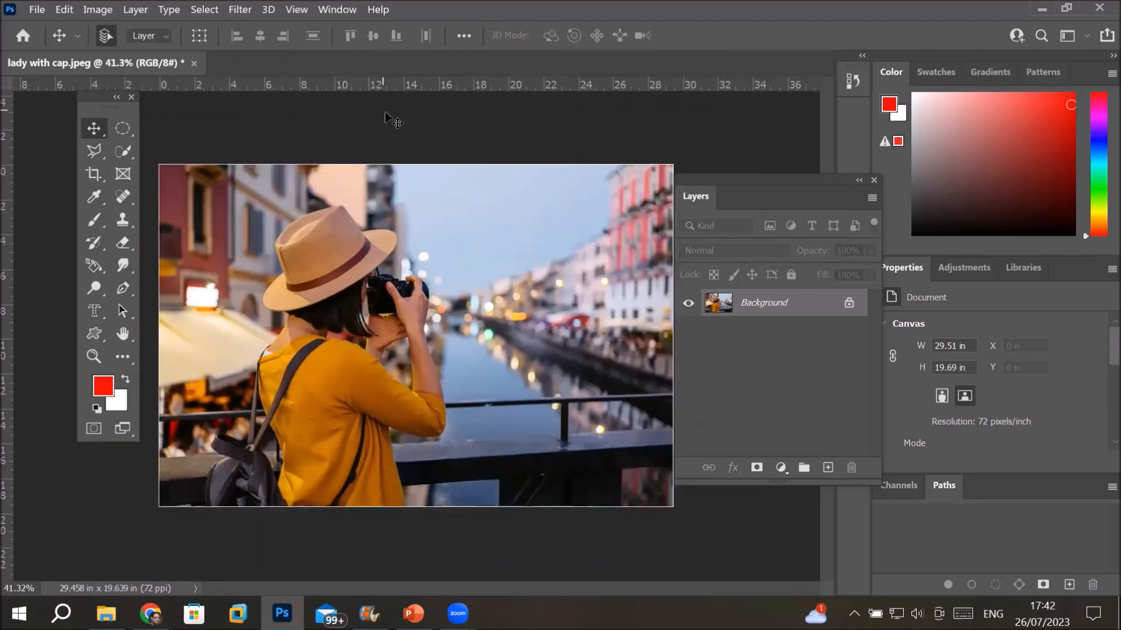
{"action": "scroll", "coordinate": [403, 165], "scroll_direction": "up", "scroll_amount": 3}
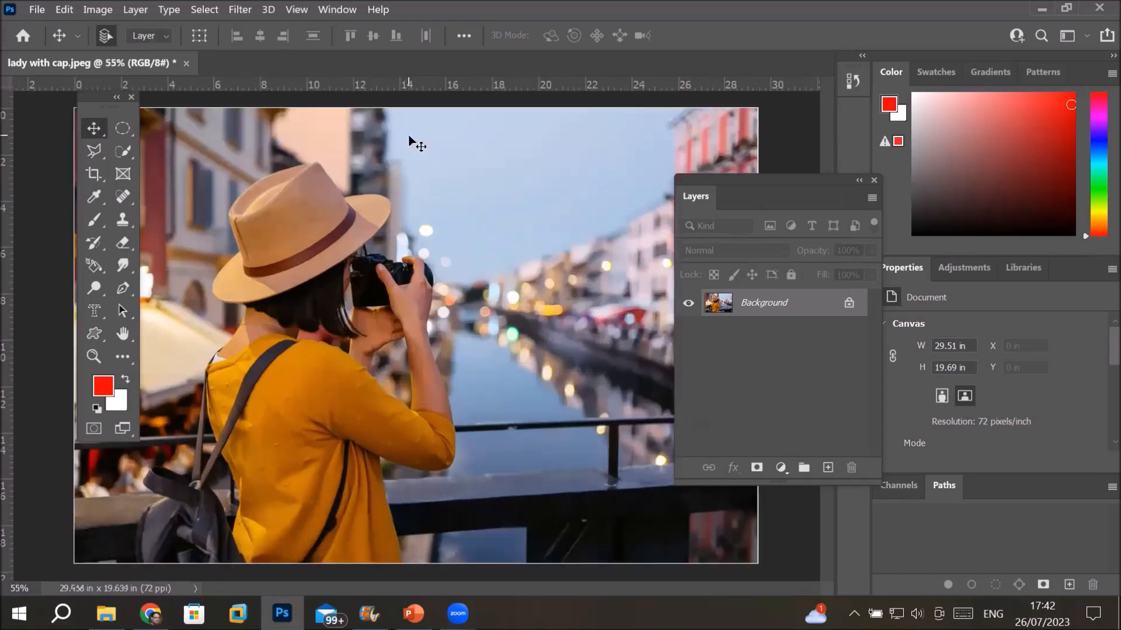
{"action": "scroll", "coordinate": [408, 131], "scroll_direction": "down", "scroll_amount": 1}
{"action": "scroll", "coordinate": [407, 129], "scroll_direction": "down", "scroll_amount": 2}
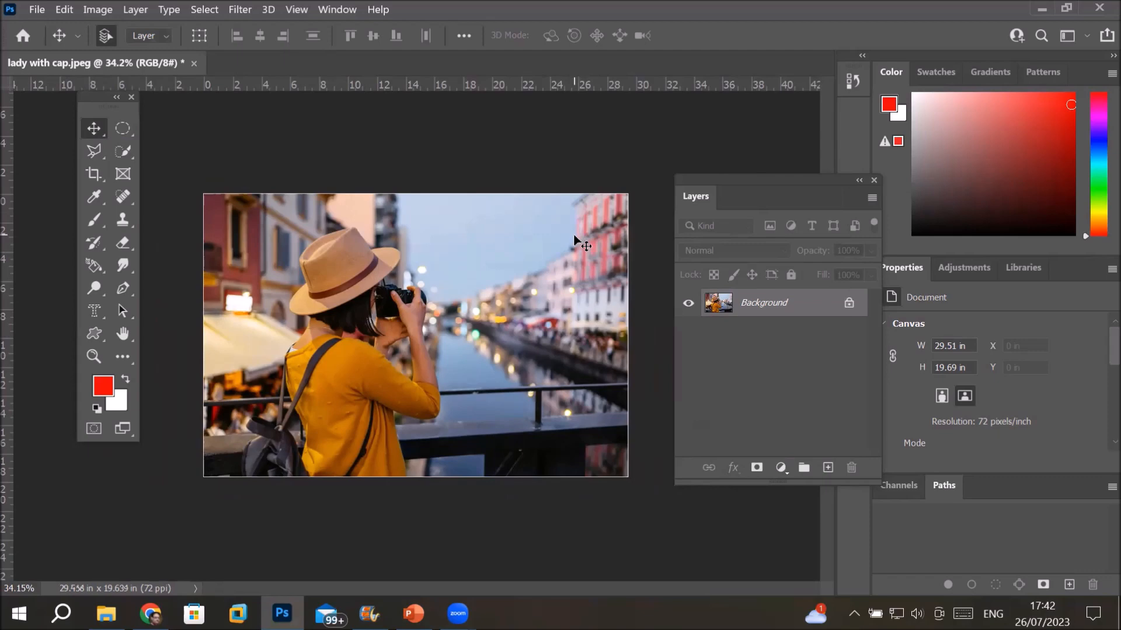
{"action": "key", "text": "ctrl+z"}
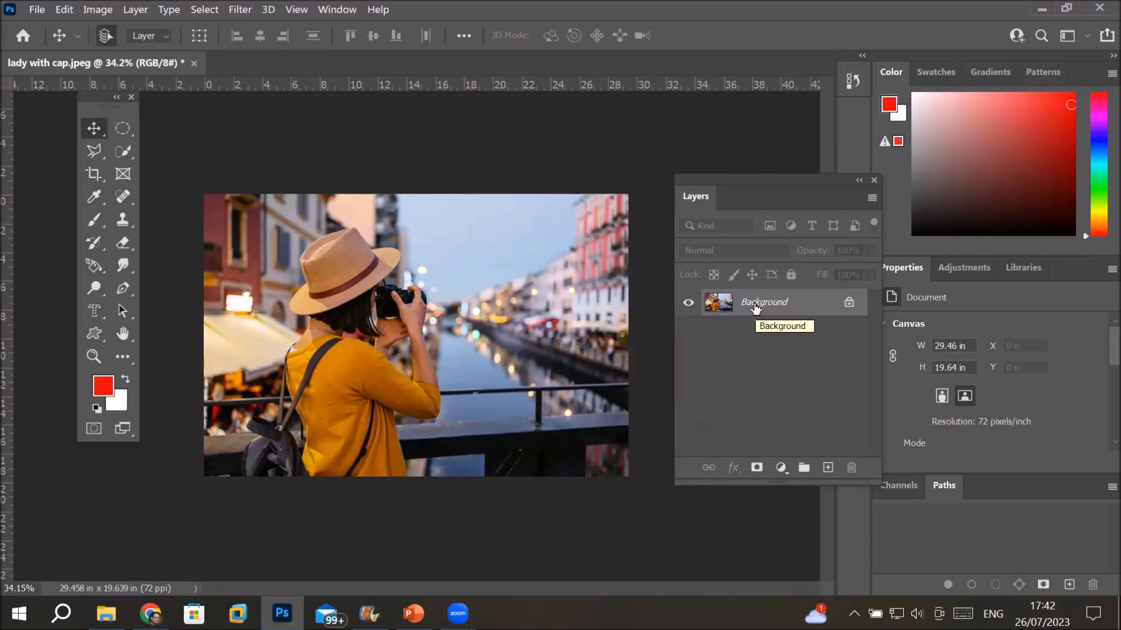
With the Crop tool, pull in the photo's right edge under the Rule of Thirds overlay and restore it to full width
{"action": "left_click", "coordinate": [90, 175]}
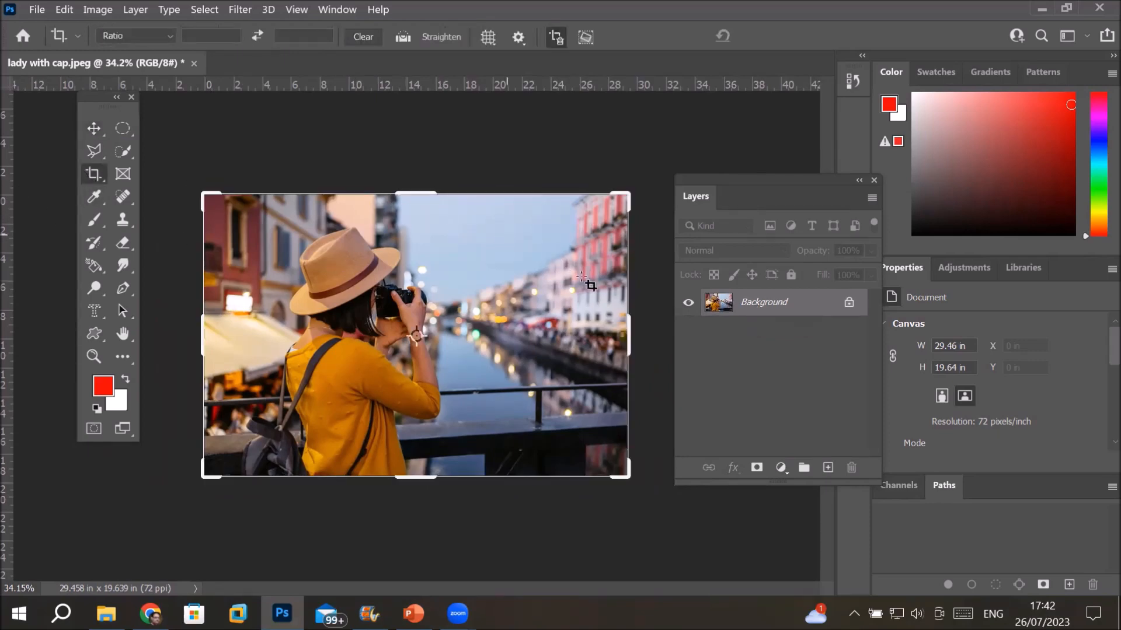
{"action": "left_click_drag", "start_coordinate": [626, 340], "coordinate": [603, 344]}
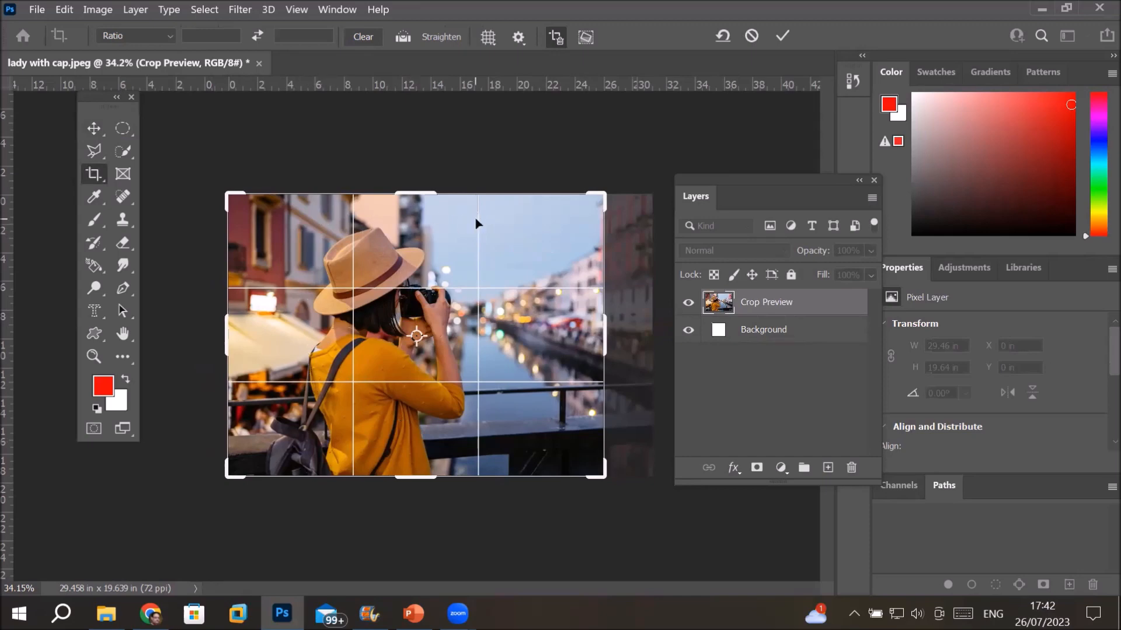
{"action": "left_click", "coordinate": [487, 38]}
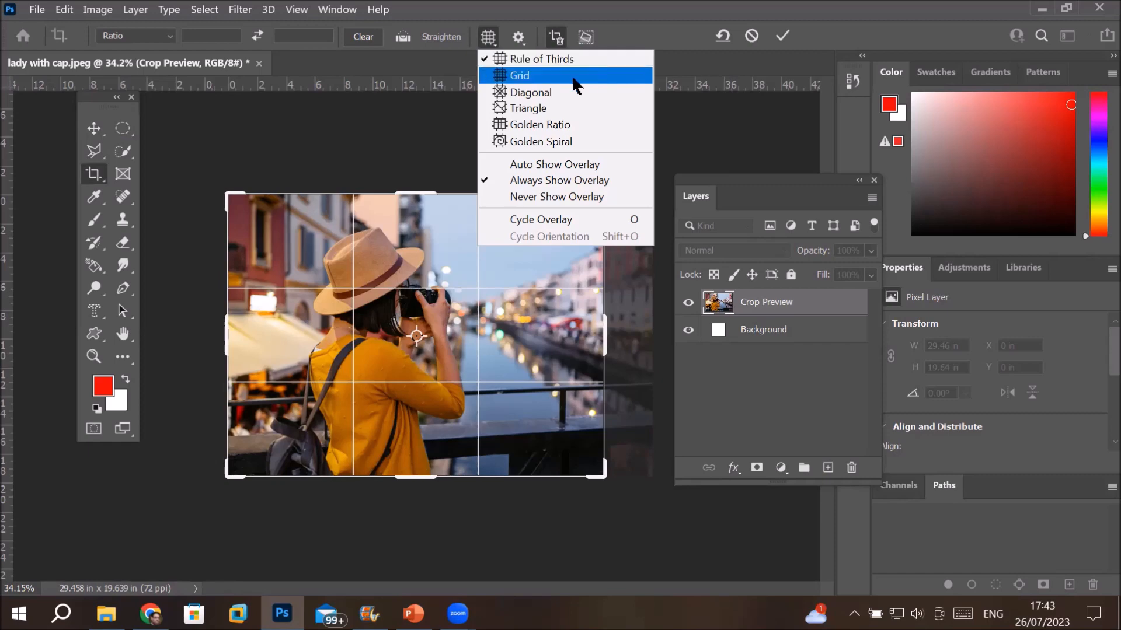
{"action": "left_click", "coordinate": [565, 61]}
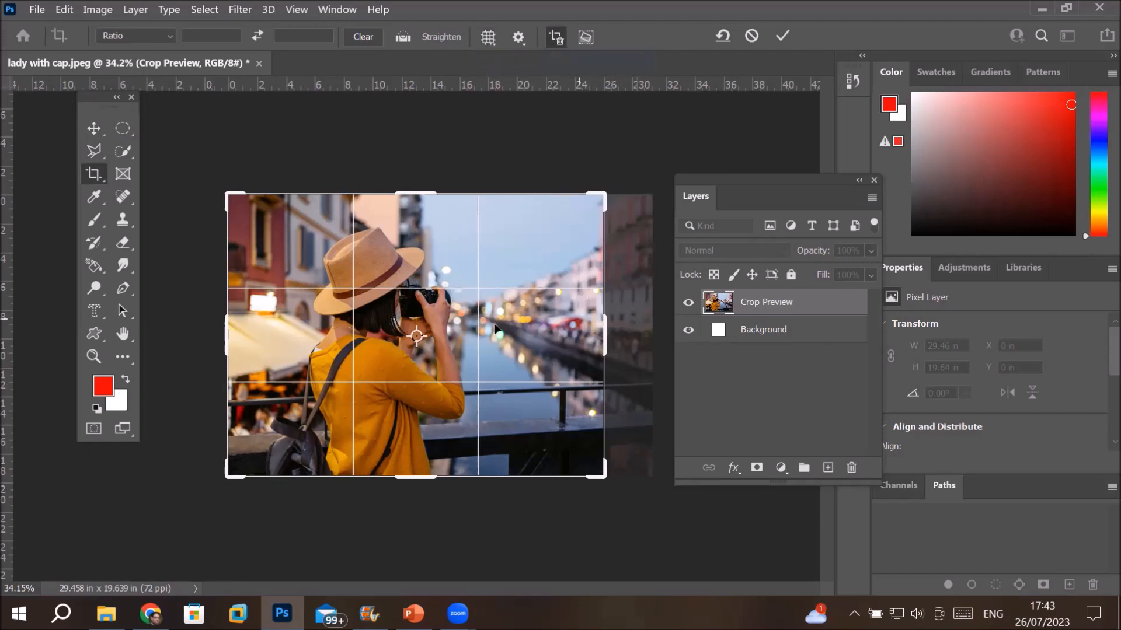
{"action": "left_click_drag", "start_coordinate": [604, 336], "coordinate": [629, 337]}
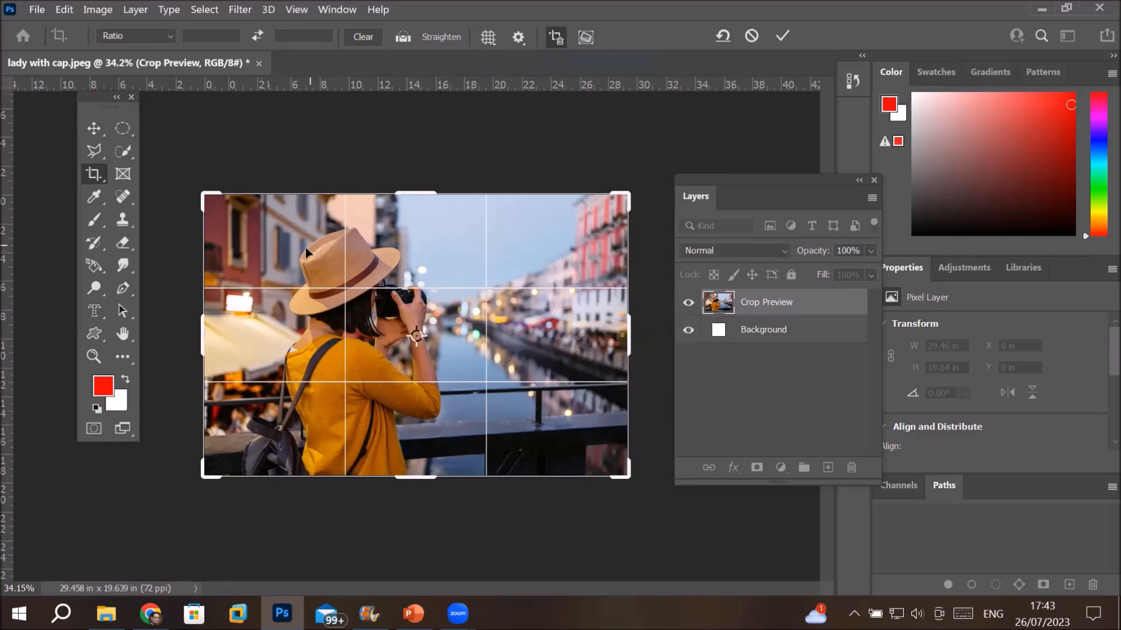
Use the Grid overlay to trim the crop frame from the right and top, and reposition the woman within it
{"action": "left_click", "coordinate": [491, 40]}
{"action": "left_click", "coordinate": [506, 76]}
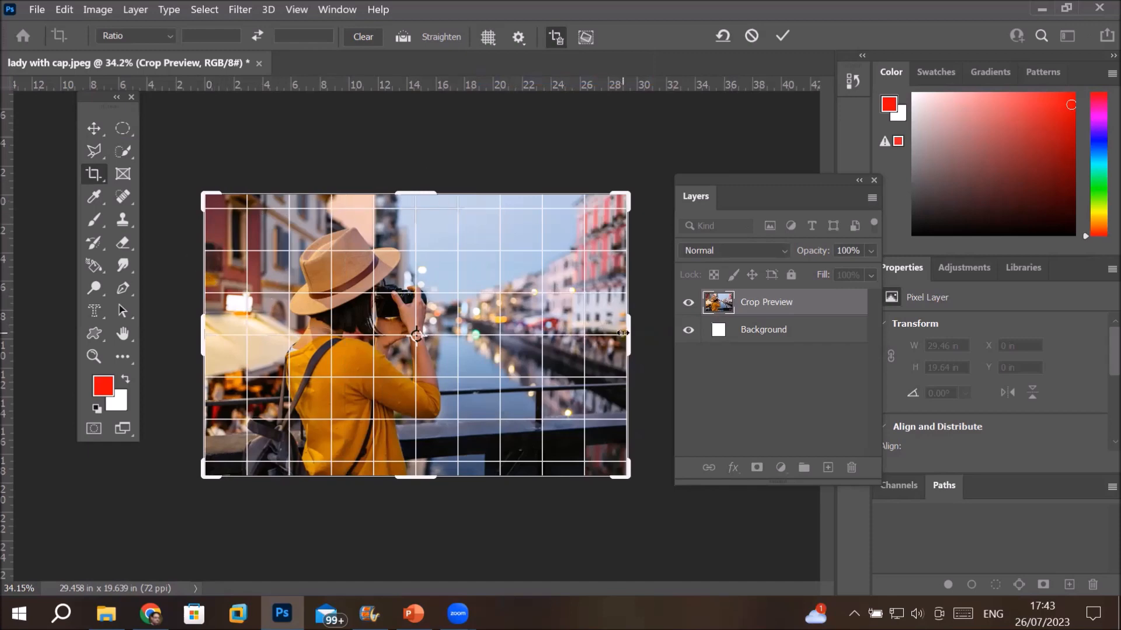
{"action": "left_click_drag", "start_coordinate": [622, 333], "coordinate": [555, 332]}
{"action": "left_click_drag", "start_coordinate": [415, 193], "coordinate": [415, 221]}
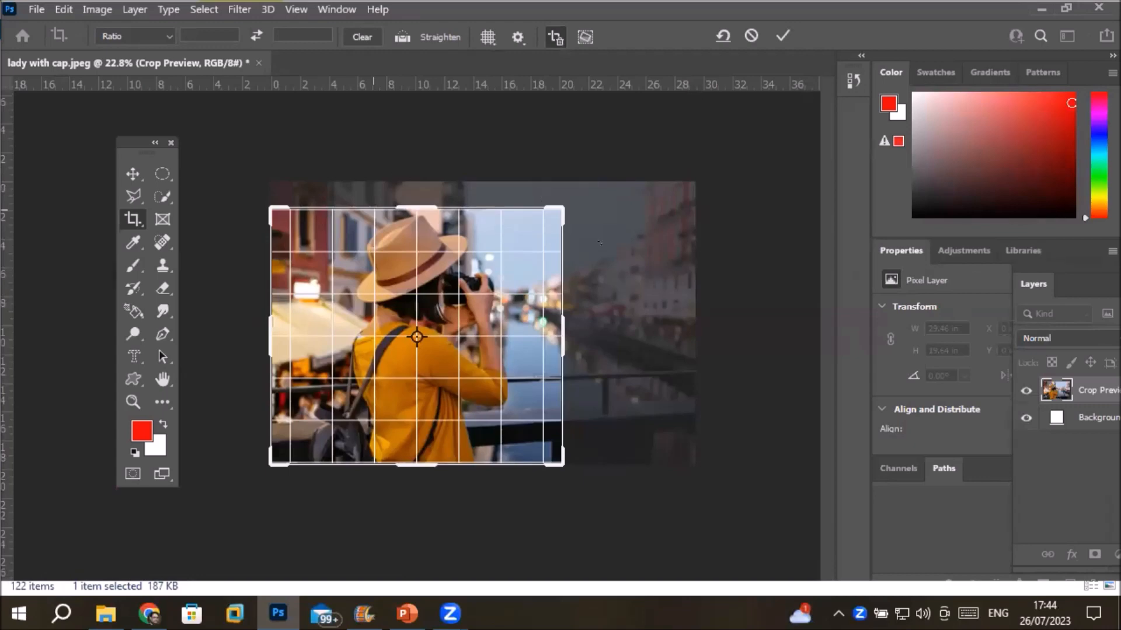
{"action": "left_click_drag", "start_coordinate": [397, 296], "coordinate": [363, 311]}
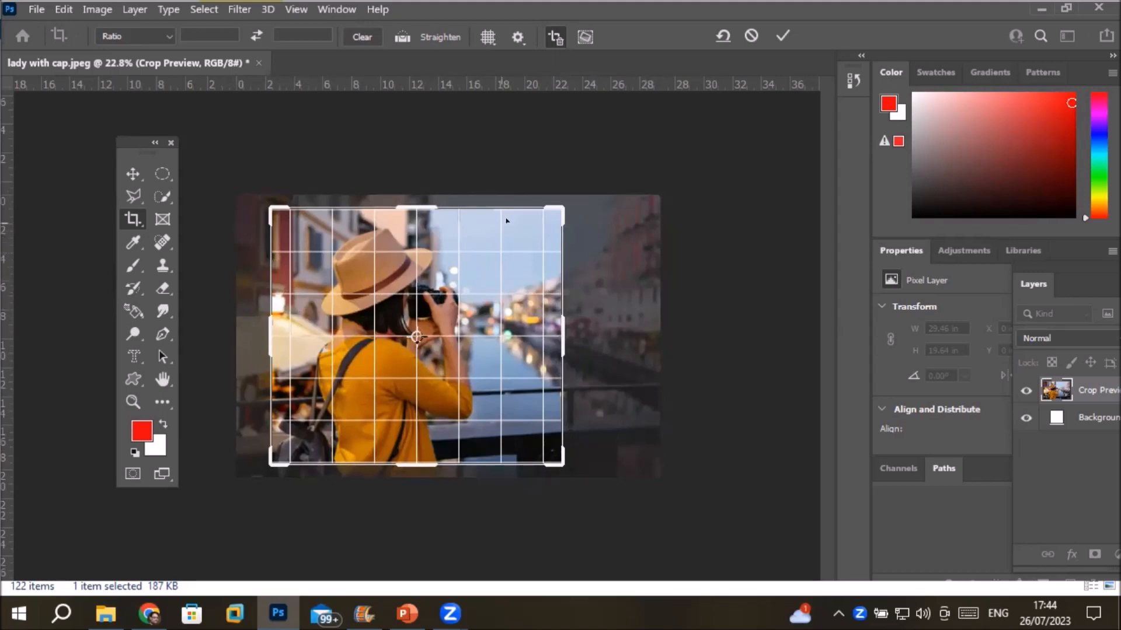
Preview the Rule of Thirds, Grid, Diagonal and Golden Ratio crop overlays, and set the overlay to Golden Spiral
{"action": "left_click", "coordinate": [488, 38]}
{"action": "left_click", "coordinate": [499, 57]}
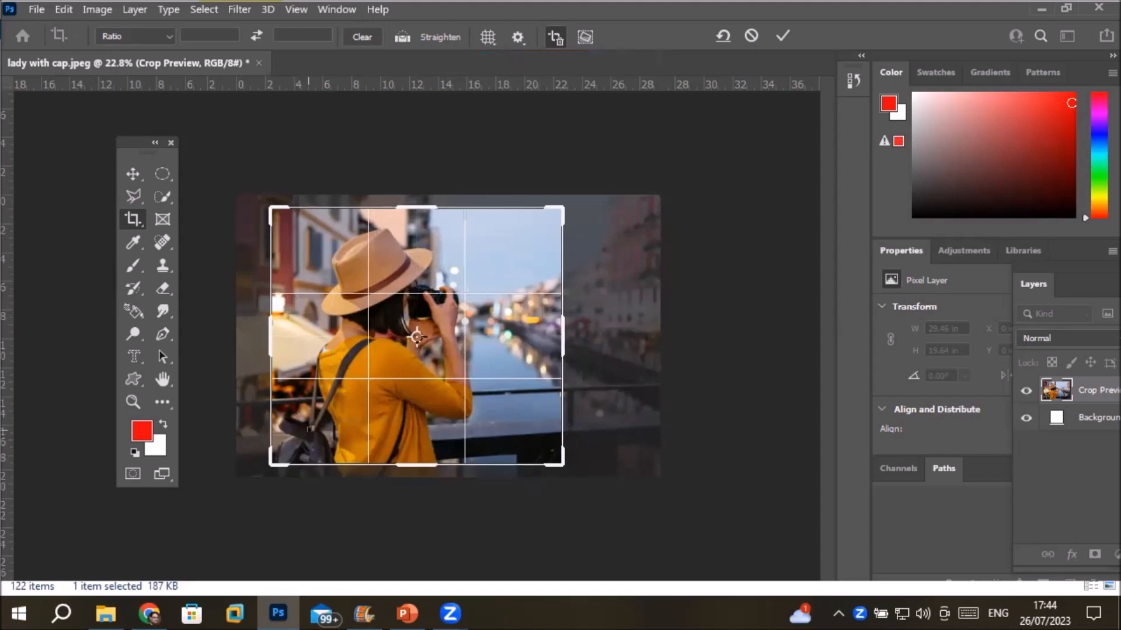
{"action": "left_click", "coordinate": [489, 38]}
{"action": "left_click", "coordinate": [510, 75]}
{"action": "left_click", "coordinate": [489, 35]}
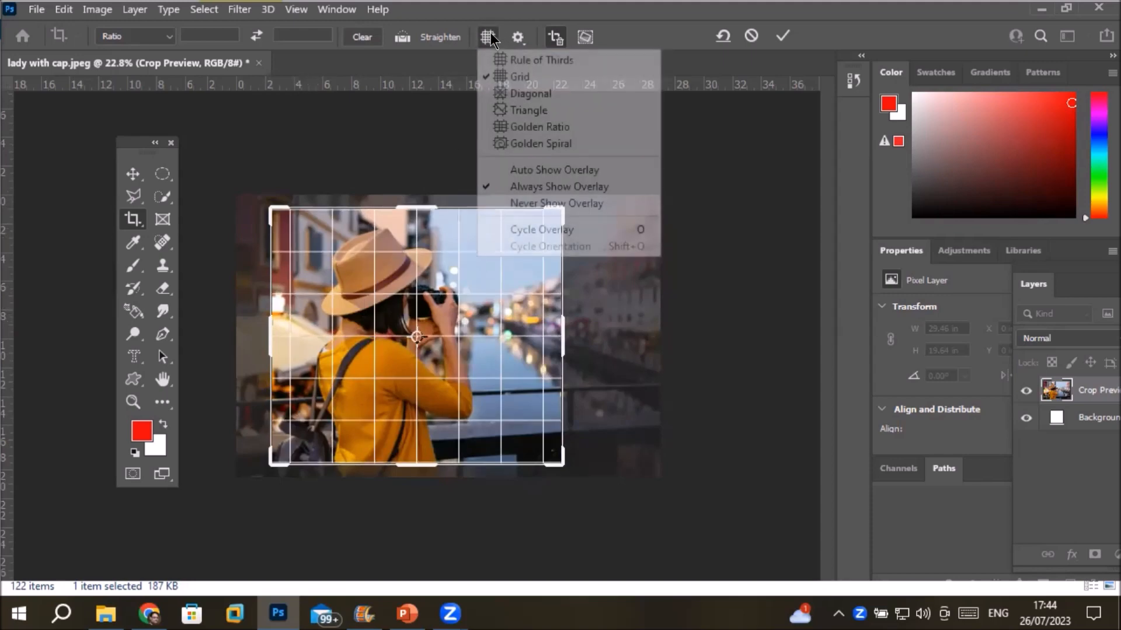
{"action": "left_click", "coordinate": [511, 88]}
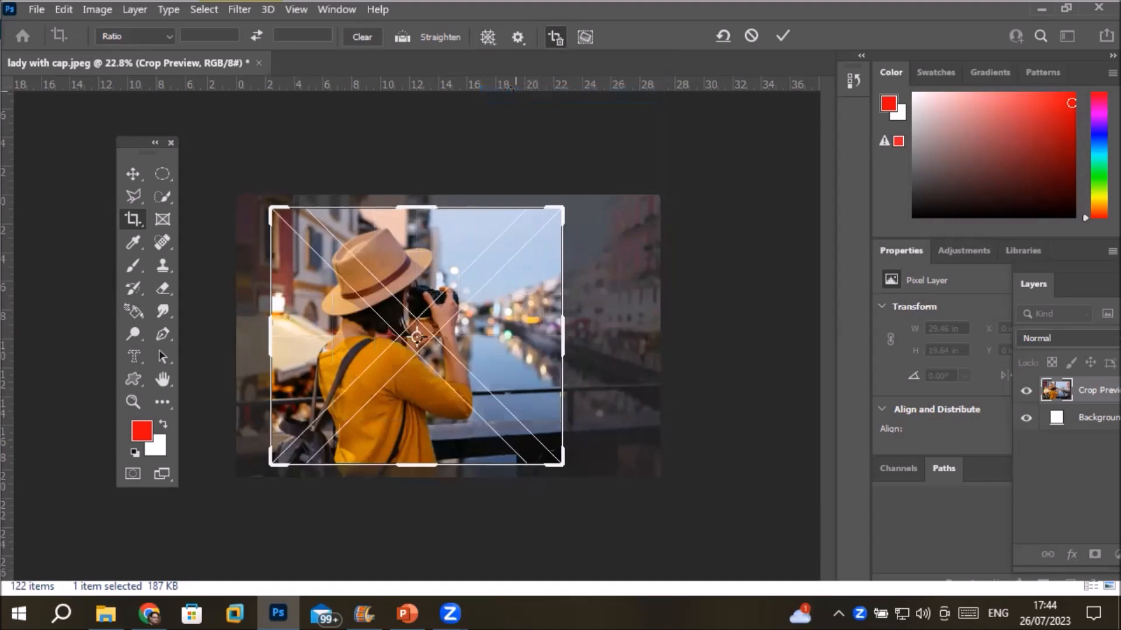
{"action": "left_click", "coordinate": [490, 37]}
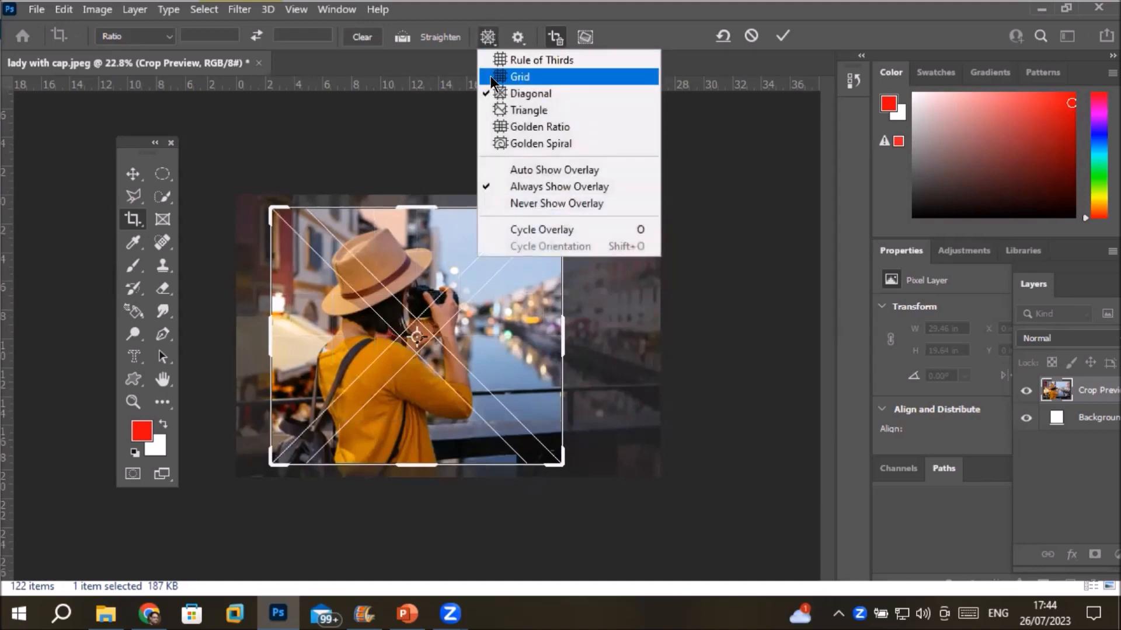
{"action": "left_click", "coordinate": [504, 126]}
{"action": "left_click", "coordinate": [491, 37]}
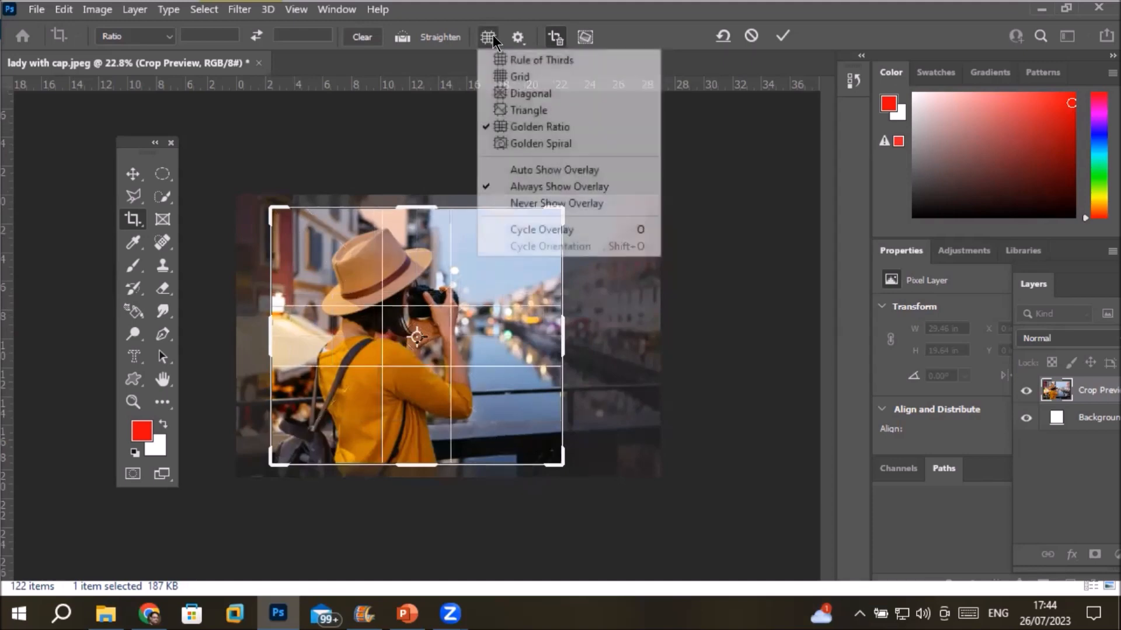
{"action": "left_click", "coordinate": [561, 144]}
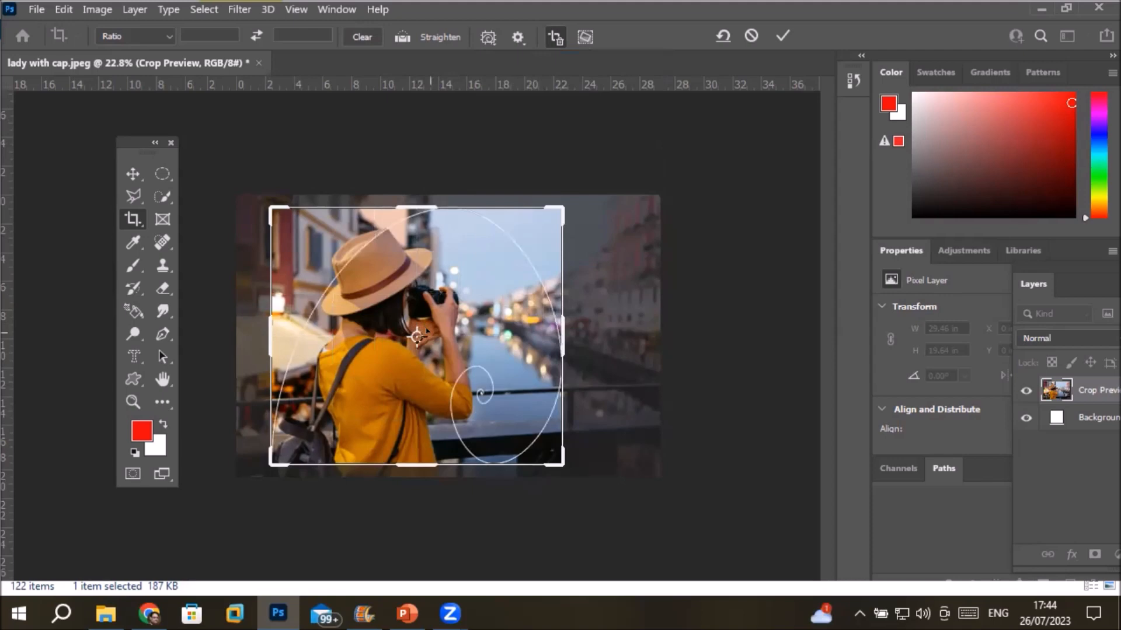
Shift the photo about 2 in to the right inside the crop frame and apply the crop with Delete Cropped Pixels turned off
{"action": "mouse_move", "coordinate": [417, 337]}
{"action": "left_mouse_down"}
{"action": "mouse_move", "coordinate": [429, 338]}
{"action": "mouse_move", "coordinate": [420, 337]}
{"action": "left_mouse_up"}
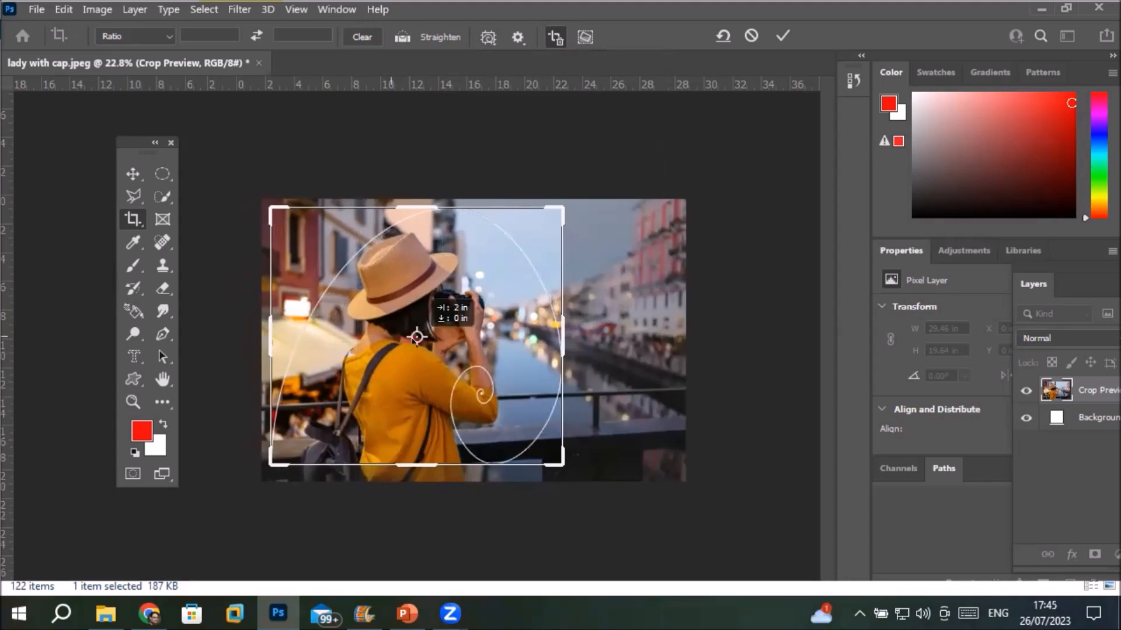
{"action": "left_click_drag", "start_coordinate": [417, 337], "coordinate": [417, 337]}
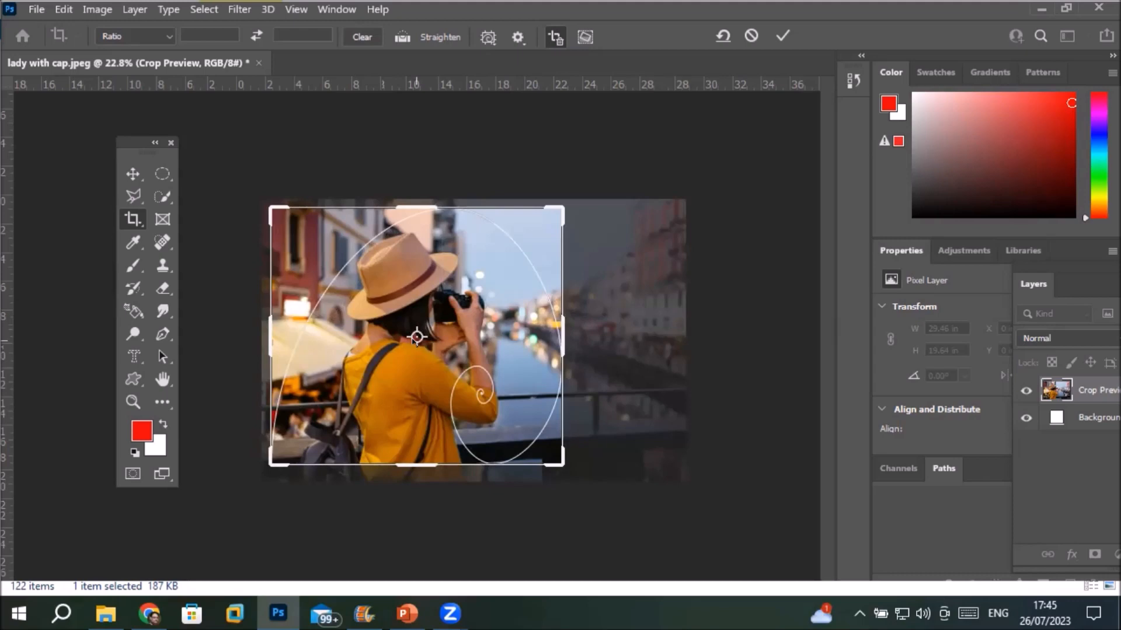
{"action": "left_click", "coordinate": [552, 39]}
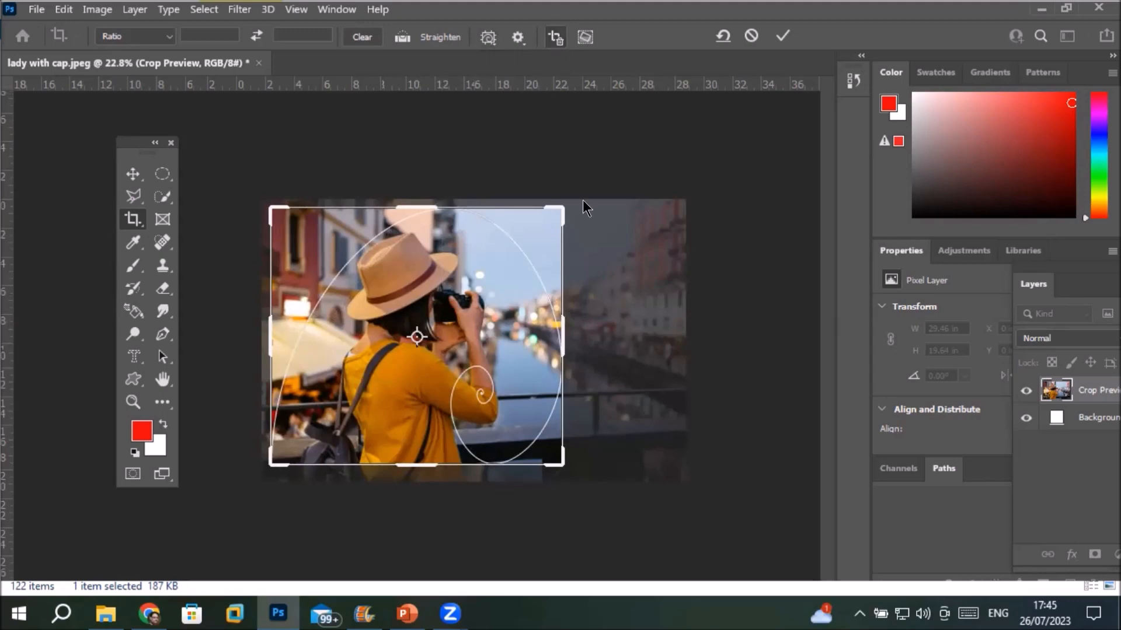
{"action": "left_click", "coordinate": [562, 42]}
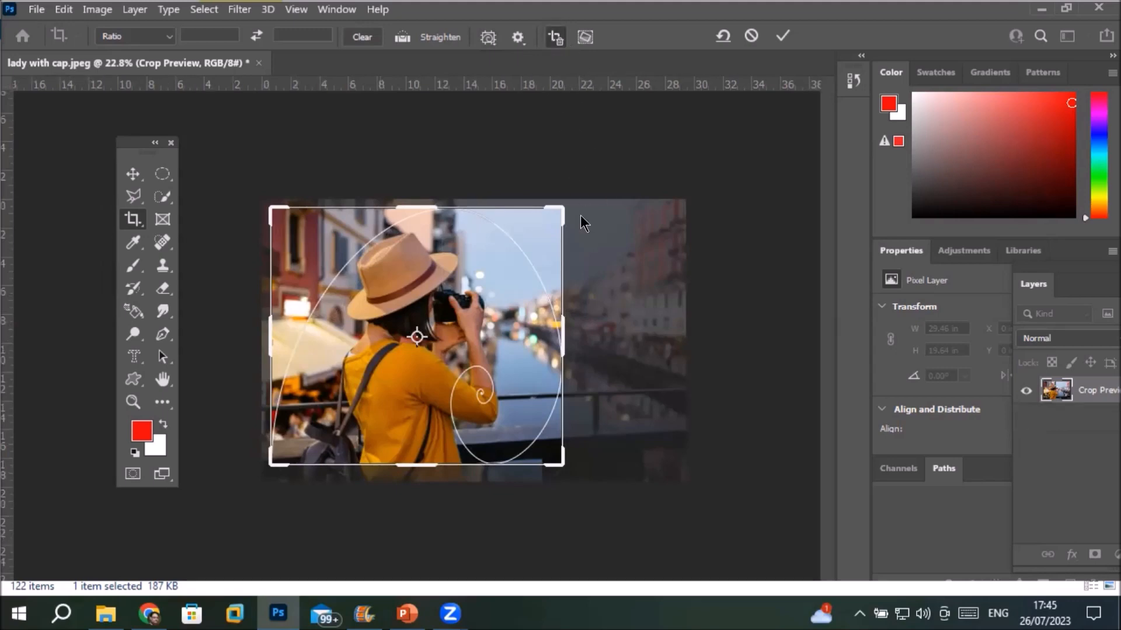
{"action": "left_click", "coordinate": [559, 42]}
{"action": "left_click", "coordinate": [554, 39]}
{"action": "left_click", "coordinate": [777, 35]}
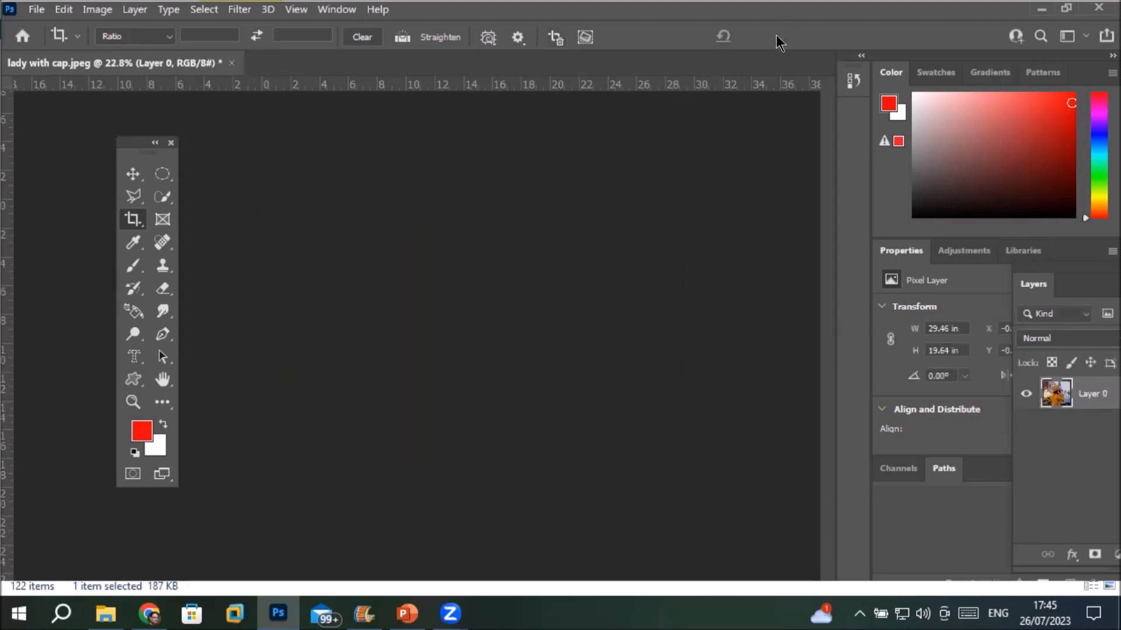
Check the cropped photo by reselecting the Crop tool, and undo the crop
{"action": "scroll", "coordinate": [525, 267], "scroll_direction": "up", "scroll_amount": 3}
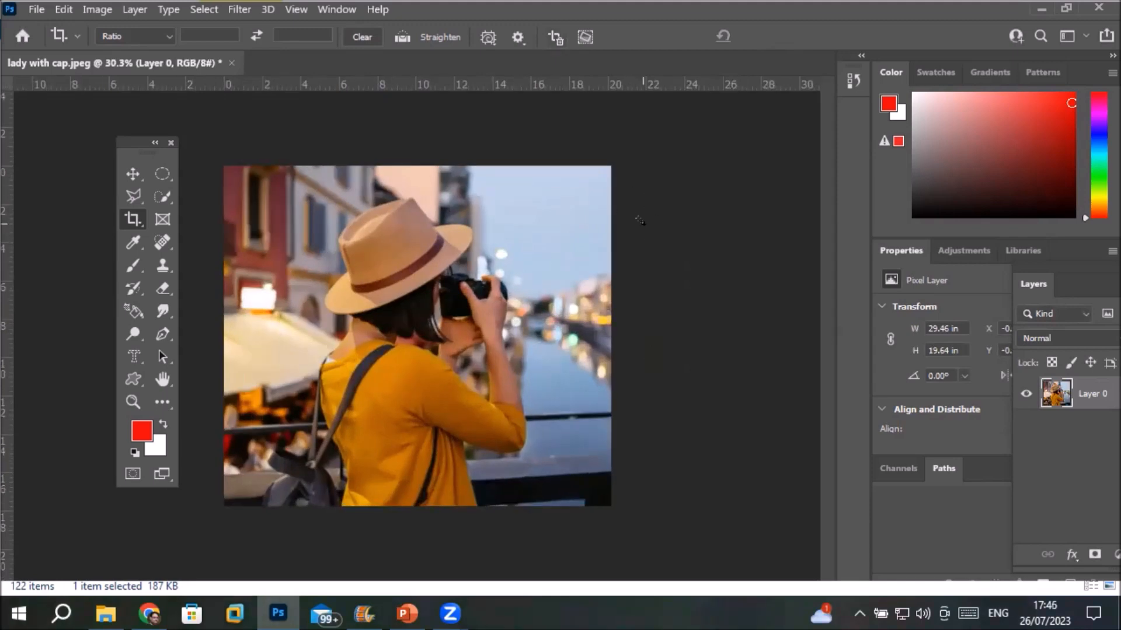
{"action": "left_click", "coordinate": [134, 174]}
{"action": "left_click", "coordinate": [132, 219]}
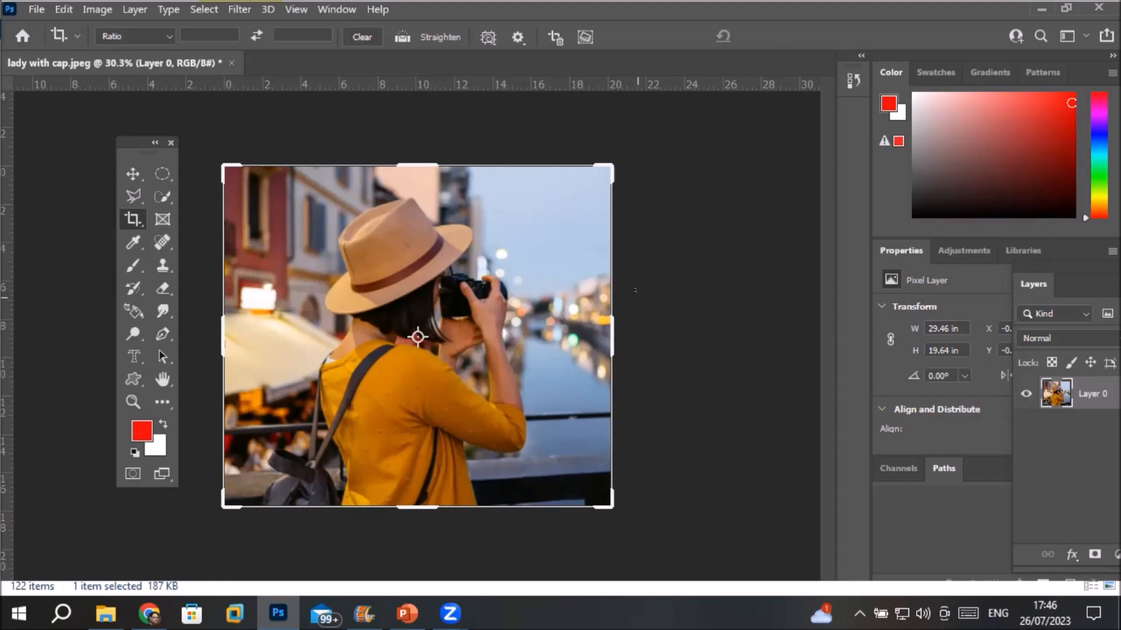
{"action": "key", "text": "ctrl+z"}
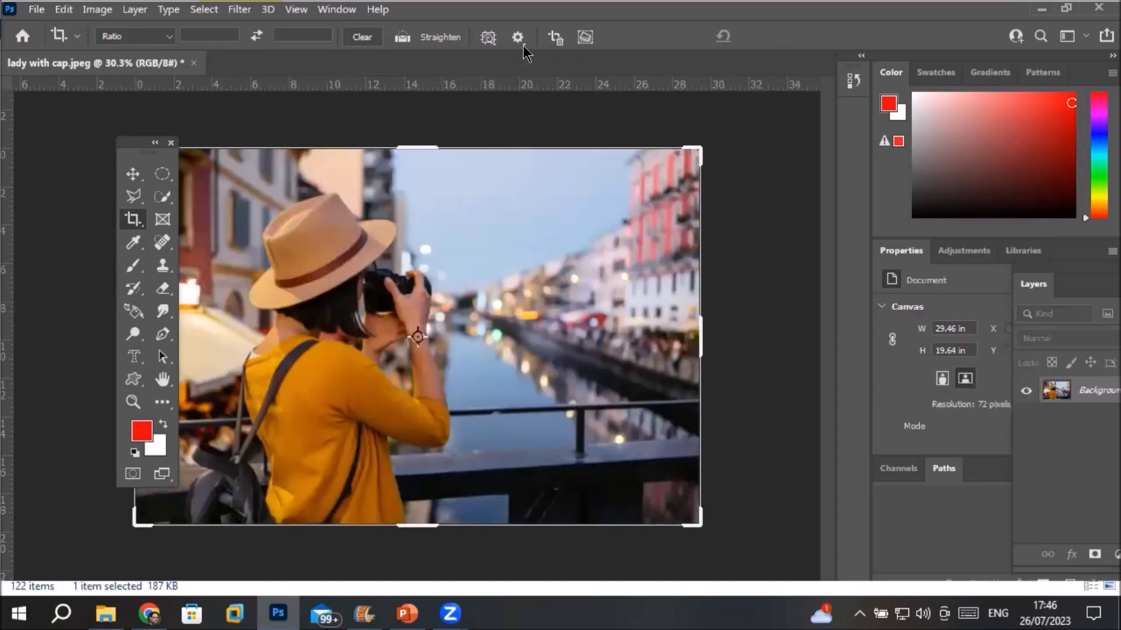
Turn on Delete Cropped Pixels and crop the photo from its right edge to a width of about 21.13 in
{"action": "left_click", "coordinate": [555, 37]}
{"action": "left_click_drag", "start_coordinate": [694, 328], "coordinate": [617, 338]}
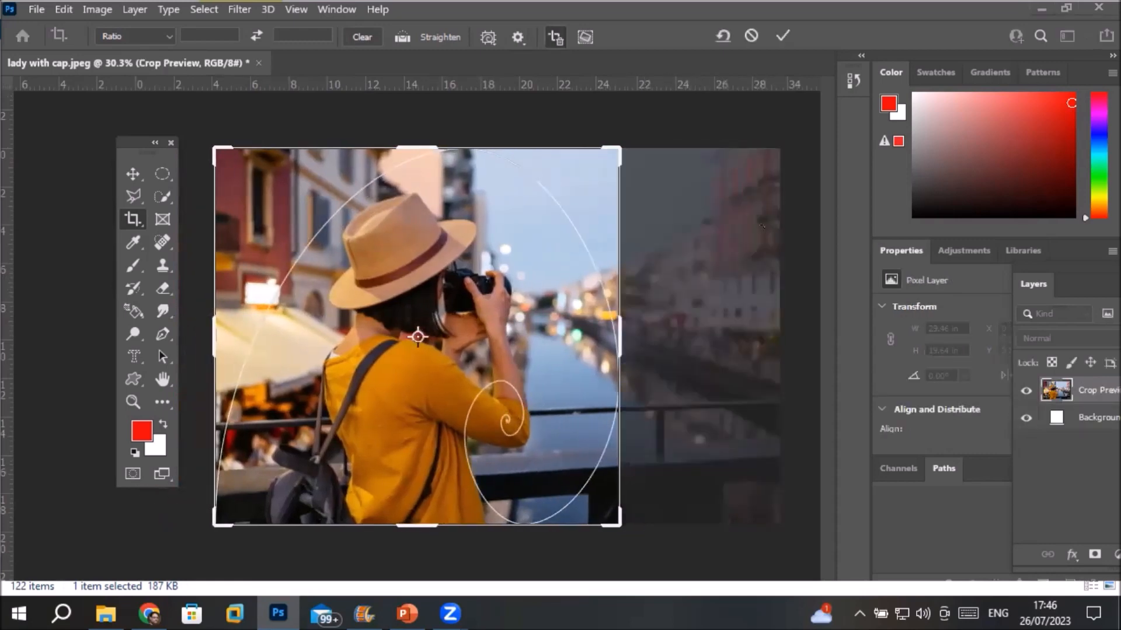
{"action": "left_click", "coordinate": [782, 36]}
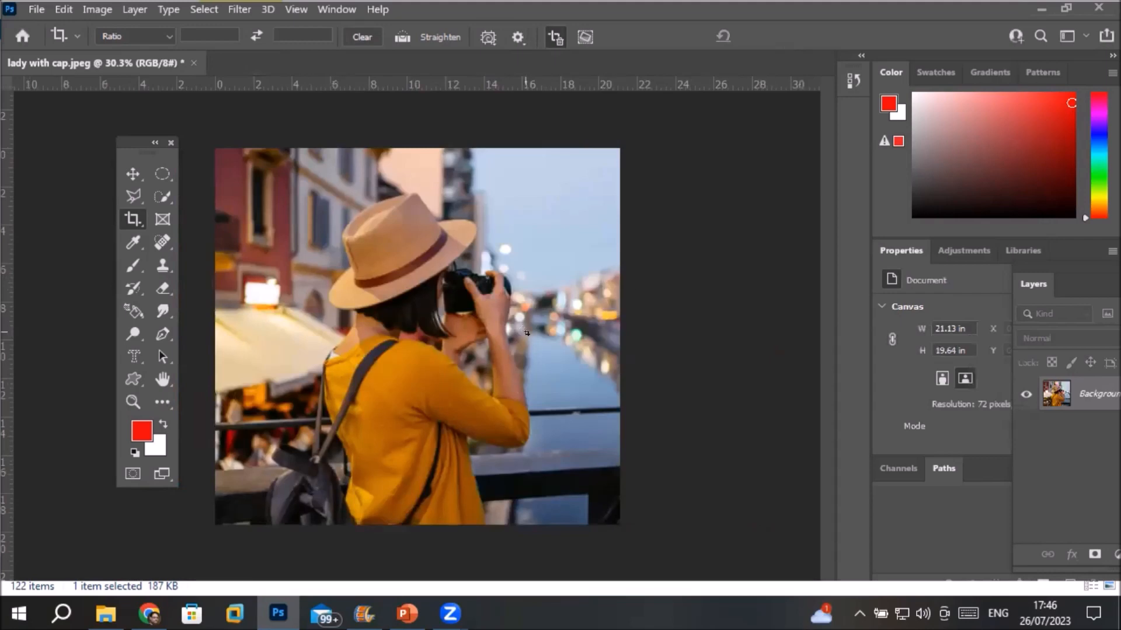
Try to recover the cropped area by extending the crop frame past the photo's right edge, and undo the extension
{"action": "left_click", "coordinate": [133, 218]}
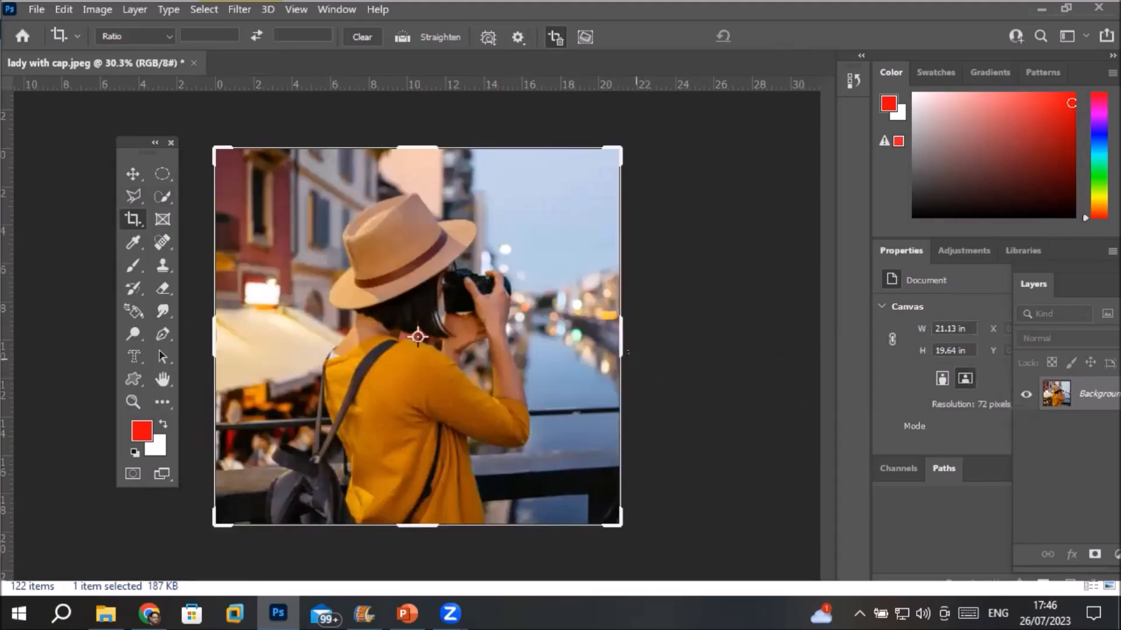
{"action": "key", "text": "o"}
{"action": "left_click_drag", "start_coordinate": [624, 348], "coordinate": [694, 348]}
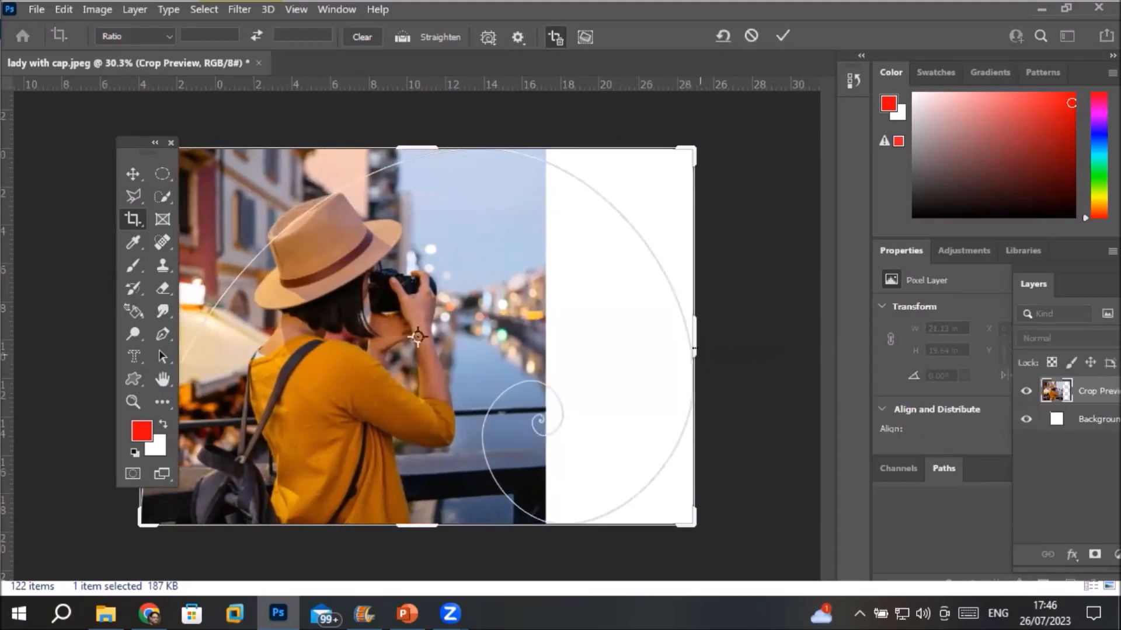
{"action": "key", "text": "ctrl+z"}
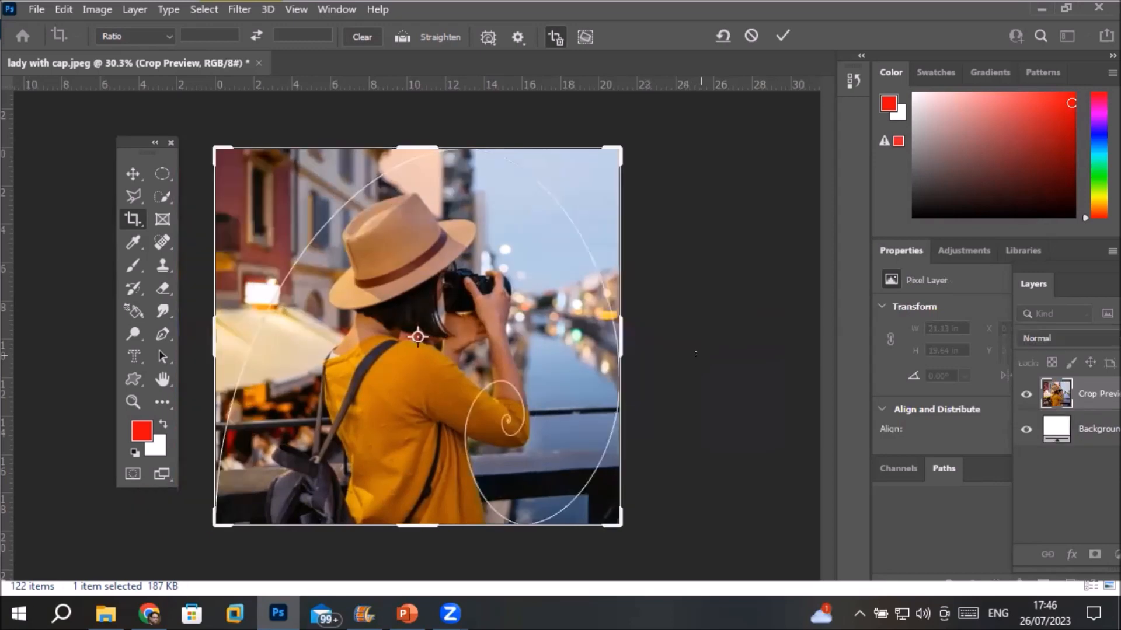
Cancel the pending crop preview and reselect the Crop tool on the photo of the woman with the hat
{"action": "left_click", "coordinate": [555, 37]}
{"action": "left_click", "coordinate": [749, 37]}
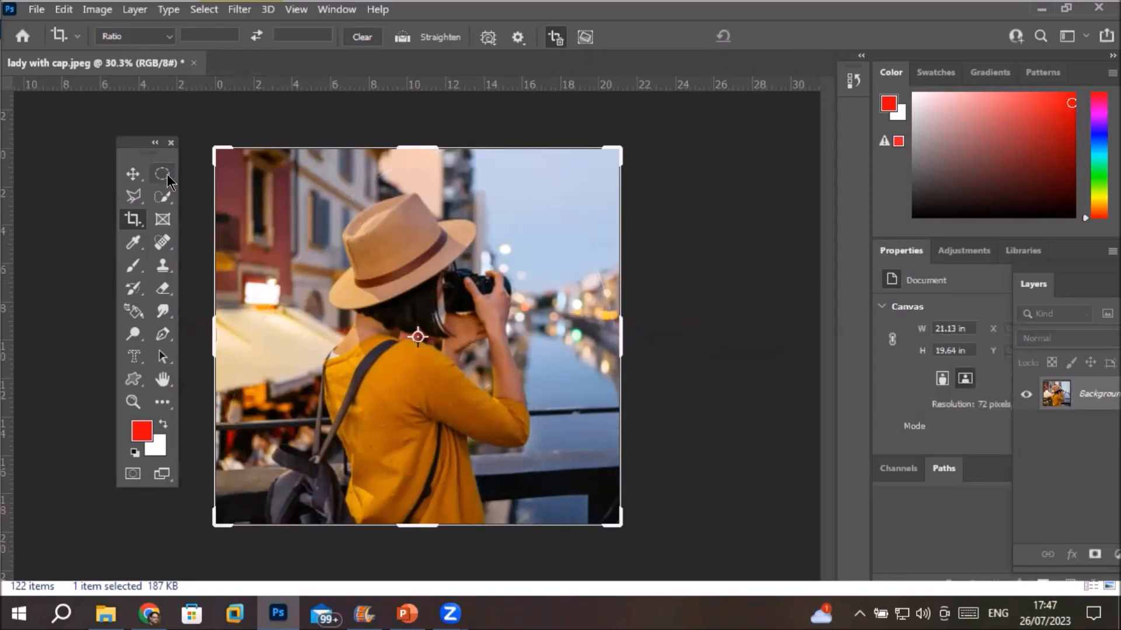
{"action": "left_click", "coordinate": [132, 174]}
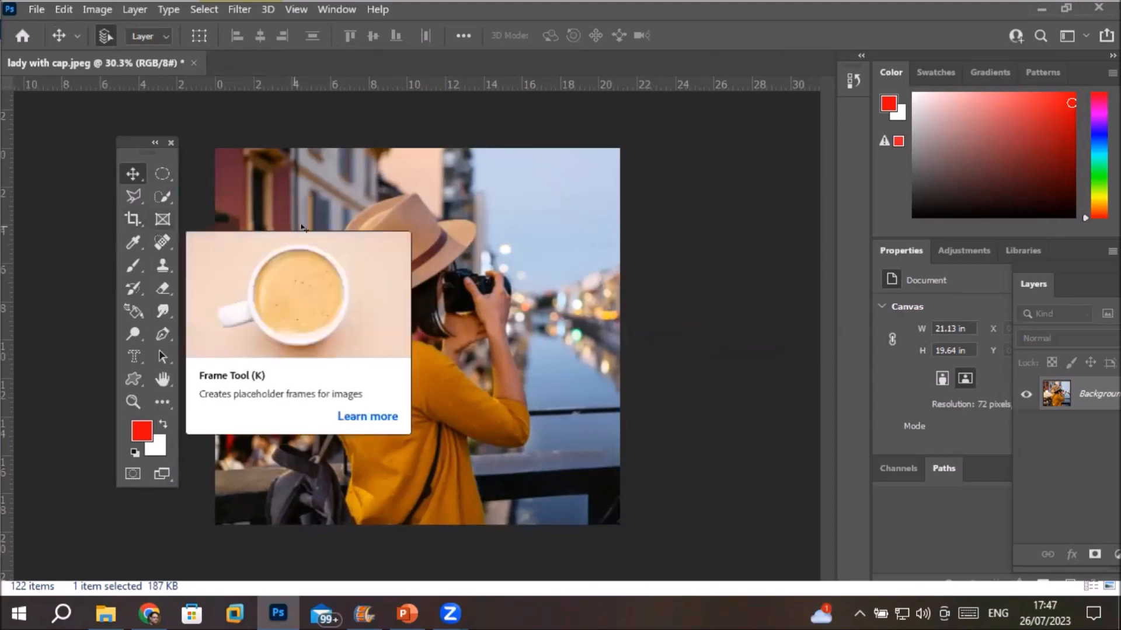
{"action": "left_click", "coordinate": [134, 219]}
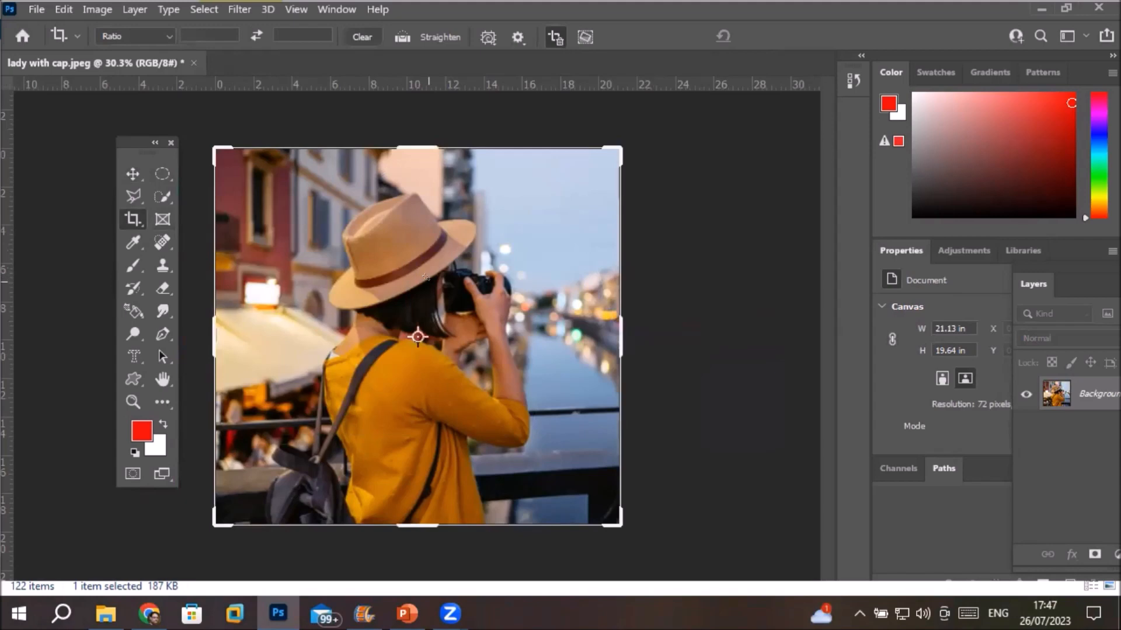
Restore the full photo and crop it from its right edge to about 20.5 in wide with Delete Cropped Pixels turned off
{"action": "left_click", "coordinate": [555, 39]}
{"action": "left_click", "coordinate": [561, 38]}
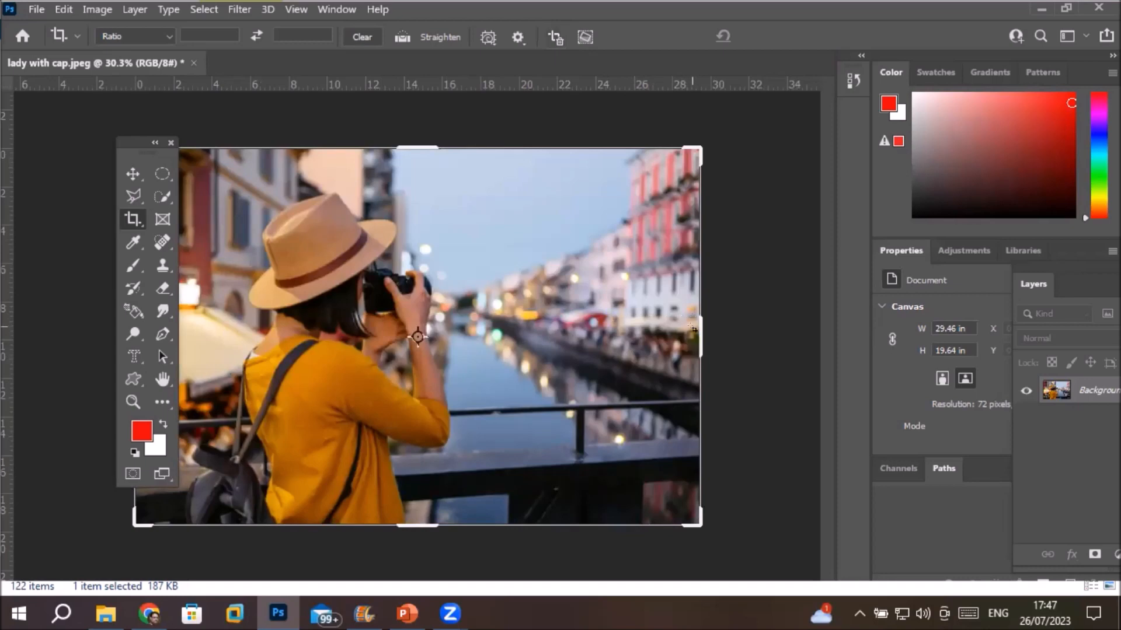
{"action": "left_click_drag", "start_coordinate": [692, 333], "coordinate": [613, 331]}
{"action": "left_click", "coordinate": [779, 34]}
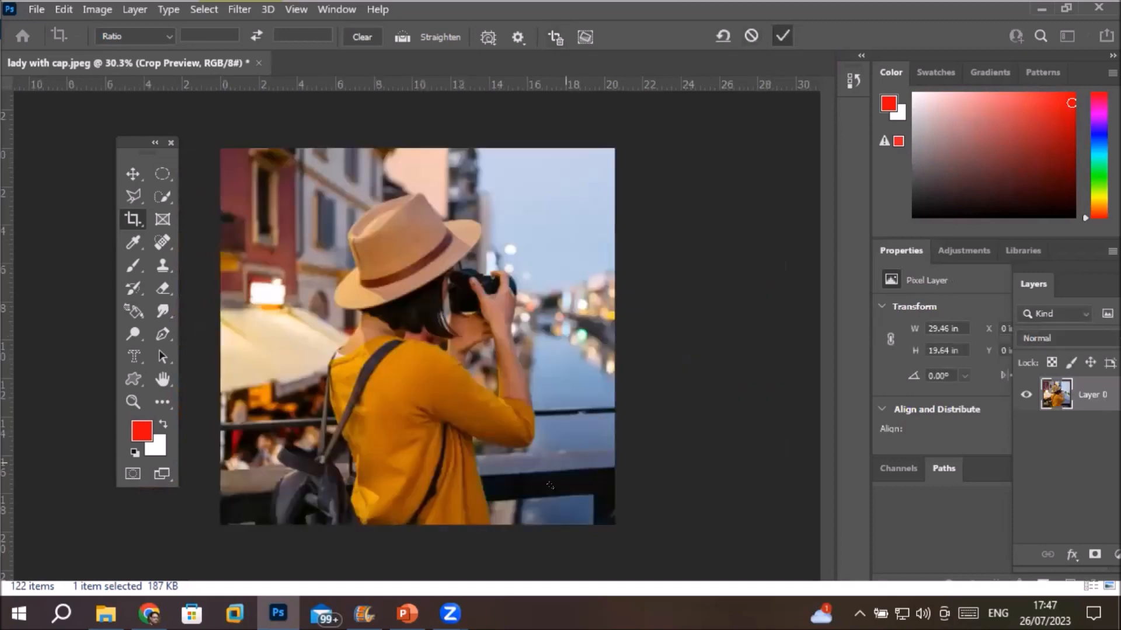
Extend the crop frame's right edge to a width of about 21.31 in and apply it with Delete Cropped Pixels turned on
{"action": "left_click", "coordinate": [139, 169]}
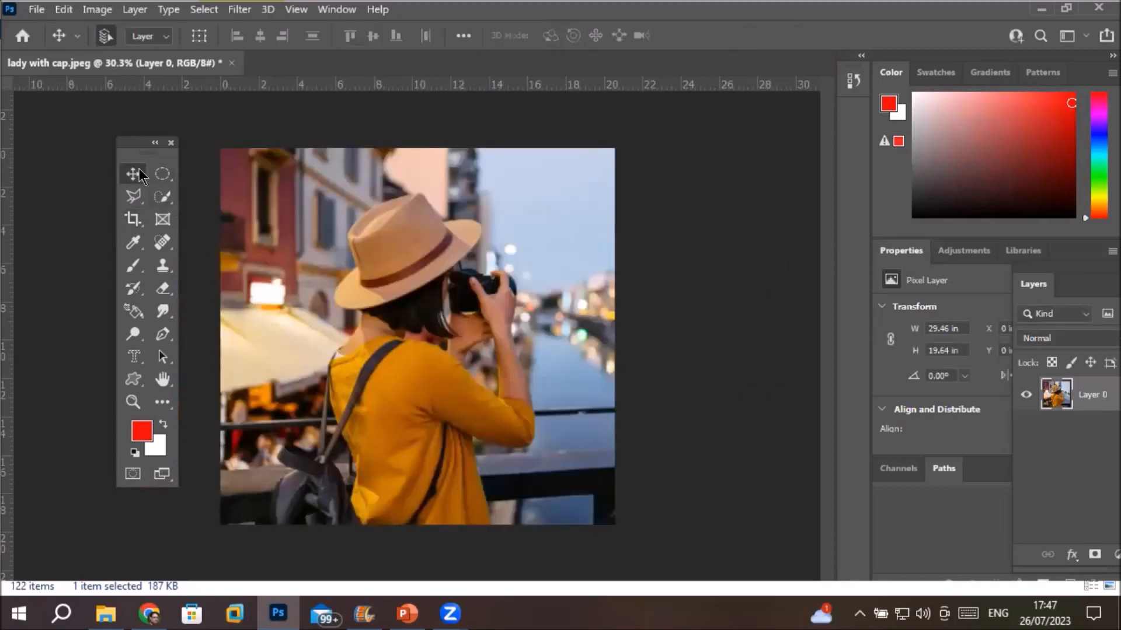
{"action": "left_click", "coordinate": [132, 218]}
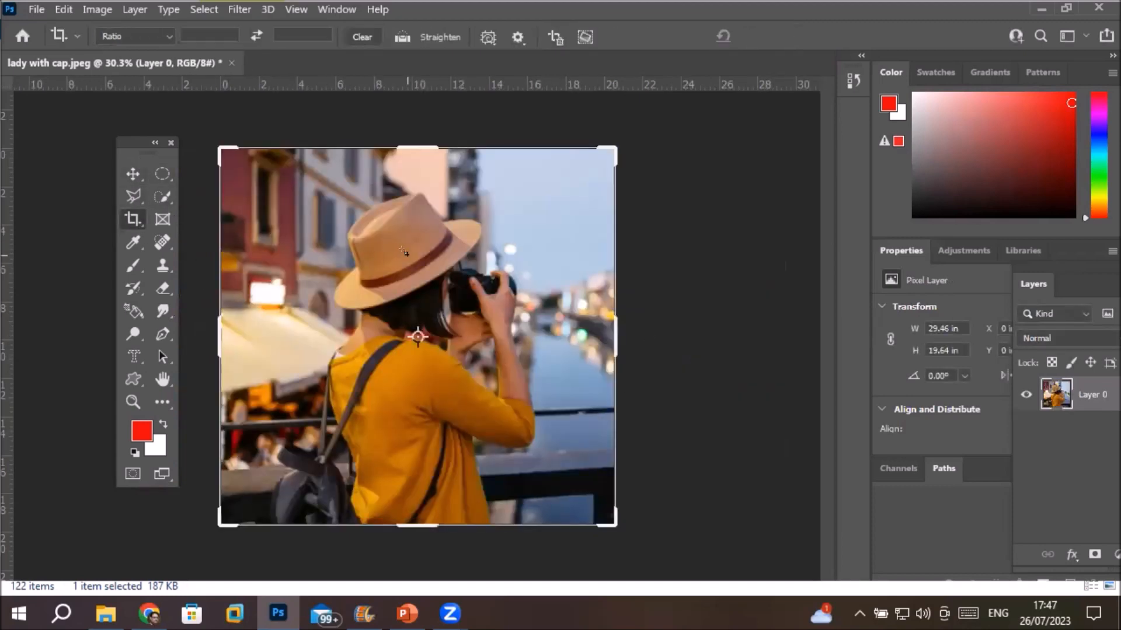
{"action": "mouse_move", "coordinate": [612, 329]}
{"action": "left_mouse_down"}
{"action": "mouse_move", "coordinate": [707, 331]}
{"action": "mouse_move", "coordinate": [621, 342]}
{"action": "left_mouse_up"}
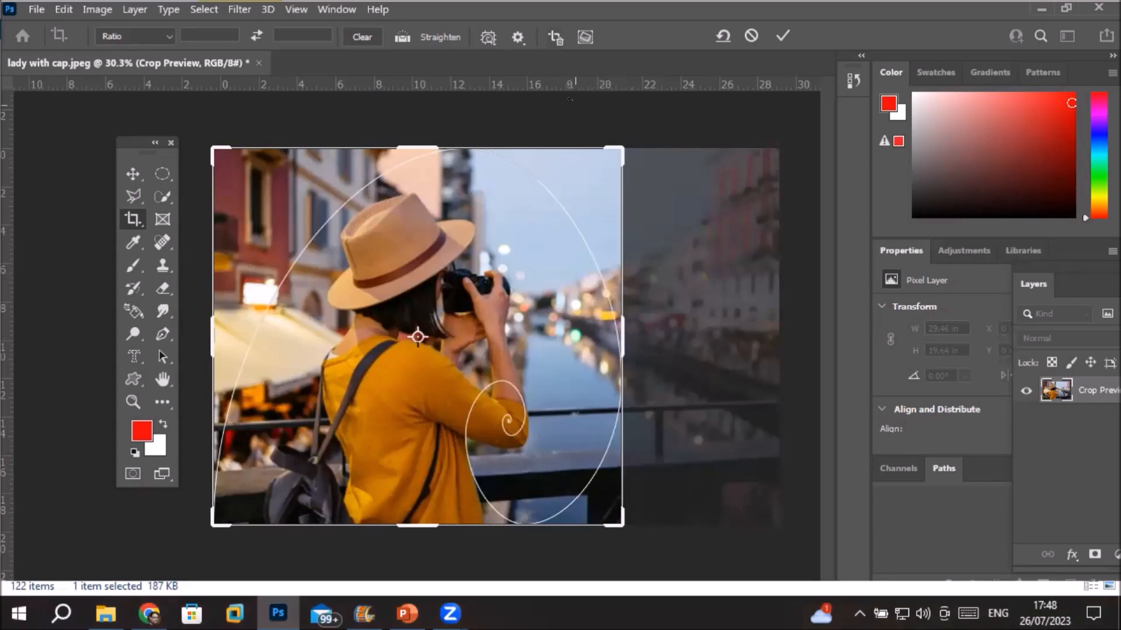
{"action": "left_click", "coordinate": [555, 38]}
{"action": "left_click", "coordinate": [782, 37]}
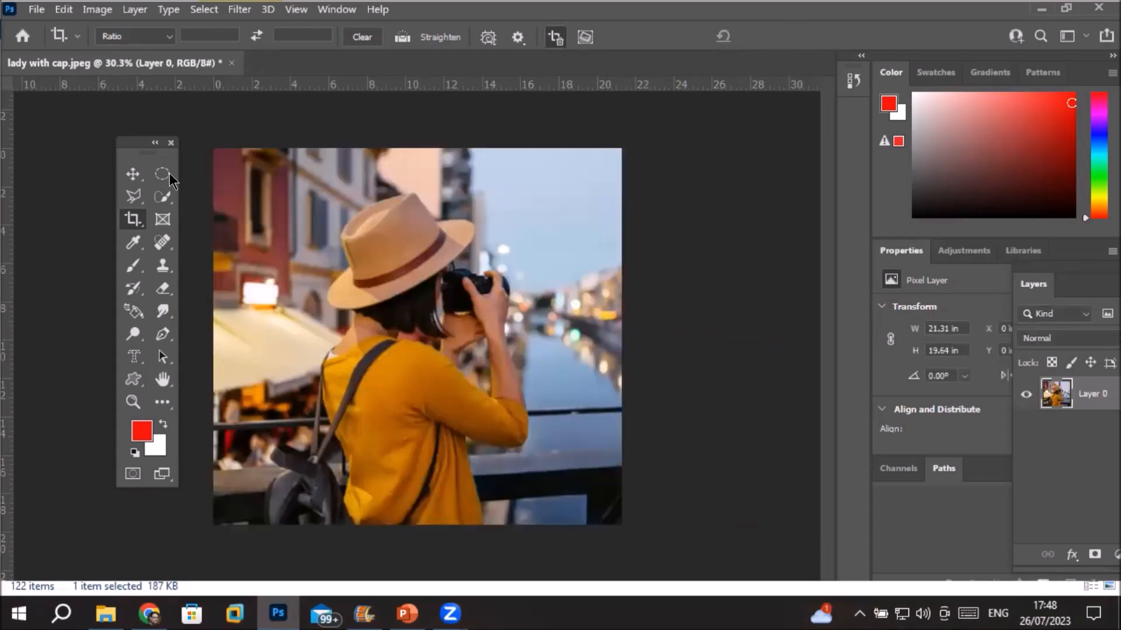
Reselect the Crop tool and extend the crop frame past the photo's right edge to about 28 in wide
{"action": "left_click", "coordinate": [140, 175]}
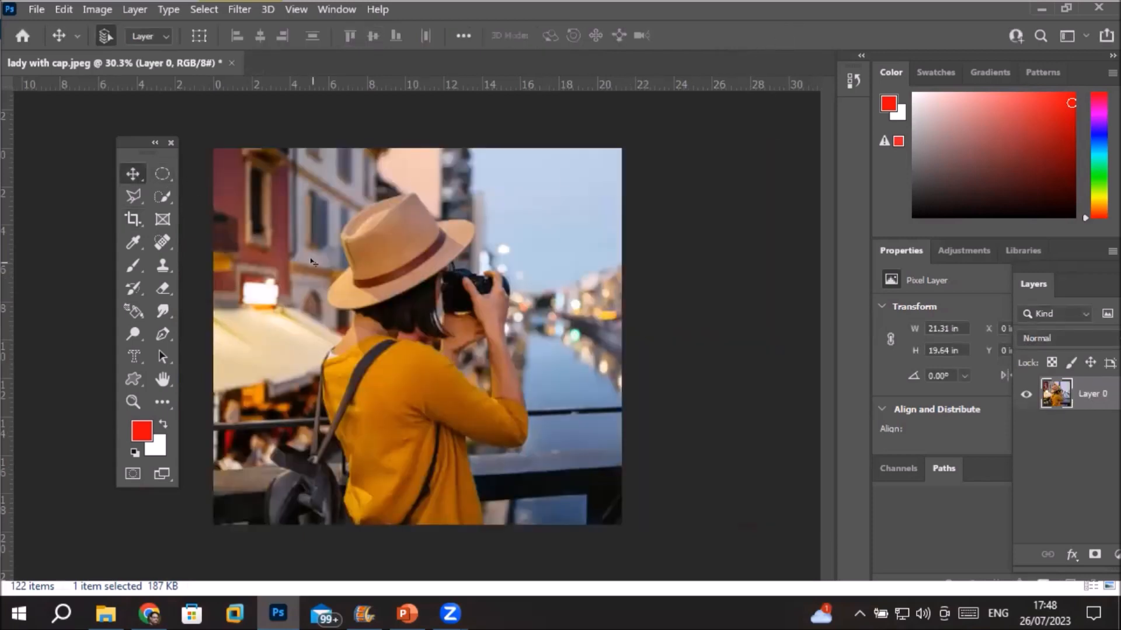
{"action": "left_click", "coordinate": [127, 220]}
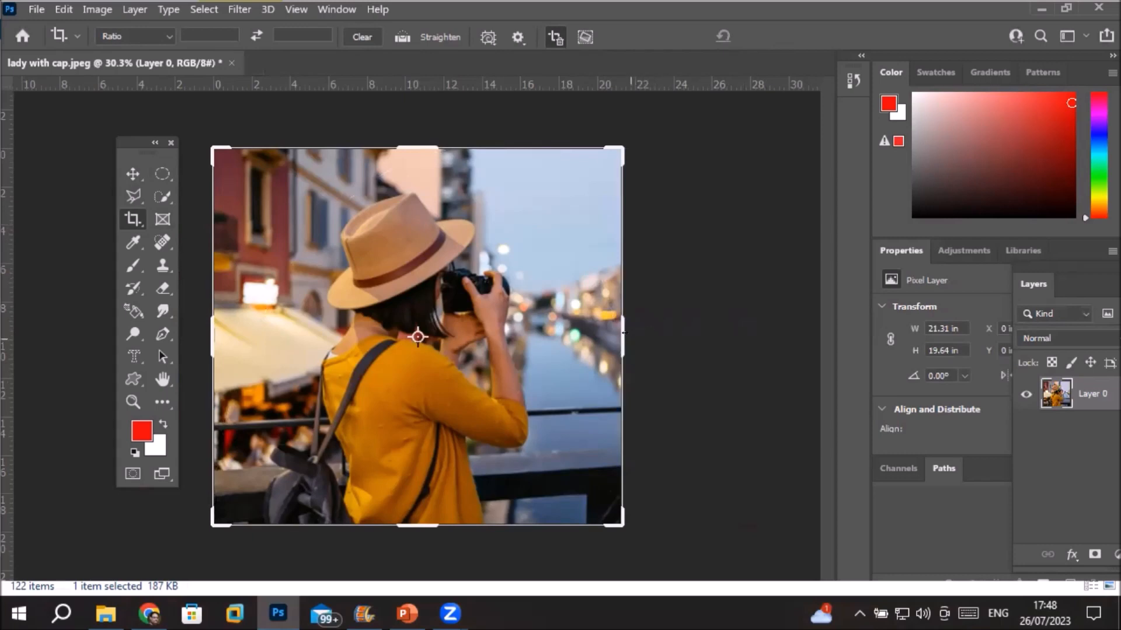
{"action": "left_click_drag", "start_coordinate": [613, 333], "coordinate": [681, 341]}
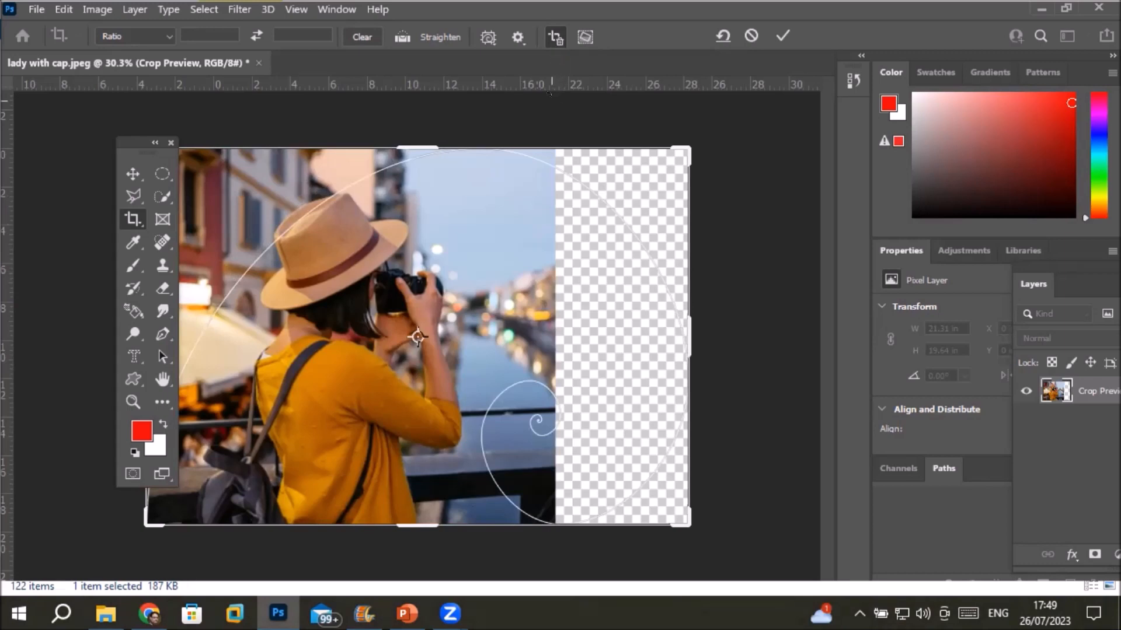
{"action": "left_click", "coordinate": [554, 37]}
Apply the pending crop and open "Great Sphinx, Chephren Pyramid, Giza, Egypt.jpg" from the BuildingAndMonoments folder in Photoshop
{"action": "left_click", "coordinate": [106, 613]}
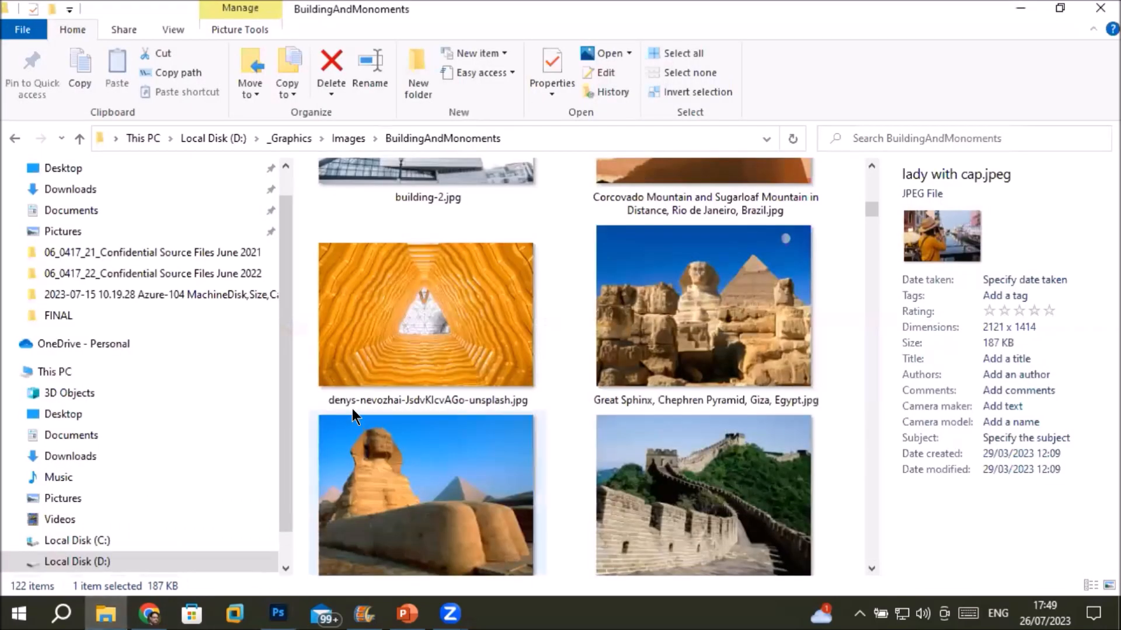
{"action": "left_click", "coordinate": [722, 313]}
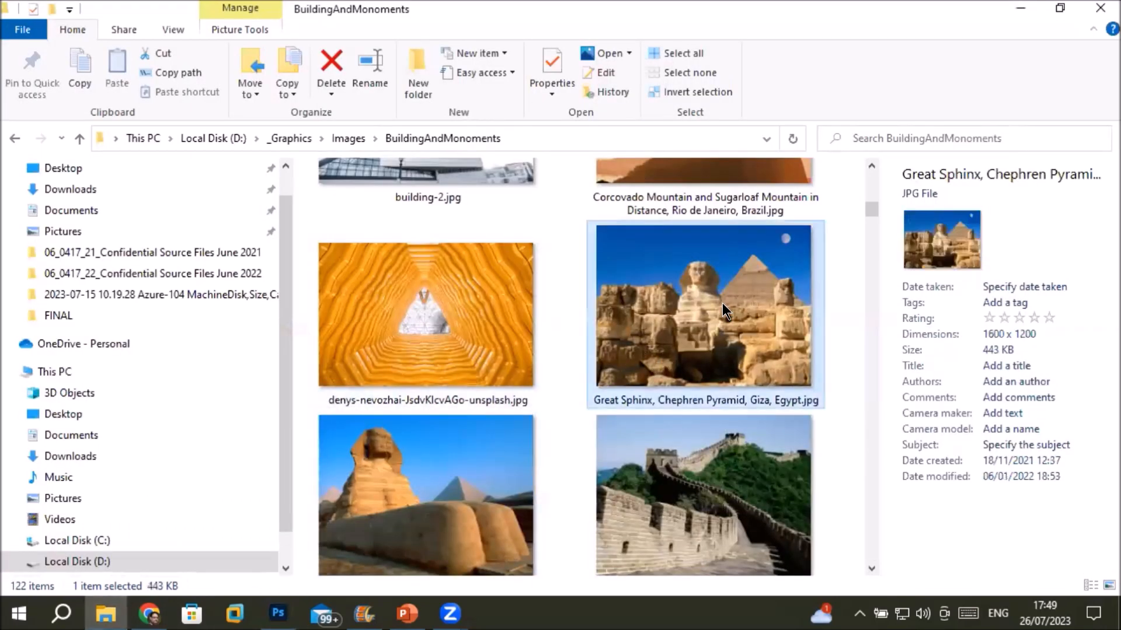
{"action": "left_click_drag", "start_coordinate": [675, 260], "coordinate": [492, 59]}
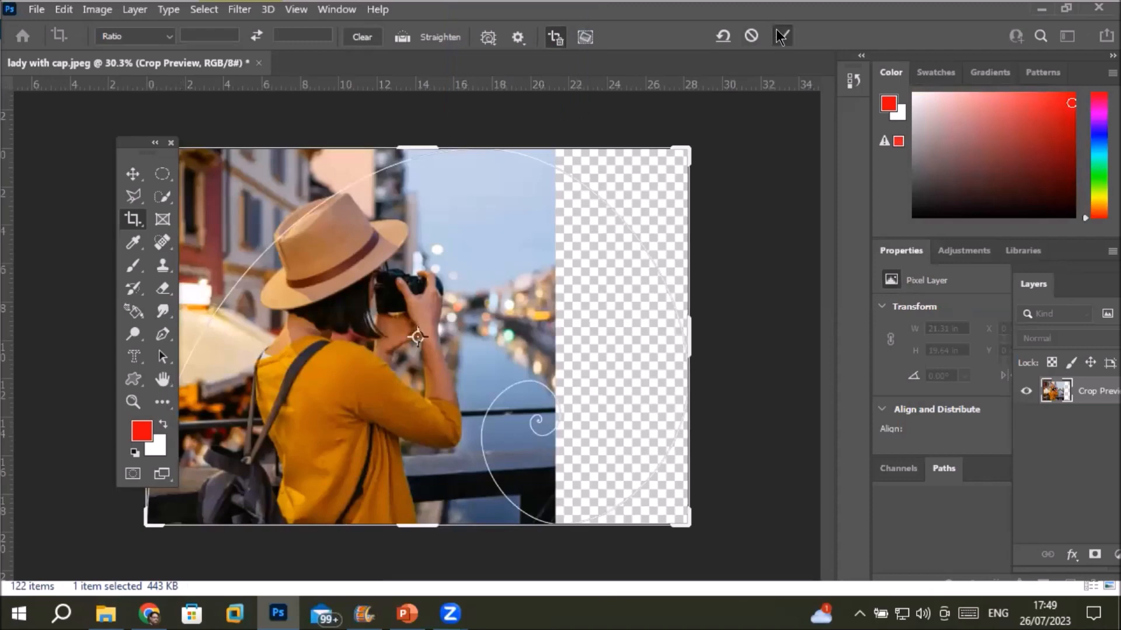
{"action": "left_click", "coordinate": [781, 36]}
{"action": "left_click", "coordinate": [129, 612]}
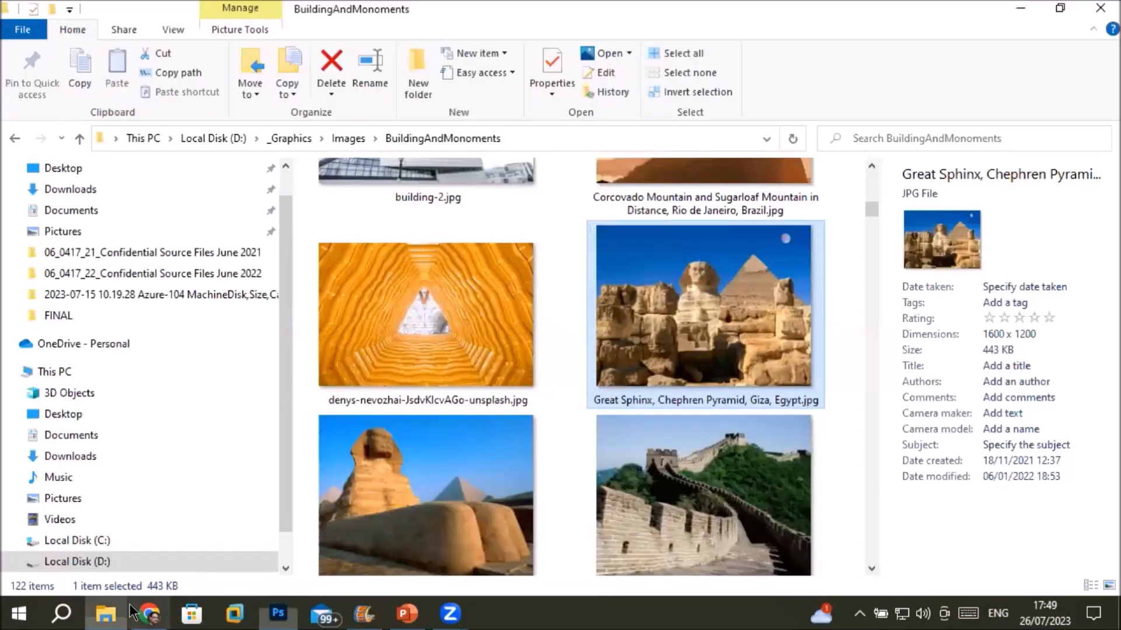
{"action": "left_click_drag", "start_coordinate": [683, 359], "coordinate": [495, 64]}
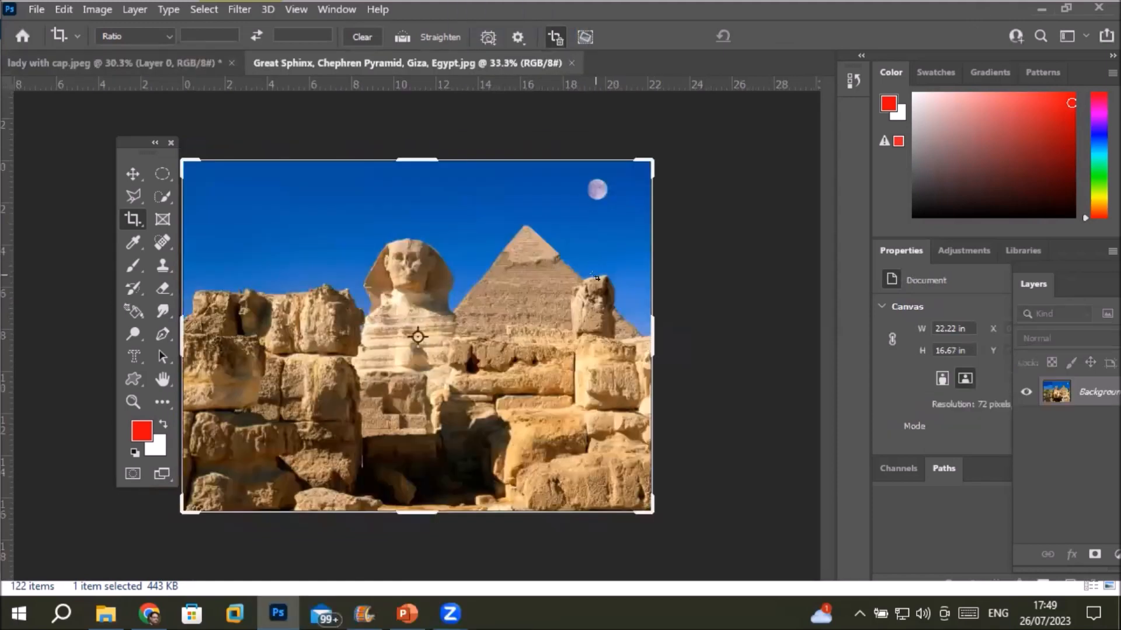
Reselect the Crop tool for the sphinx photo, and turn off Delete Cropped Pixels and leave Content-Aware off
{"action": "left_click", "coordinate": [127, 175]}
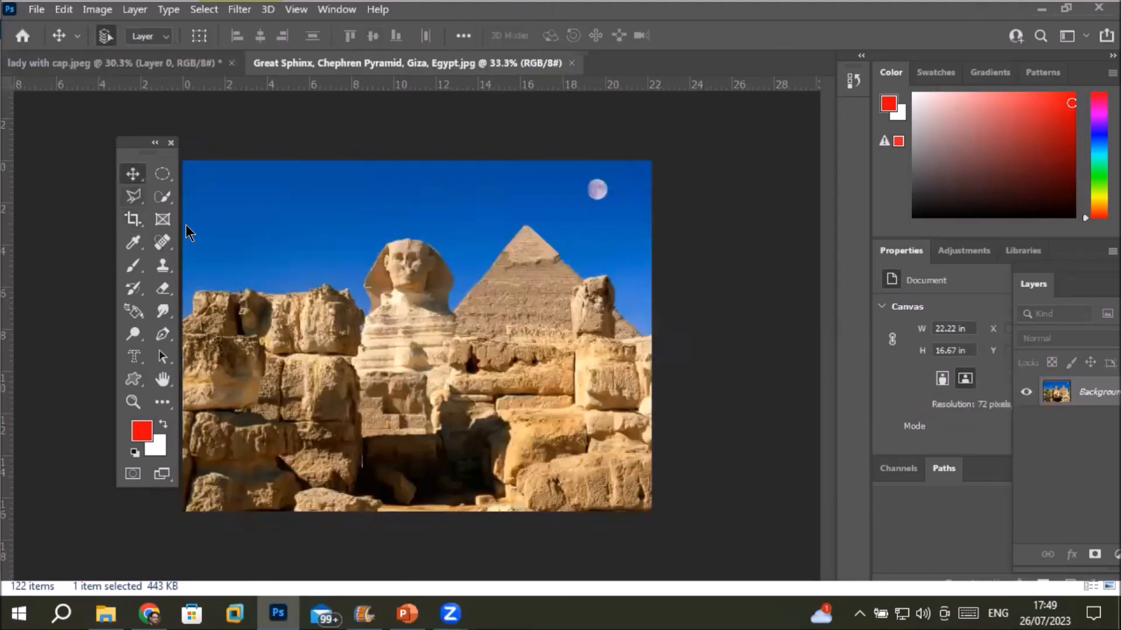
{"action": "left_click", "coordinate": [132, 220]}
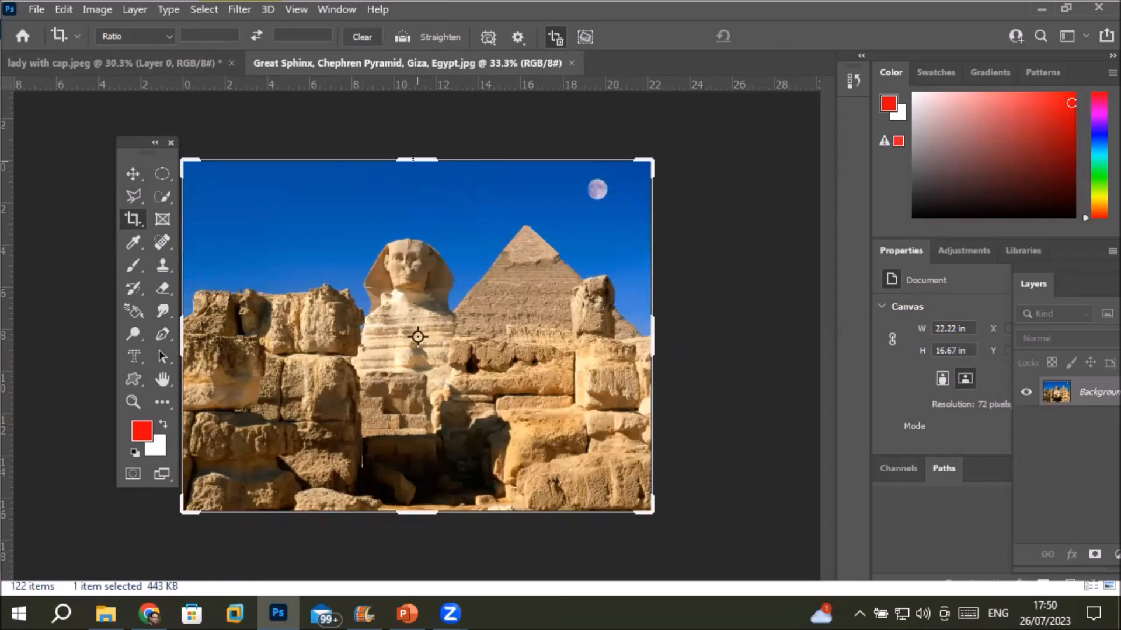
{"action": "left_click", "coordinate": [555, 37]}
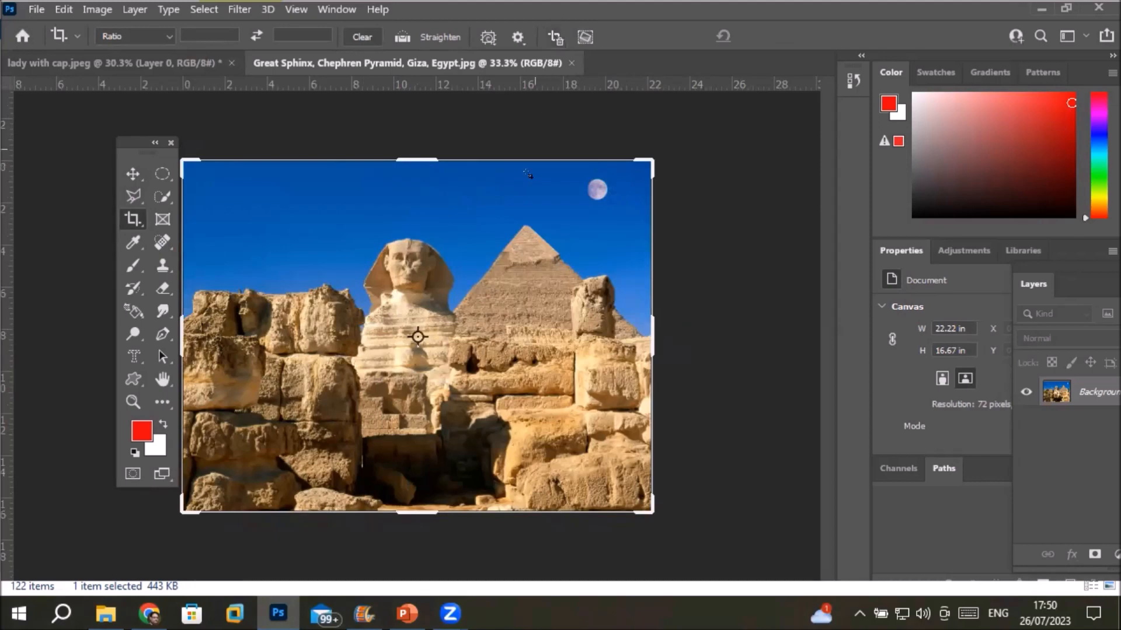
{"action": "left_click", "coordinate": [582, 36]}
{"action": "left_click", "coordinate": [584, 37]}
Extend the canvas about 2 in above the sphinx photo without Content-Aware, and undo the crop
{"action": "left_click_drag", "start_coordinate": [415, 159], "coordinate": [422, 140]}
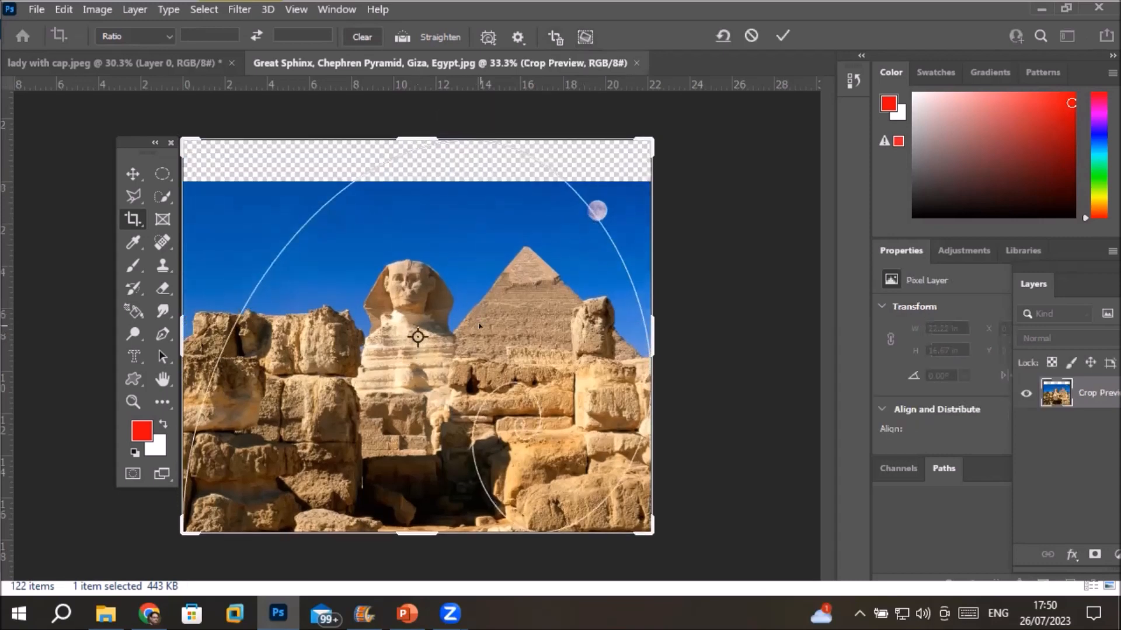
{"action": "left_click", "coordinate": [776, 32]}
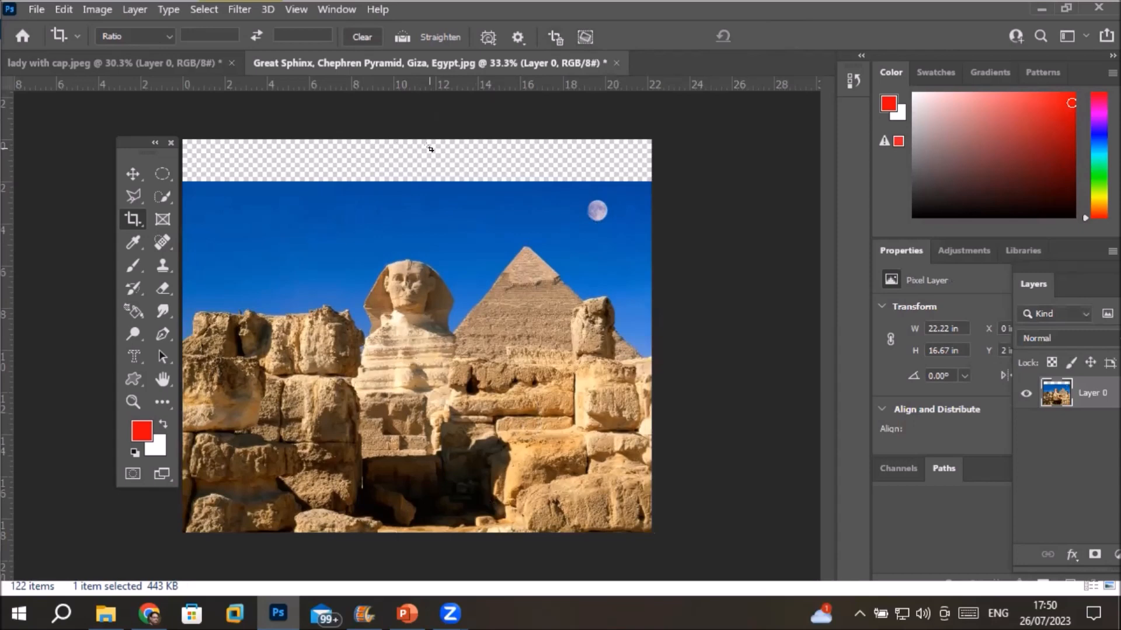
{"action": "left_click", "coordinate": [63, 9]}
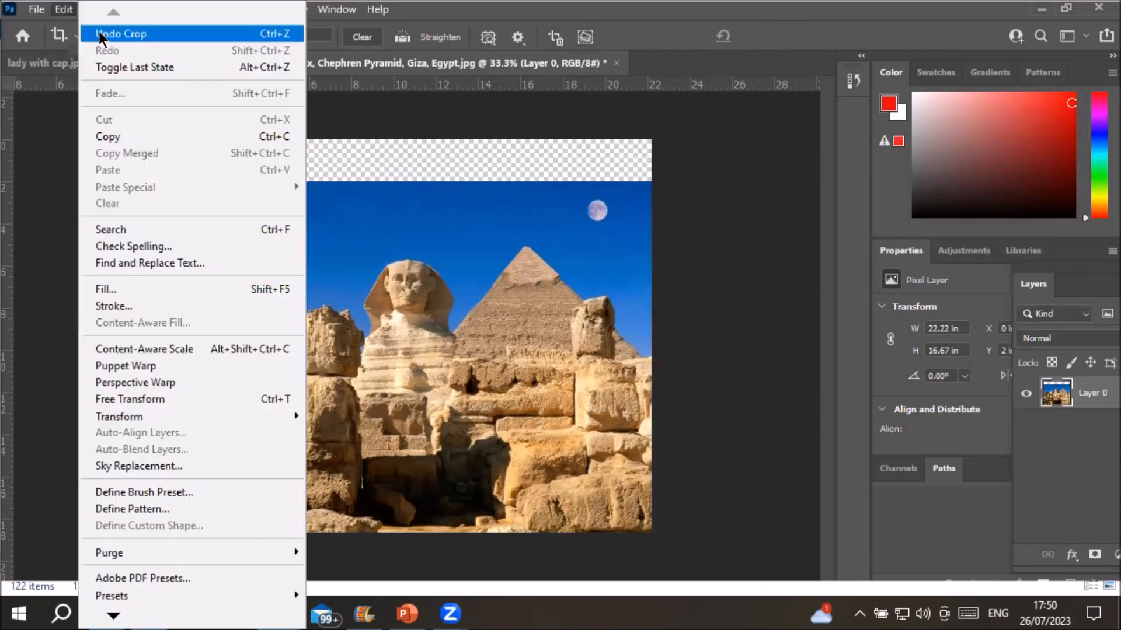
{"action": "left_click", "coordinate": [100, 33]}
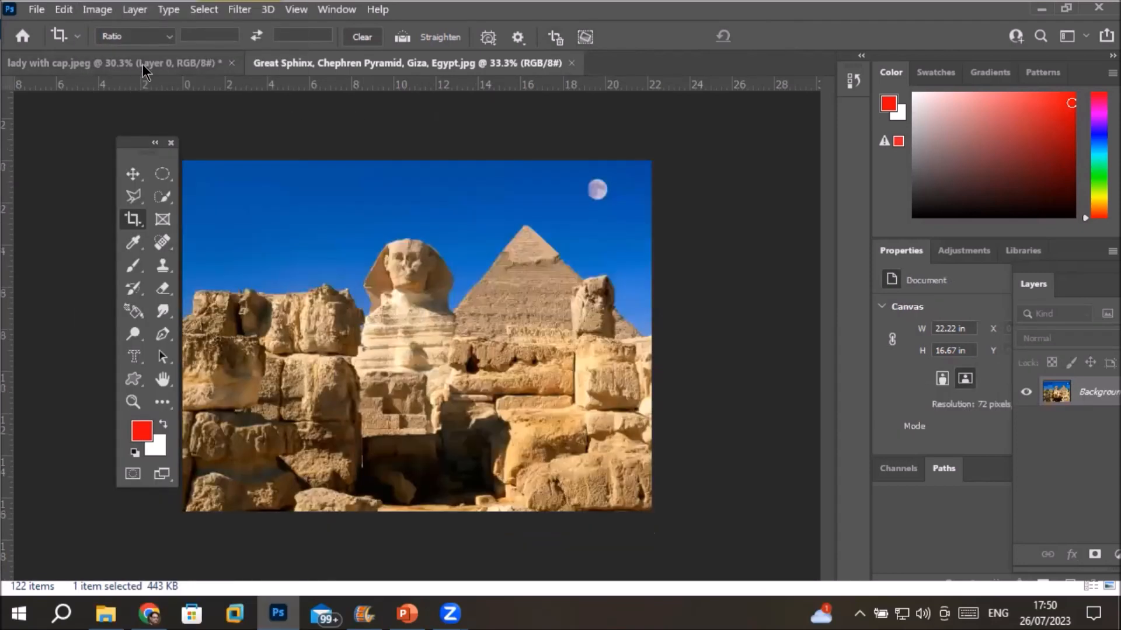
Turn on Content-Aware and extend the sphinx photo upward with the Crop tool to a height of about 18.17 in
{"action": "left_click", "coordinate": [587, 37]}
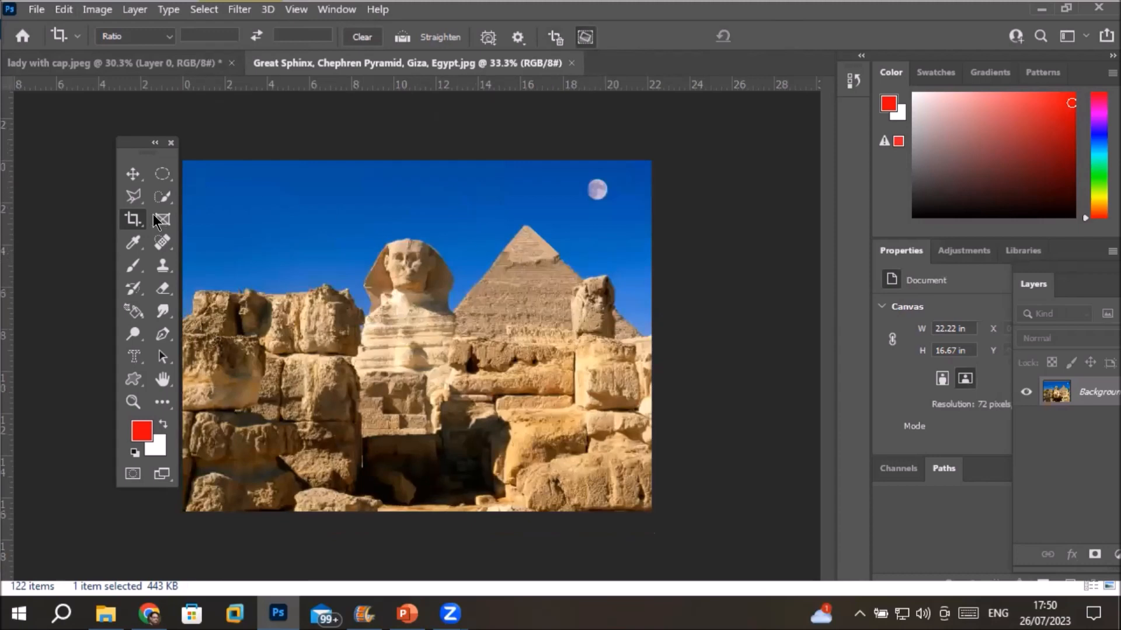
{"action": "left_click", "coordinate": [132, 219]}
{"action": "left_click_drag", "start_coordinate": [401, 166], "coordinate": [422, 149]}
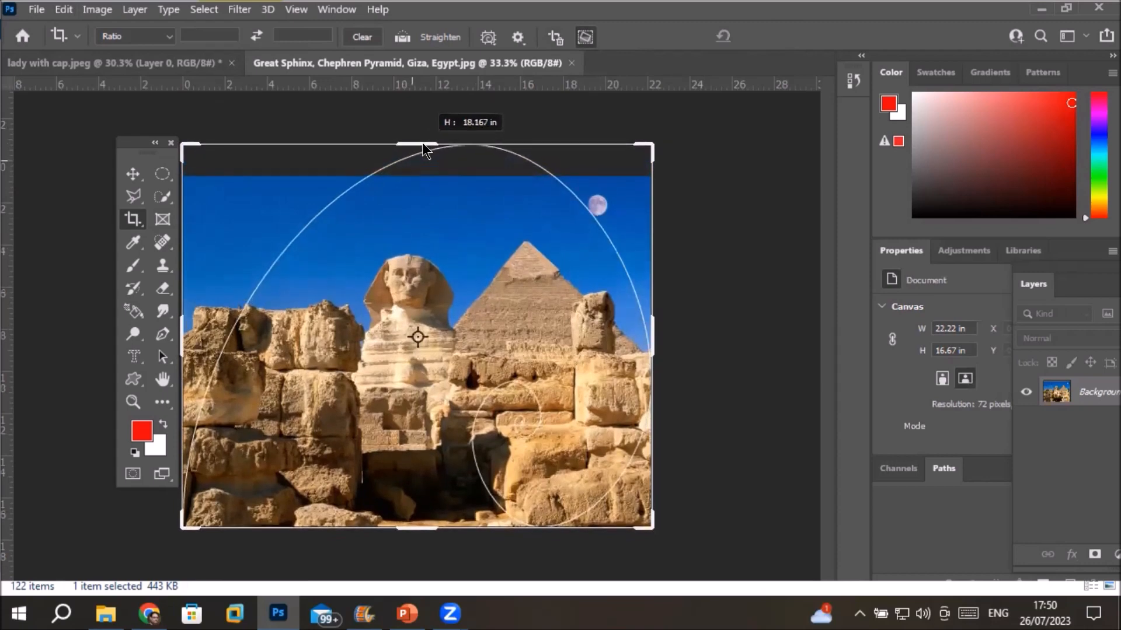
{"action": "left_click_drag", "start_coordinate": [423, 143], "coordinate": [418, 143]}
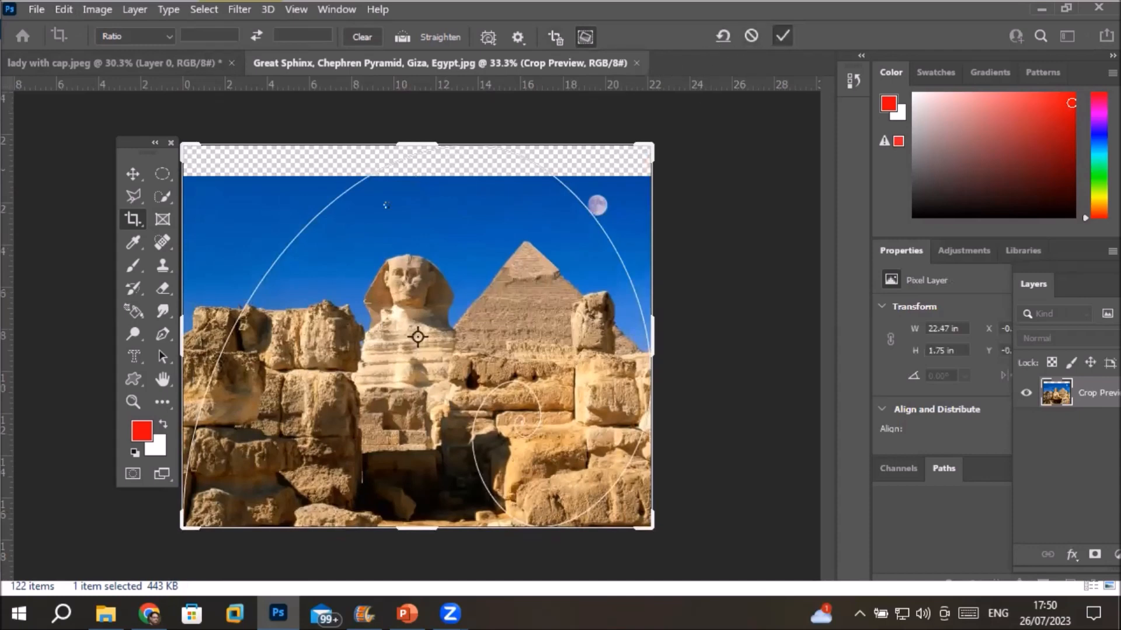
{"action": "key", "text": "Return"}
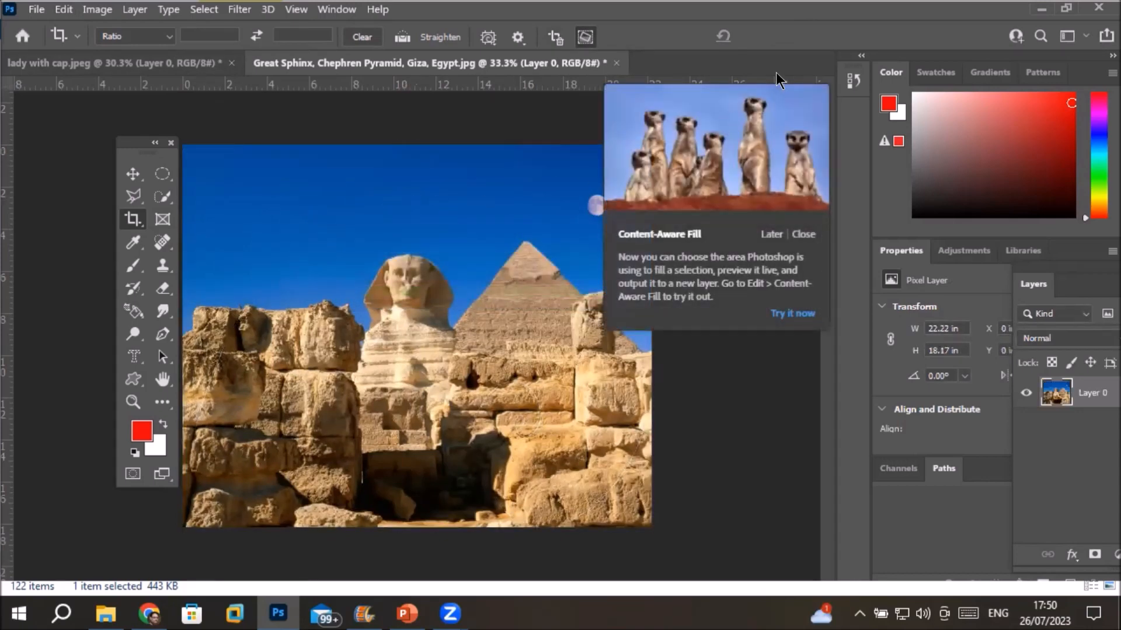
{"action": "left_click", "coordinate": [802, 235]}
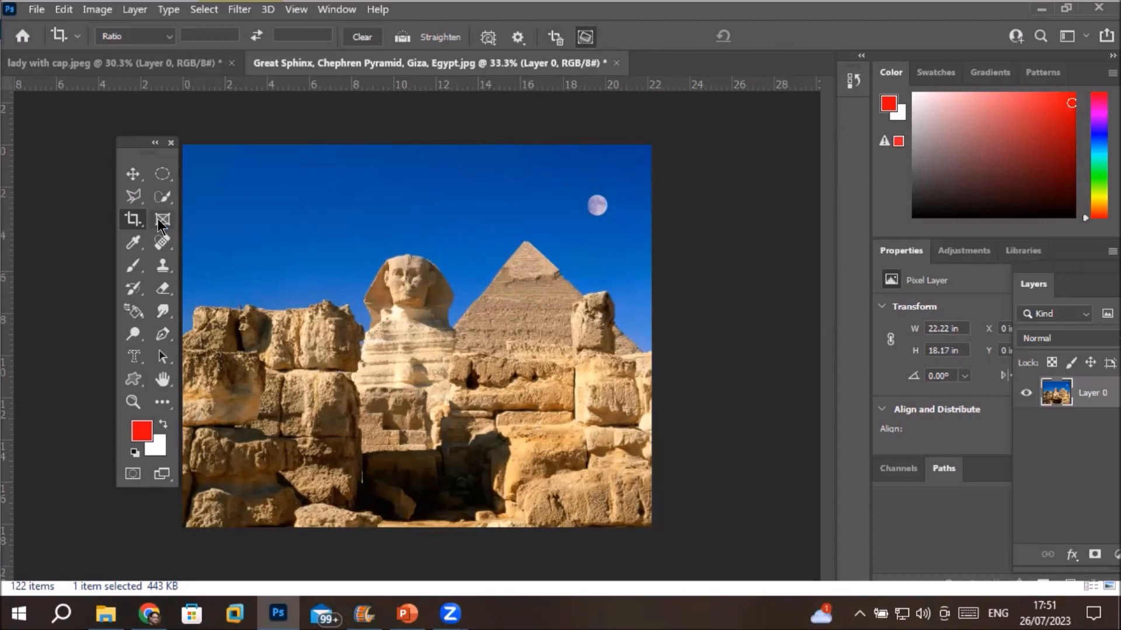
Extend the sphinx photo past its right edge to about 25.22 in wide with Content-Aware, and inspect the filled area up close
{"action": "left_click", "coordinate": [134, 220]}
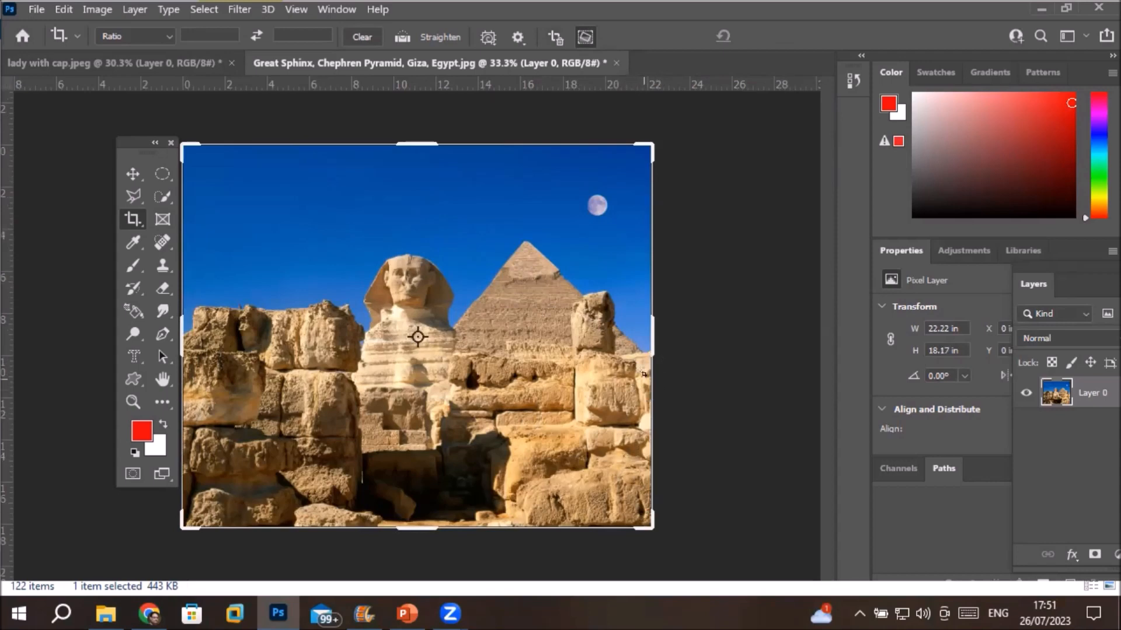
{"action": "left_click_drag", "start_coordinate": [642, 328], "coordinate": [680, 336]}
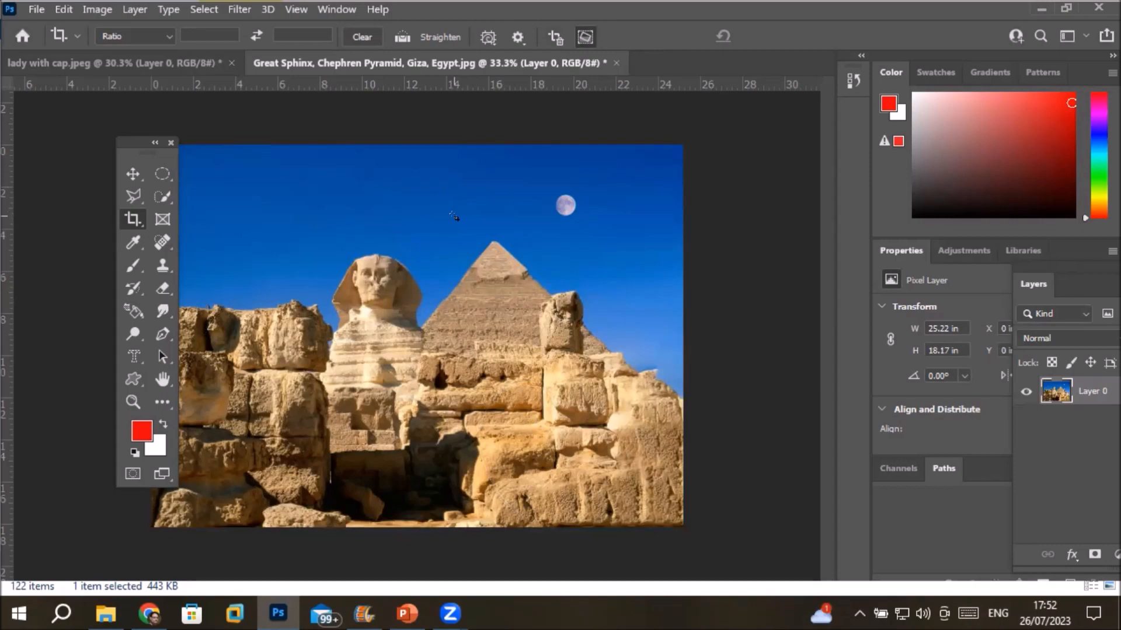
{"action": "scroll", "coordinate": [690, 413], "scroll_direction": "up", "scroll_amount": 4}
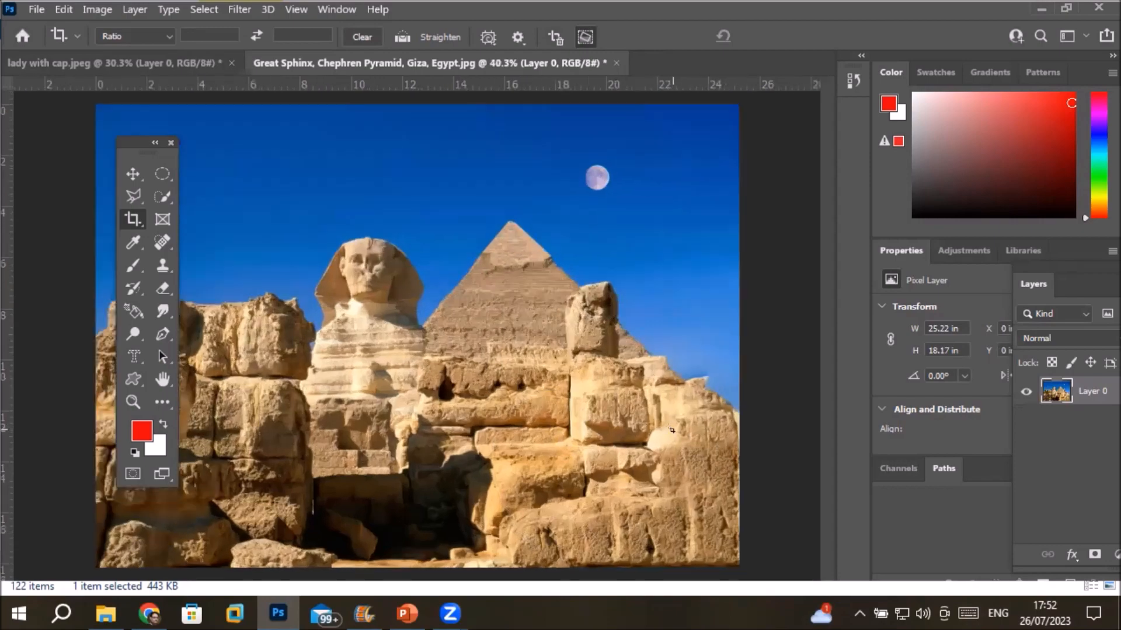
{"action": "scroll", "coordinate": [738, 428], "scroll_direction": "up", "scroll_amount": 5}
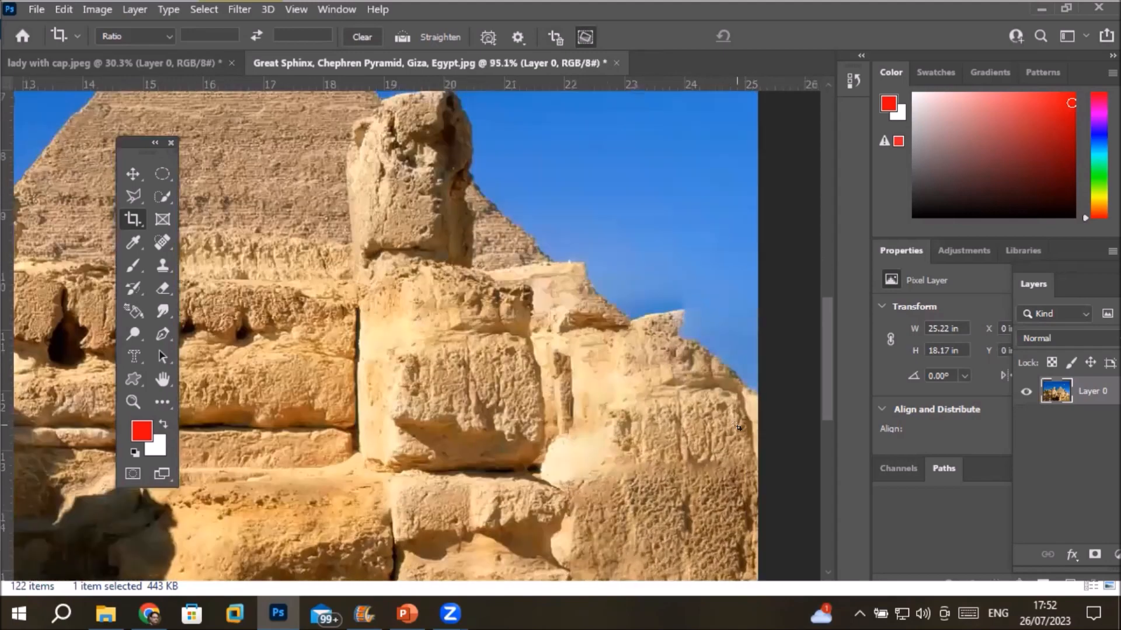
{"action": "scroll", "coordinate": [737, 428], "scroll_direction": "up", "scroll_amount": 2}
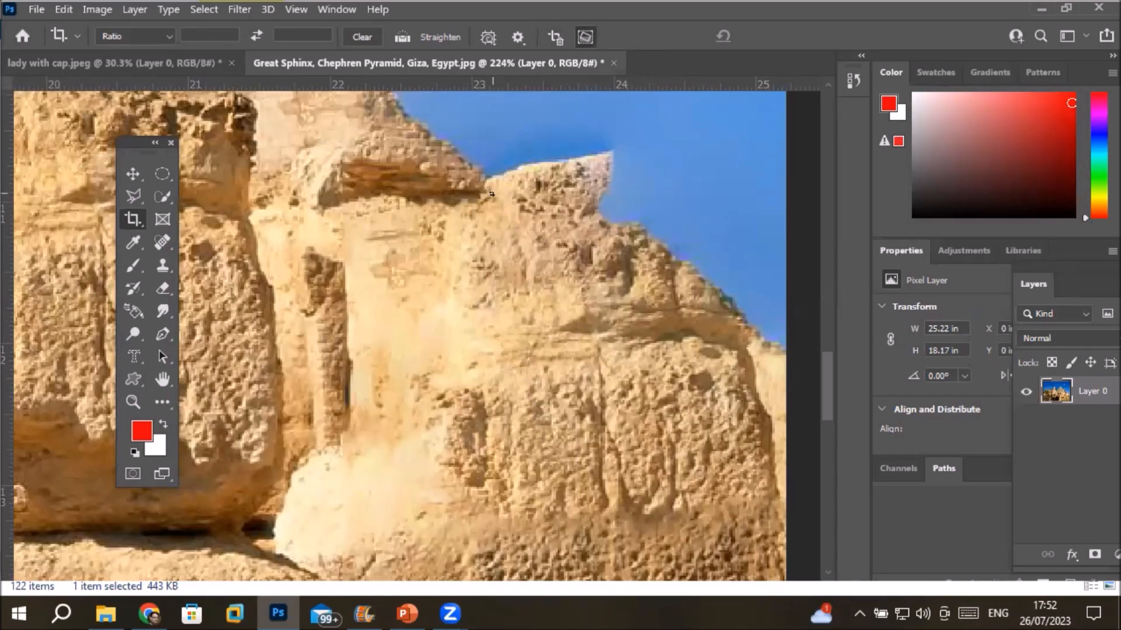
{"action": "scroll", "coordinate": [490, 193], "scroll_direction": "down", "scroll_amount": 1}
{"action": "scroll", "coordinate": [490, 193], "scroll_direction": "down", "scroll_amount": 5}
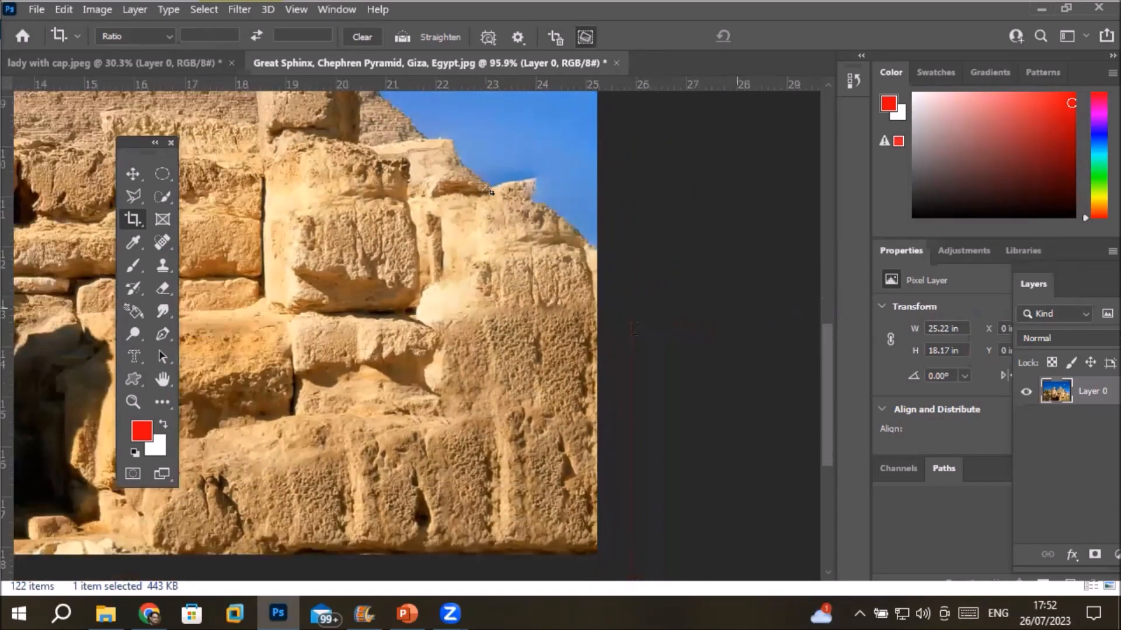
Extend the sphinx photo past both side edges to about 27.53 in wide with Content-Aware, and inspect the filled right side up close
{"action": "scroll", "coordinate": [489, 191], "scroll_direction": "down", "scroll_amount": 2}
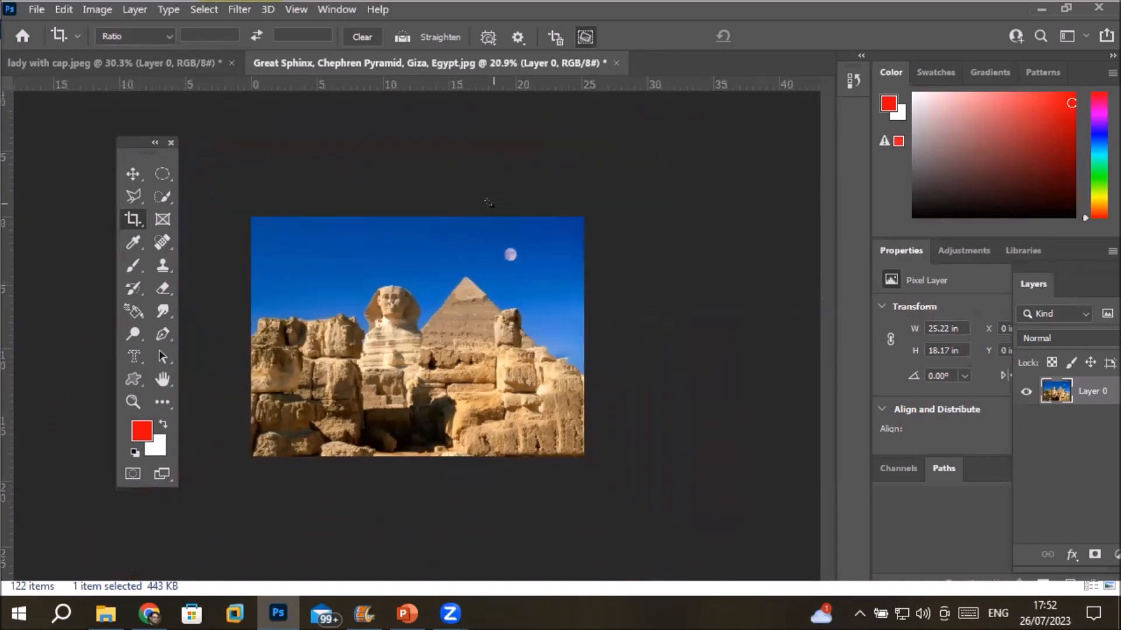
{"action": "scroll", "coordinate": [318, 320], "scroll_direction": "up", "scroll_amount": 1}
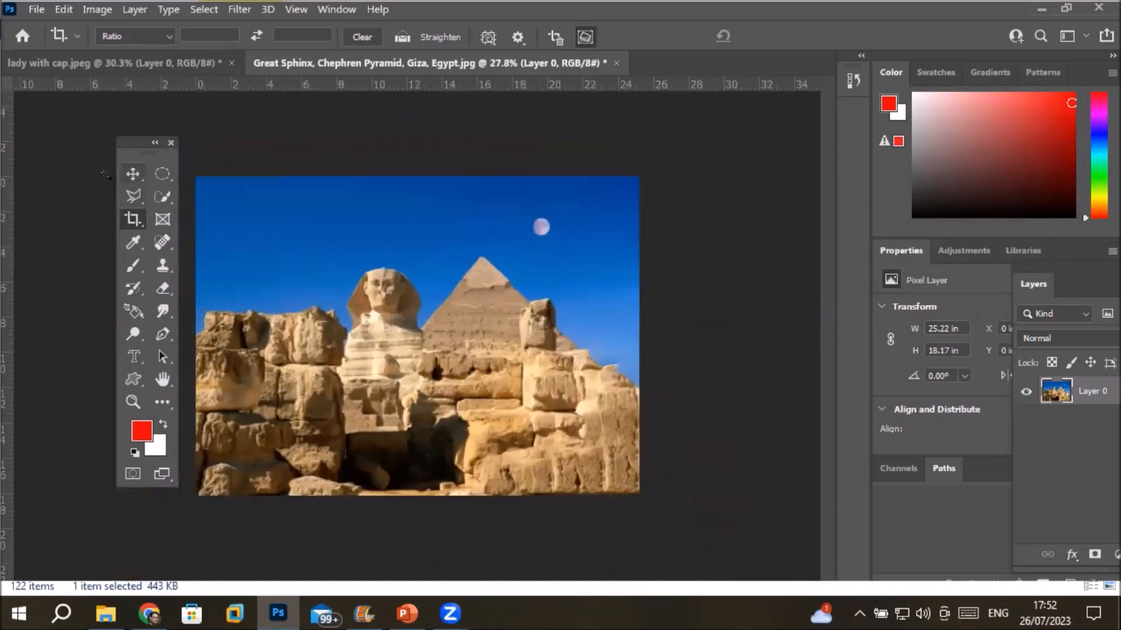
{"action": "left_click_drag", "start_coordinate": [128, 149], "coordinate": [53, 148]}
{"action": "scroll", "coordinate": [143, 350], "scroll_direction": "up", "scroll_amount": 1}
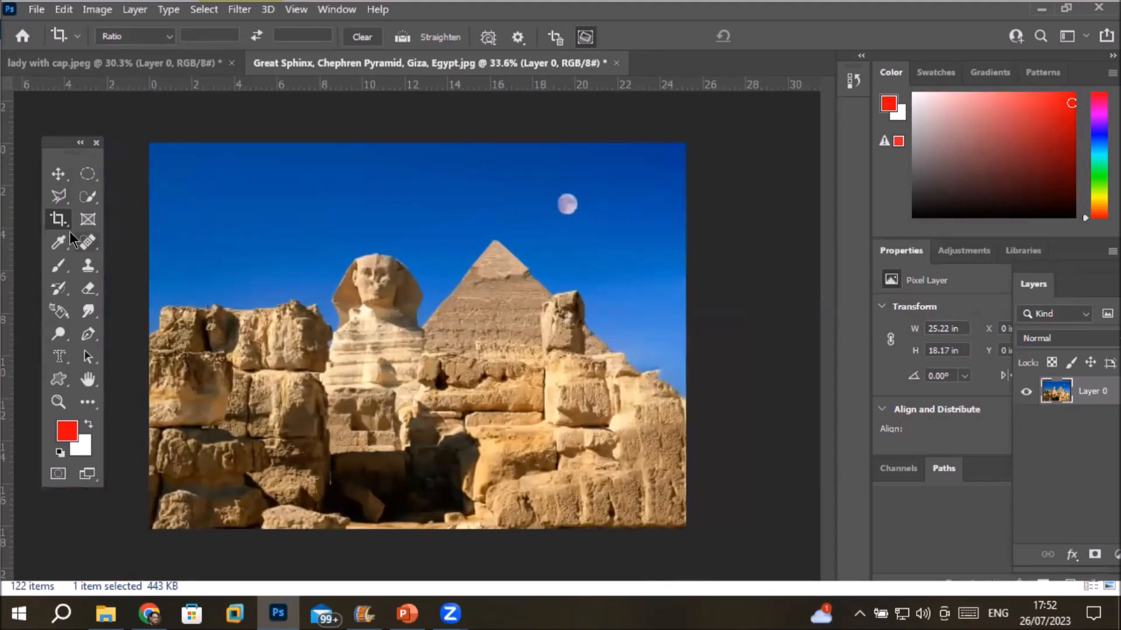
{"action": "left_click", "coordinate": [58, 220]}
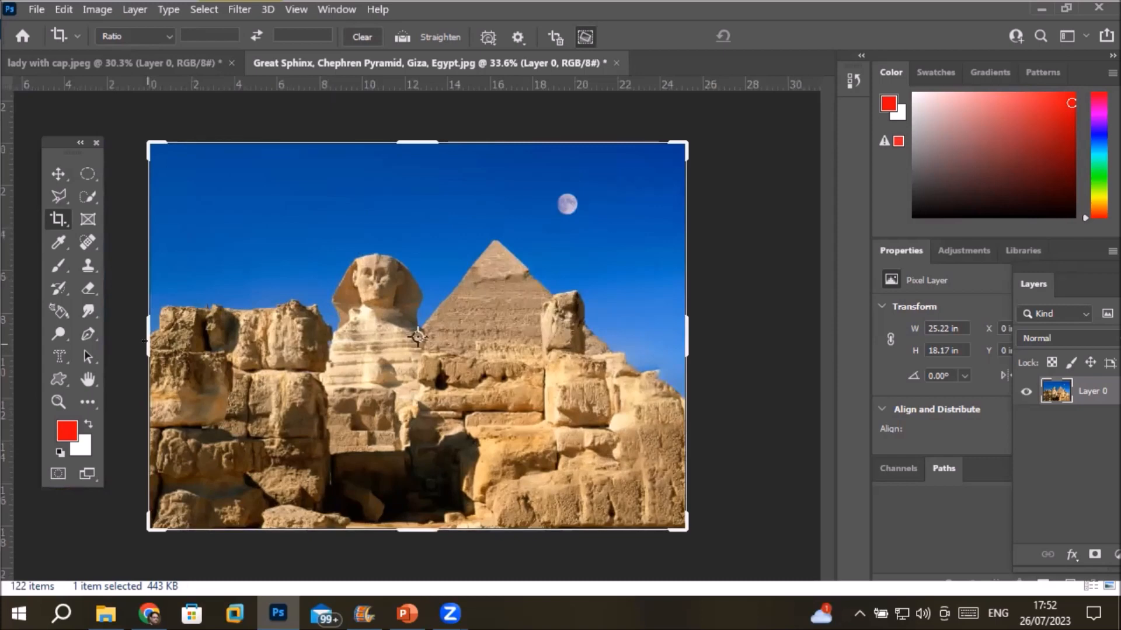
{"action": "left_click_drag", "start_coordinate": [145, 341], "coordinate": [133, 339]}
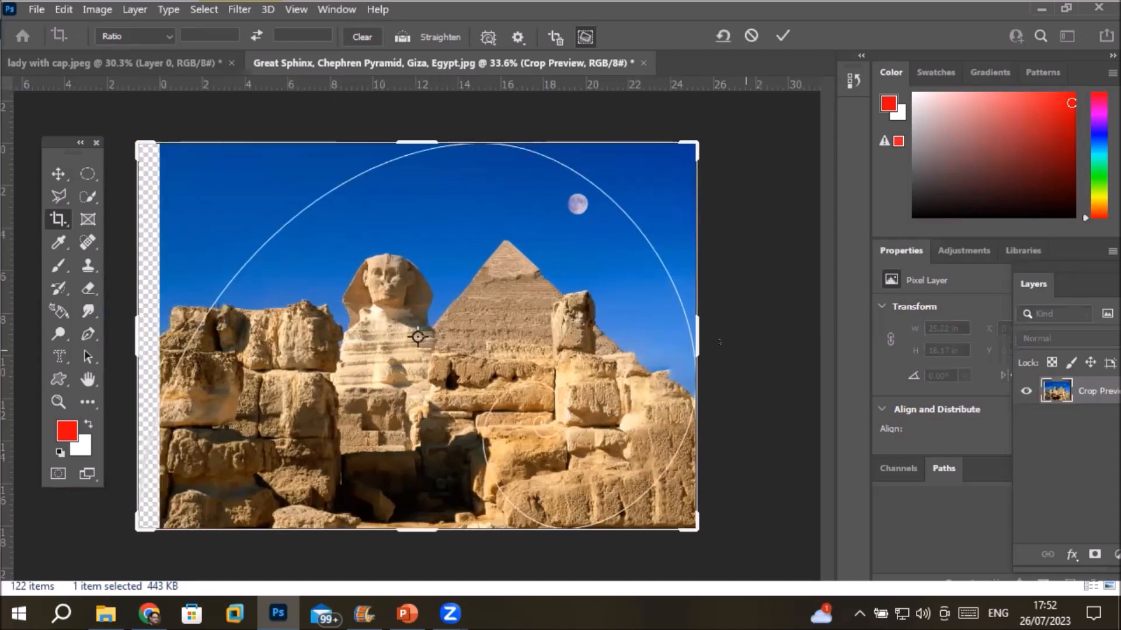
{"action": "mouse_move", "coordinate": [694, 341]}
{"action": "left_mouse_down"}
{"action": "mouse_move", "coordinate": [724, 341]}
{"action": "mouse_move", "coordinate": [708, 341]}
{"action": "left_mouse_up"}
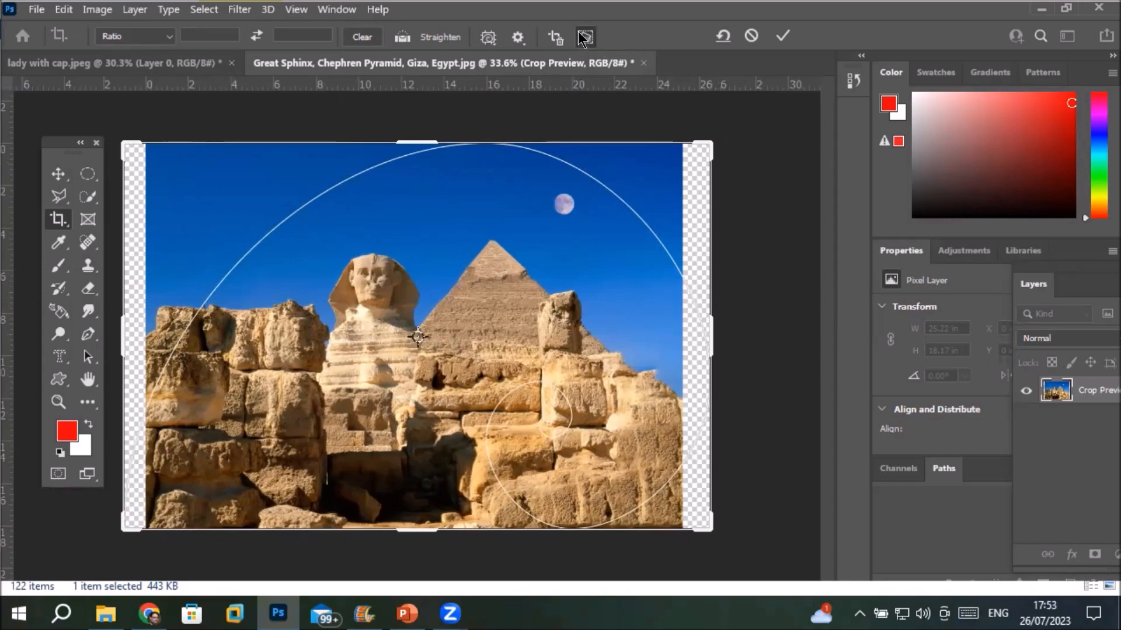
{"action": "left_click", "coordinate": [782, 36]}
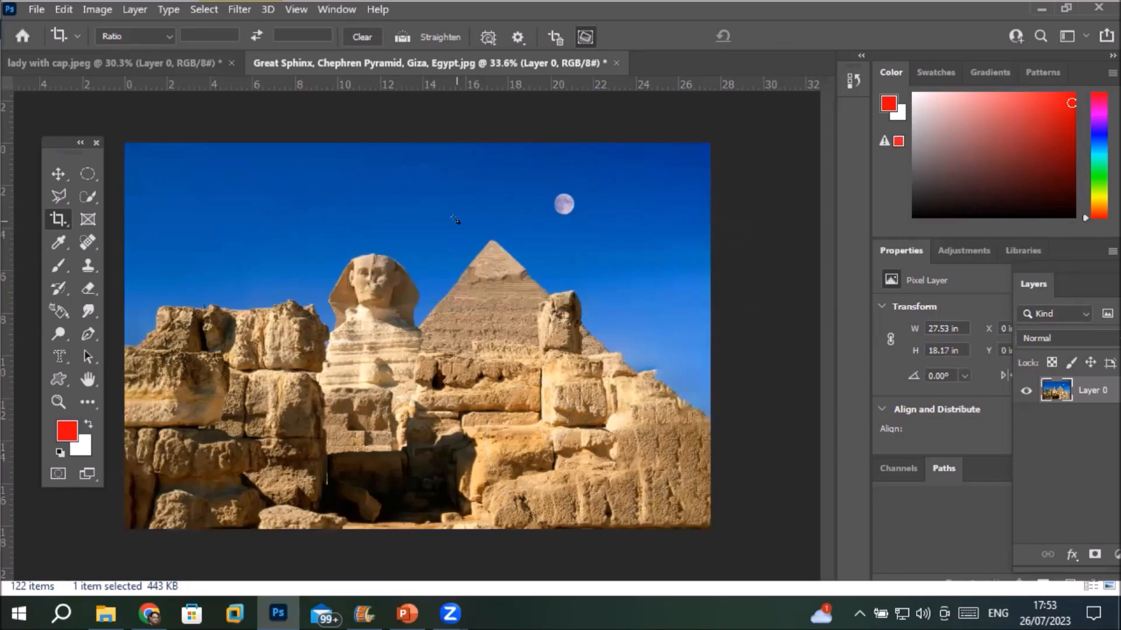
{"action": "scroll", "coordinate": [779, 471], "scroll_direction": "up", "scroll_amount": 5}
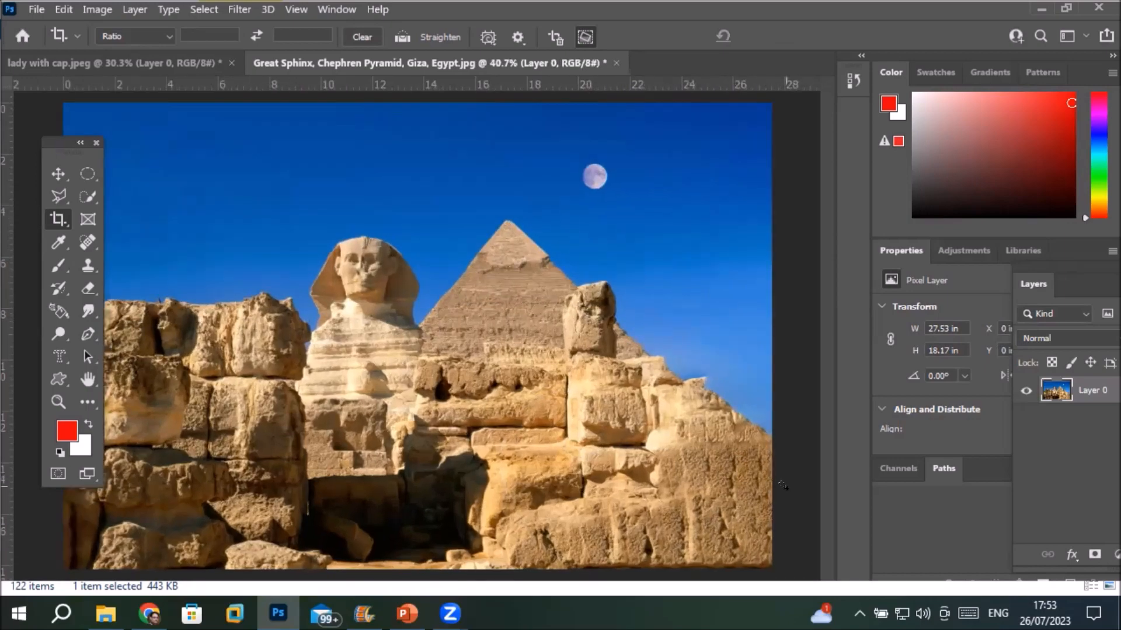
{"action": "scroll", "coordinate": [782, 485], "scroll_direction": "up", "scroll_amount": 4}
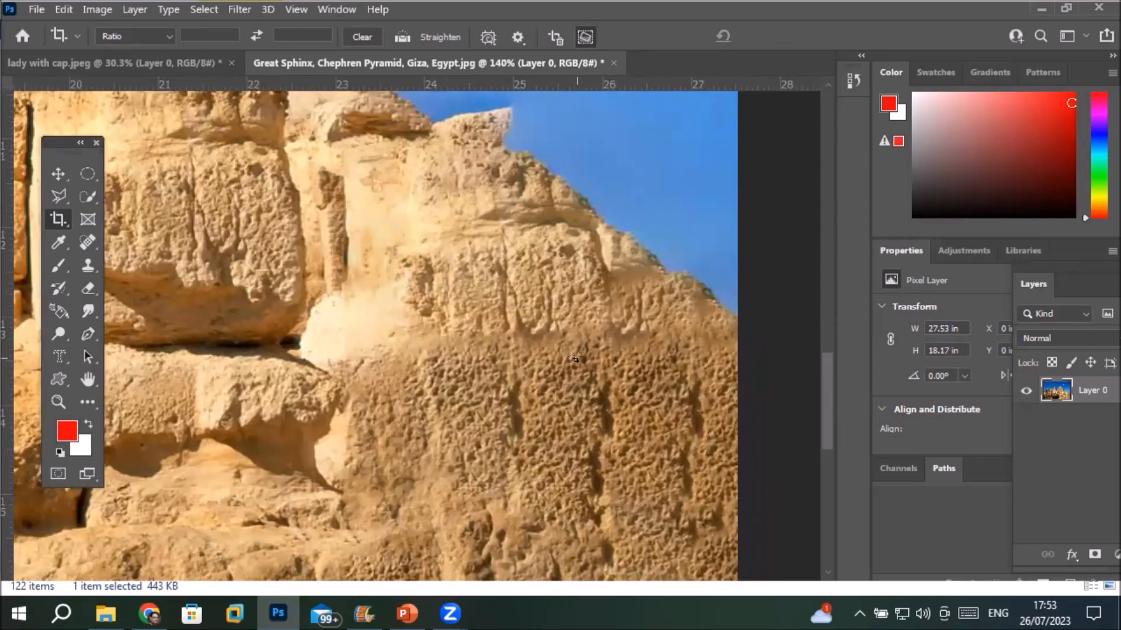
{"action": "scroll", "coordinate": [573, 358], "scroll_direction": "down", "scroll_amount": 5}
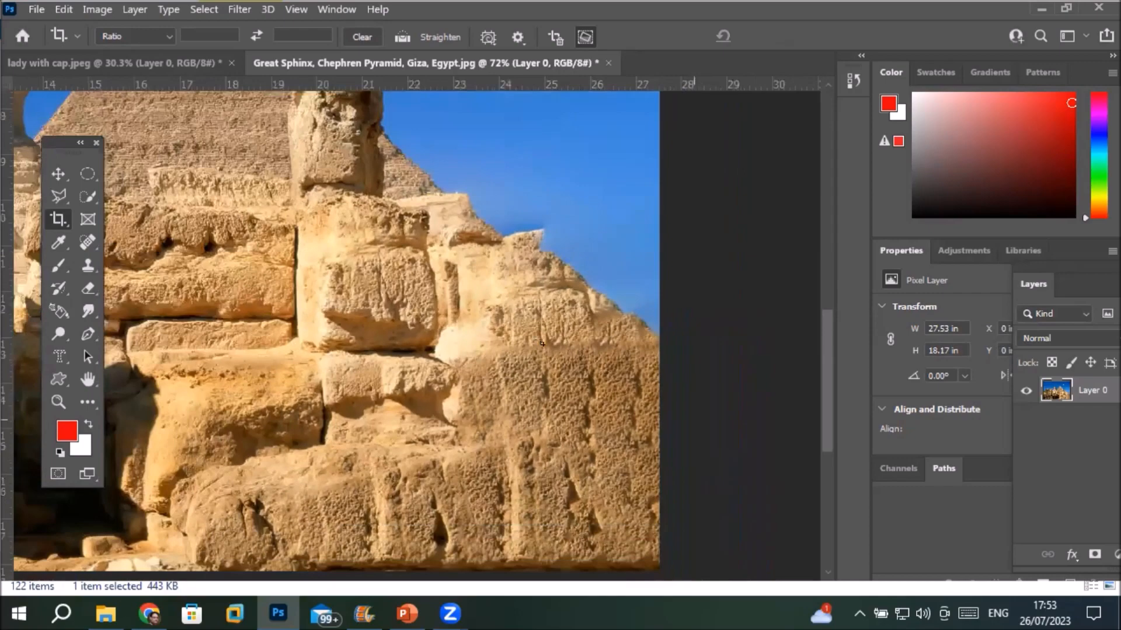
{"action": "scroll", "coordinate": [448, 330], "scroll_direction": "down", "scroll_amount": 4}
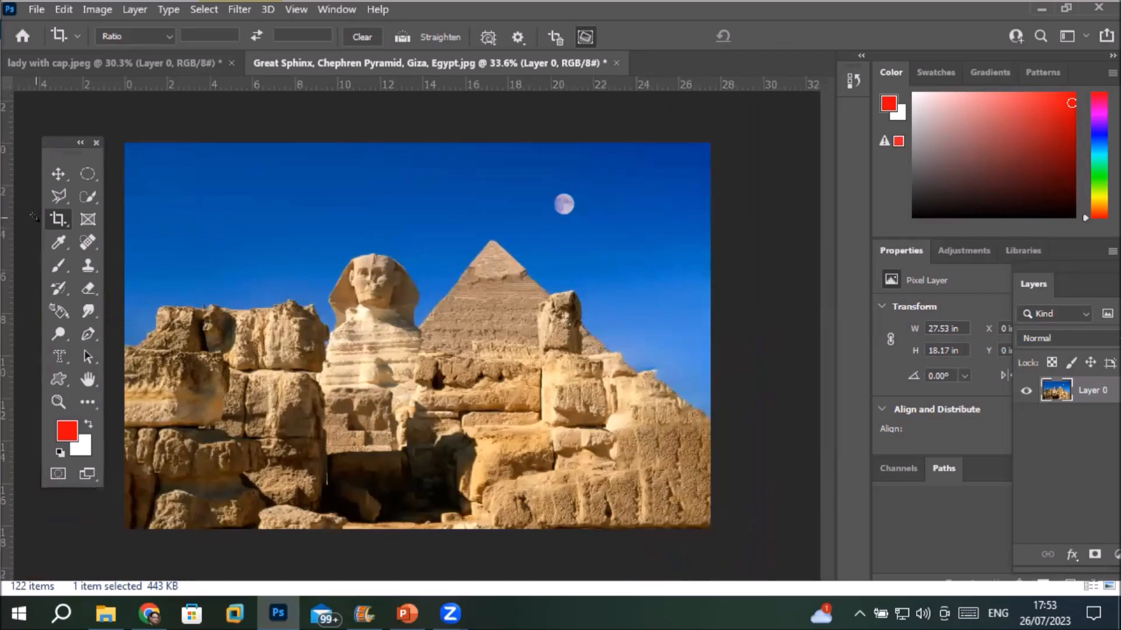
Crop the photo to a narrow portrait frame around the sphinx with Delete Cropped Pixels off, and inspect the cropped image
{"action": "left_click", "coordinate": [57, 220]}
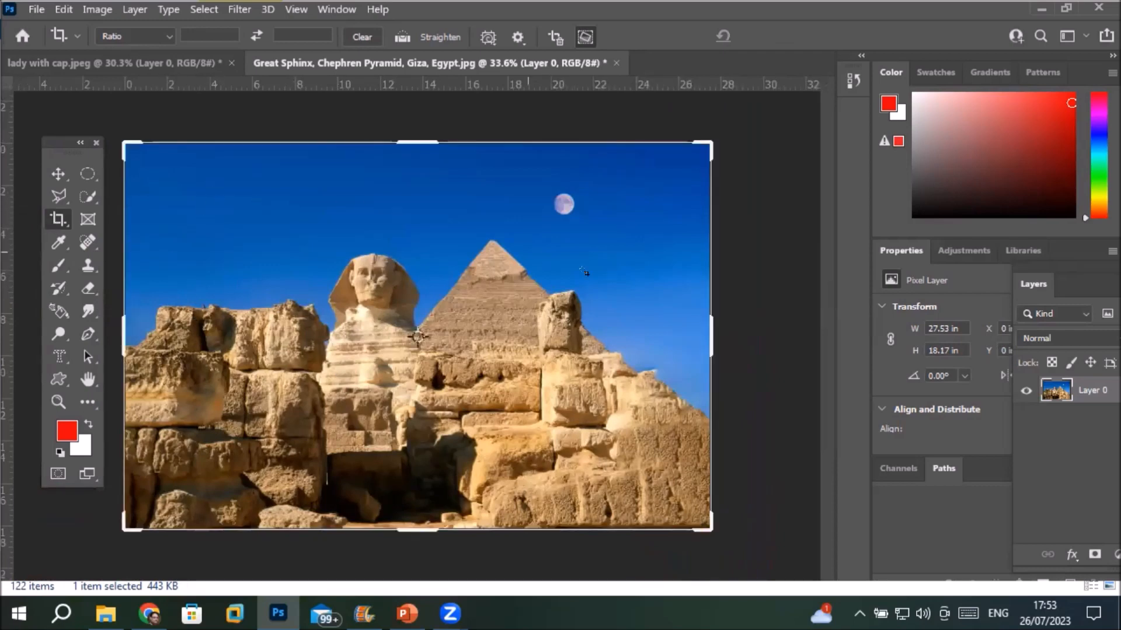
{"action": "left_click_drag", "start_coordinate": [266, 189], "coordinate": [520, 456]}
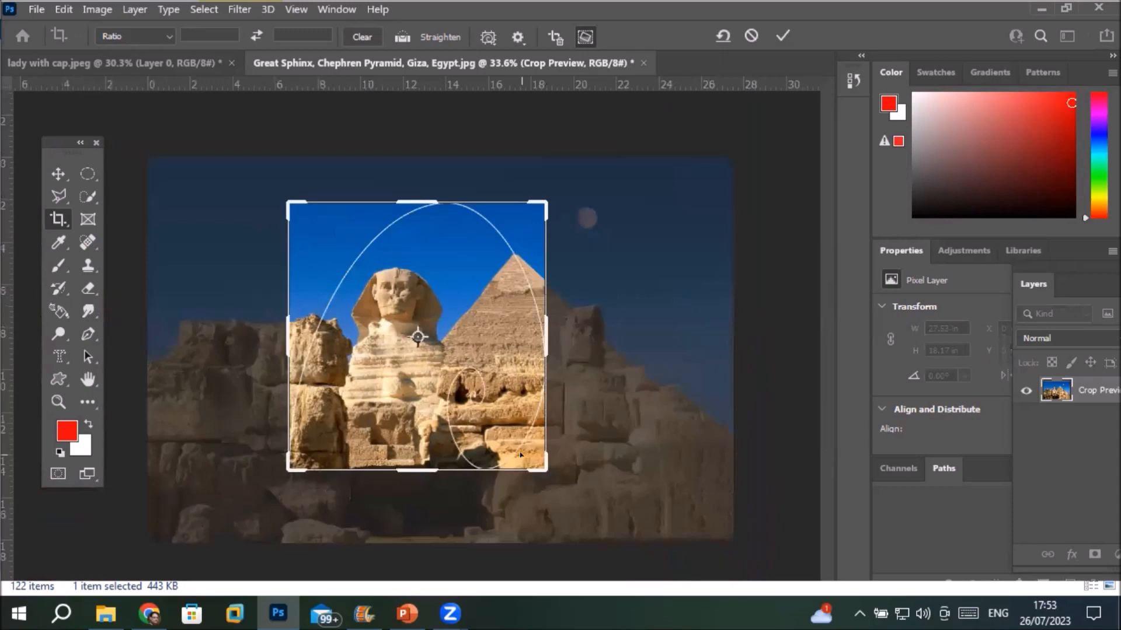
{"action": "left_click_drag", "start_coordinate": [544, 317], "coordinate": [648, 312]}
{"action": "left_click_drag", "start_coordinate": [202, 345], "coordinate": [145, 327]}
{"action": "left_click_drag", "start_coordinate": [426, 188], "coordinate": [425, 157]}
{"action": "left_click_drag", "start_coordinate": [142, 333], "coordinate": [231, 318]}
{"action": "left_click_drag", "start_coordinate": [605, 342], "coordinate": [494, 341]}
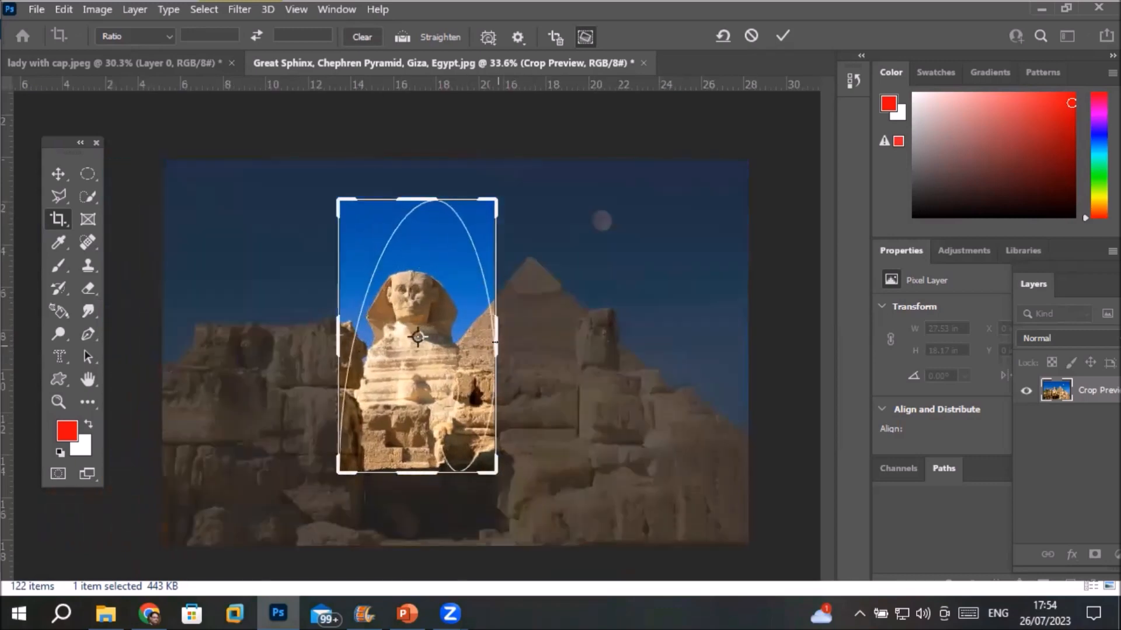
{"action": "left_click", "coordinate": [785, 37]}
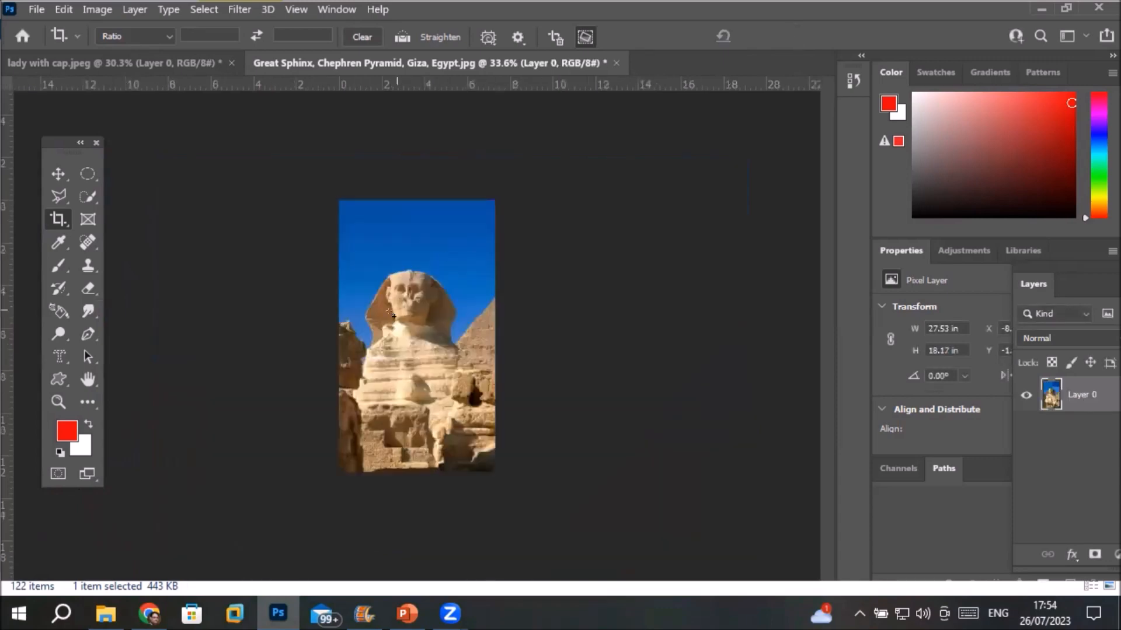
{"action": "scroll", "coordinate": [404, 357], "scroll_direction": "up", "scroll_amount": 8}
{"action": "scroll", "coordinate": [429, 334], "scroll_direction": "down", "scroll_amount": 5}
{"action": "scroll", "coordinate": [428, 333], "scroll_direction": "down", "scroll_amount": 1}
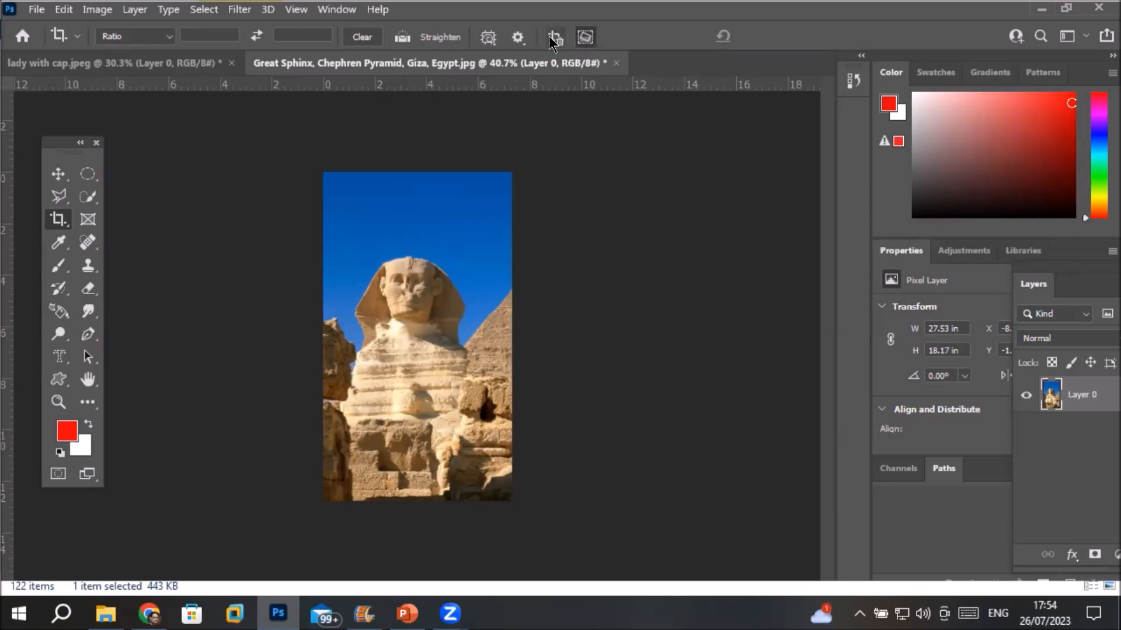
Widen the crop in two passes to restore the hidden pyramid, moon and side rocks, to about 16.72 in wide
{"action": "left_click", "coordinate": [414, 289]}
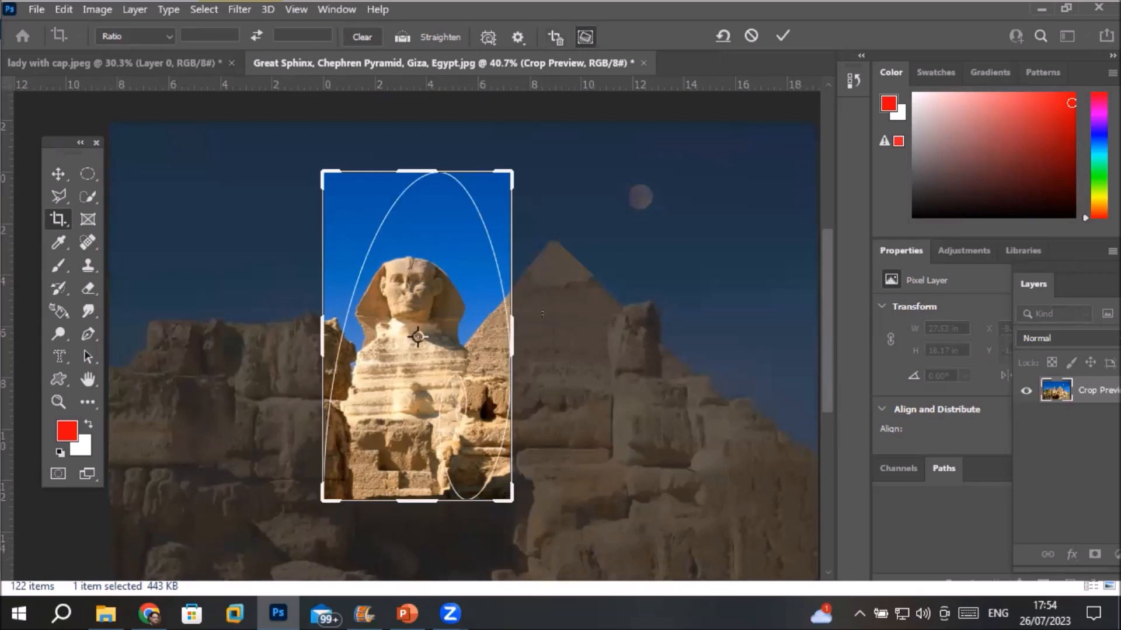
{"action": "left_click_drag", "start_coordinate": [508, 330], "coordinate": [599, 325]}
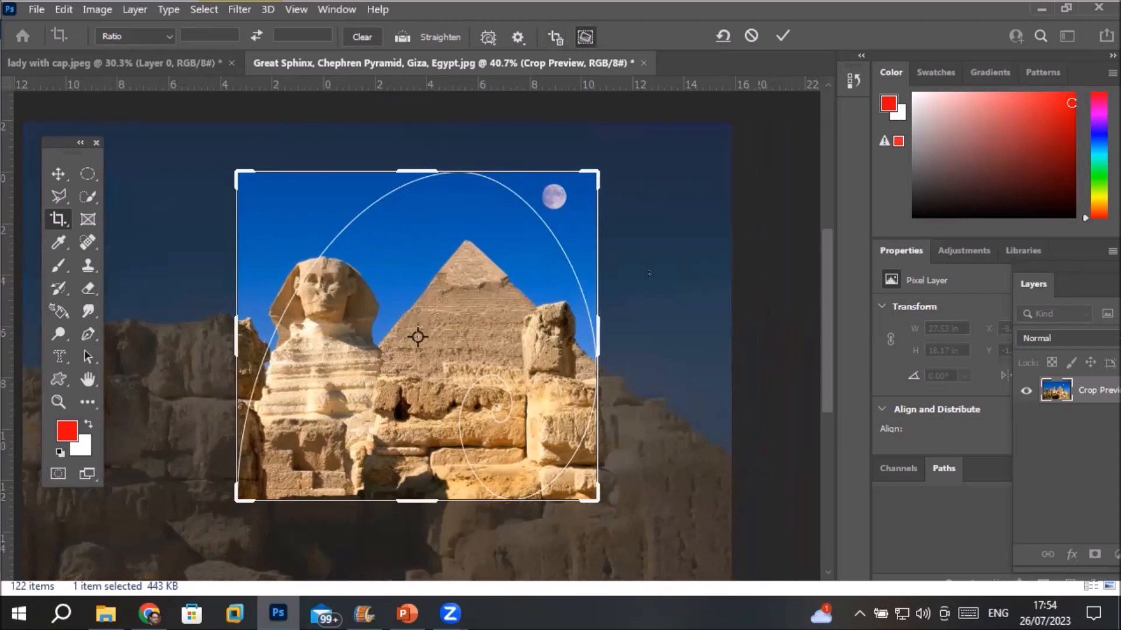
{"action": "left_click", "coordinate": [782, 36]}
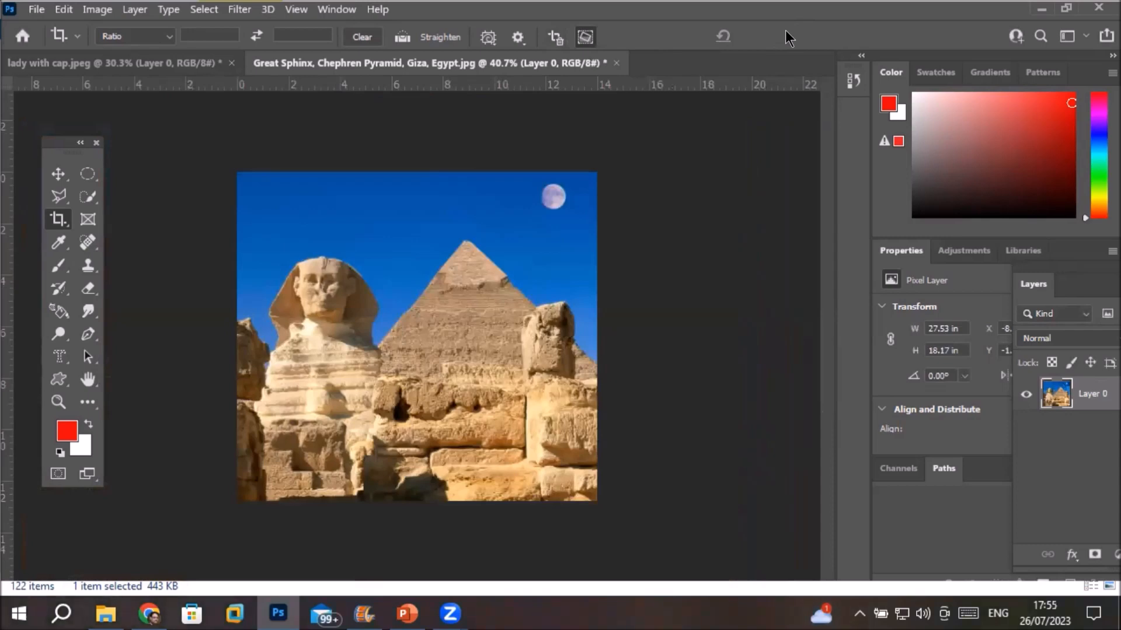
{"action": "left_click", "coordinate": [58, 219]}
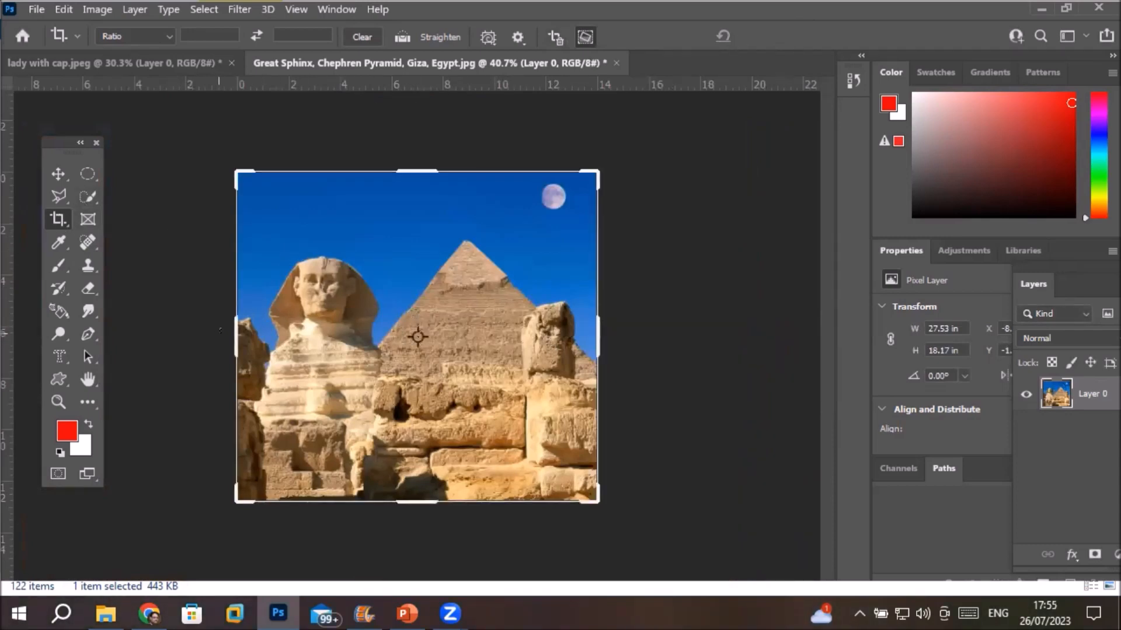
{"action": "left_click_drag", "start_coordinate": [220, 331], "coordinate": [200, 334]}
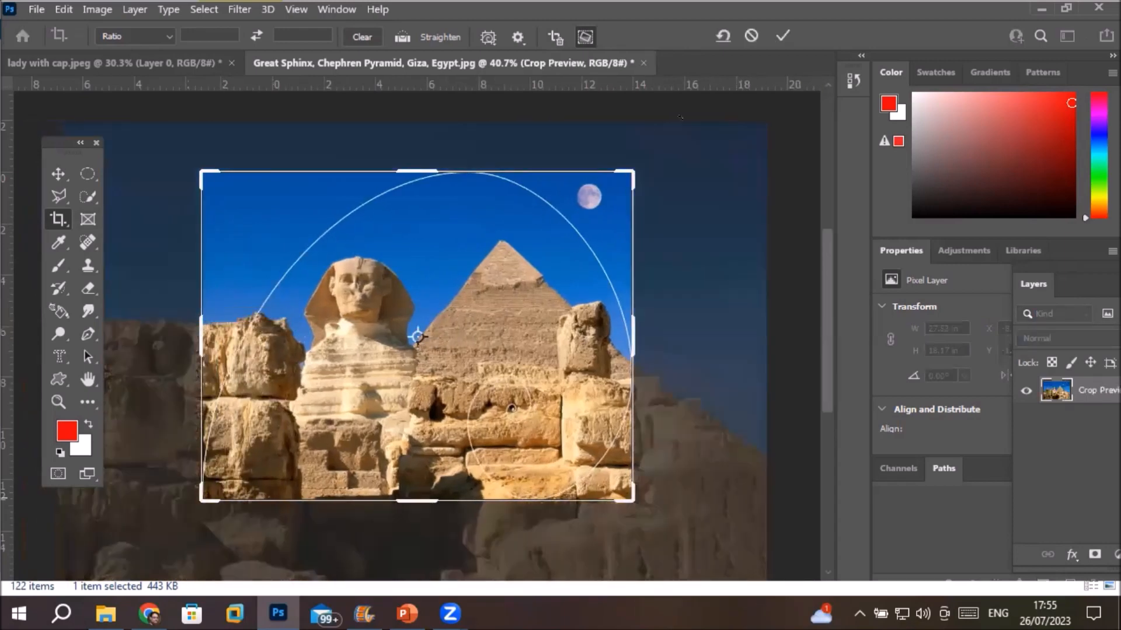
{"action": "left_click", "coordinate": [782, 36]}
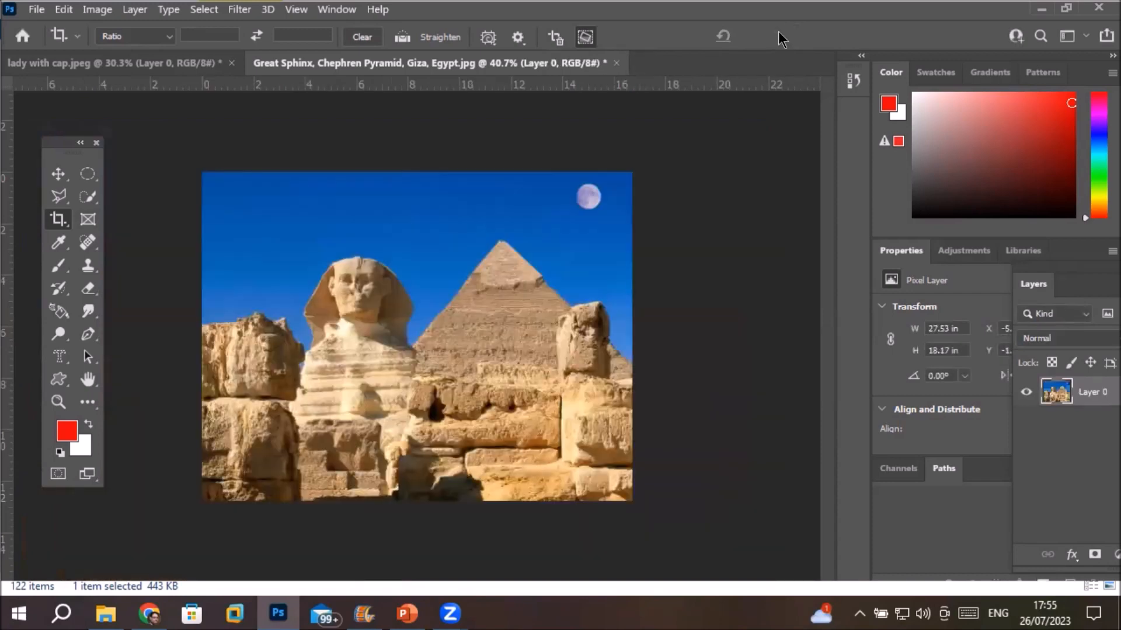
Turn on Delete Cropped Pixels and apply the current crop frame, discarding the hidden areas of the sphinx photo
{"action": "left_click", "coordinate": [421, 257]}
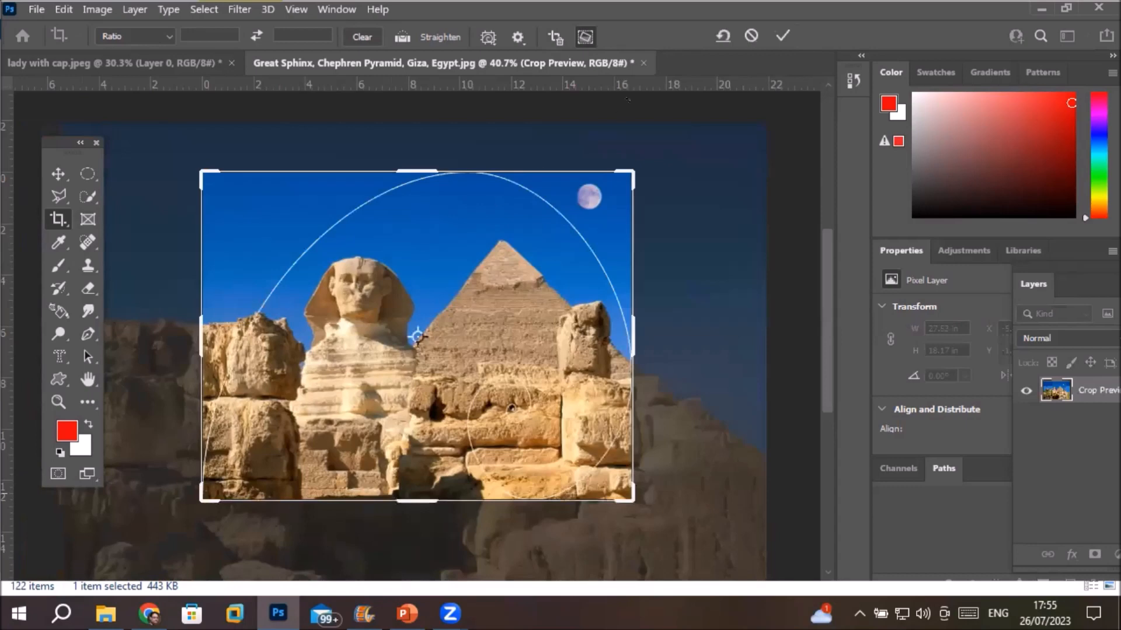
{"action": "left_click", "coordinate": [562, 37]}
{"action": "left_click", "coordinate": [780, 34]}
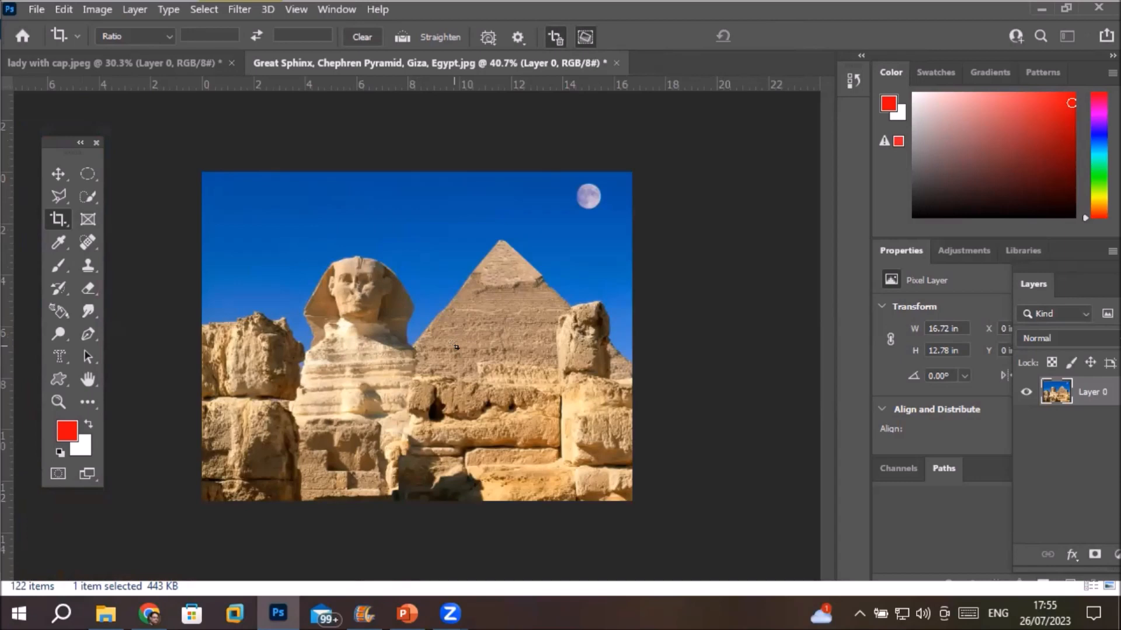
Try extending the crop frame past the photo's right edge to check for hidden pixels, and cancel the crop
{"action": "left_click", "coordinate": [59, 218]}
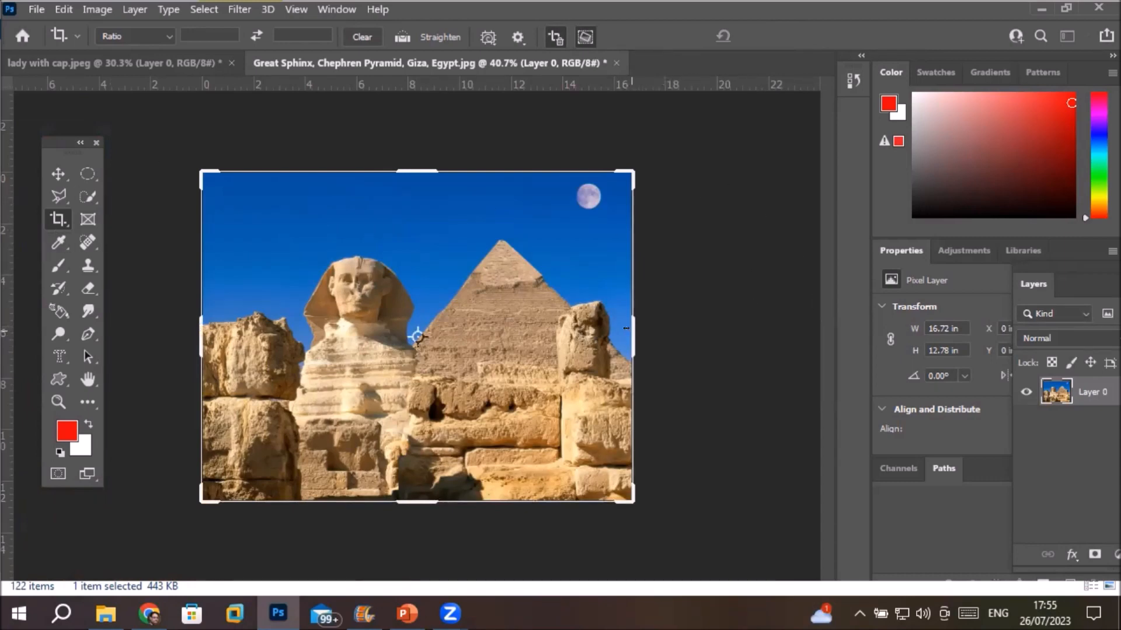
{"action": "left_click_drag", "start_coordinate": [626, 329], "coordinate": [665, 332]}
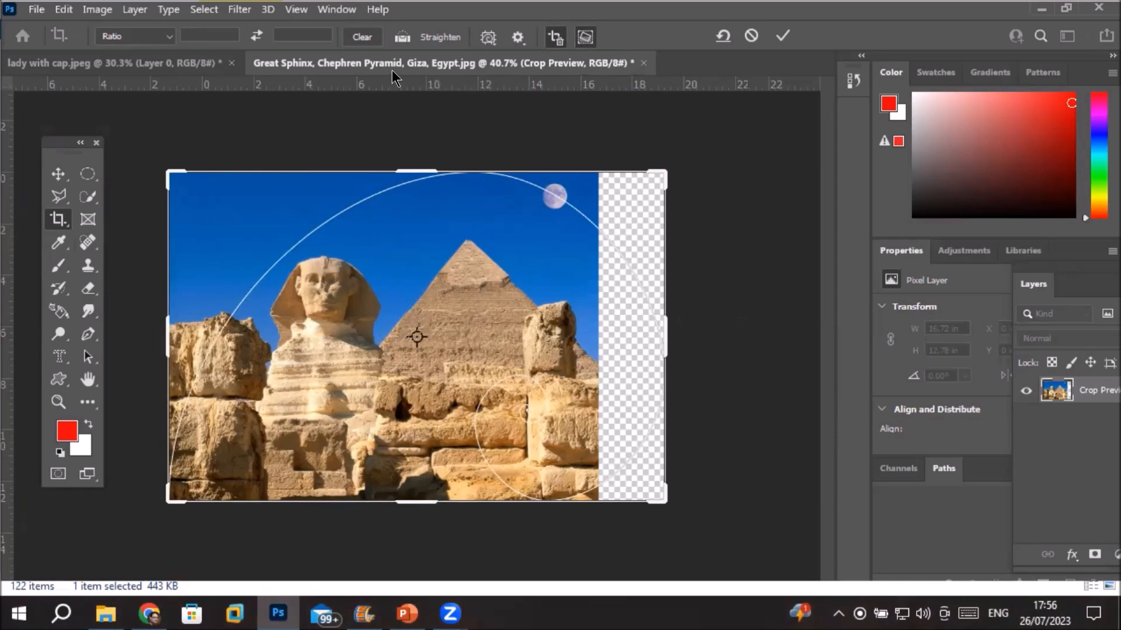
{"action": "key", "text": "Return"}
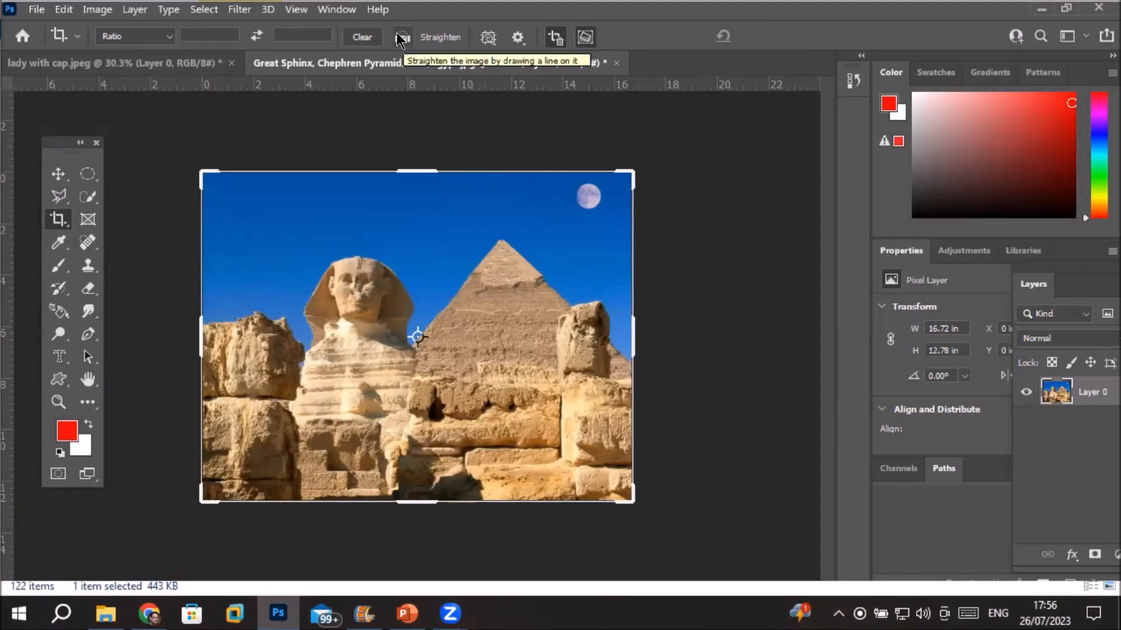
Switch to File Explorer and open Leaning Tower, Pisa, Italy.jpg from the BuildingAndMonoments folder in Photoshop
{"action": "right_click", "coordinate": [61, 215]}
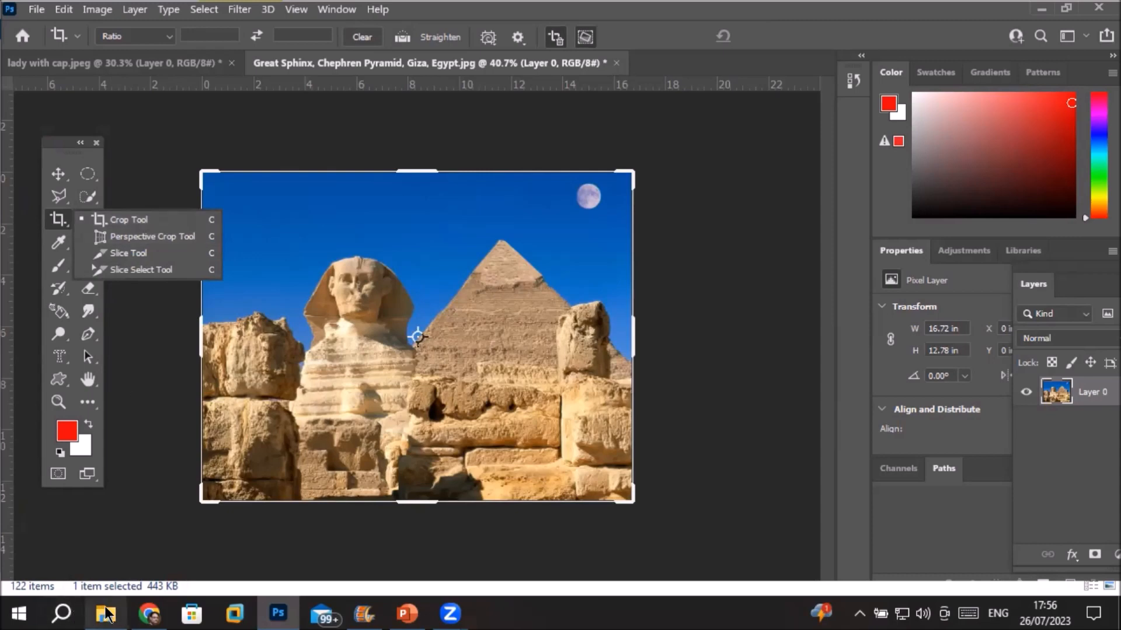
{"action": "left_click", "coordinate": [50, 218]}
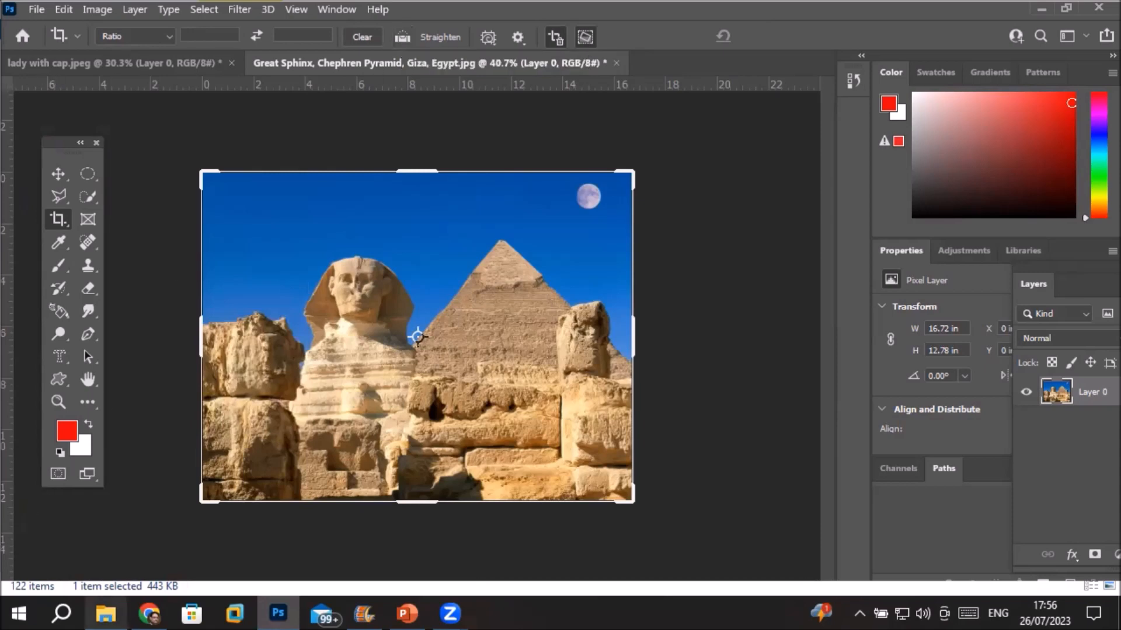
{"action": "left_click", "coordinate": [105, 614]}
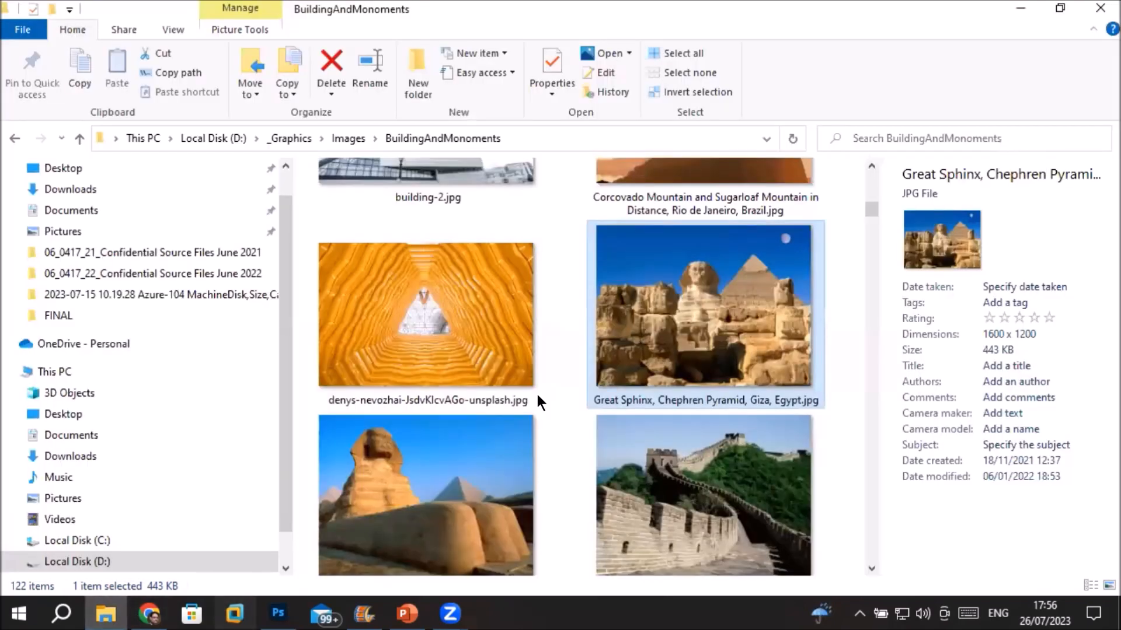
{"action": "scroll", "coordinate": [537, 402], "scroll_direction": "down", "scroll_amount": 10}
{"action": "scroll", "coordinate": [538, 402], "scroll_direction": "down", "scroll_amount": 3}
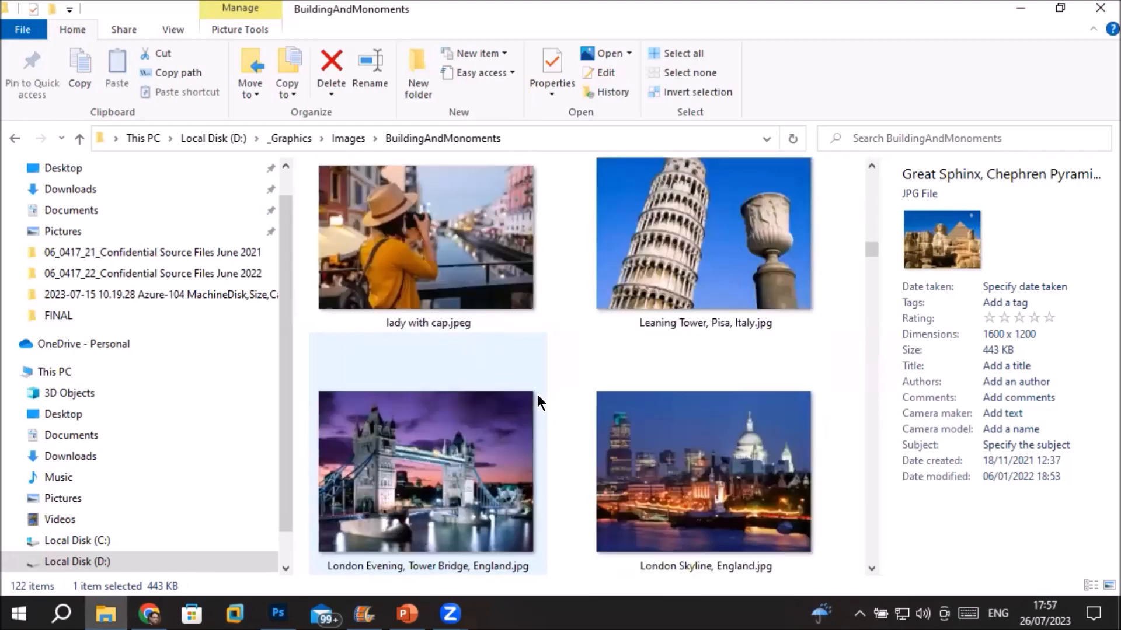
{"action": "left_click", "coordinate": [679, 235]}
{"action": "left_click_drag", "start_coordinate": [678, 230], "coordinate": [675, 61]}
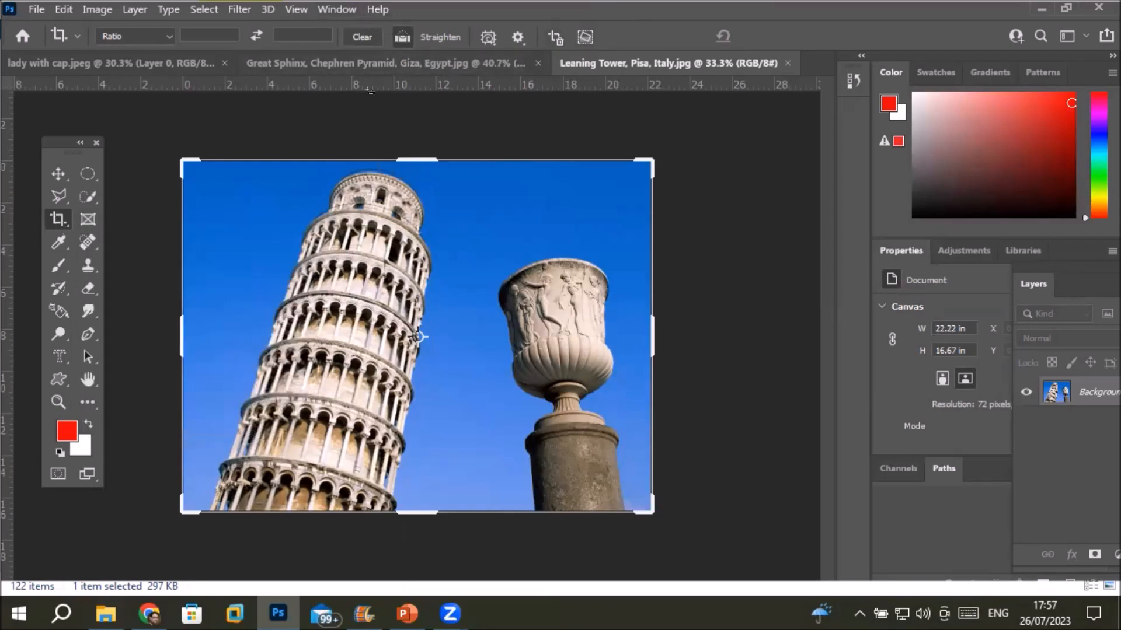
Straighten the photo along the leaning tower's left edge and reshape the crop frame to enclose the whole tower without the urn
{"action": "left_click", "coordinate": [401, 39]}
{"action": "left_click_drag", "start_coordinate": [201, 499], "coordinate": [318, 167]}
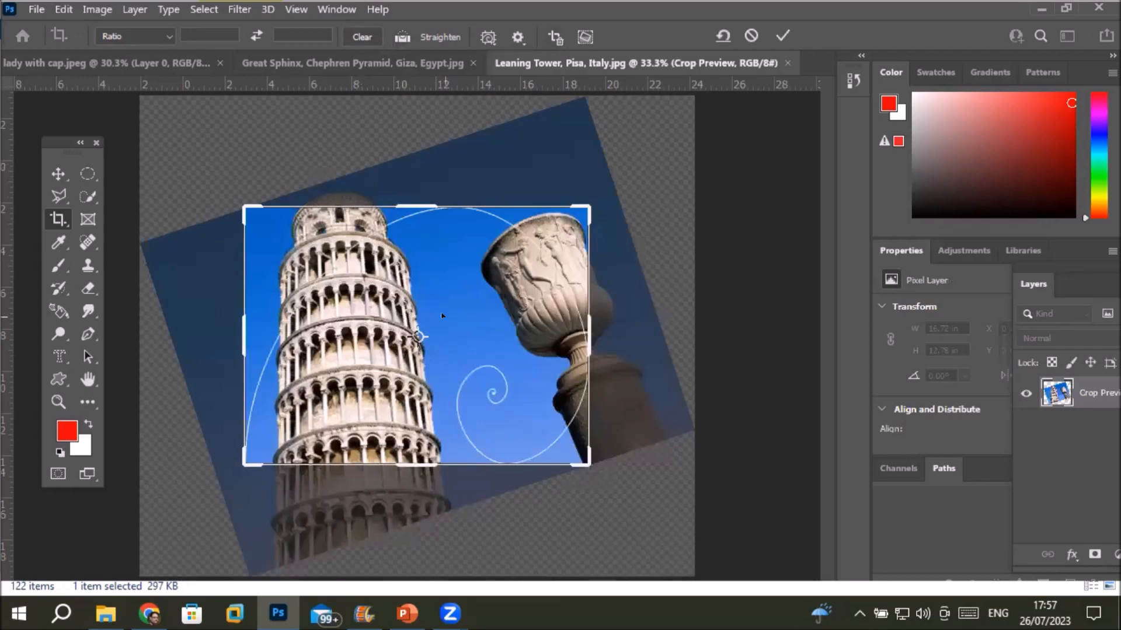
{"action": "left_click_drag", "start_coordinate": [409, 465], "coordinate": [409, 512]}
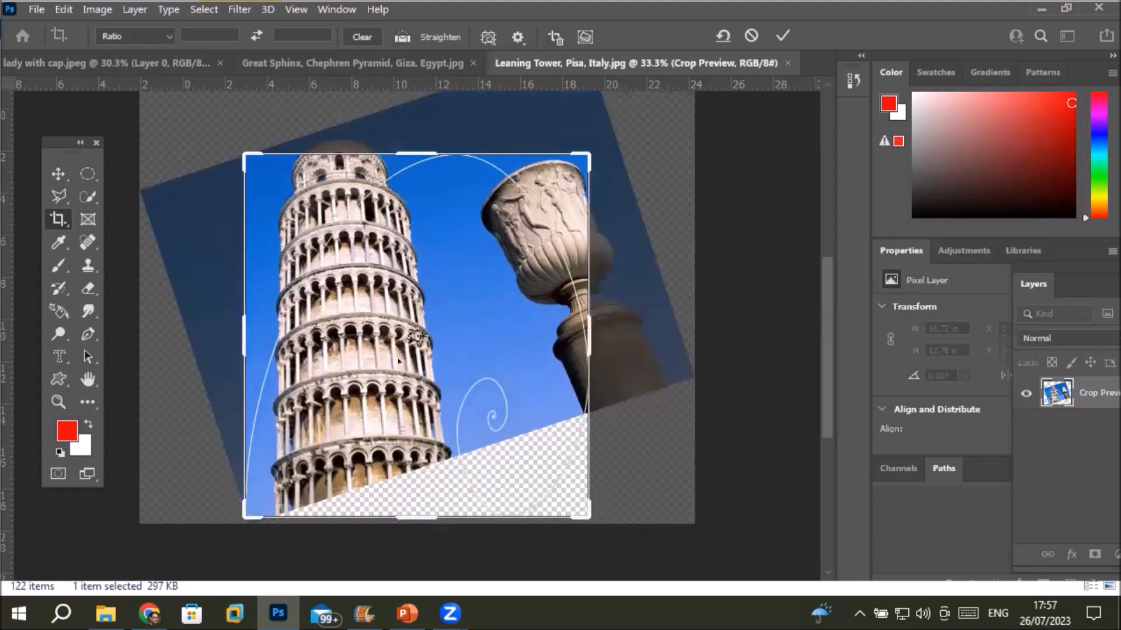
{"action": "left_click_drag", "start_coordinate": [412, 146], "coordinate": [413, 130]}
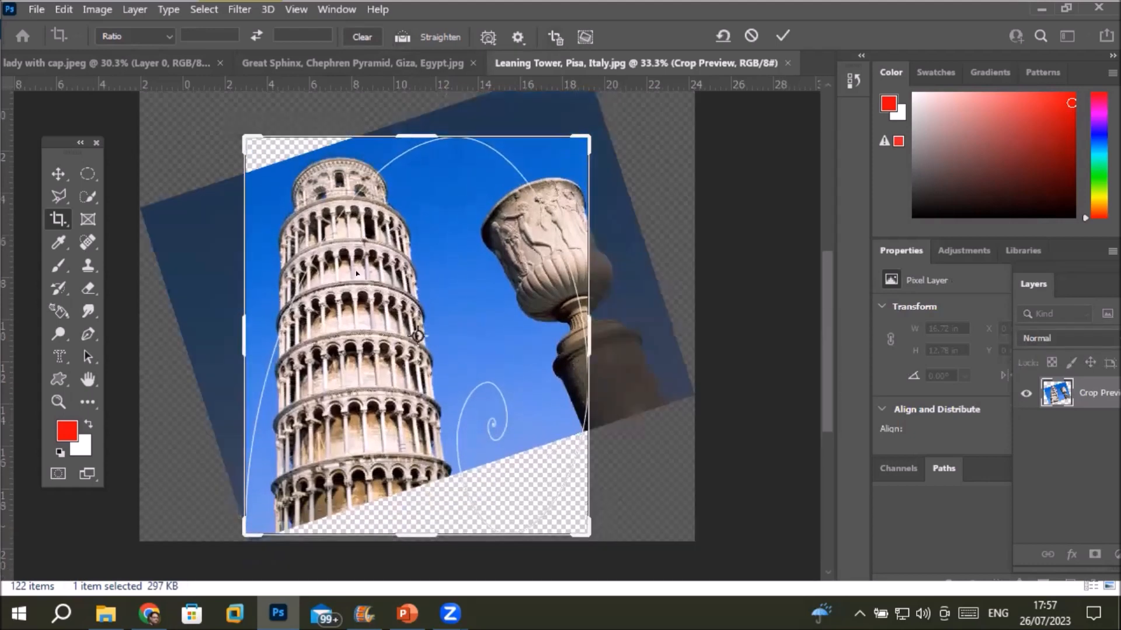
{"action": "left_click_drag", "start_coordinate": [588, 347], "coordinate": [521, 347]}
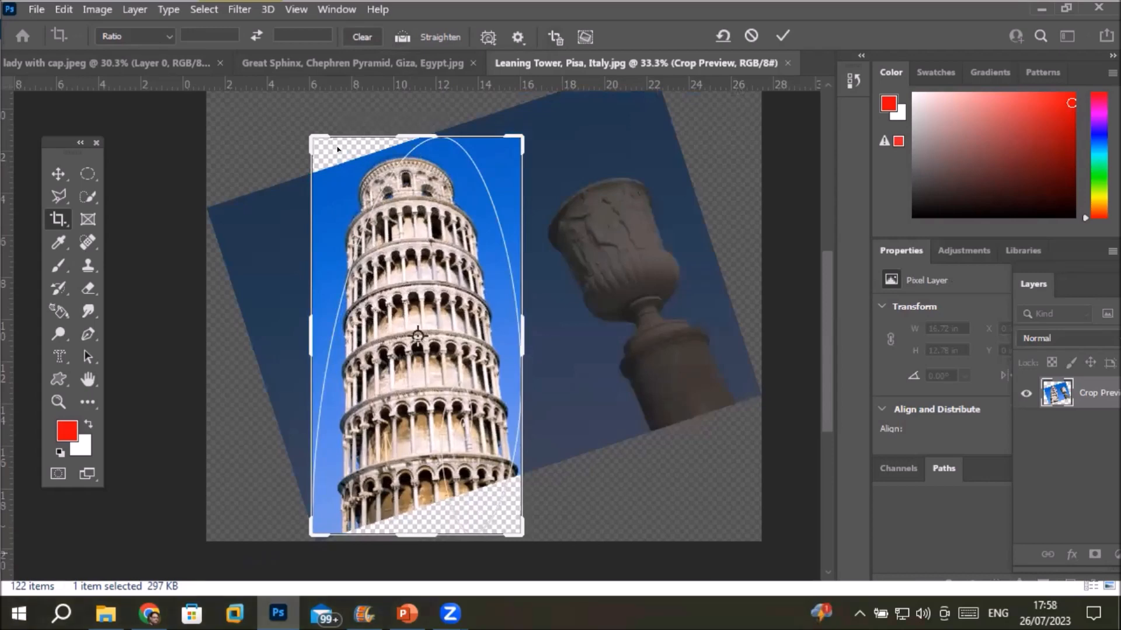
Apply the straightened tower crop with Content-Aware filling the empty corners, and undo it
{"action": "left_click", "coordinate": [585, 37]}
{"action": "left_click", "coordinate": [780, 36]}
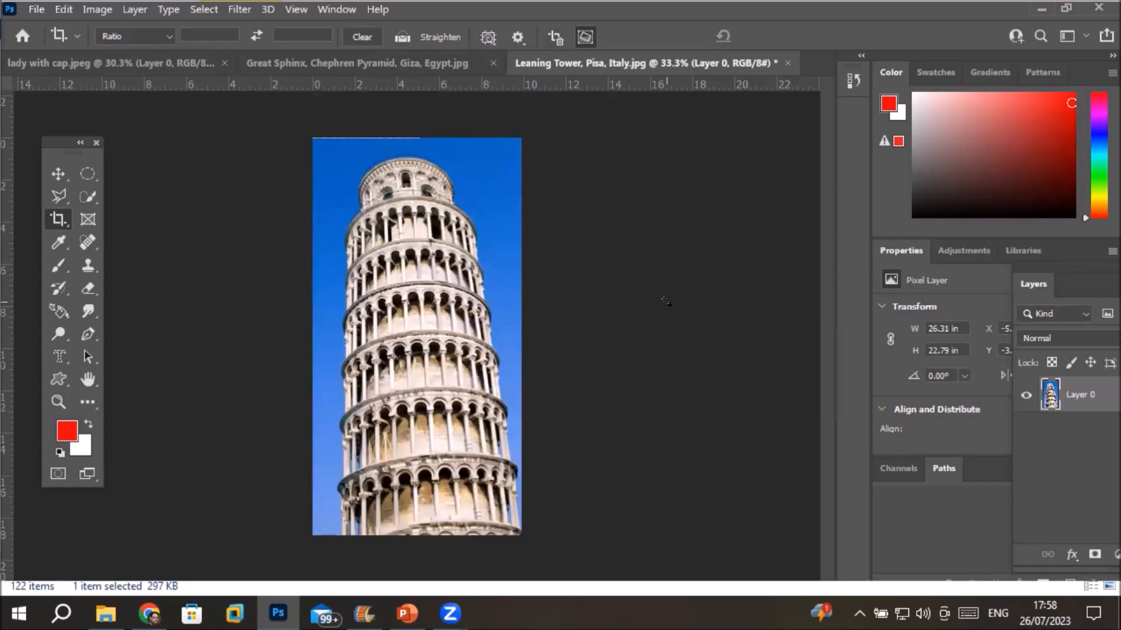
{"action": "key", "text": "ctrl+z"}
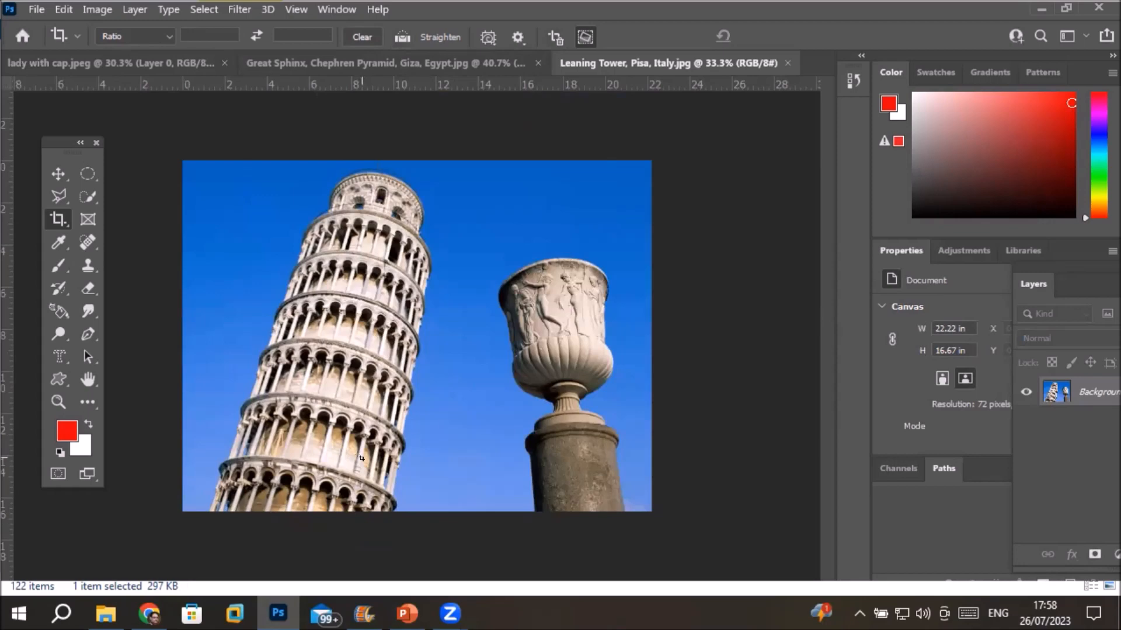
Straighten the original photo along the tower's left edge with Content-Aware on, at an angle of about -18.4°
{"action": "left_click", "coordinate": [56, 217]}
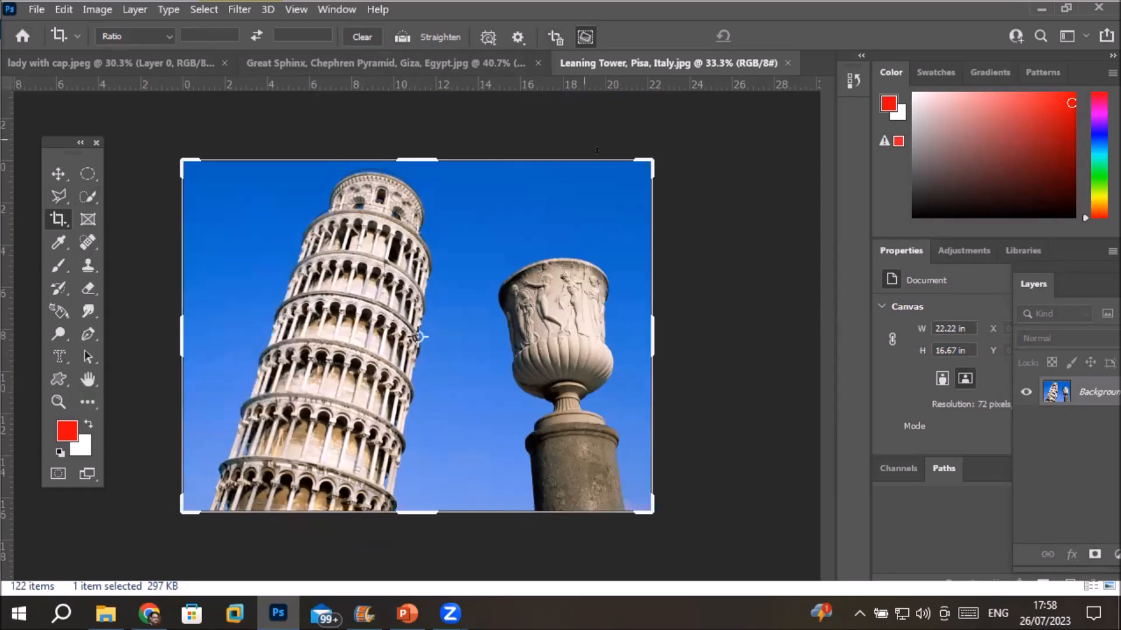
{"action": "left_click", "coordinate": [401, 37]}
{"action": "left_click_drag", "start_coordinate": [203, 505], "coordinate": [315, 170]}
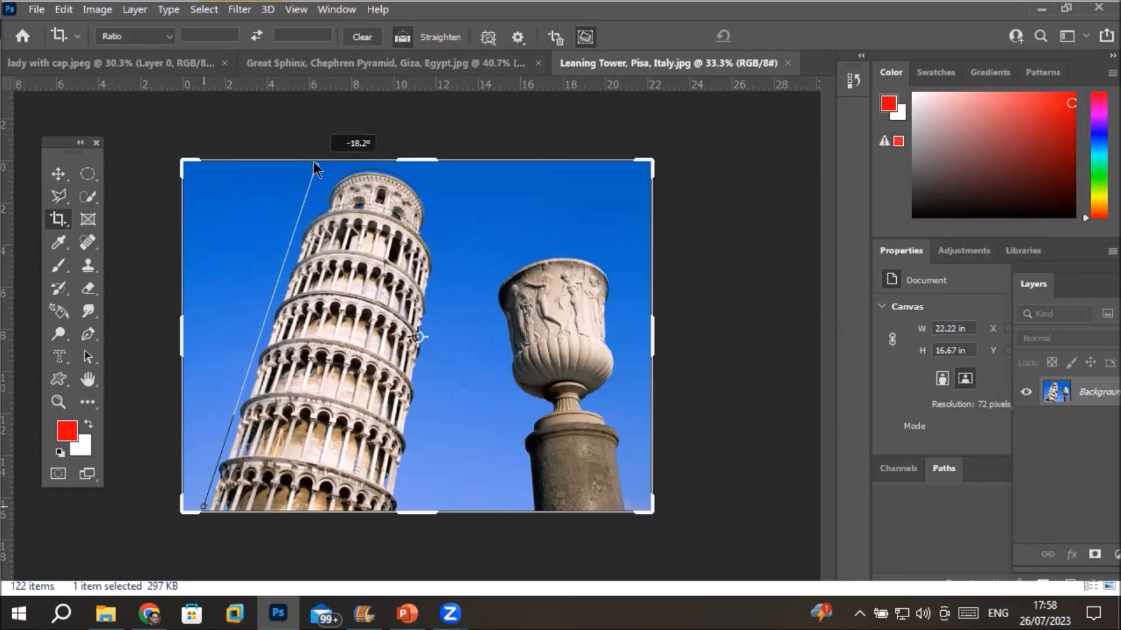
{"action": "left_click_drag", "start_coordinate": [315, 169], "coordinate": [317, 166]}
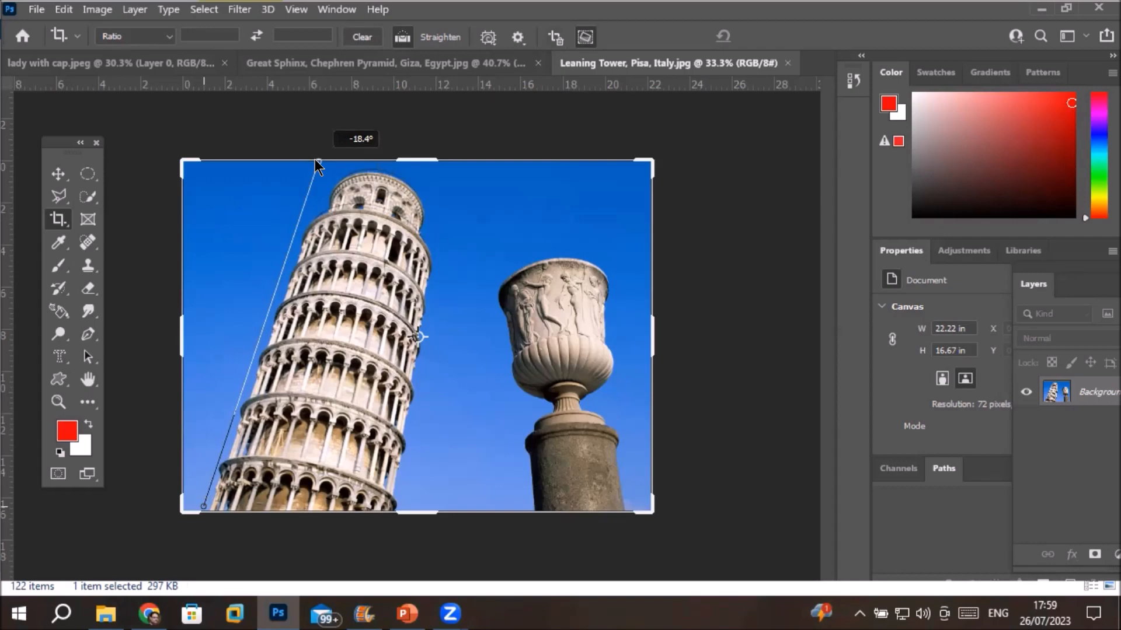
{"action": "left_click_drag", "start_coordinate": [315, 160], "coordinate": [316, 159]}
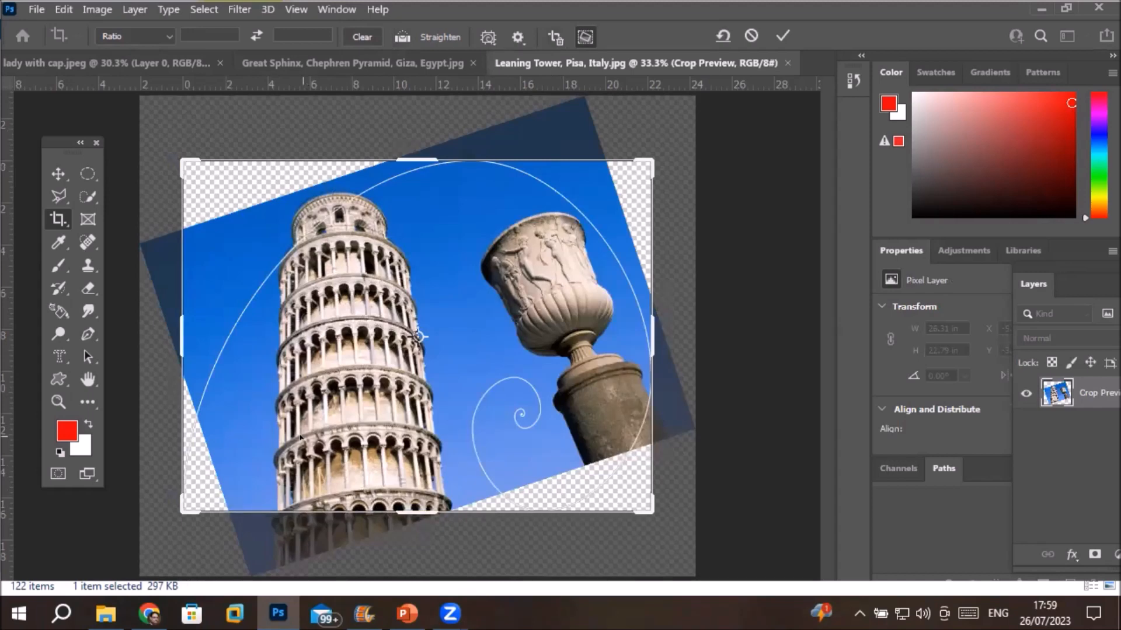
Narrow the crop frame to the full height of the tower, excluding the urn, and apply the crop with Content-Aware fill
{"action": "left_click_drag", "start_coordinate": [174, 328], "coordinate": [209, 315]}
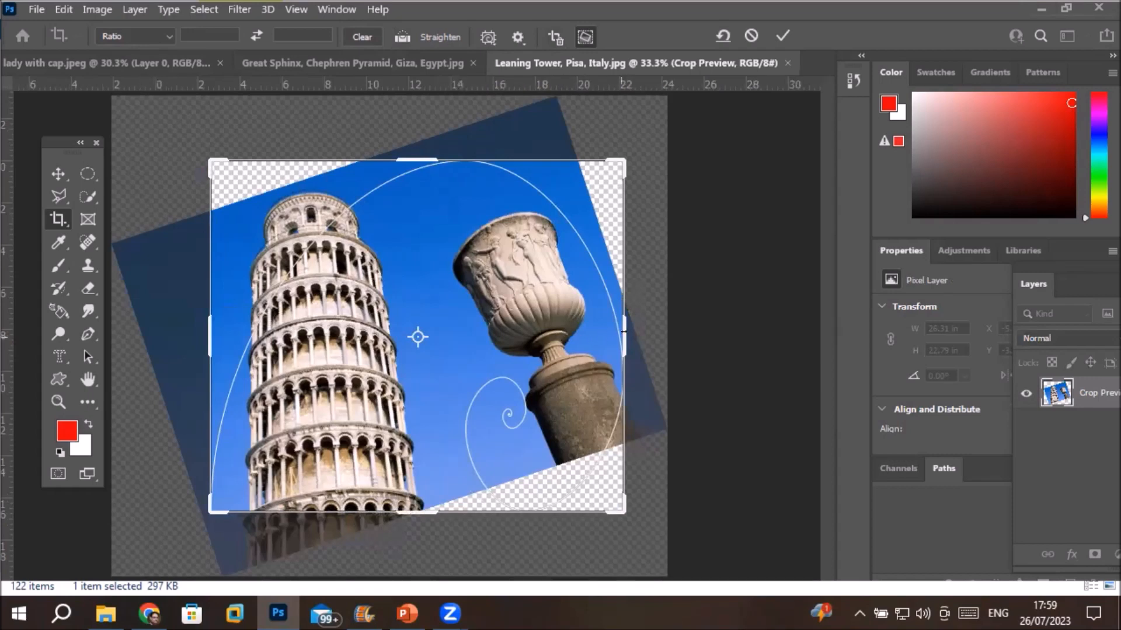
{"action": "left_click_drag", "start_coordinate": [623, 331], "coordinate": [528, 332]}
{"action": "left_click_drag", "start_coordinate": [417, 511], "coordinate": [417, 542]}
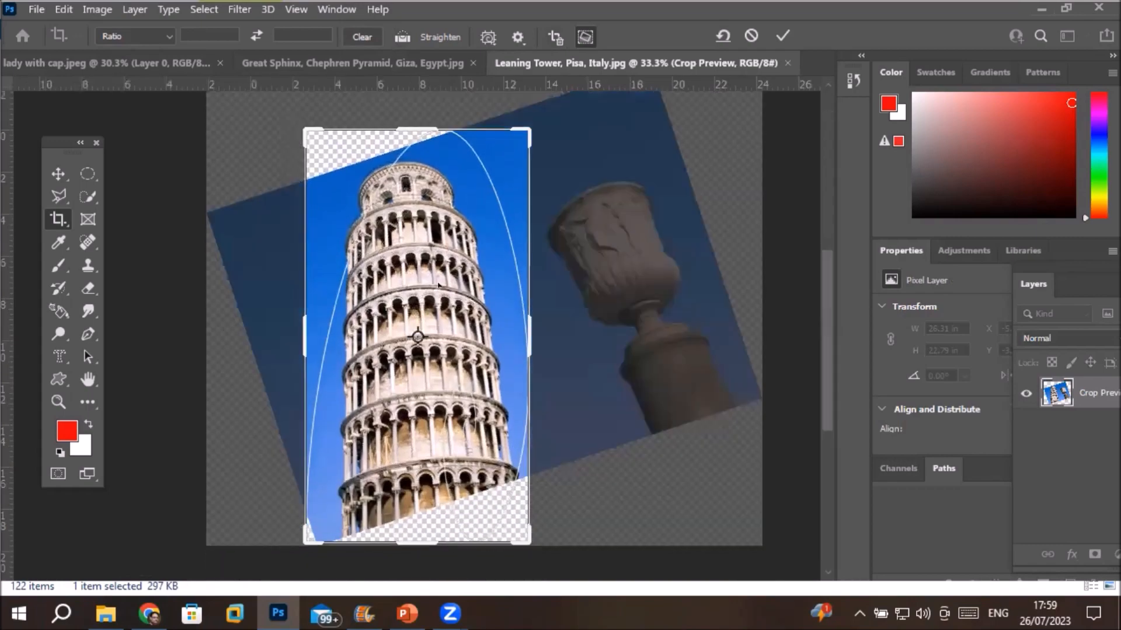
{"action": "left_click_drag", "start_coordinate": [427, 119], "coordinate": [427, 136]}
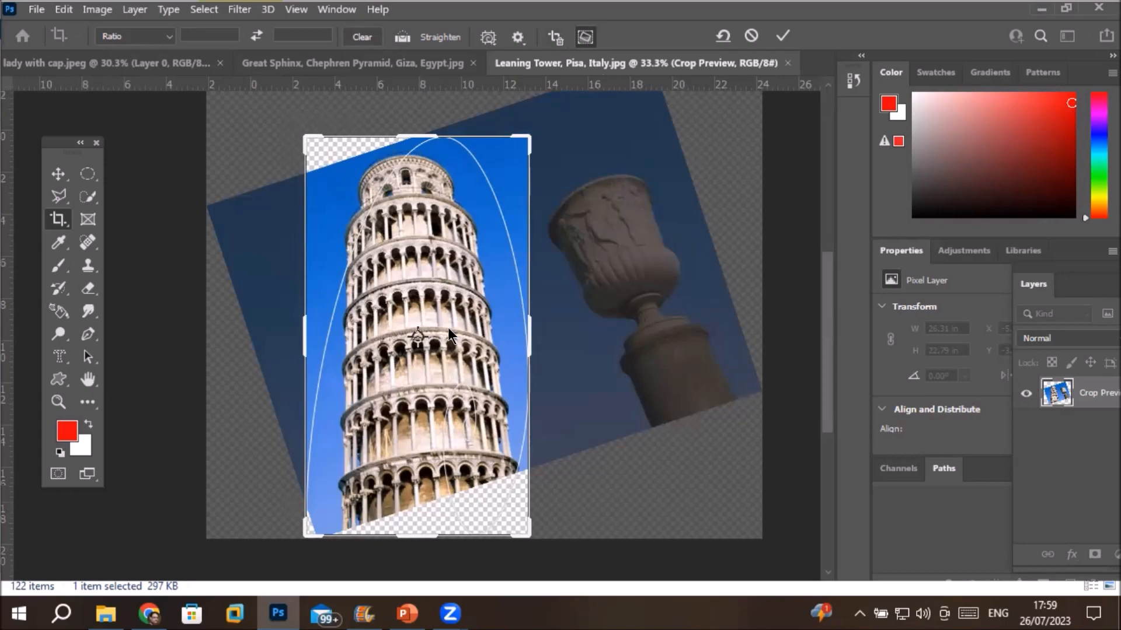
{"action": "left_click", "coordinate": [585, 37]}
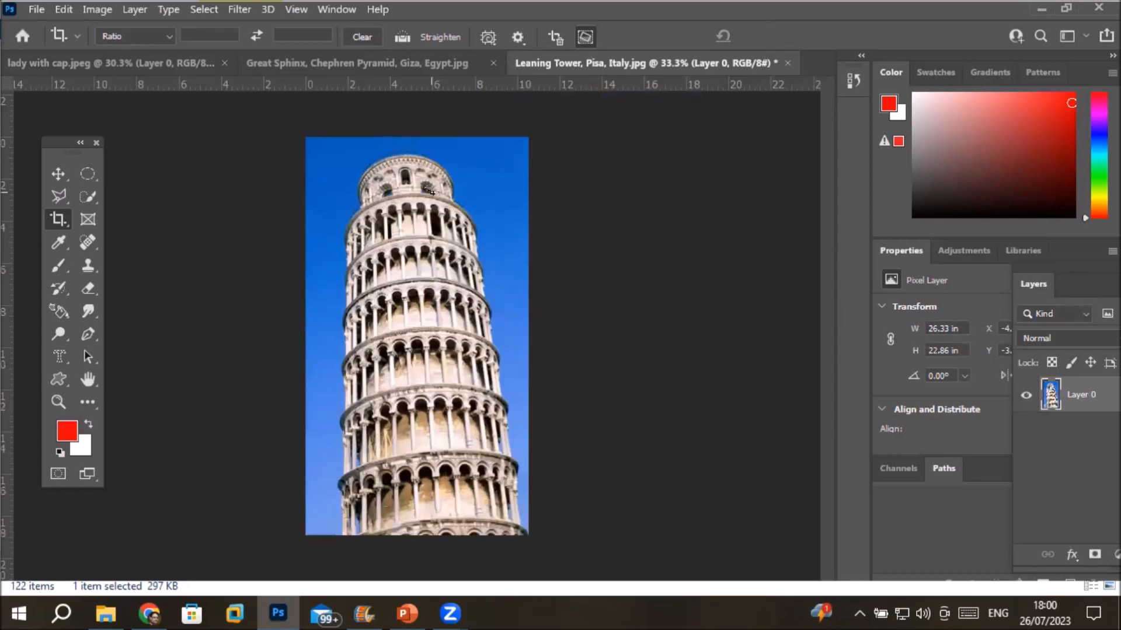
Undo the content-aware crop of the tower and cancel the stray crop frame drawn along its left edge
{"action": "key", "text": "ctrl+z"}
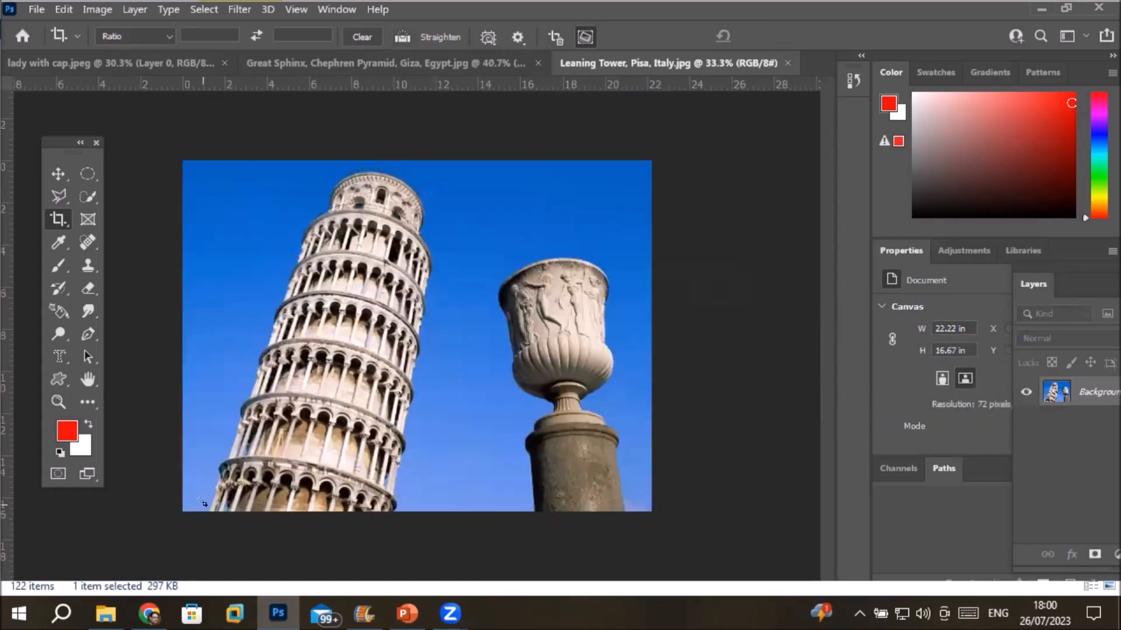
{"action": "left_click_drag", "start_coordinate": [203, 503], "coordinate": [273, 276]}
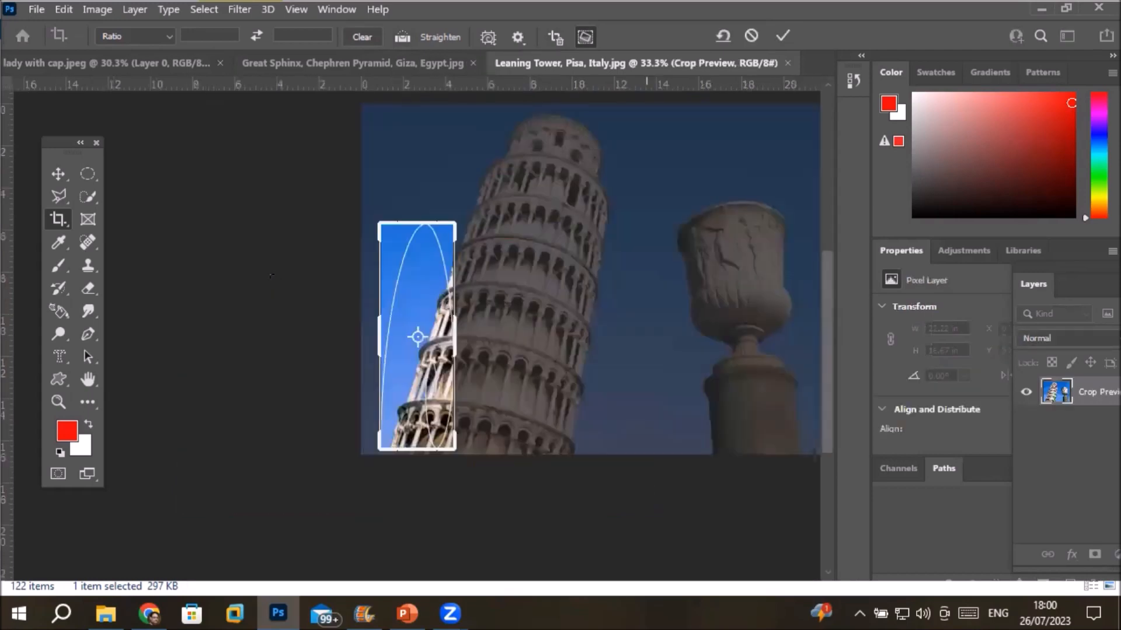
{"action": "key", "text": "Escape"}
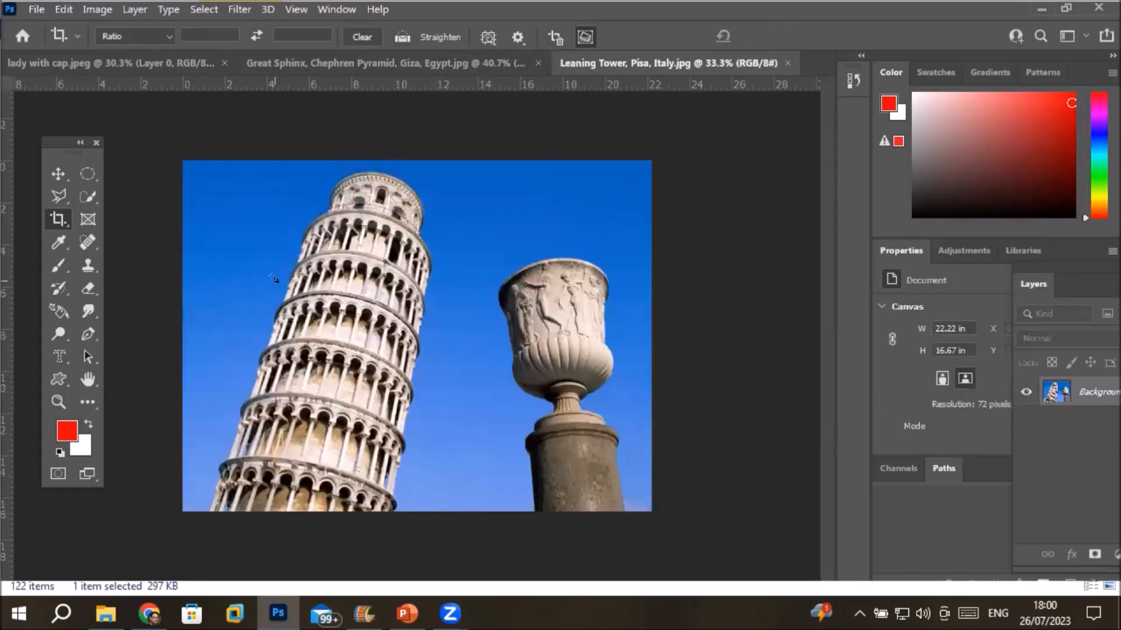
Straighten the photo along the tower's left edge at about -19.2° and turn Content-Aware off
{"action": "left_click", "coordinate": [58, 212]}
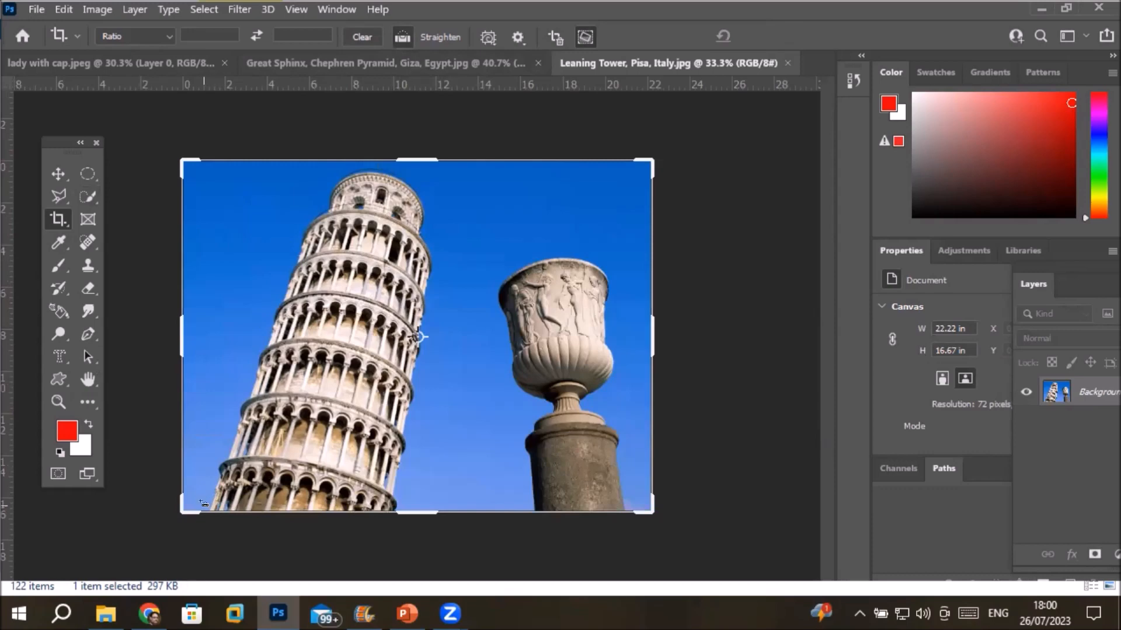
{"action": "left_click_drag", "start_coordinate": [204, 504], "coordinate": [323, 160]}
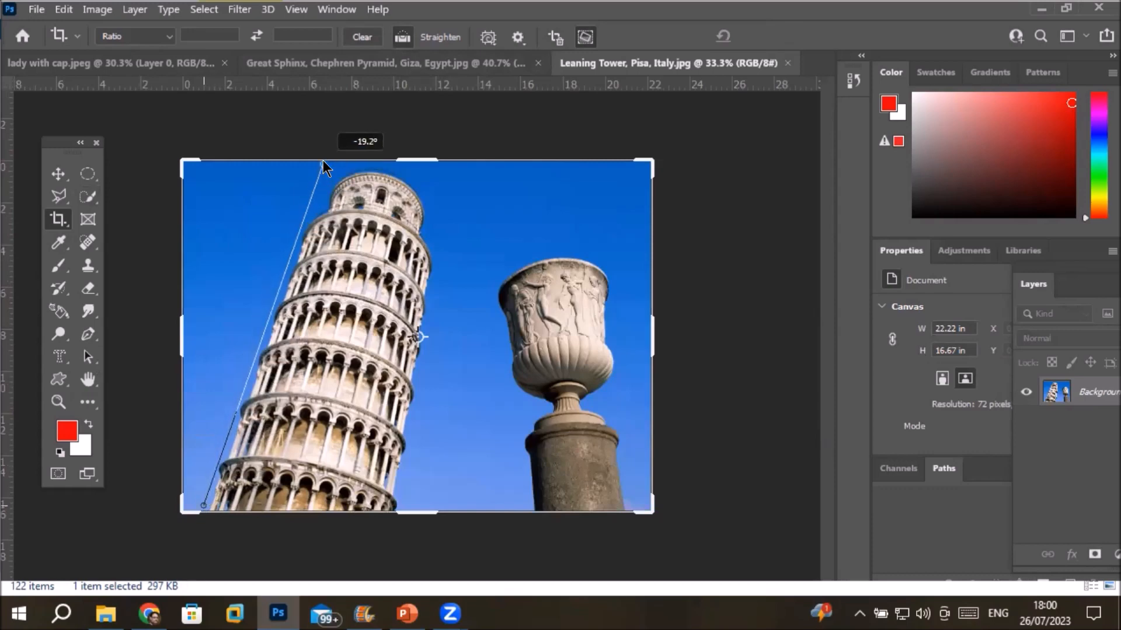
{"action": "left_click_drag", "start_coordinate": [323, 160], "coordinate": [323, 160]}
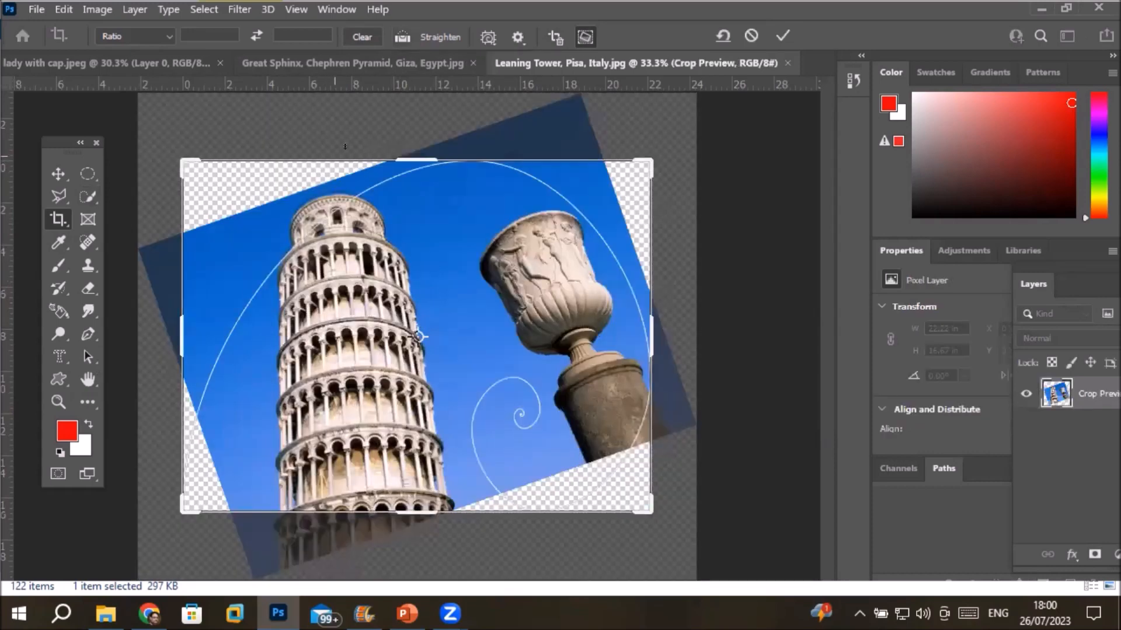
{"action": "left_click", "coordinate": [586, 37]}
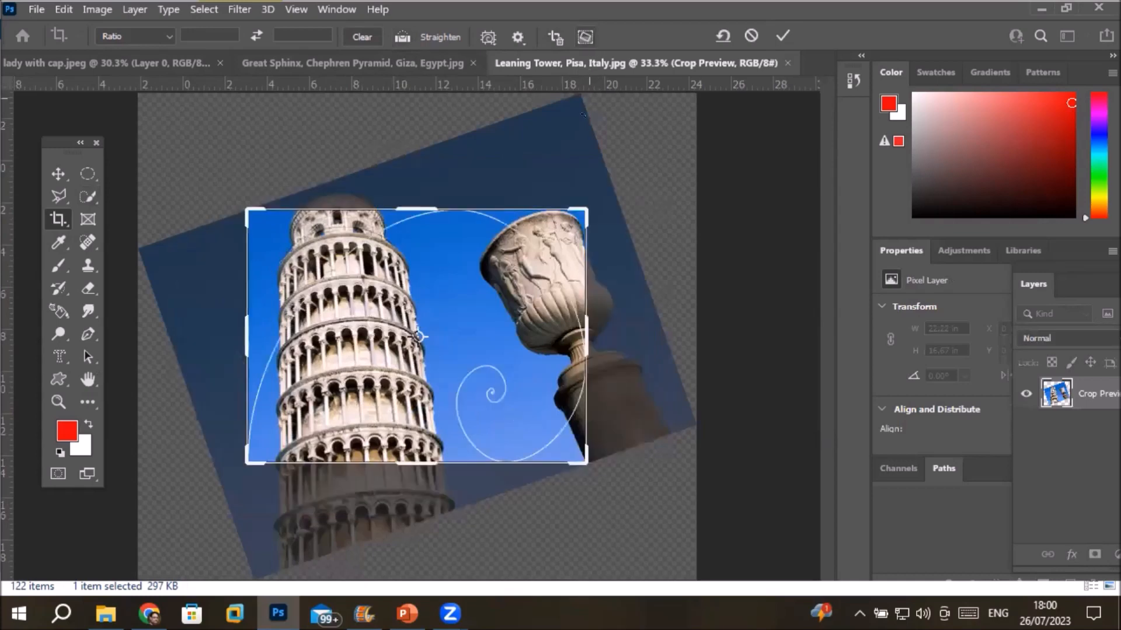
Fit the crop frame around the whole tower, apply the crop without Content-Aware, and revert the photo to its original state
{"action": "left_click_drag", "start_coordinate": [418, 463], "coordinate": [418, 517]}
{"action": "left_click_drag", "start_coordinate": [414, 154], "coordinate": [414, 130]}
{"action": "left_click_drag", "start_coordinate": [581, 334], "coordinate": [524, 346]}
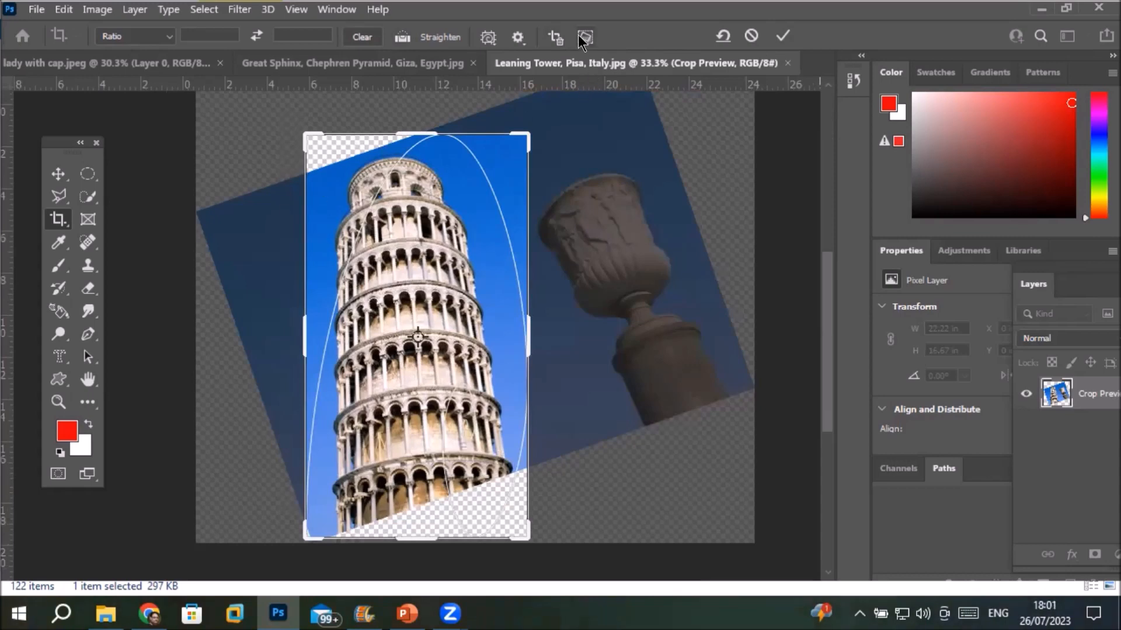
{"action": "left_click", "coordinate": [778, 35]}
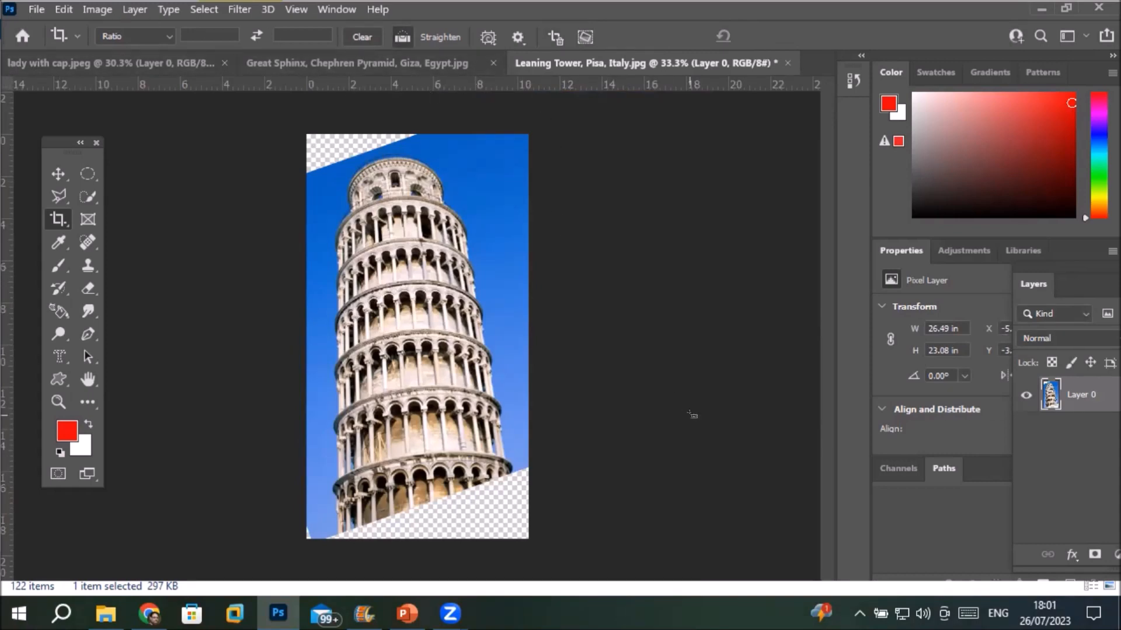
{"action": "key", "text": "F12"}
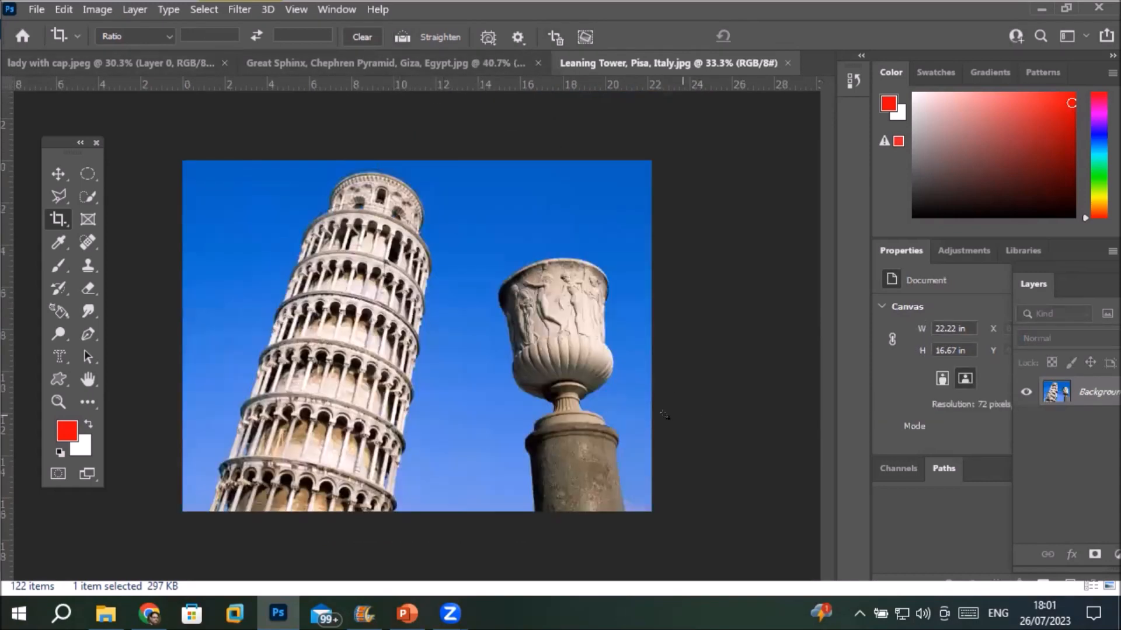
Set the crop ratio to the 1 : 1 (Square) preset and shrink the square frame slightly
{"action": "left_click", "coordinate": [169, 36]}
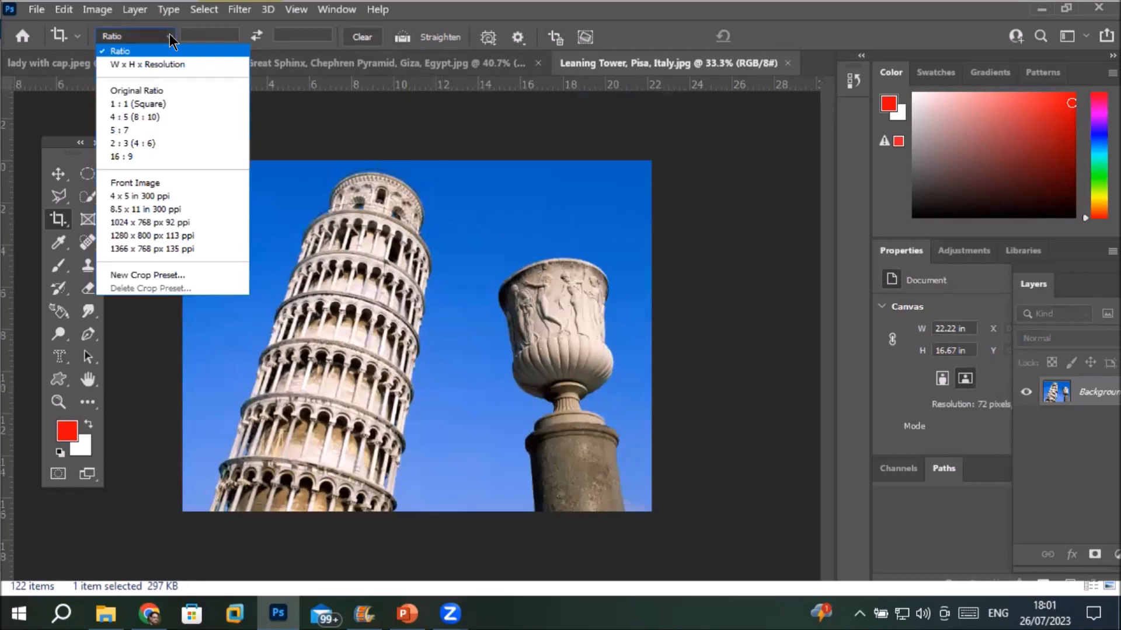
{"action": "left_click", "coordinate": [158, 104]}
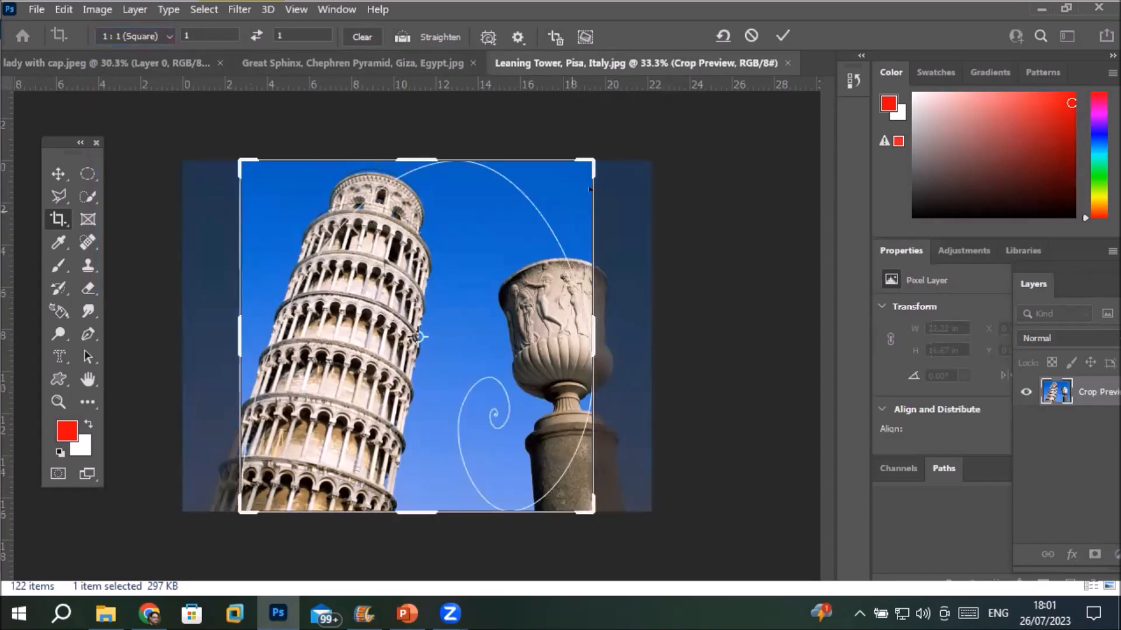
{"action": "left_click_drag", "start_coordinate": [409, 159], "coordinate": [427, 176]}
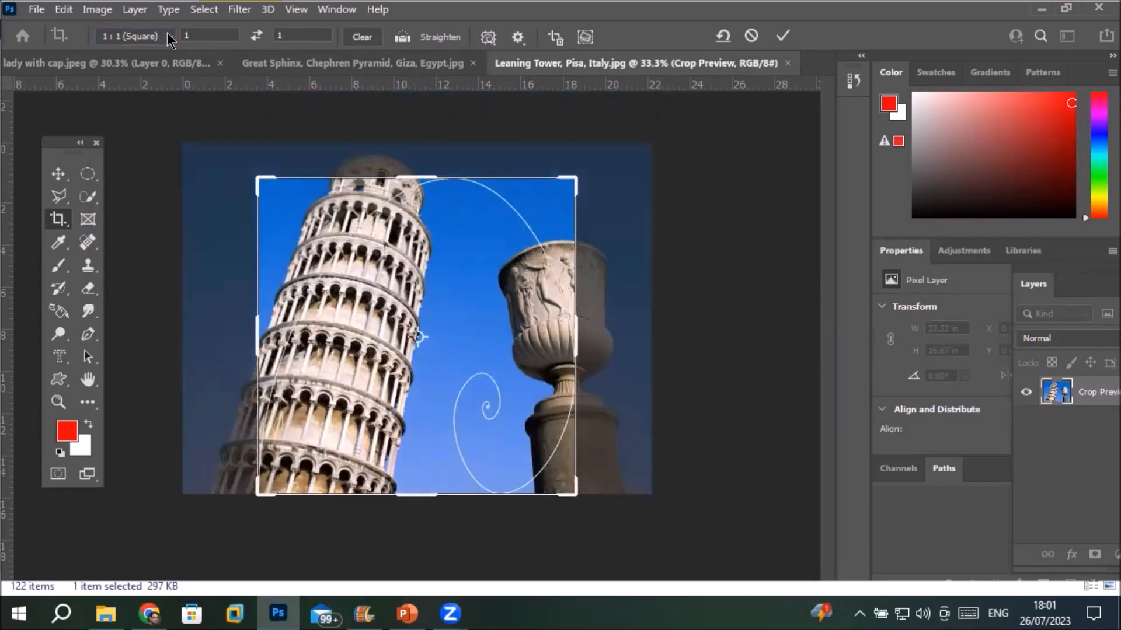
Switch the crop ratio to the 4 : 5 (8 : 10) preset and scale the portrait frame down slightly
{"action": "left_click", "coordinate": [168, 37]}
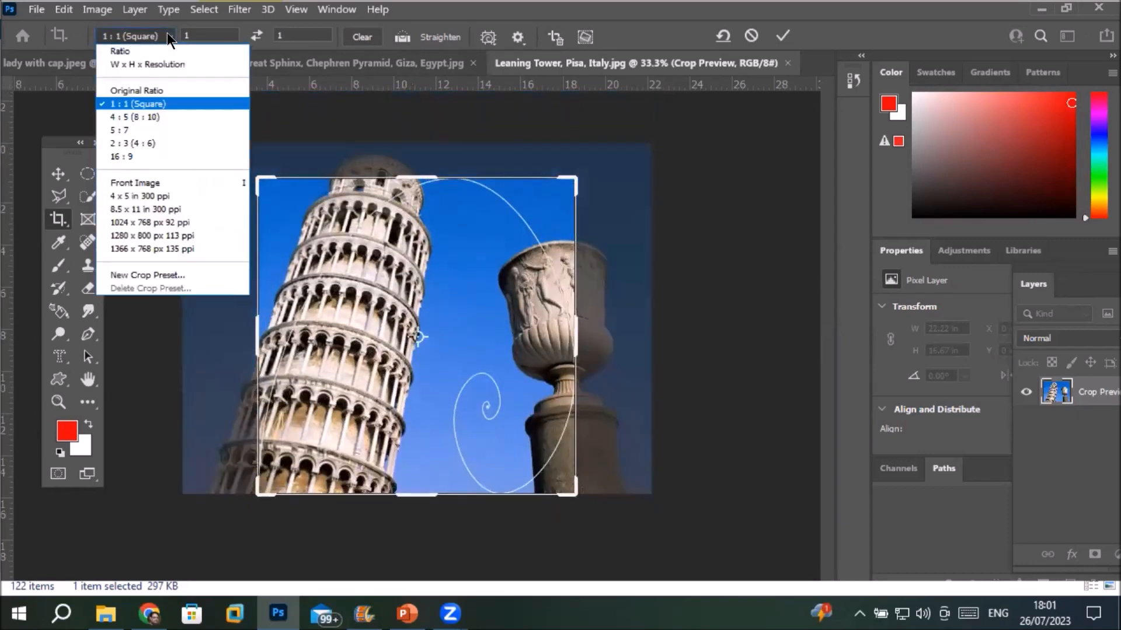
{"action": "left_click", "coordinate": [159, 116]}
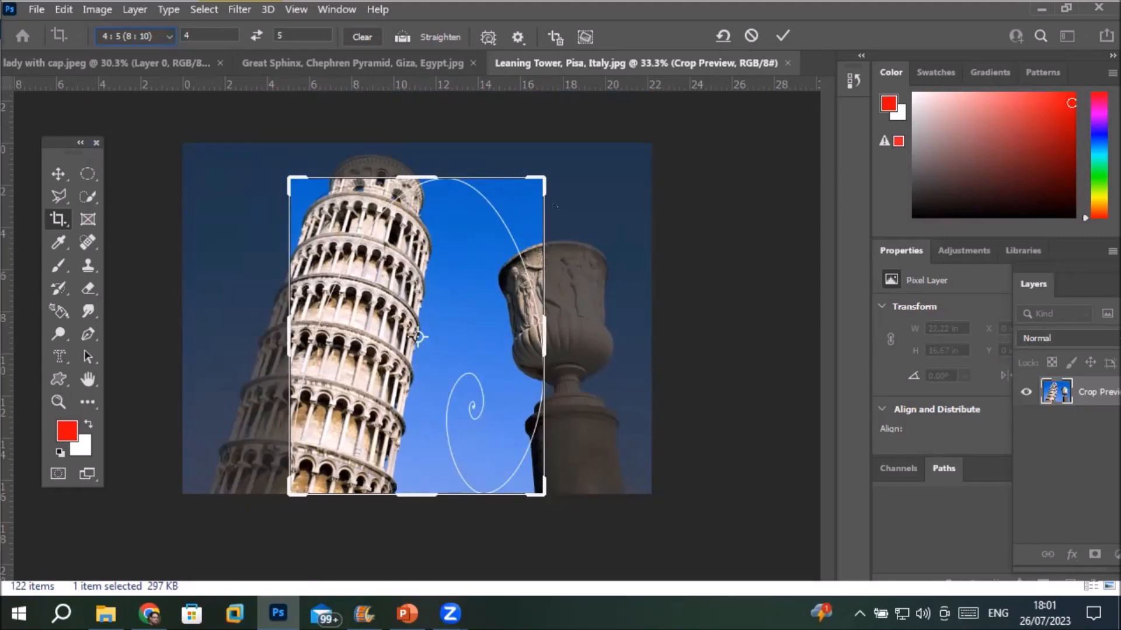
{"action": "left_click", "coordinate": [134, 36]}
{"action": "left_click", "coordinate": [124, 35]}
{"action": "left_click_drag", "start_coordinate": [540, 177], "coordinate": [516, 186]}
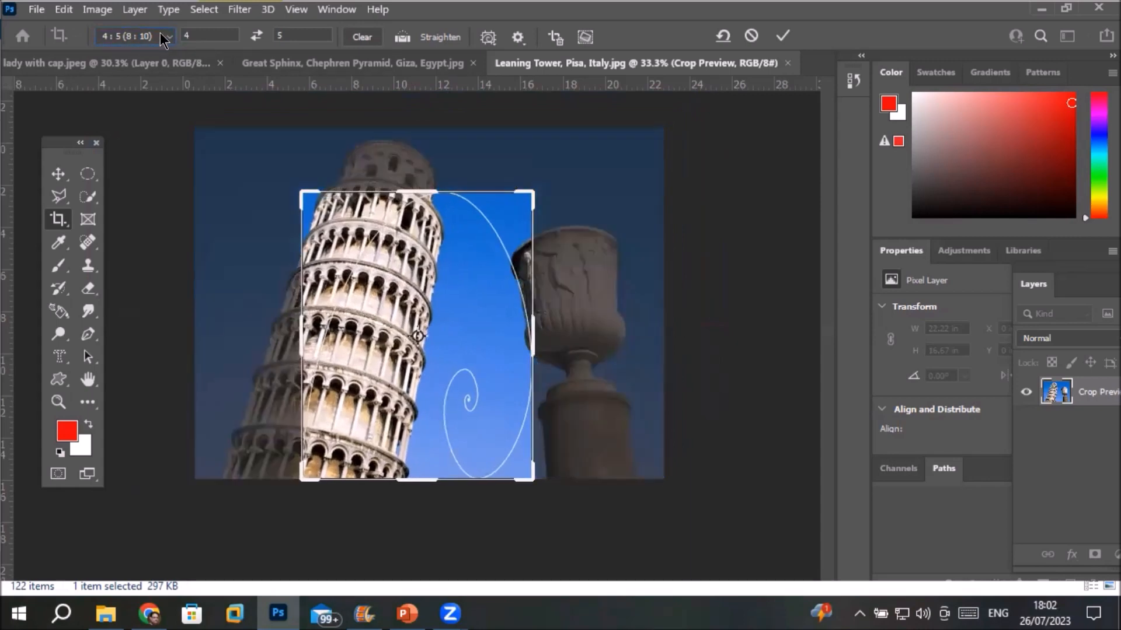
Swap the crop ratio's width and height back and forth, ending with the landscape 5 by 4 frame
{"action": "left_click", "coordinate": [257, 37]}
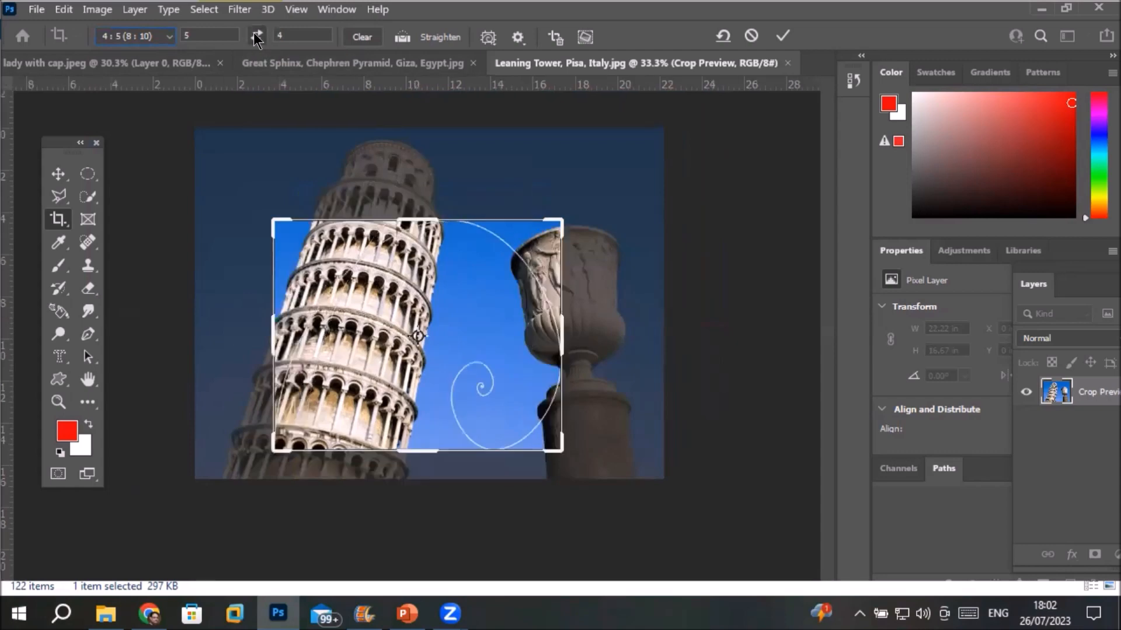
{"action": "left_click", "coordinate": [257, 37]}
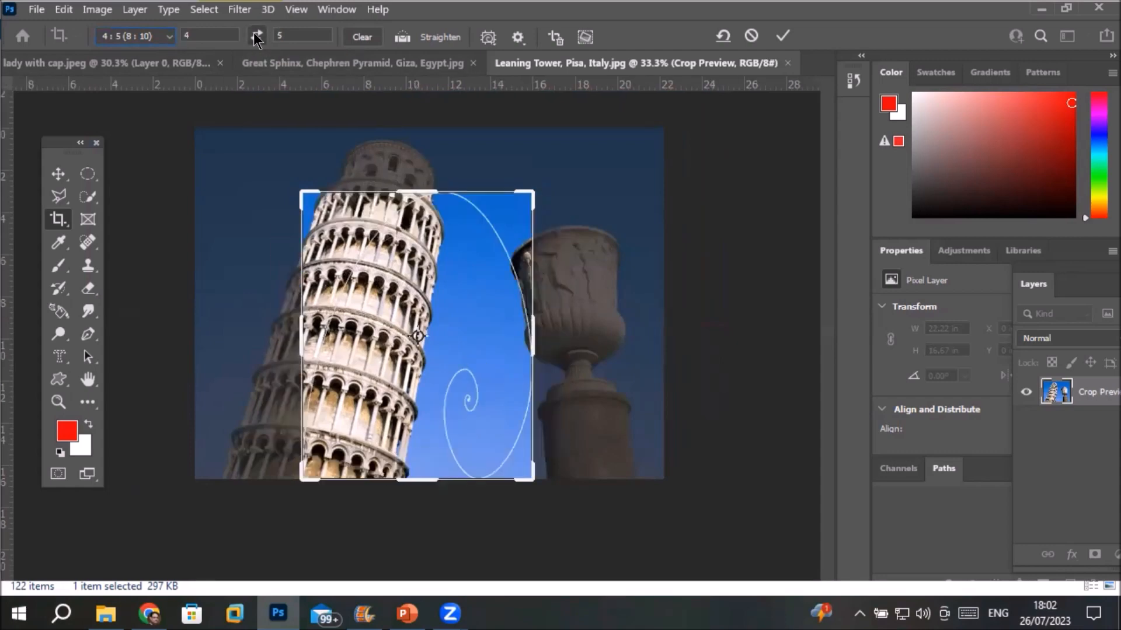
{"action": "left_click", "coordinate": [257, 37]}
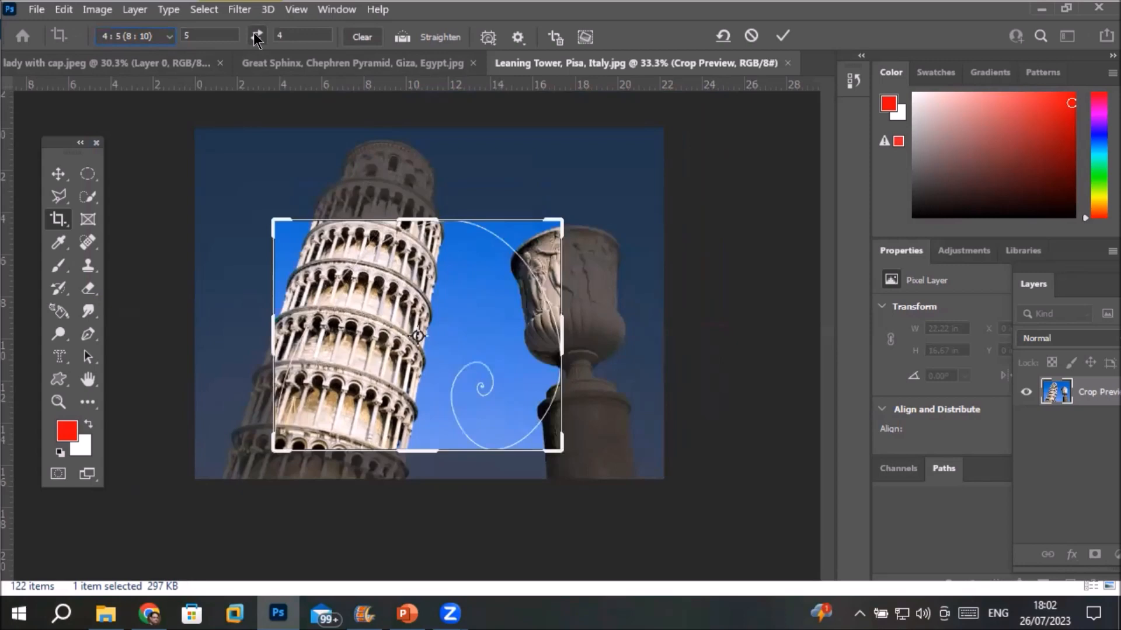
Clear the crop ratio values and resize the crop frame freely to cover the whole tower at the photo's full height
{"action": "left_click", "coordinate": [362, 37]}
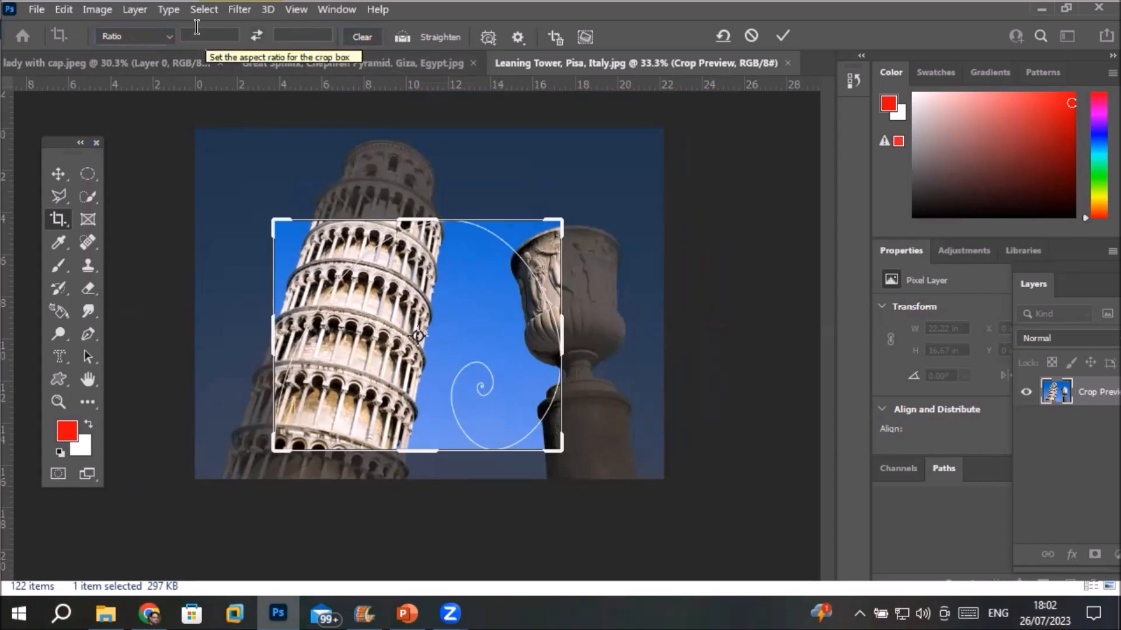
{"action": "left_click_drag", "start_coordinate": [270, 220], "coordinate": [247, 214]}
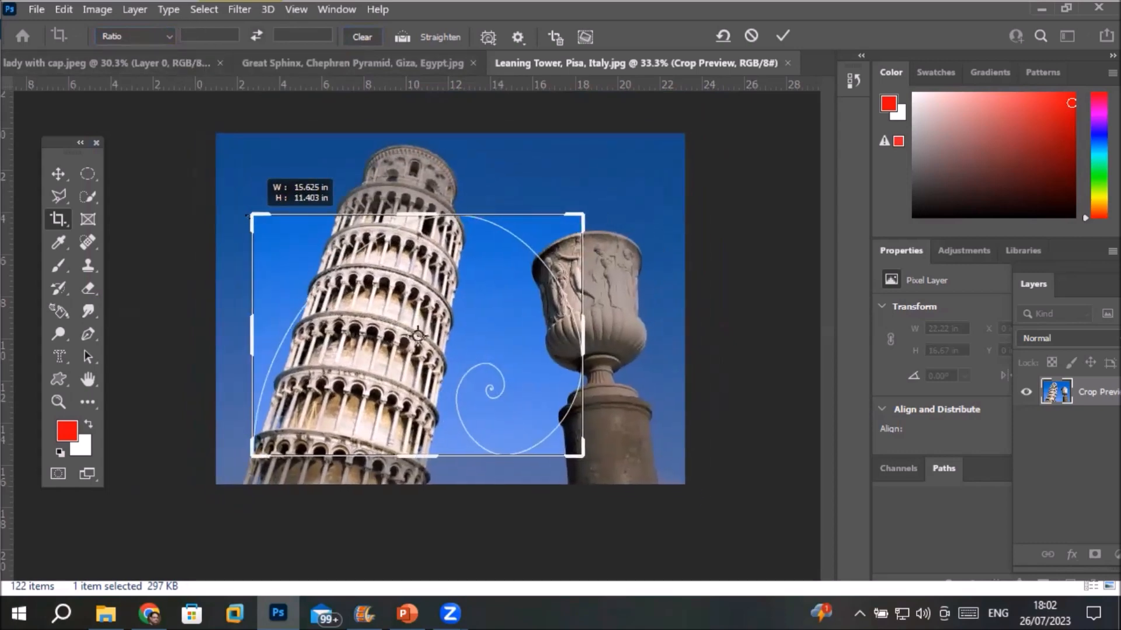
{"action": "left_click_drag", "start_coordinate": [416, 215], "coordinate": [416, 165]}
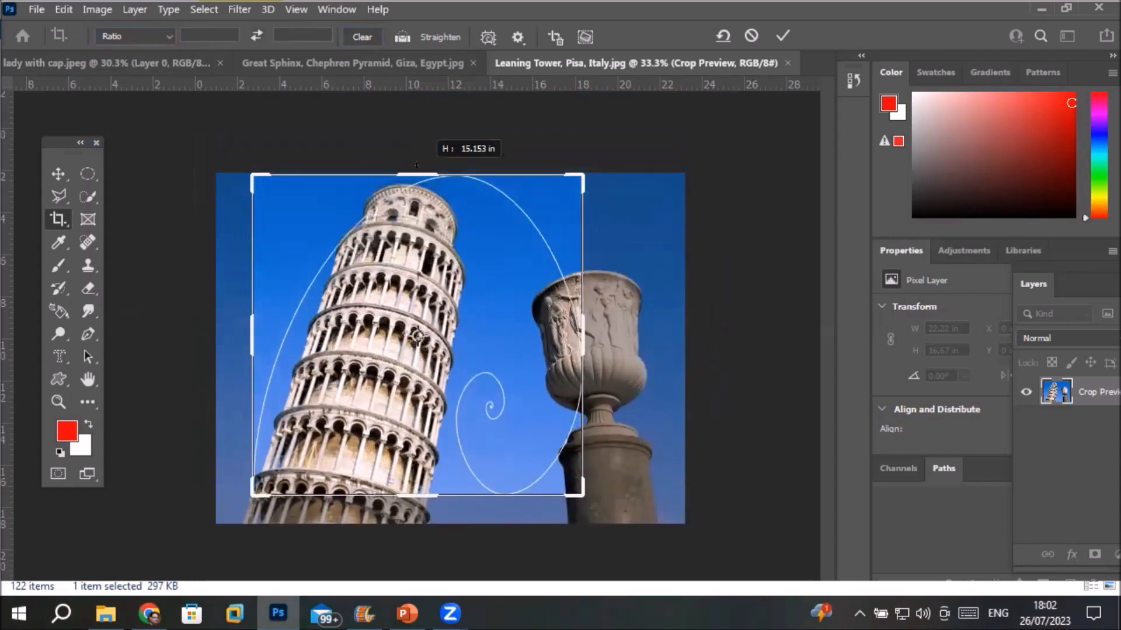
{"action": "left_click_drag", "start_coordinate": [416, 496], "coordinate": [416, 512]}
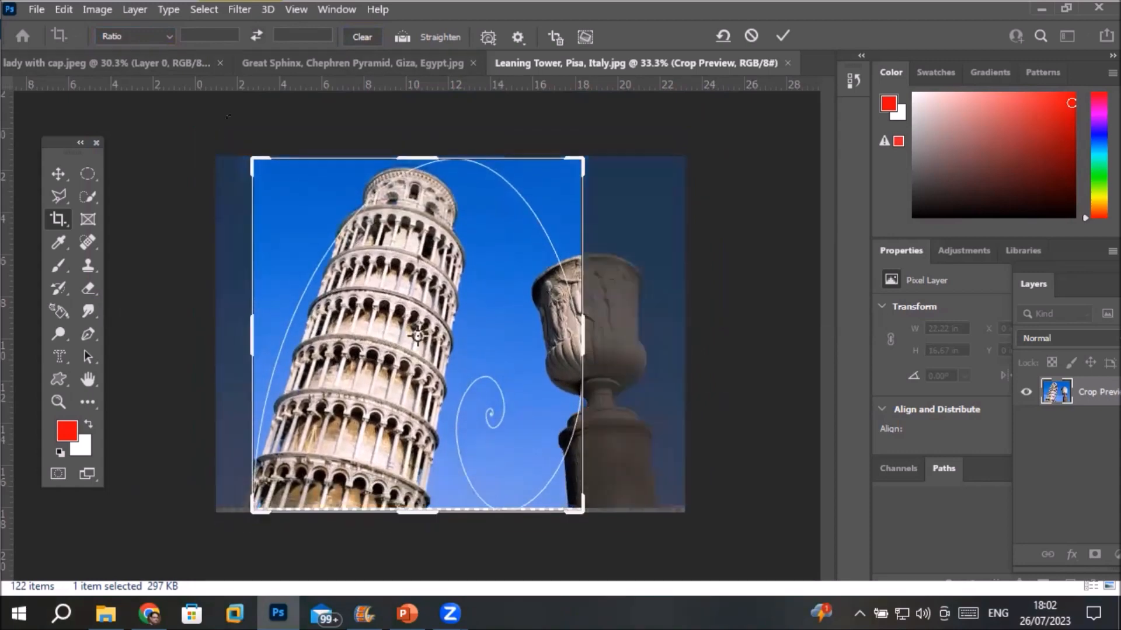
Keep the unconstrained Ratio option for the Crop tool and cancel the pending crop of the tower photo
{"action": "left_click", "coordinate": [160, 37]}
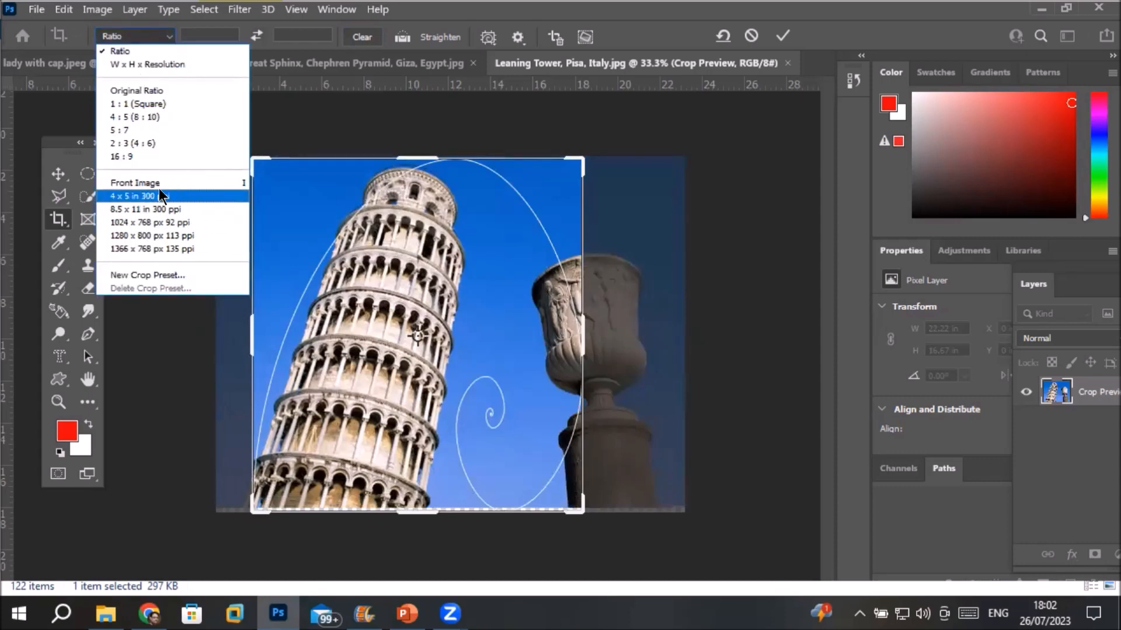
{"action": "left_click", "coordinate": [125, 47]}
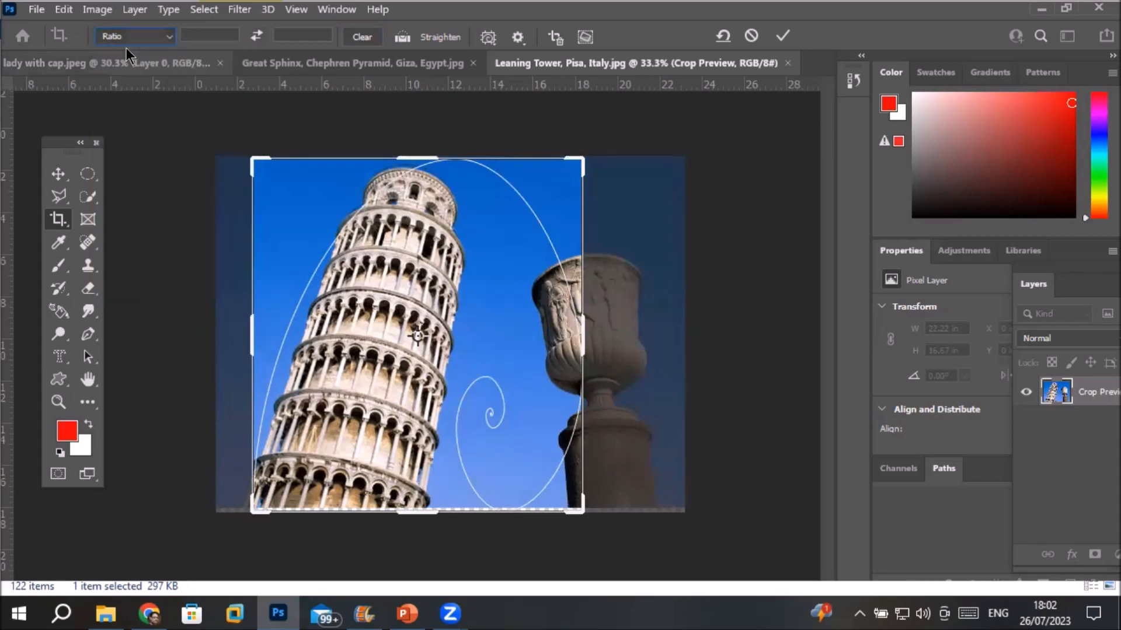
{"action": "left_click", "coordinate": [751, 37]}
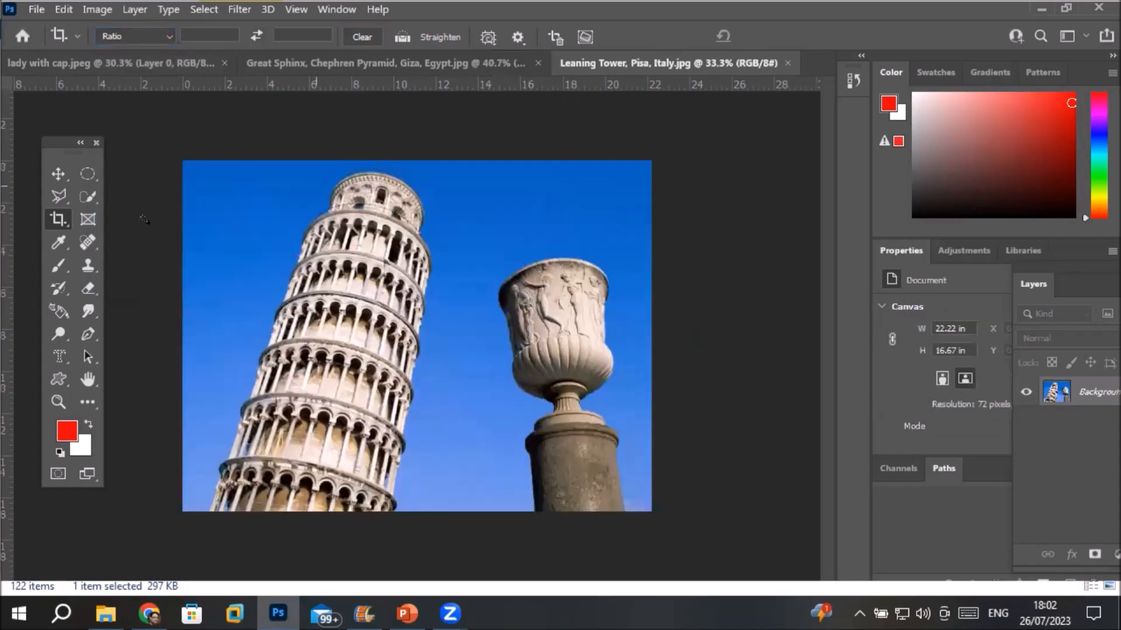
Switch to the PowerPoint presentation and read the slides on perspective cropping through "Using the Perspective Crop Tool"
{"action": "right_click", "coordinate": [58, 217]}
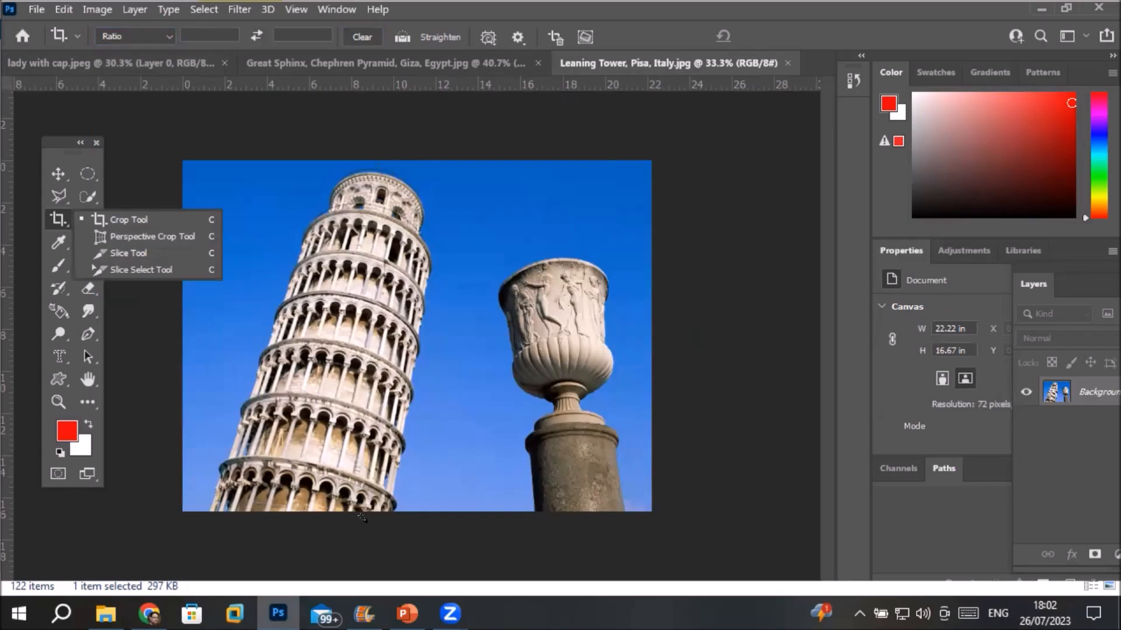
{"action": "left_click", "coordinate": [407, 614]}
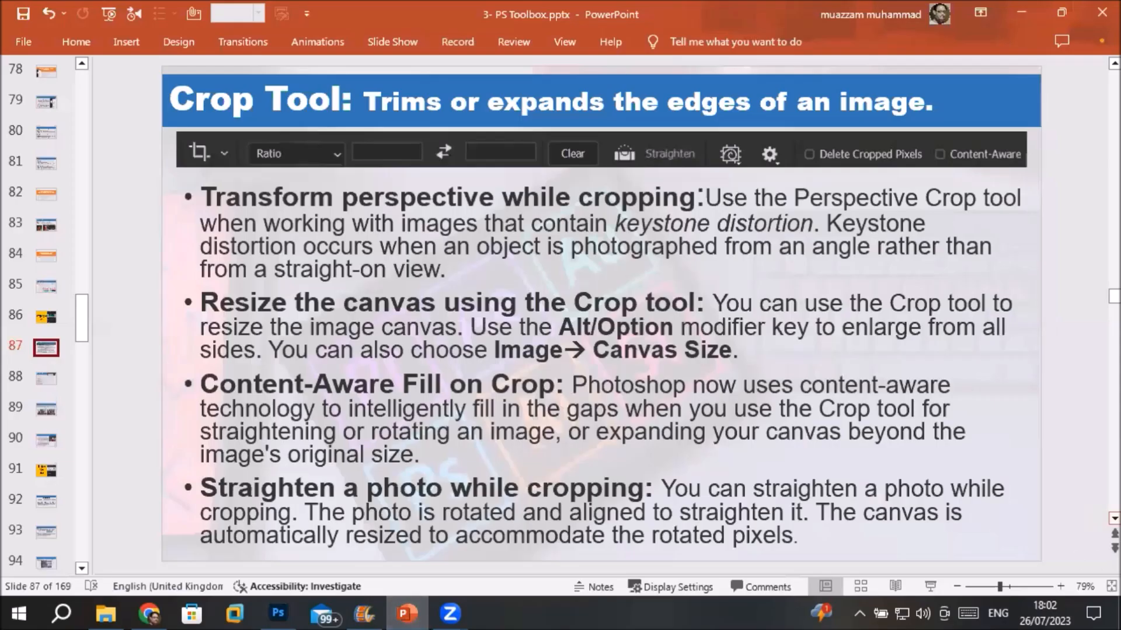
{"action": "key", "text": "Down"}
{"action": "key", "text": "Down"}
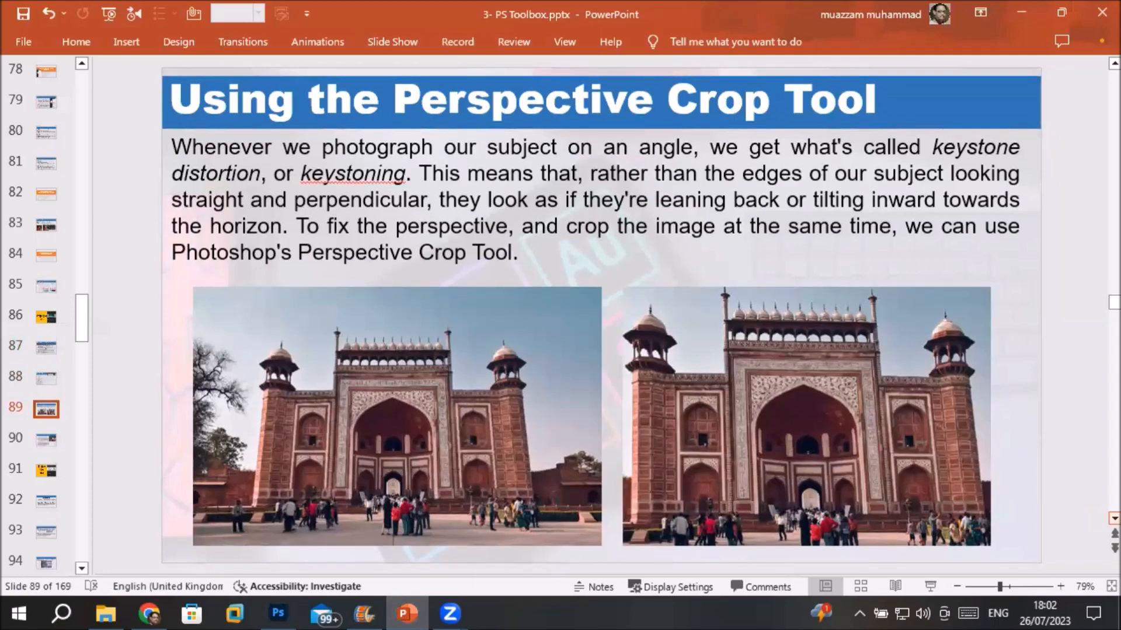
{"action": "left_click", "coordinate": [1114, 518]}
{"action": "left_click", "coordinate": [1114, 63]}
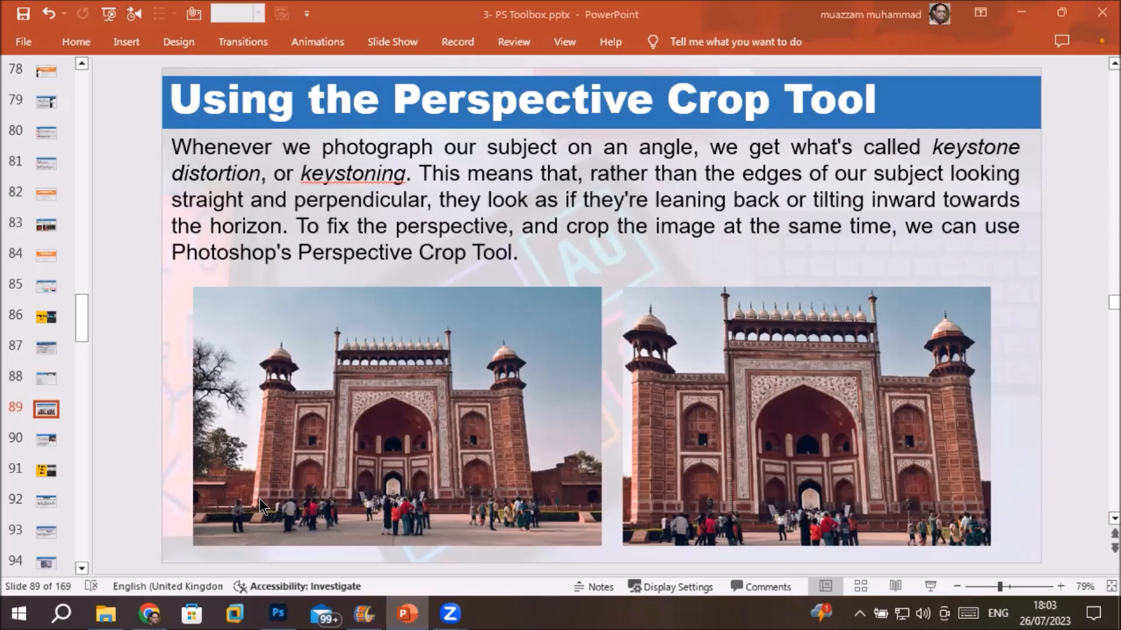
{"action": "mouse_move", "coordinate": [105, 616]}
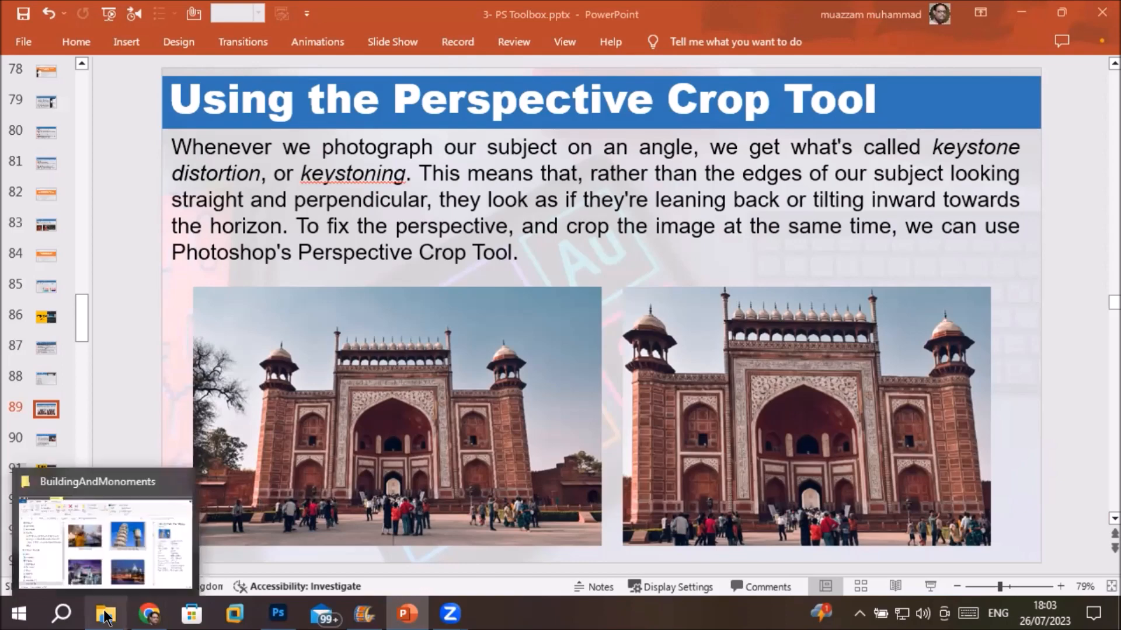
Return to Photoshop and close the Leaning Tower, Great Sphinx and lady with cap photos without saving changes
{"action": "left_click", "coordinate": [279, 614]}
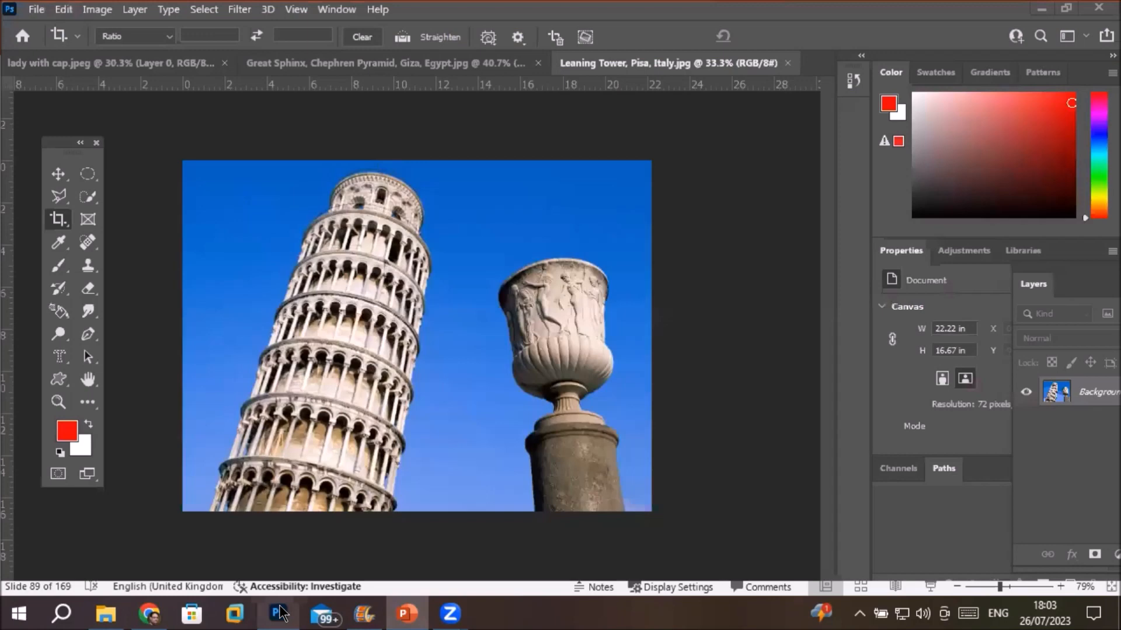
{"action": "left_click", "coordinate": [787, 62]}
{"action": "left_click", "coordinate": [617, 63]}
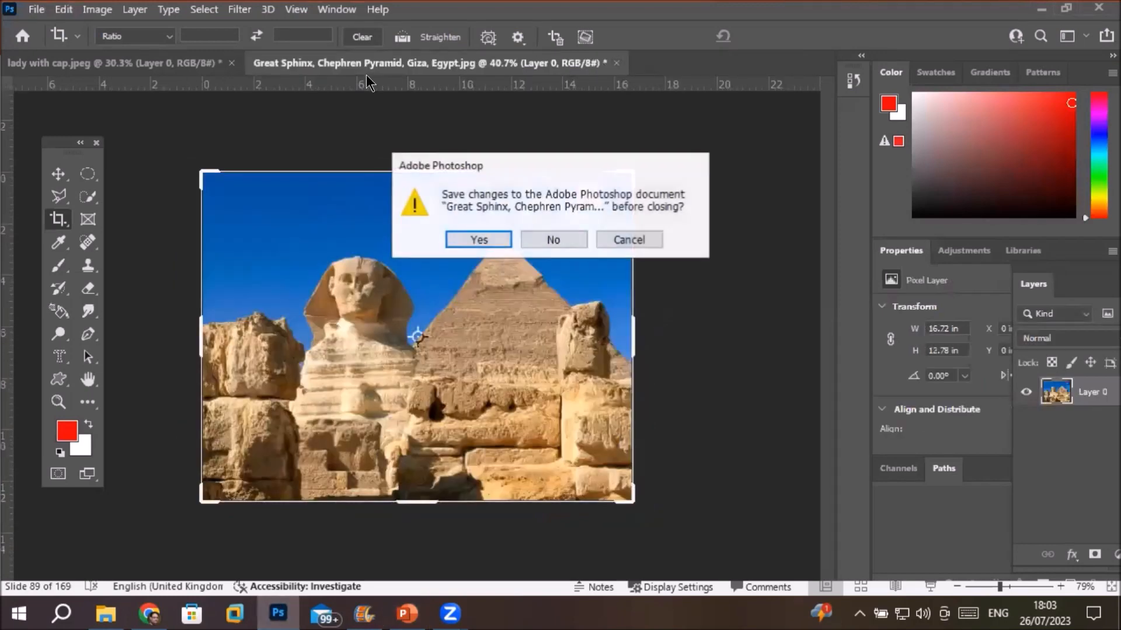
{"action": "left_click", "coordinate": [552, 238]}
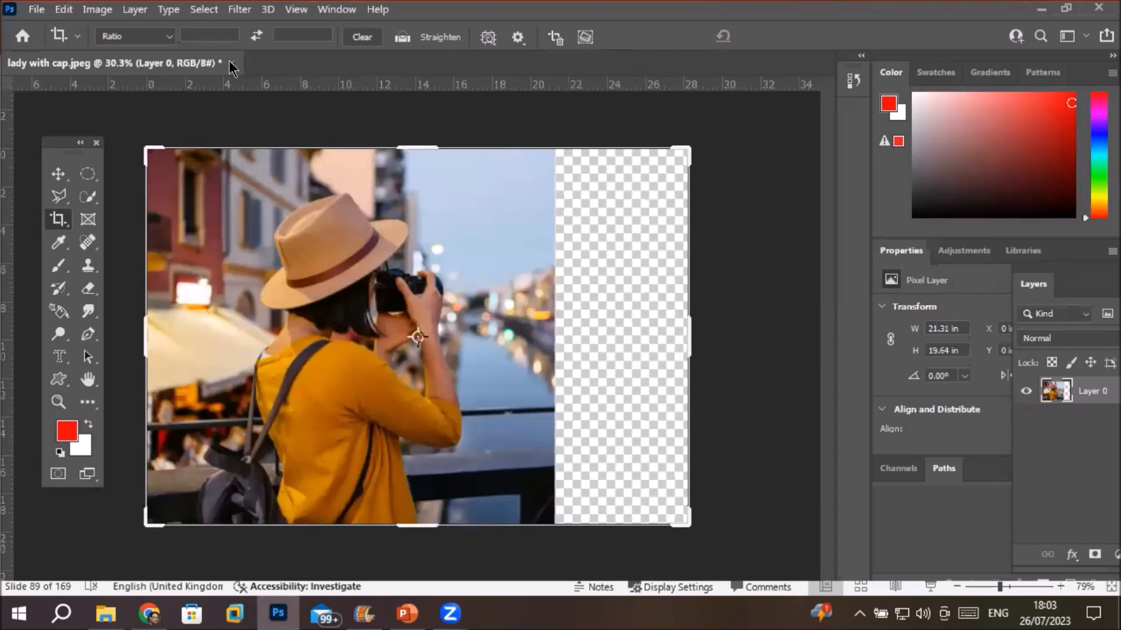
{"action": "left_click", "coordinate": [232, 62]}
{"action": "left_click", "coordinate": [551, 237]}
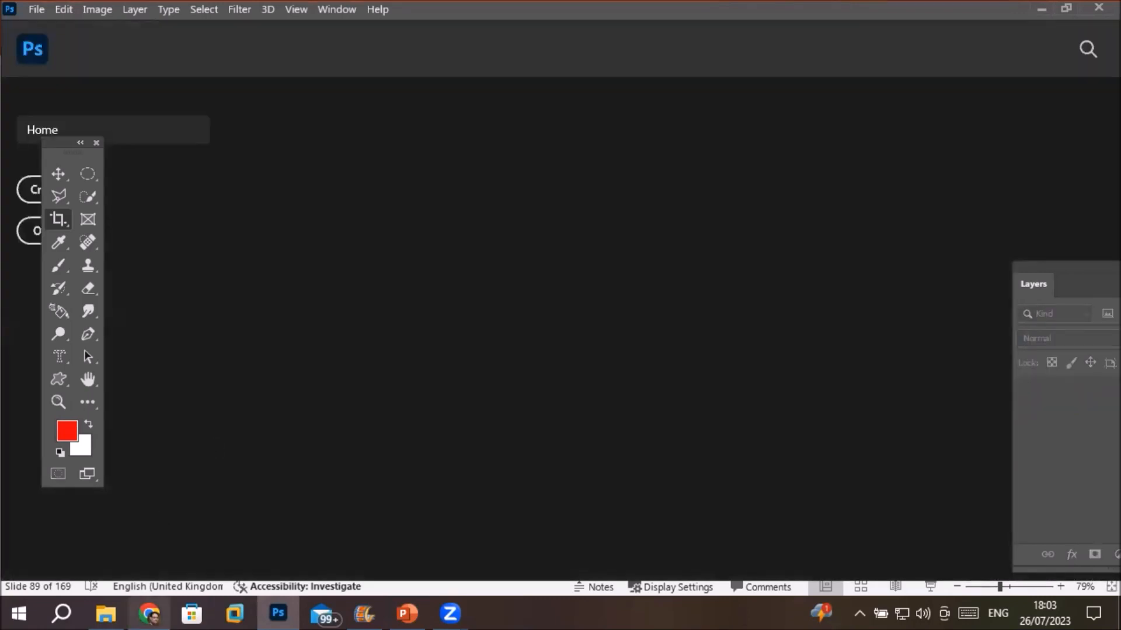
In File Explorer, find the PerspectiveLab folder under Images > LABS and open its four images in Photoshop
{"action": "left_click", "coordinate": [106, 617]}
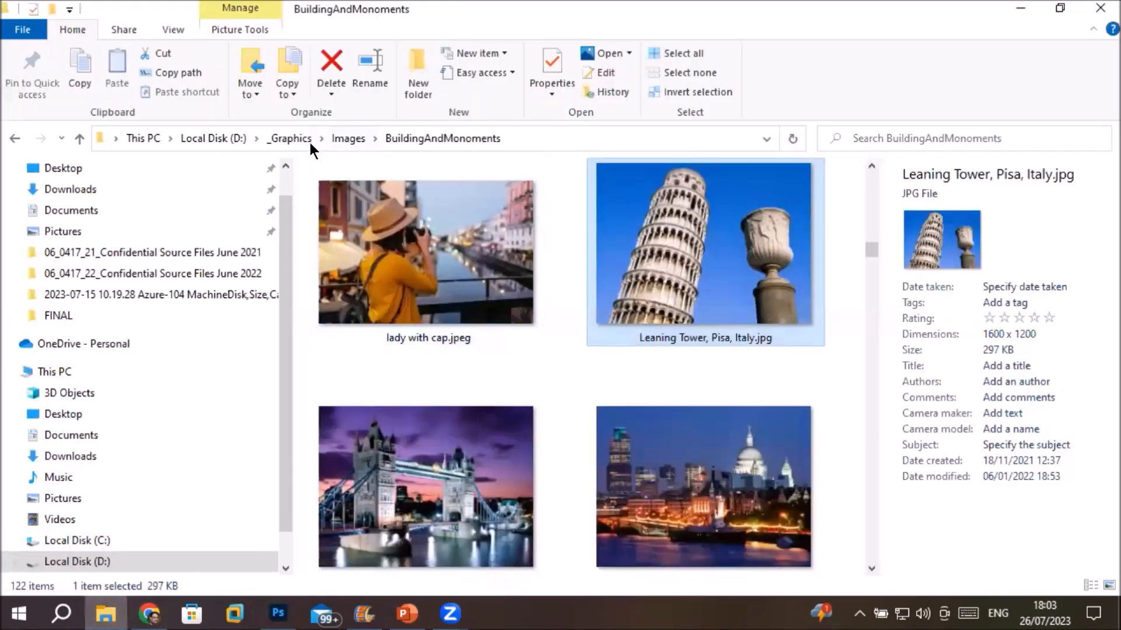
{"action": "left_click", "coordinate": [346, 139]}
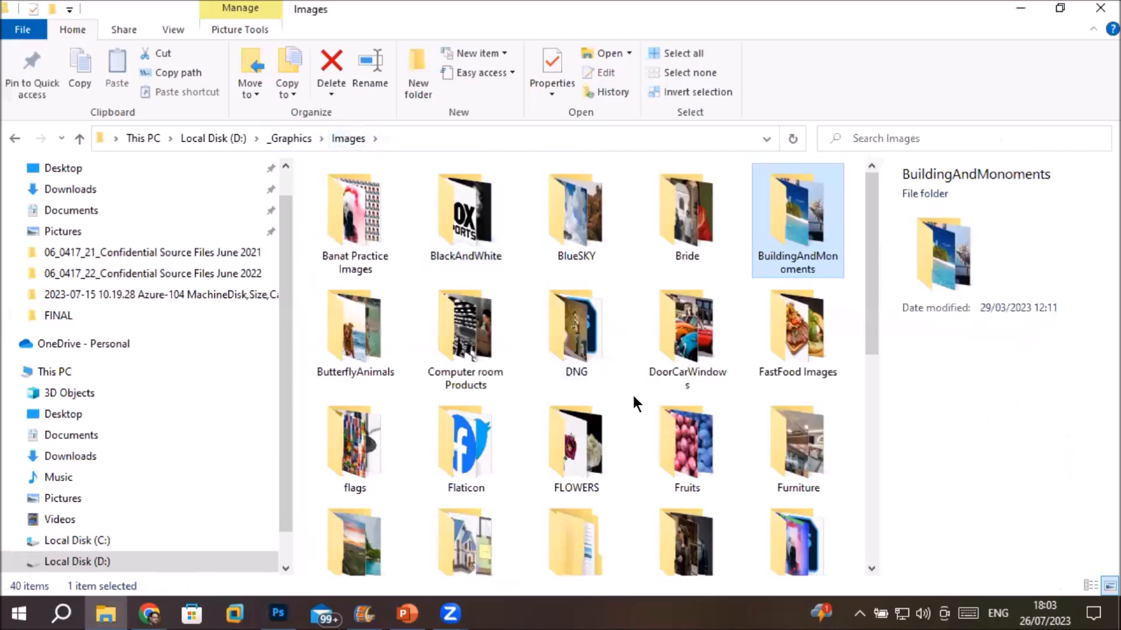
{"action": "scroll", "coordinate": [633, 420], "scroll_direction": "down", "scroll_amount": 5}
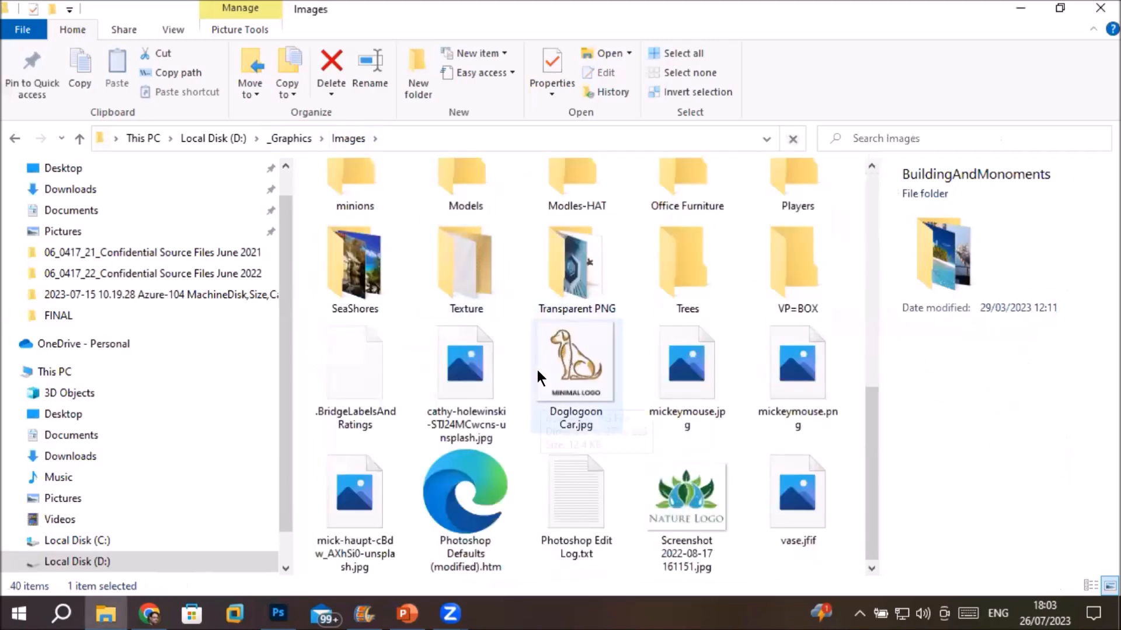
{"action": "scroll", "coordinate": [618, 366], "scroll_direction": "up", "scroll_amount": 3}
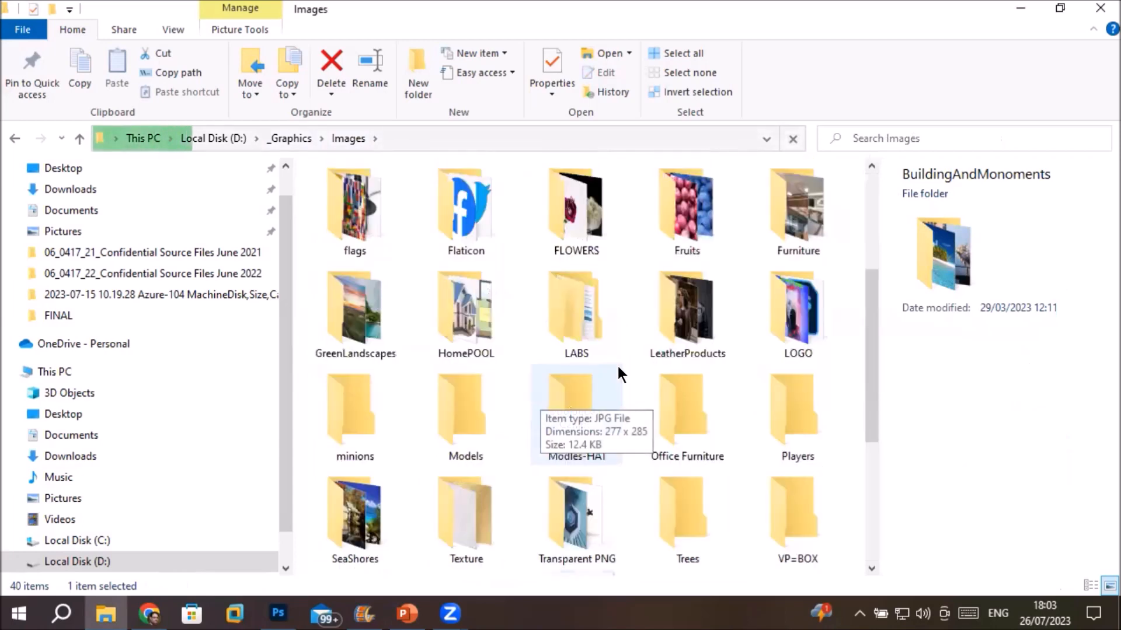
{"action": "double_click", "coordinate": [590, 313]}
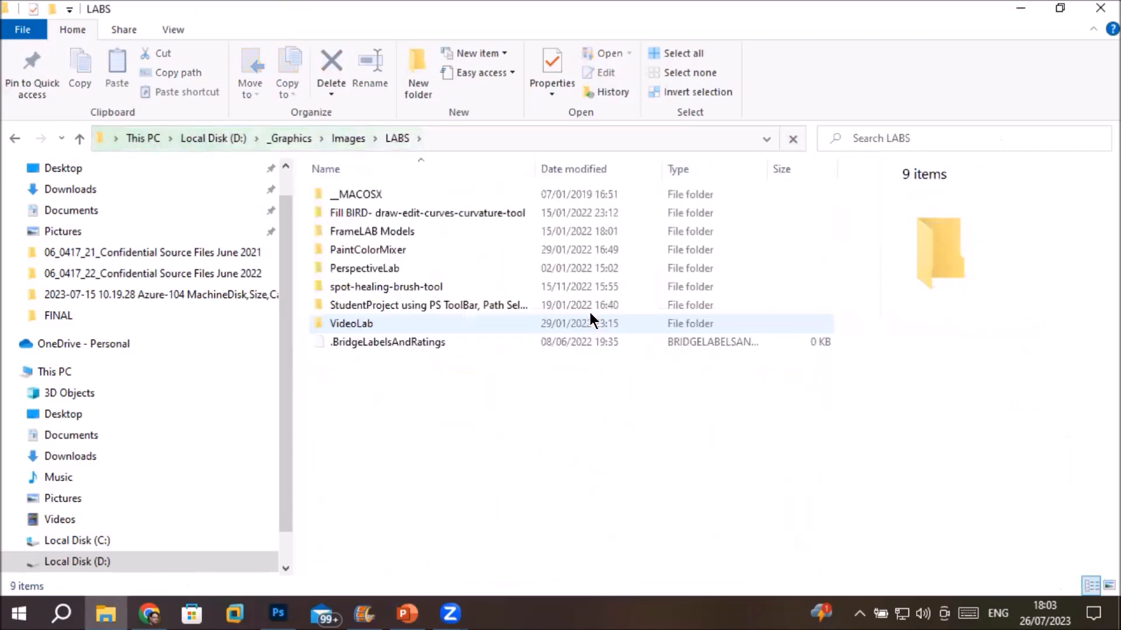
{"action": "double_click", "coordinate": [377, 266]}
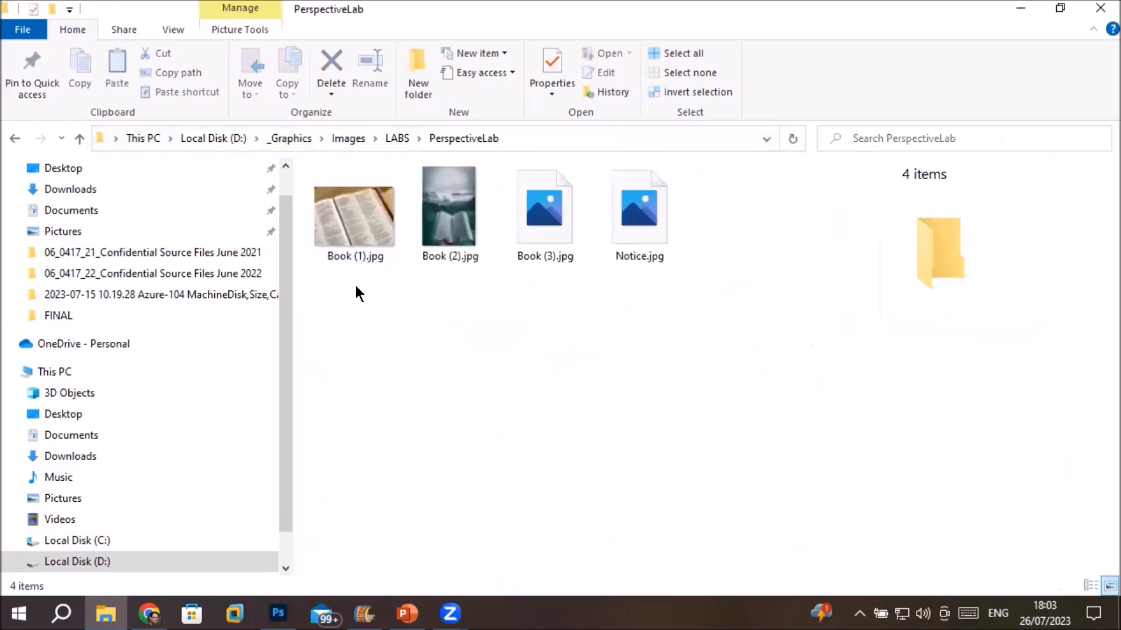
{"action": "left_click_drag", "start_coordinate": [301, 221], "coordinate": [441, 36]}
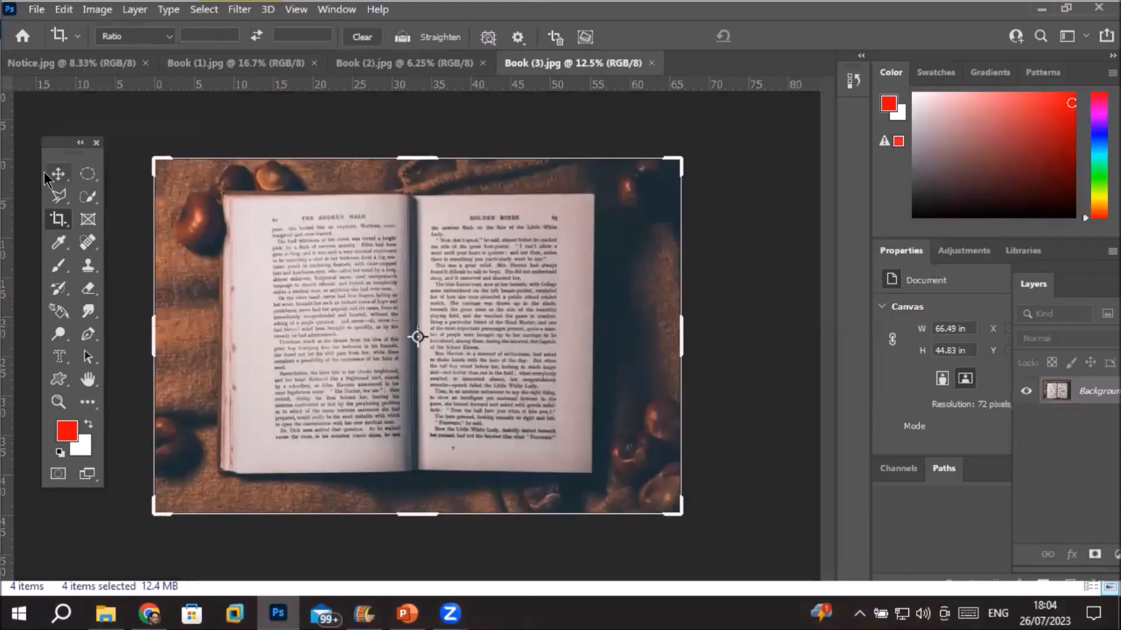
With the Perspective Crop Tool, crop Book (3).jpg to the right page's paragraph running from "The blue flannel coat" to "School Eleven"
{"action": "right_click", "coordinate": [57, 221]}
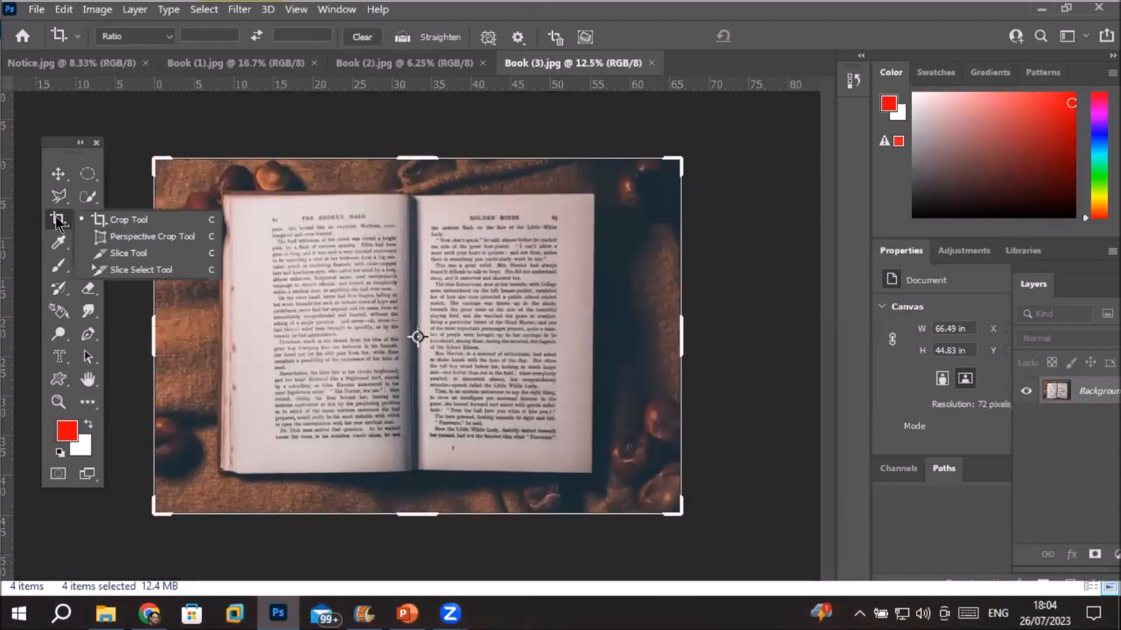
{"action": "left_click", "coordinate": [125, 233]}
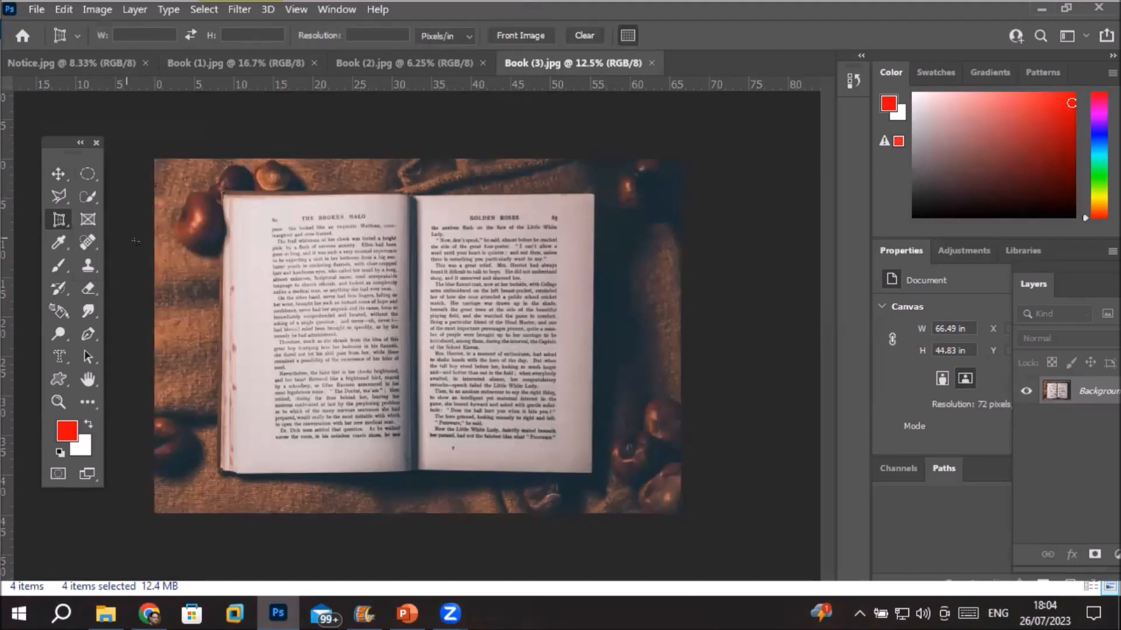
{"action": "scroll", "coordinate": [431, 279], "scroll_direction": "up", "scroll_amount": 2}
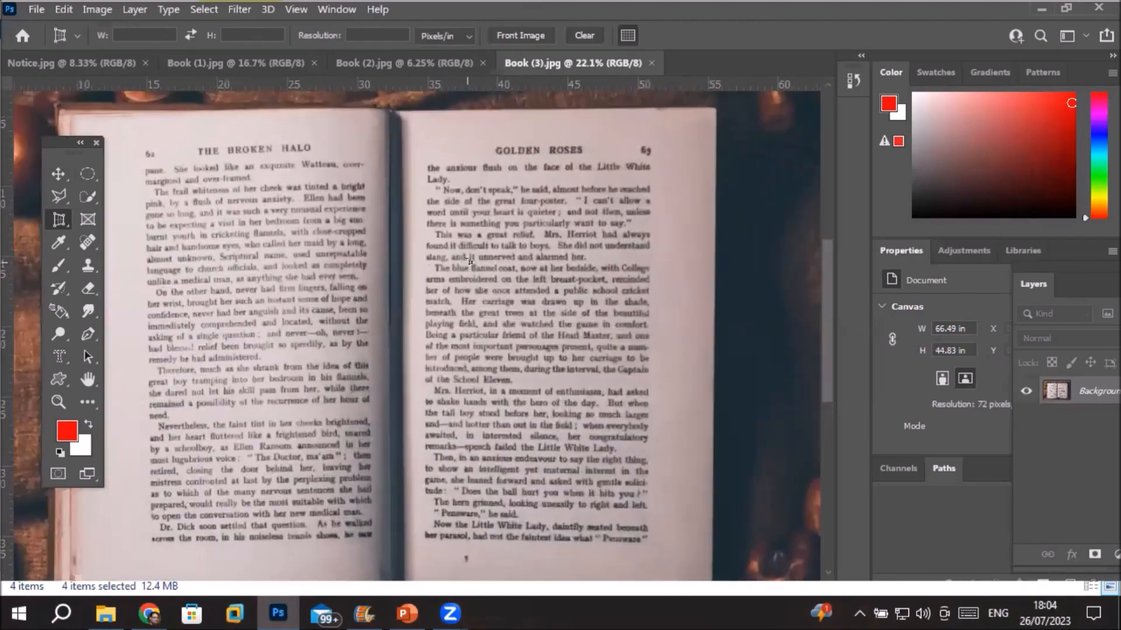
{"action": "scroll", "coordinate": [470, 260], "scroll_direction": "up", "scroll_amount": 5}
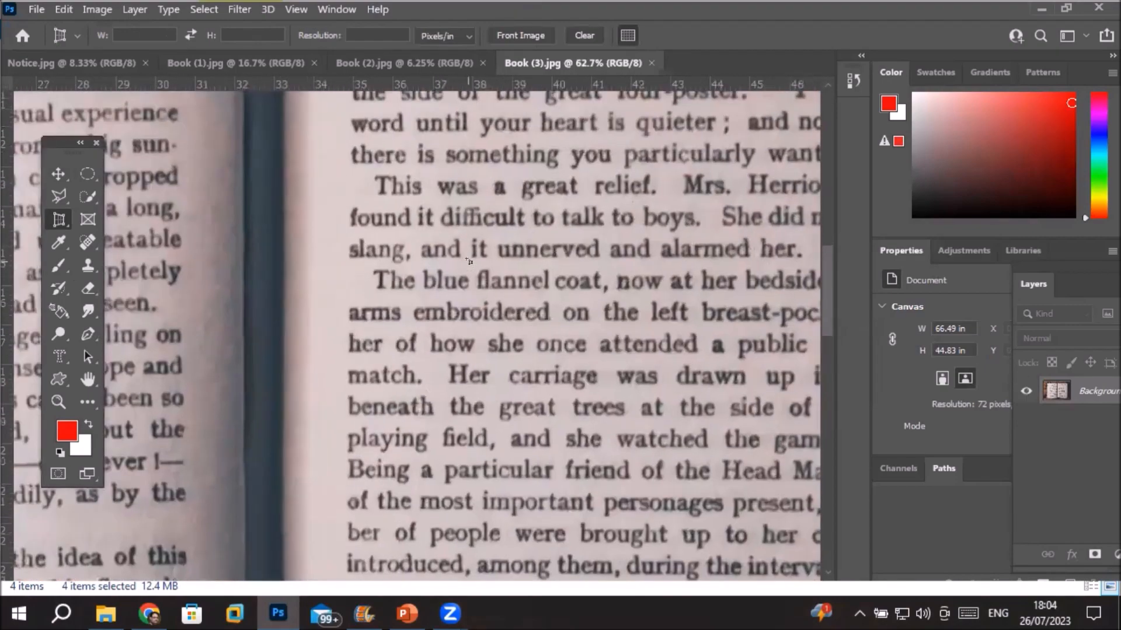
{"action": "scroll", "coordinate": [470, 261], "scroll_direction": "down", "scroll_amount": 4}
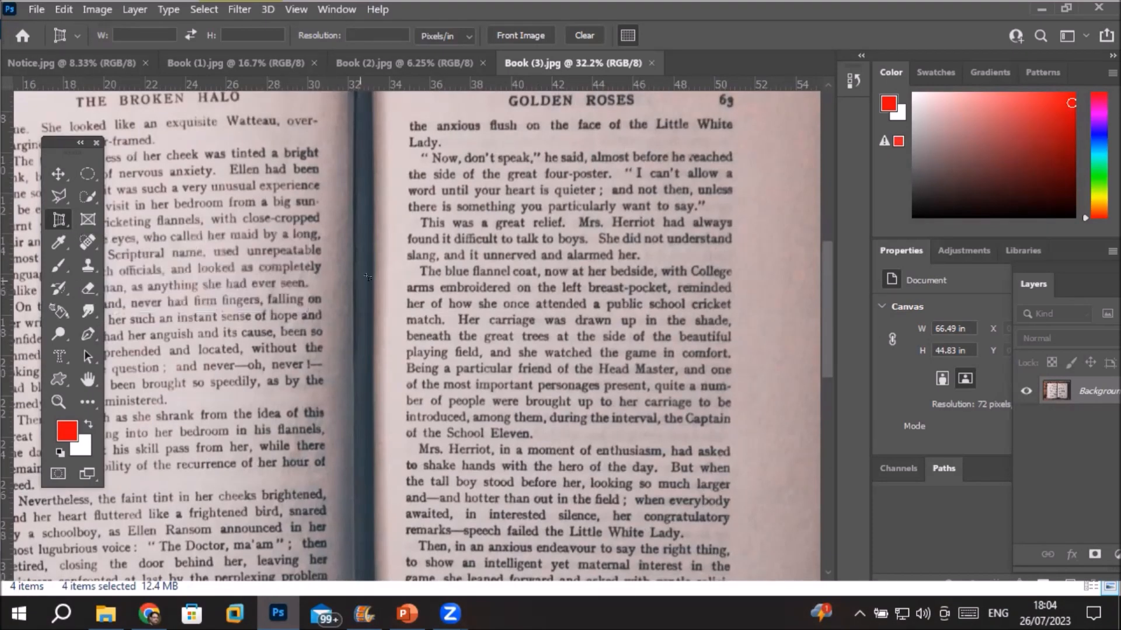
{"action": "left_click", "coordinate": [398, 264]}
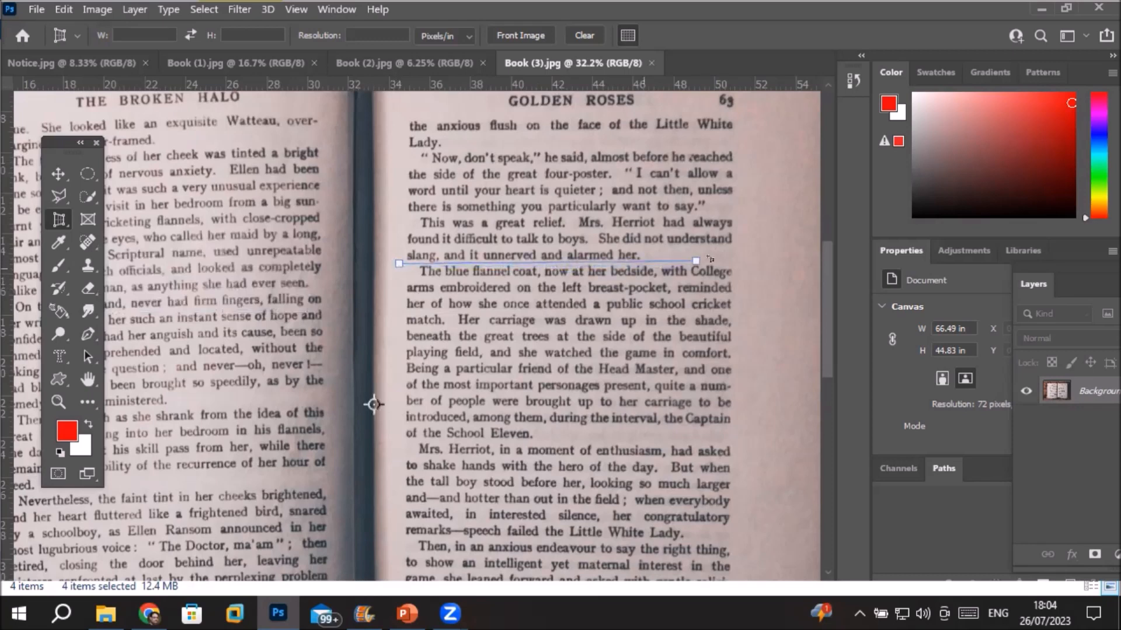
{"action": "left_click", "coordinate": [737, 266]}
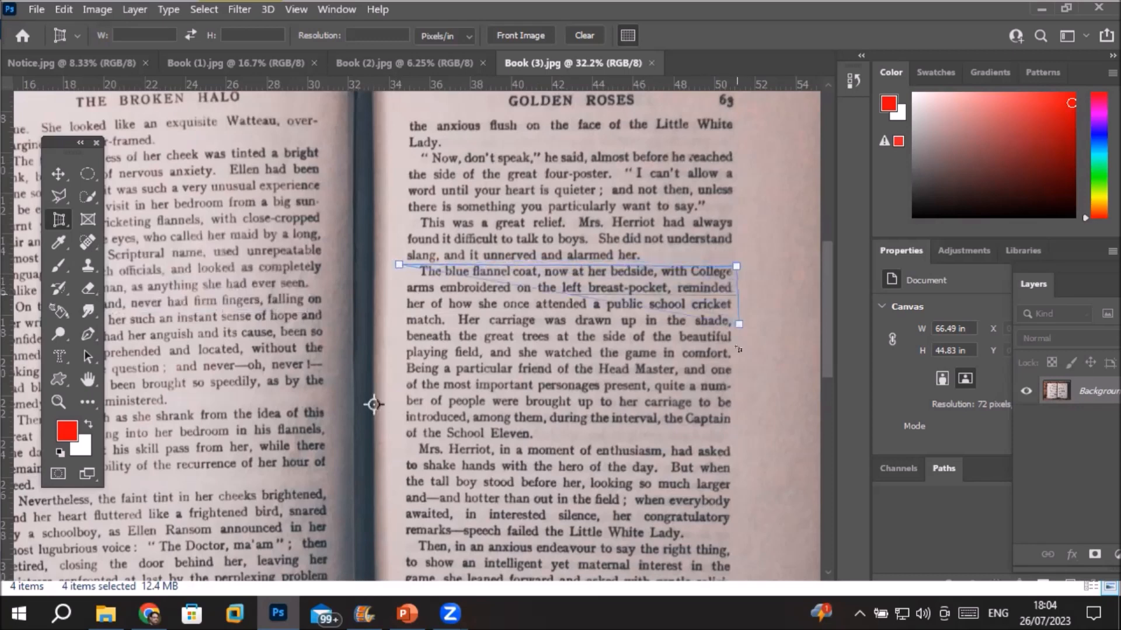
{"action": "left_click", "coordinate": [737, 440]}
{"action": "left_click", "coordinate": [401, 440]}
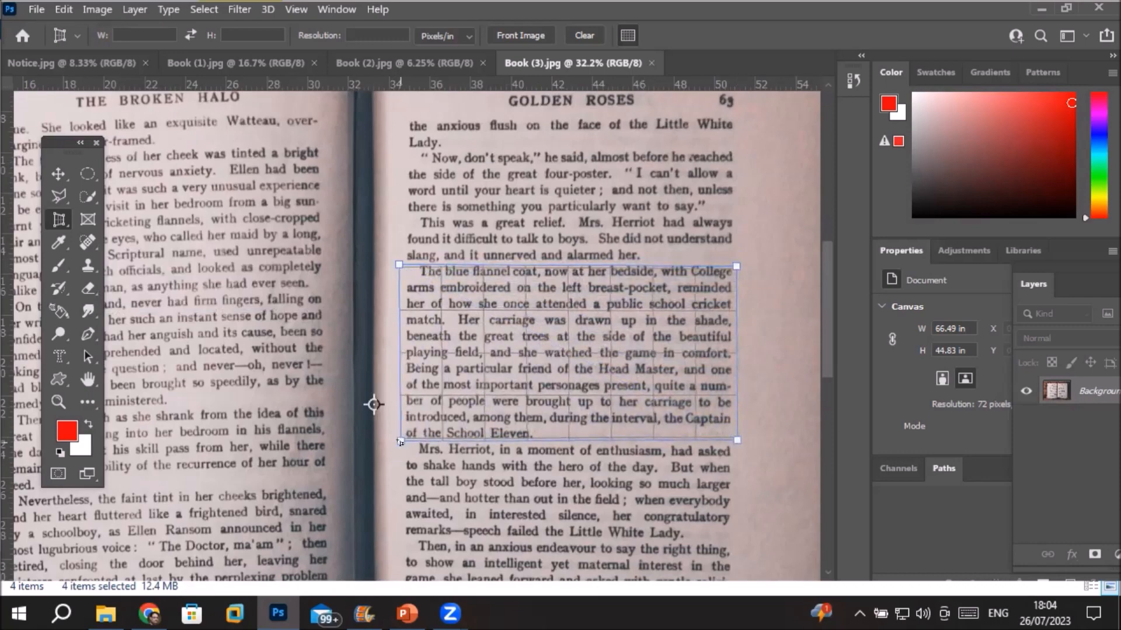
{"action": "left_click", "coordinate": [401, 440]}
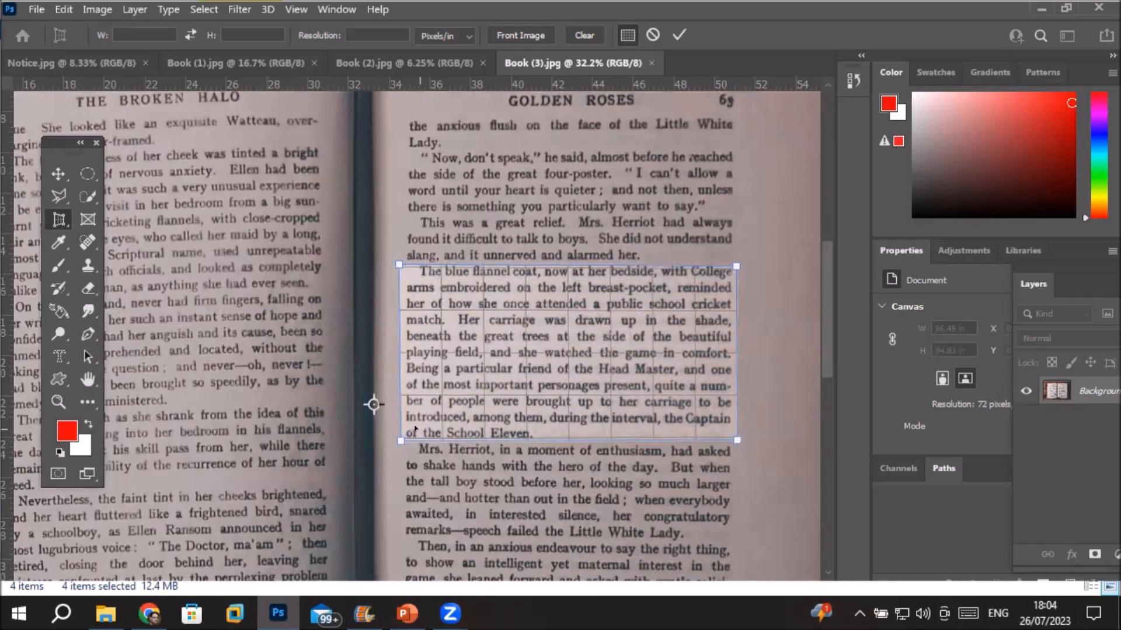
{"action": "left_click", "coordinate": [677, 36]}
{"action": "key", "text": "ctrl+1"}
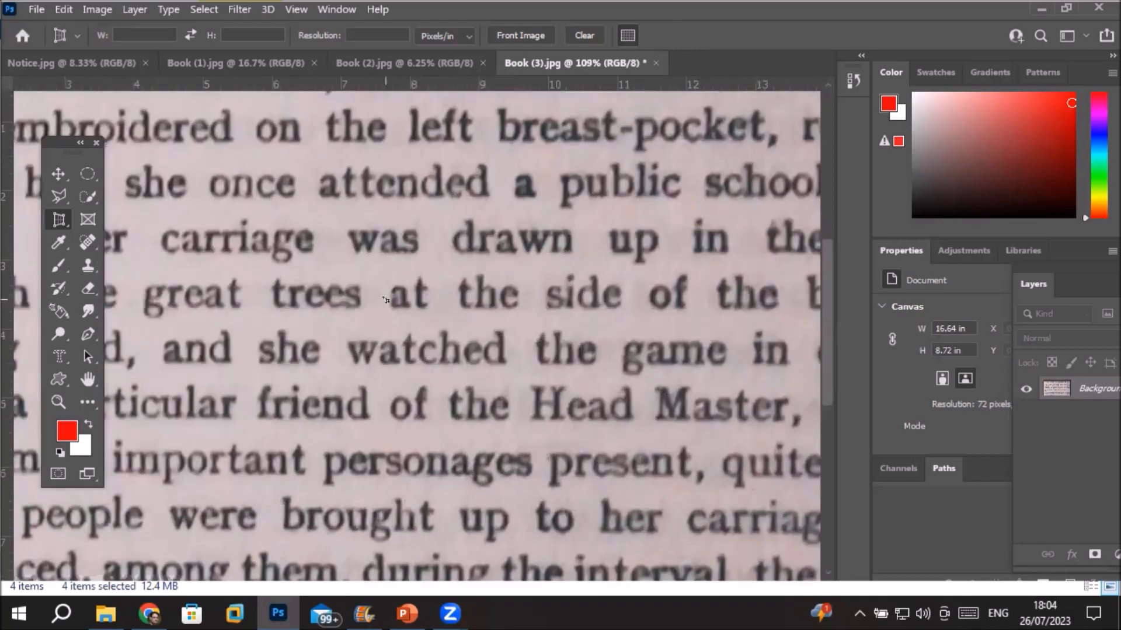
{"action": "key", "text": "ctrl+0"}
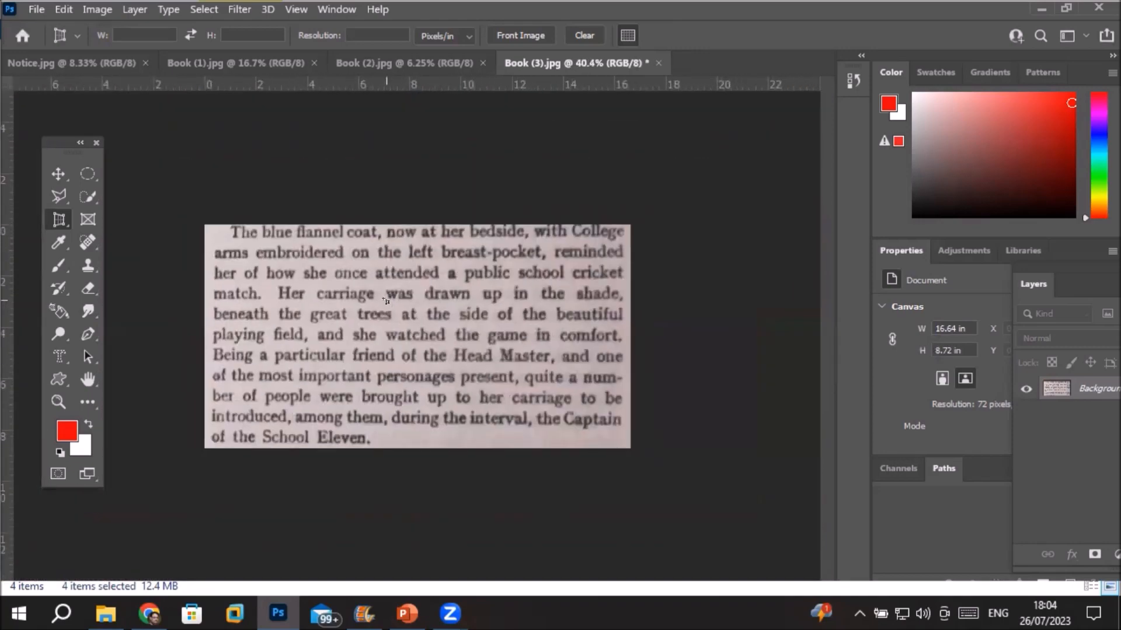
Try perspective-cropping Book (2).jpg to the right page's paragraph beginning "When the horns blew" and ending "some orders as well", and undo the crop
{"action": "left_click", "coordinate": [383, 62]}
{"action": "scroll", "coordinate": [453, 468], "scroll_direction": "up", "scroll_amount": 12}
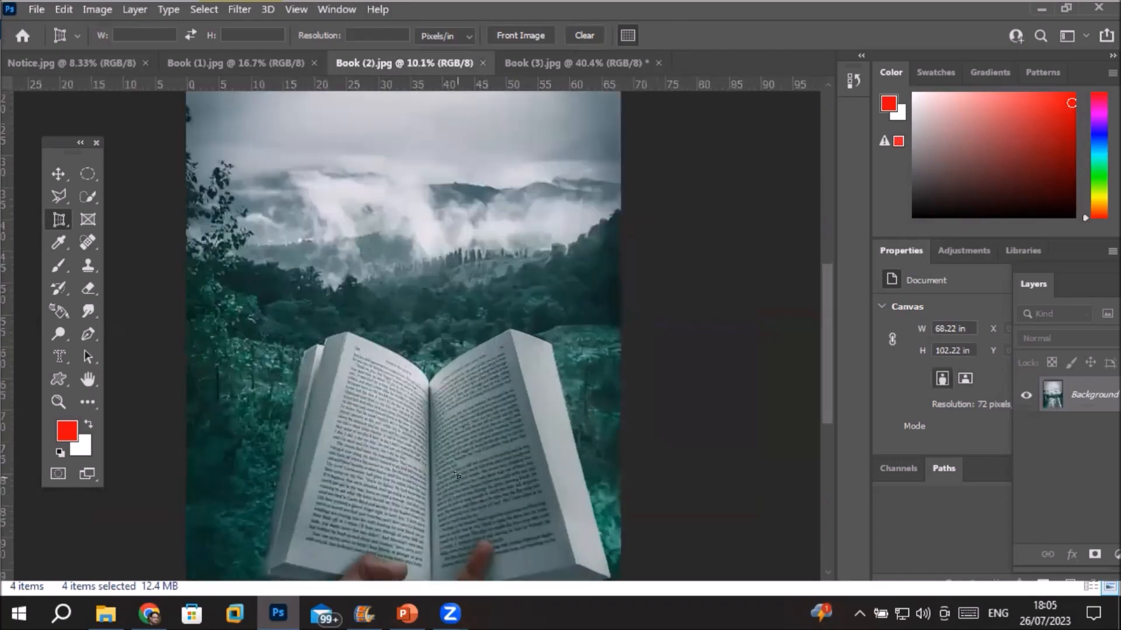
{"action": "scroll", "coordinate": [456, 474], "scroll_direction": "up", "scroll_amount": 5}
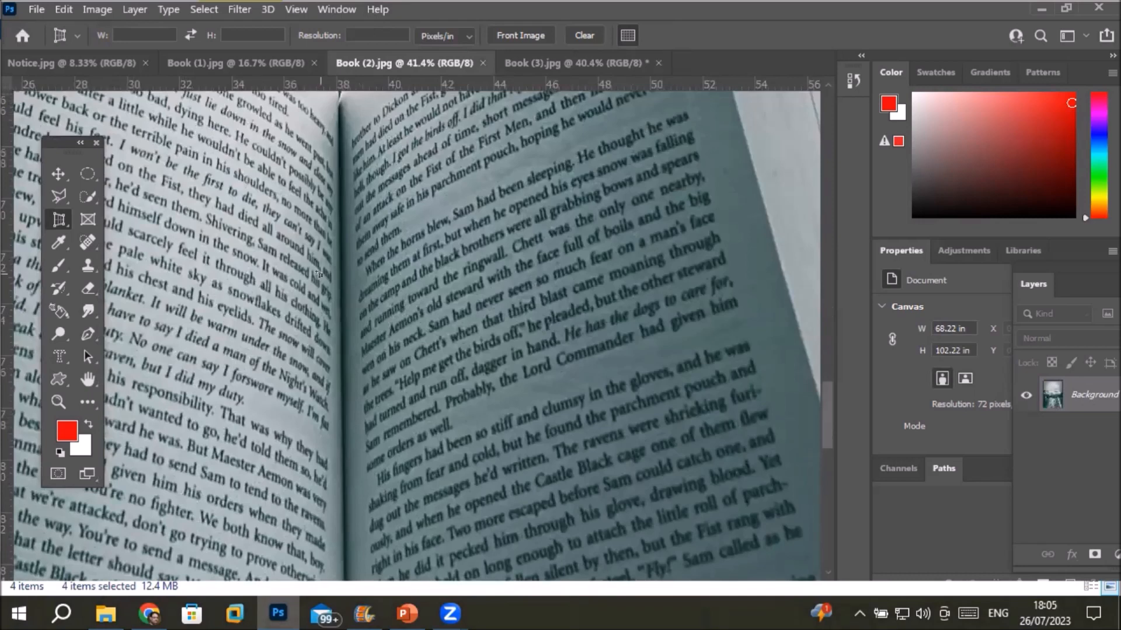
{"action": "scroll", "coordinate": [440, 251], "scroll_direction": "down", "scroll_amount": 3}
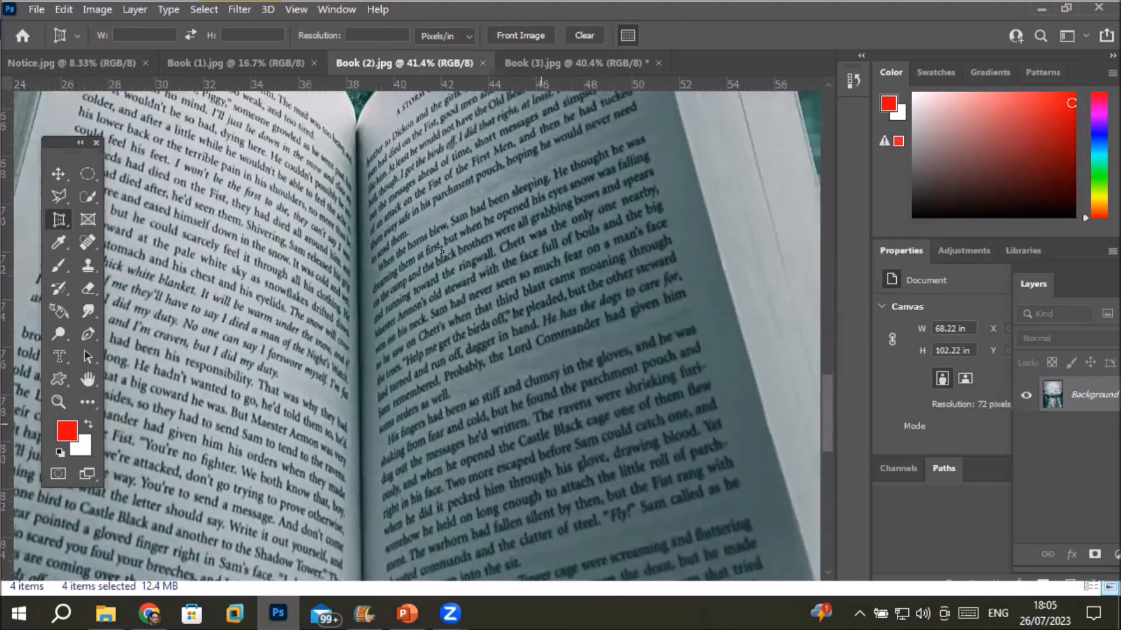
{"action": "left_click", "coordinate": [369, 270]}
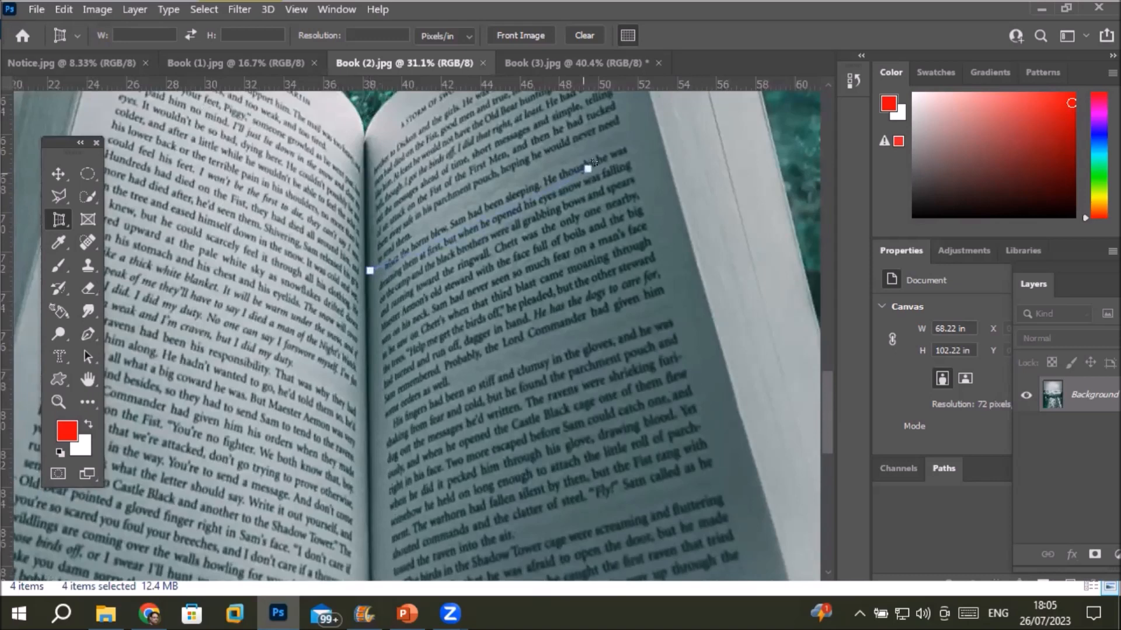
{"action": "left_click", "coordinate": [625, 136]}
{"action": "left_click", "coordinate": [680, 314]}
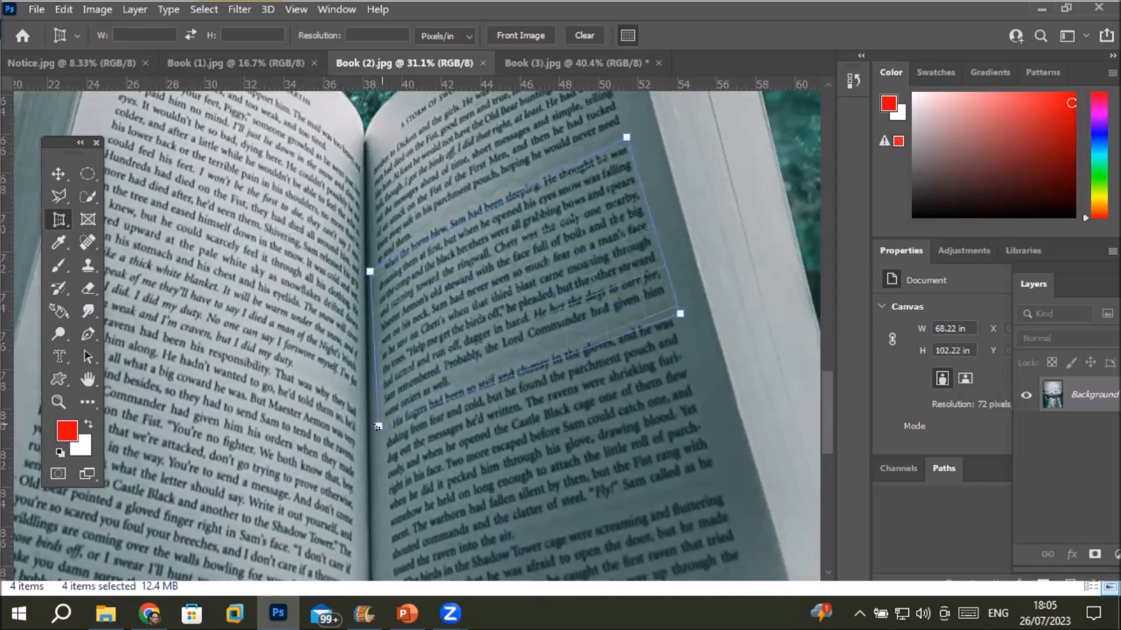
{"action": "left_click", "coordinate": [378, 426]}
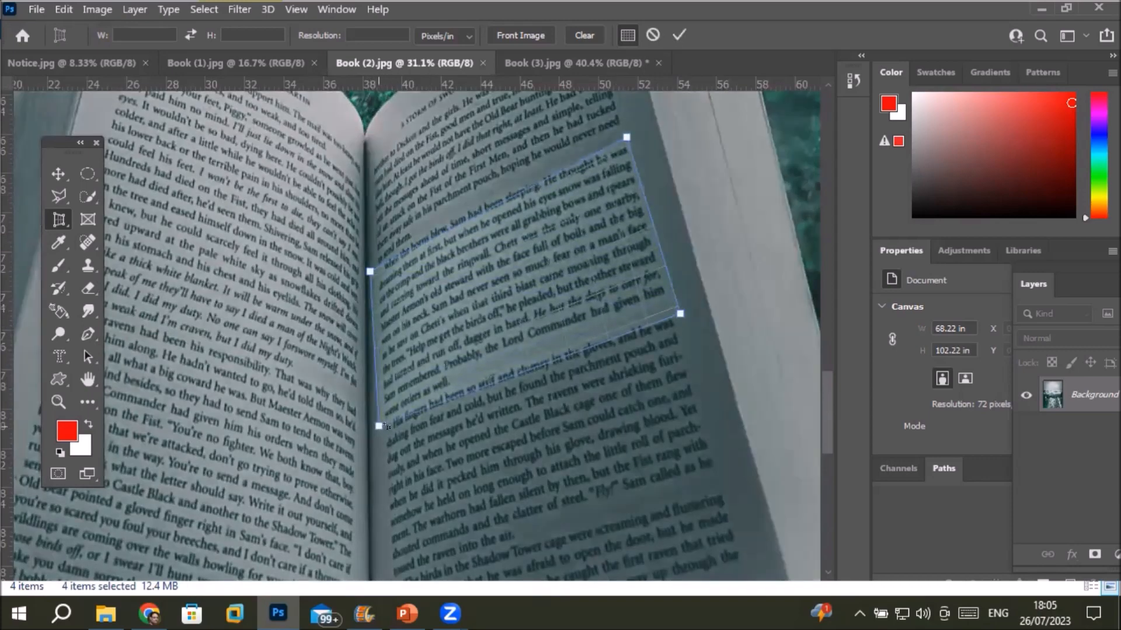
{"action": "left_click", "coordinate": [677, 35]}
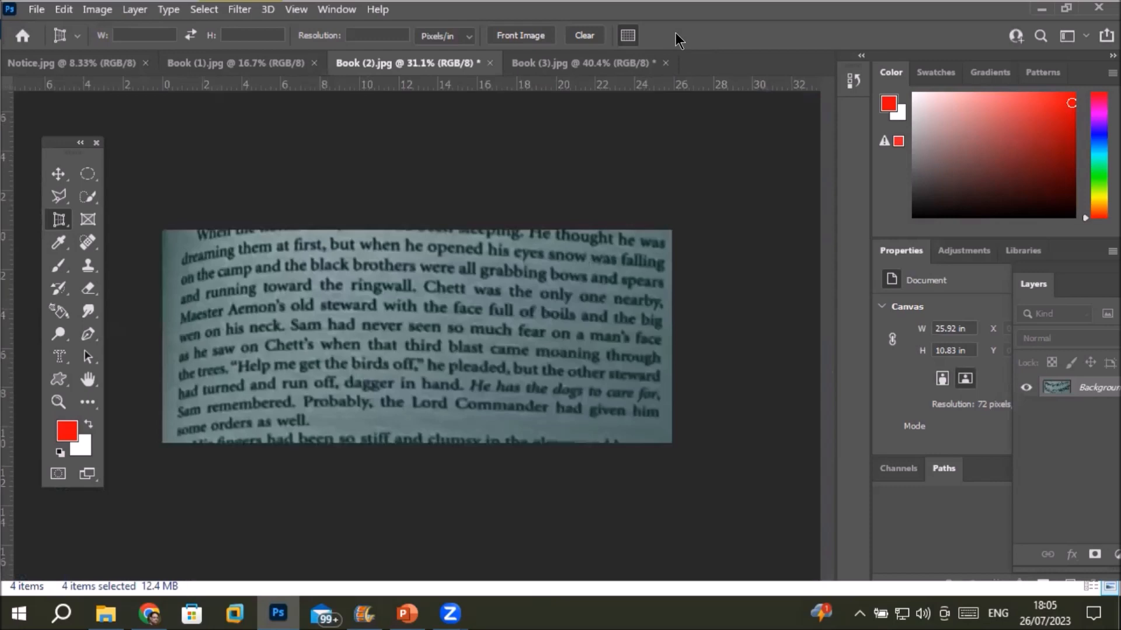
{"action": "key", "text": "ctrl+z"}
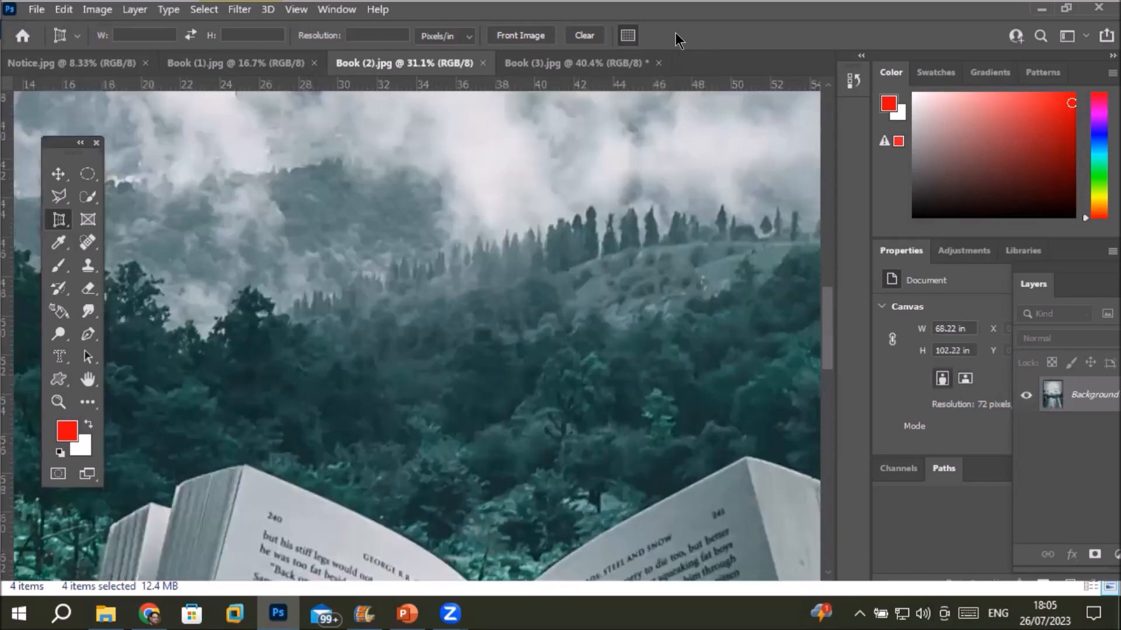
In Book (1).jpg, outline Psalm 25 verses 4 and 5, from "Show me Your ways" to "all the day", with a four-corner perspective crop frame
{"action": "left_click", "coordinate": [242, 58]}
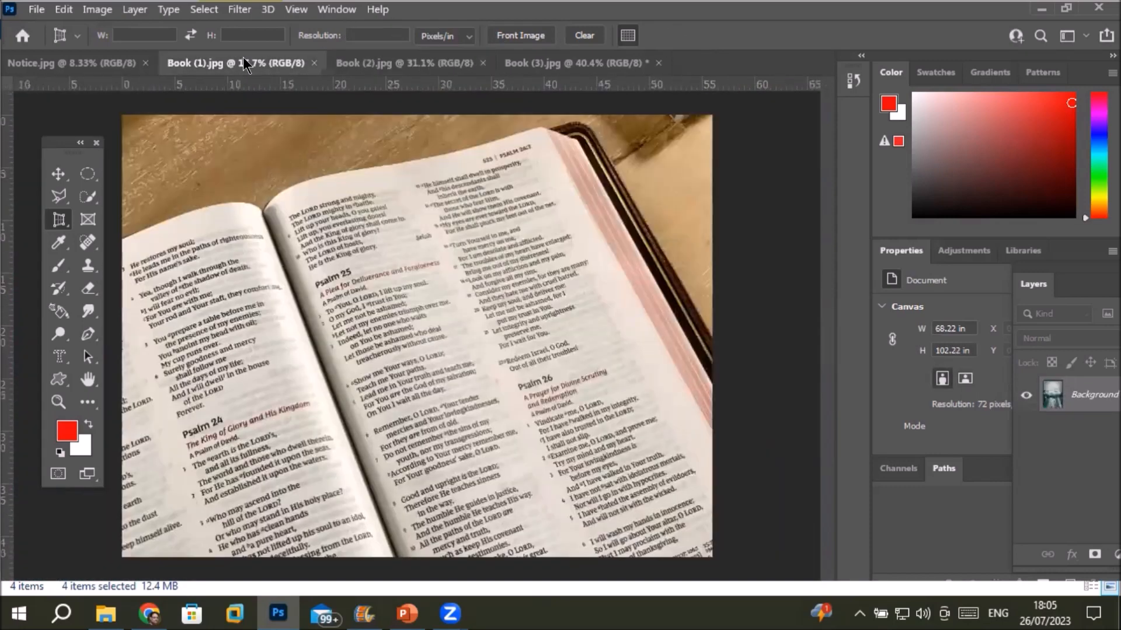
{"action": "scroll", "coordinate": [496, 444], "scroll_direction": "up", "scroll_amount": 5}
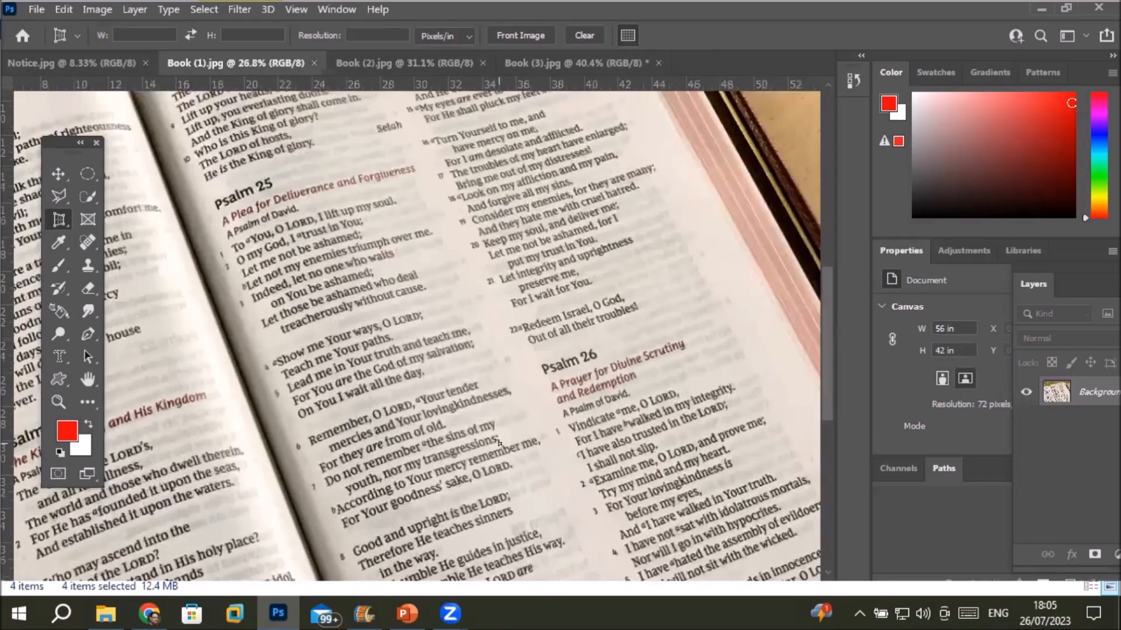
{"action": "scroll", "coordinate": [496, 445], "scroll_direction": "up", "scroll_amount": 2}
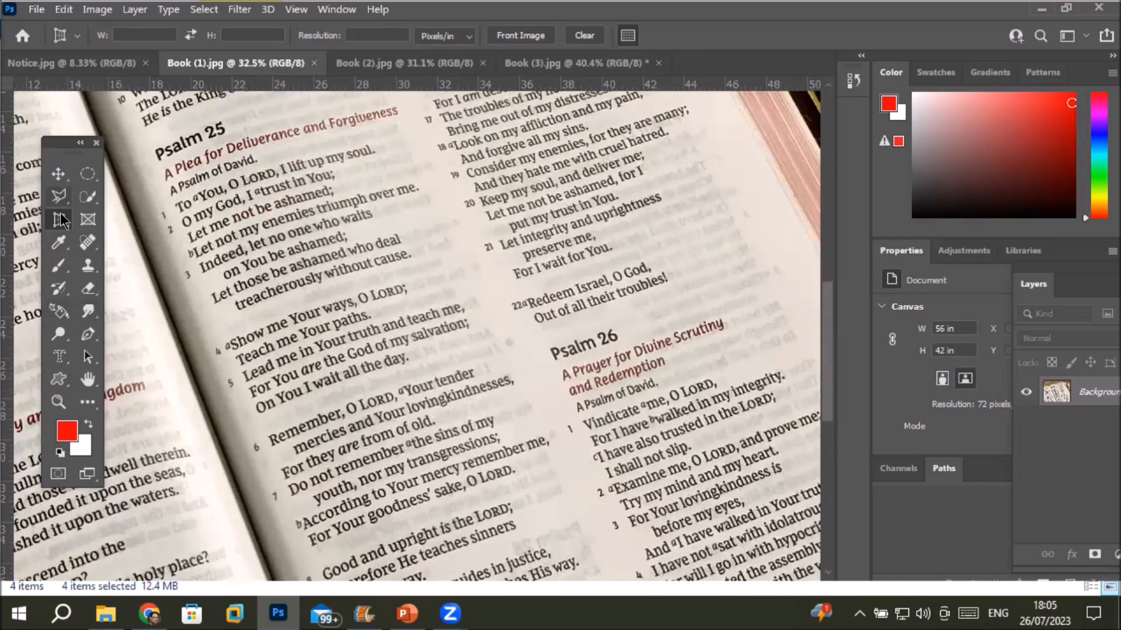
{"action": "left_click", "coordinate": [201, 338]}
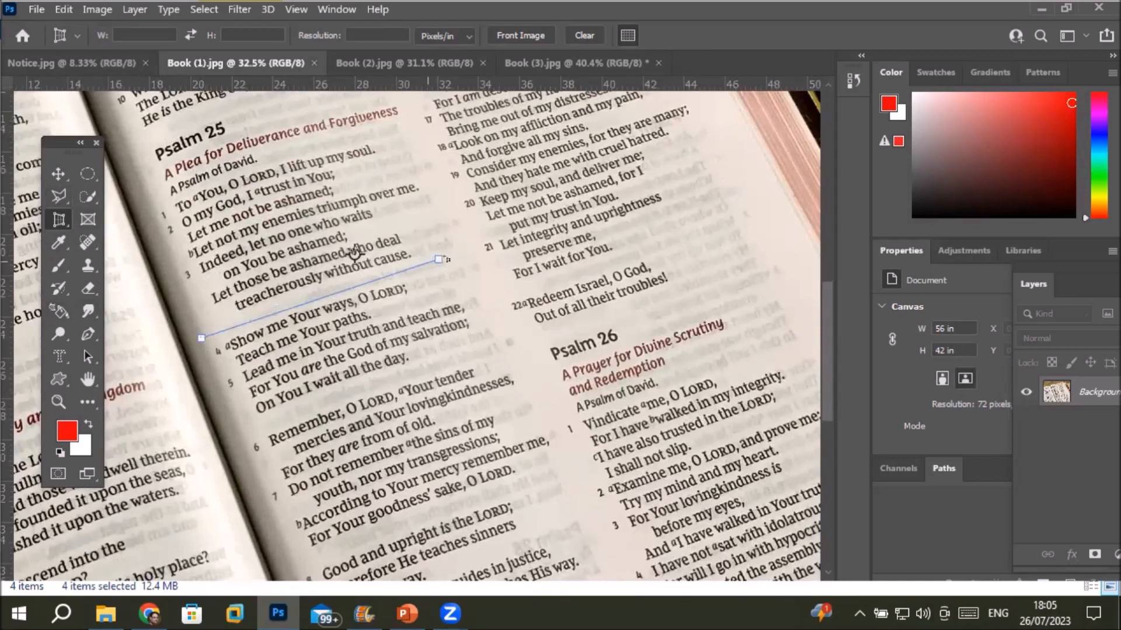
{"action": "left_click", "coordinate": [464, 253]}
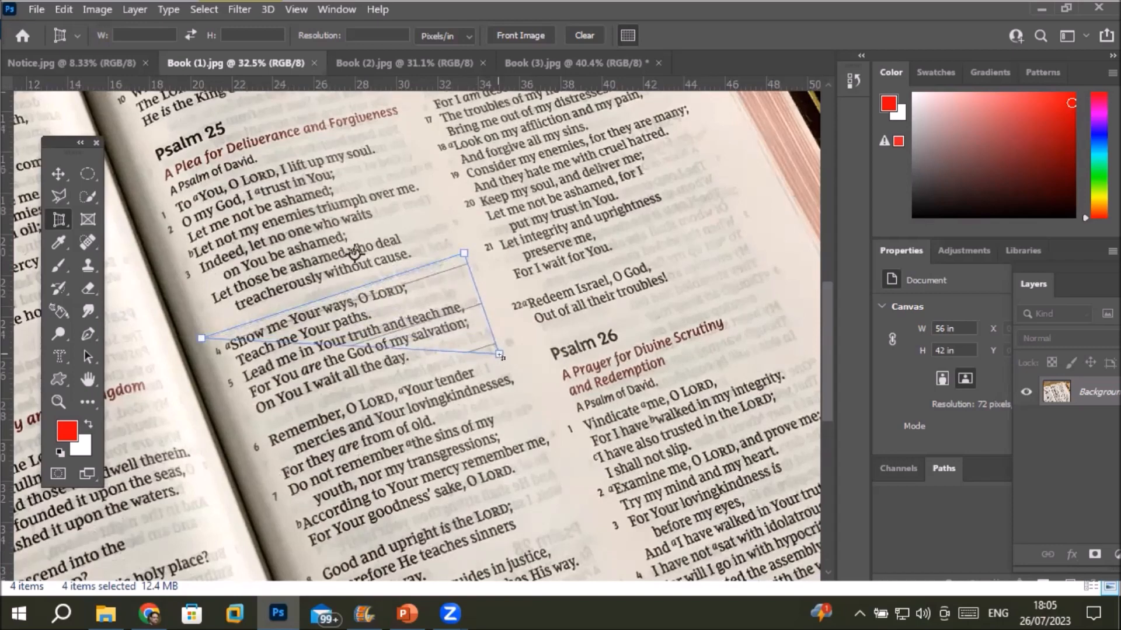
{"action": "left_click", "coordinate": [506, 355]}
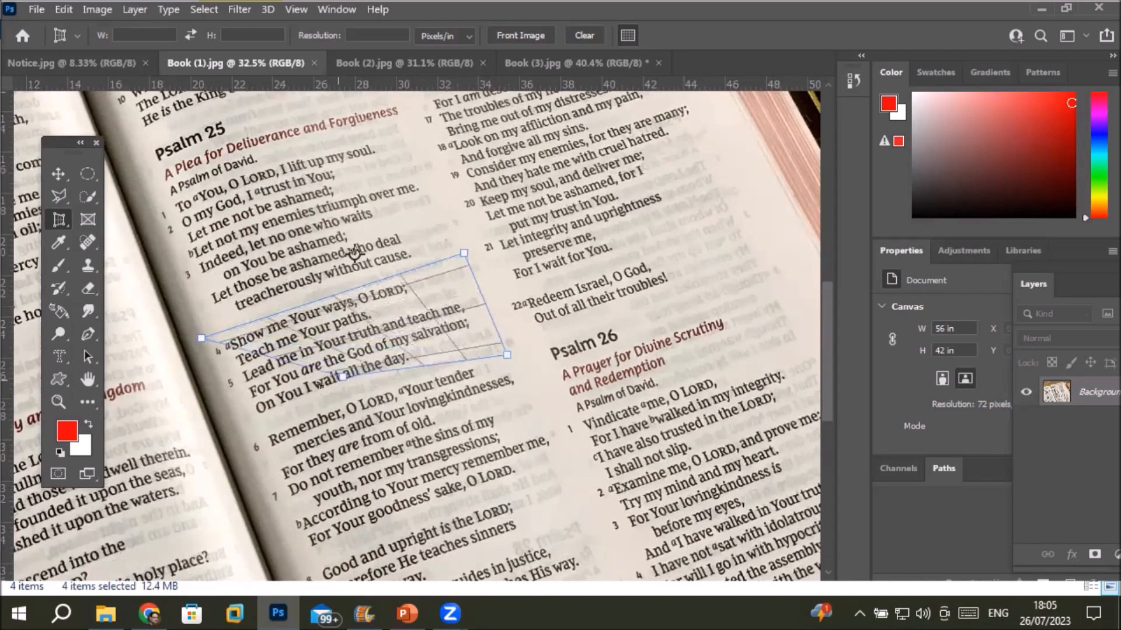
{"action": "left_click", "coordinate": [243, 440]}
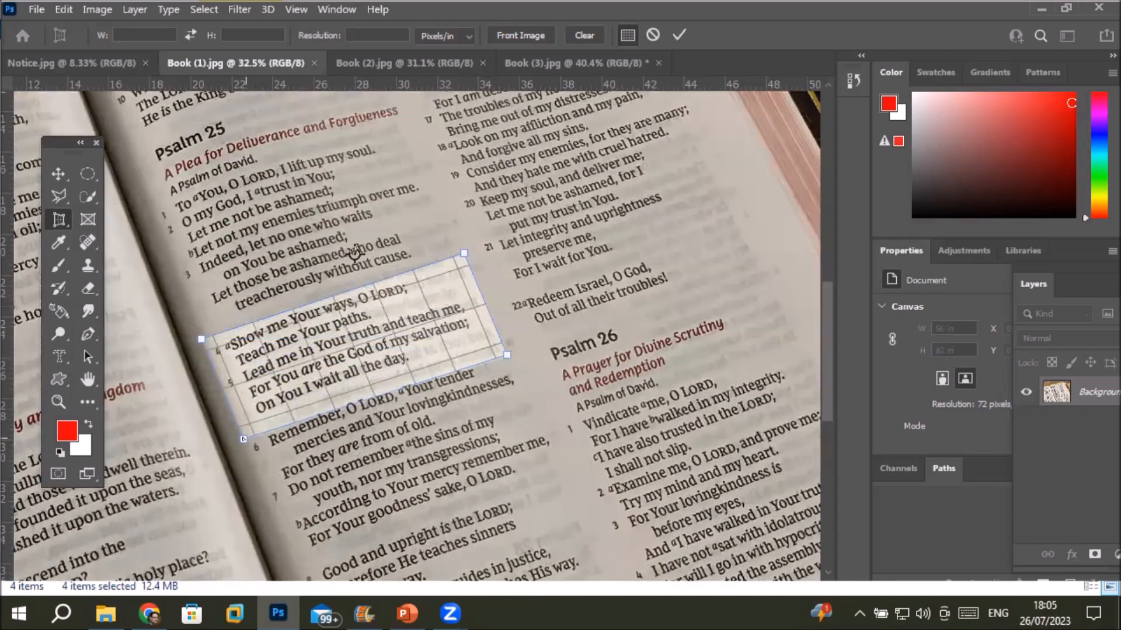
Fine-tune the four corners of the crop frame to align with the tilted verse lines, and apply the perspective crop
{"action": "mouse_move", "coordinate": [243, 439]}
{"action": "left_mouse_down"}
{"action": "mouse_move", "coordinate": [255, 416]}
{"action": "mouse_move", "coordinate": [232, 437]}
{"action": "mouse_move", "coordinate": [211, 403]}
{"action": "mouse_move", "coordinate": [233, 439]}
{"action": "left_mouse_up"}
{"action": "left_click_drag", "start_coordinate": [200, 339], "coordinate": [193, 343]}
{"action": "mouse_move", "coordinate": [464, 251]}
{"action": "left_mouse_down"}
{"action": "mouse_move", "coordinate": [467, 237]}
{"action": "mouse_move", "coordinate": [474, 254]}
{"action": "mouse_move", "coordinate": [469, 243]}
{"action": "left_mouse_up"}
{"action": "mouse_move", "coordinate": [509, 358]}
{"action": "left_mouse_down"}
{"action": "mouse_move", "coordinate": [485, 346]}
{"action": "mouse_move", "coordinate": [495, 343]}
{"action": "left_mouse_up"}
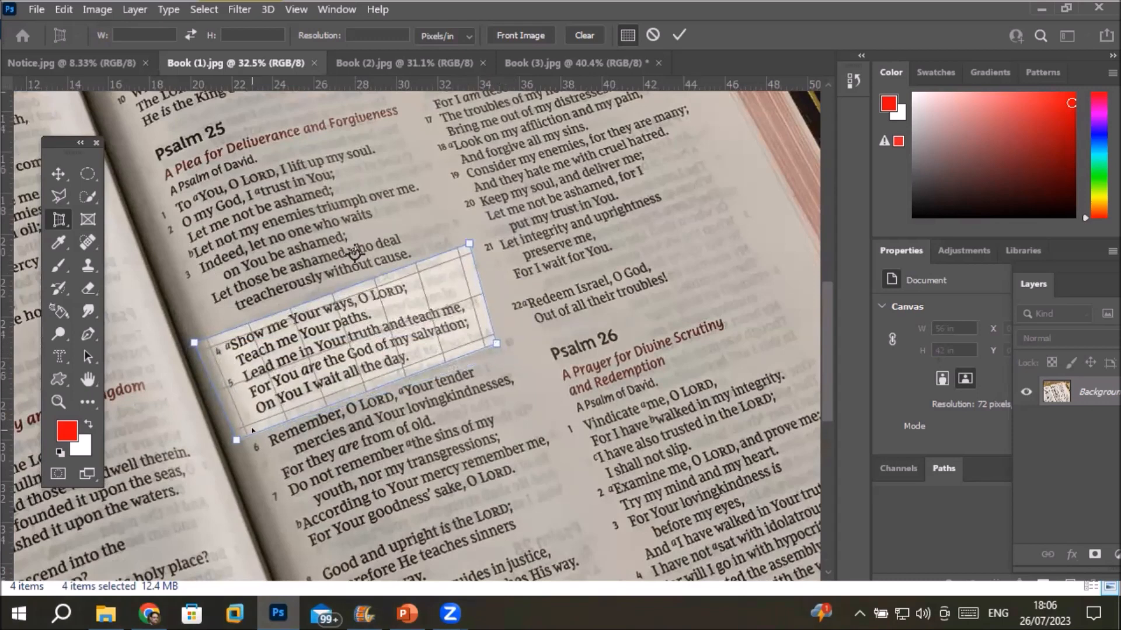
{"action": "left_click", "coordinate": [677, 32]}
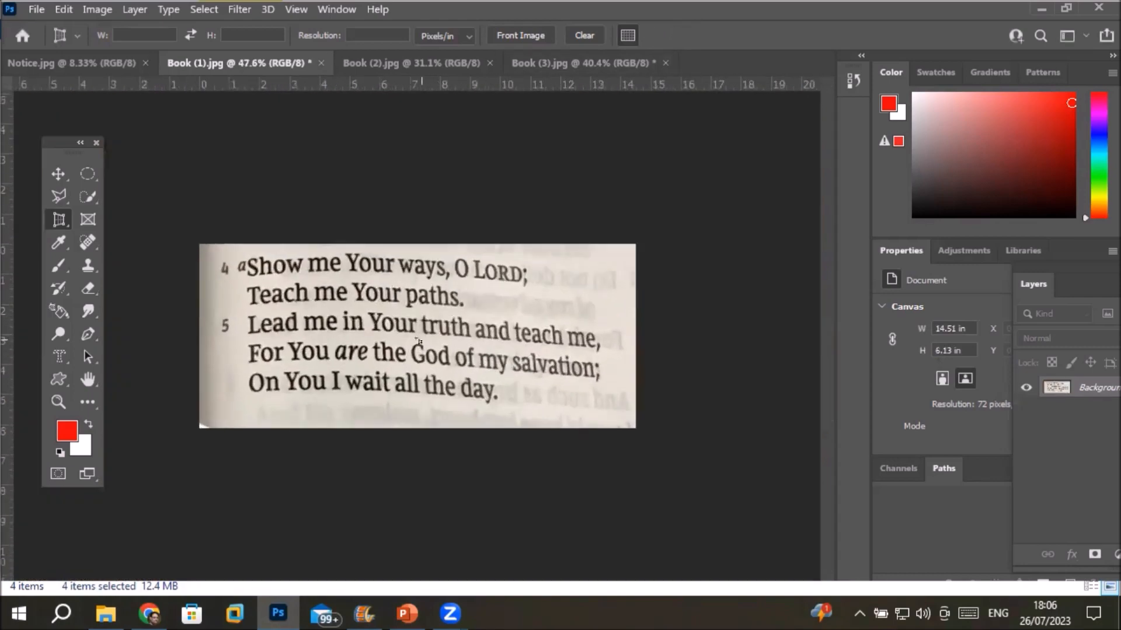
{"action": "scroll", "coordinate": [418, 340], "scroll_direction": "up", "scroll_amount": 4}
{"action": "scroll", "coordinate": [430, 306], "scroll_direction": "down", "scroll_amount": 5}
{"action": "scroll", "coordinate": [432, 305], "scroll_direction": "up", "scroll_amount": 4}
{"action": "scroll", "coordinate": [431, 305], "scroll_direction": "down", "scroll_amount": 5}
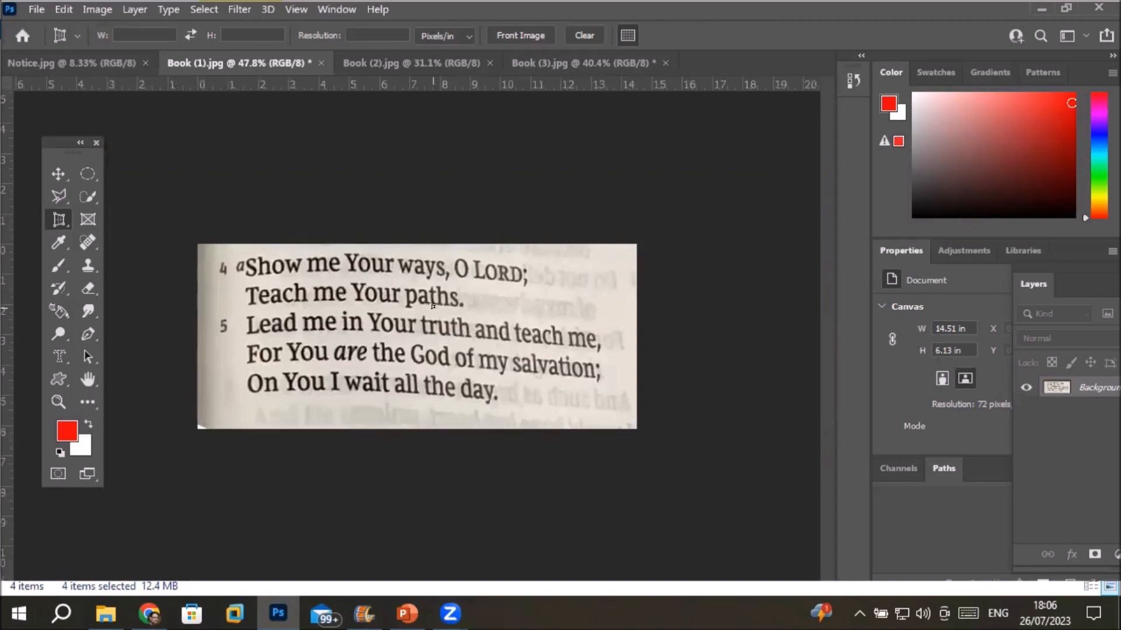
Switch to Notice.jpg and examine the tilted white bear notice at the foot of the signpost, both close up and in the whole photo
{"action": "left_click", "coordinate": [100, 61]}
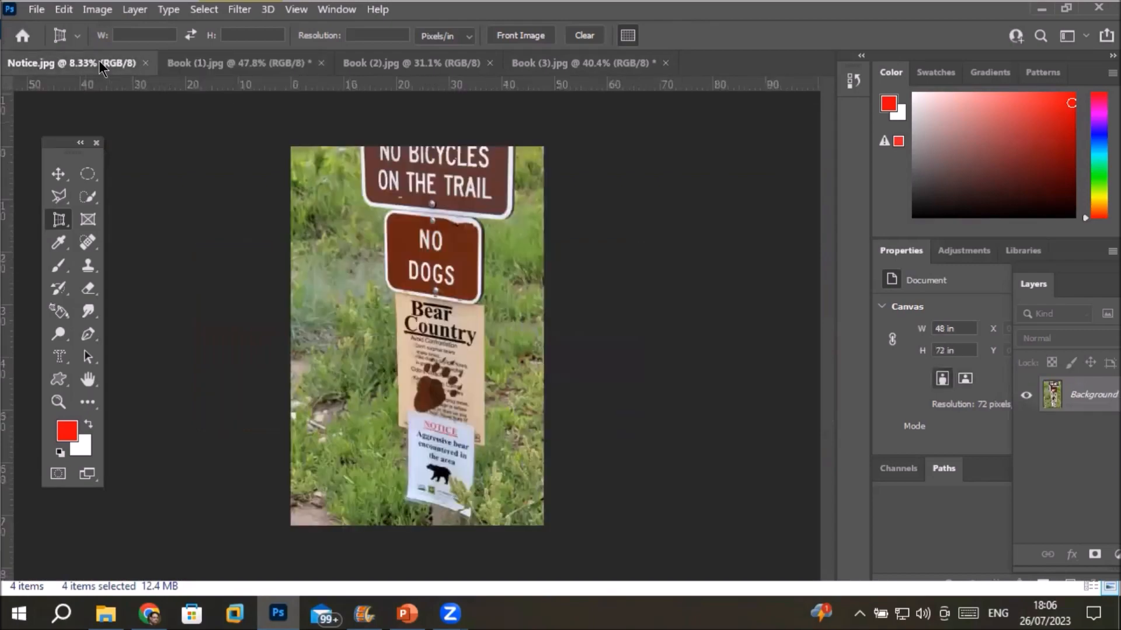
{"action": "scroll", "coordinate": [441, 483], "scroll_direction": "up", "scroll_amount": 8}
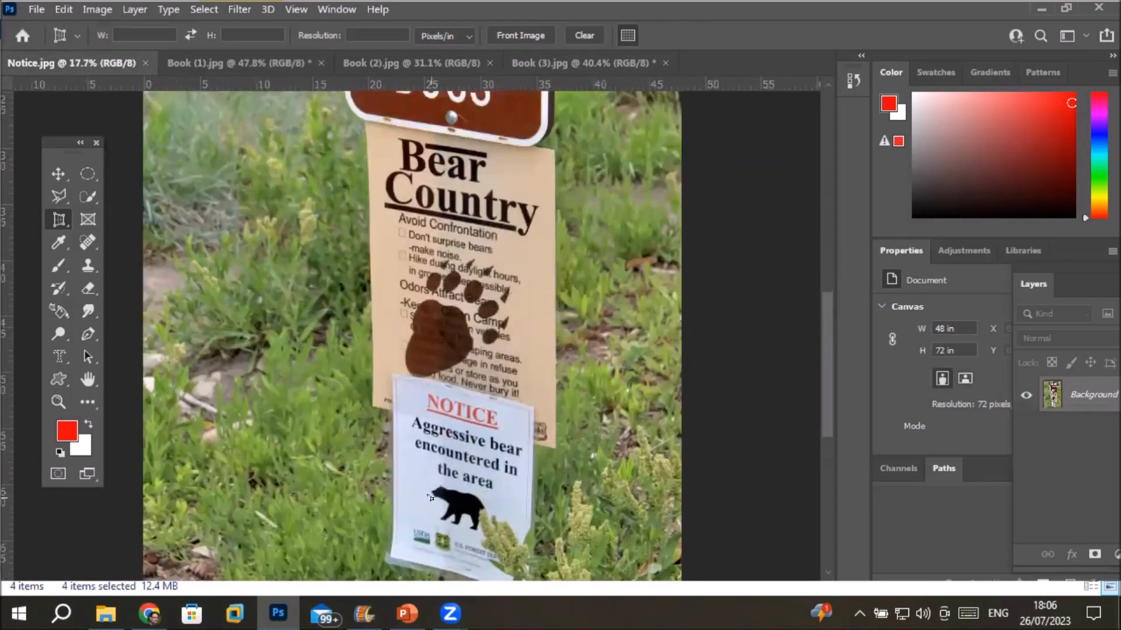
{"action": "scroll", "coordinate": [431, 497], "scroll_direction": "up", "scroll_amount": 2}
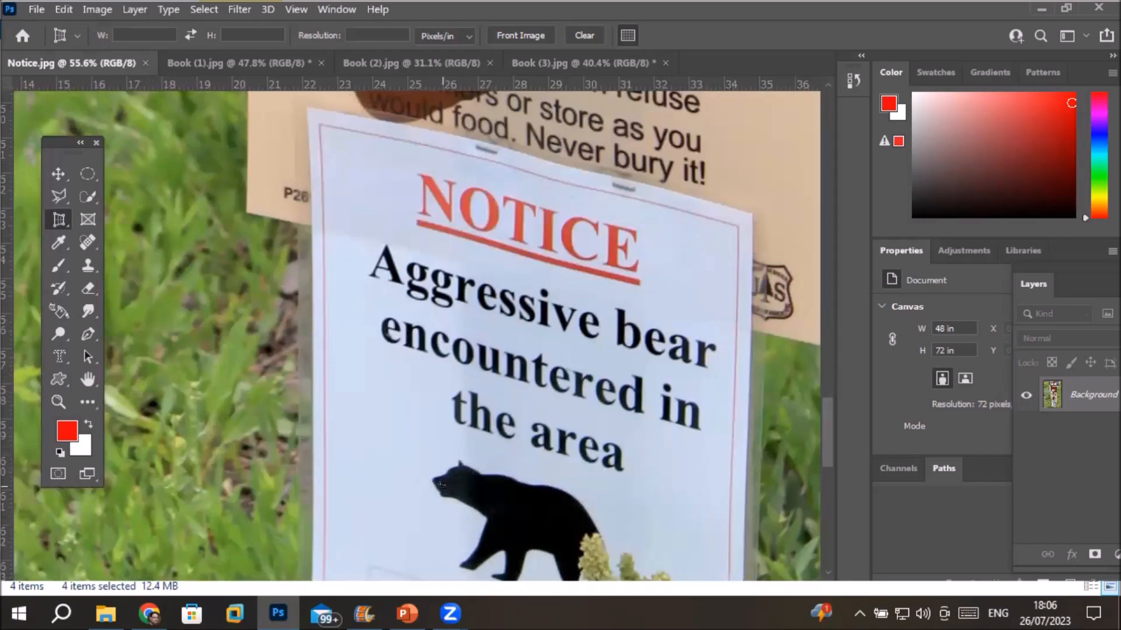
{"action": "scroll", "coordinate": [636, 274], "scroll_direction": "down", "scroll_amount": 2}
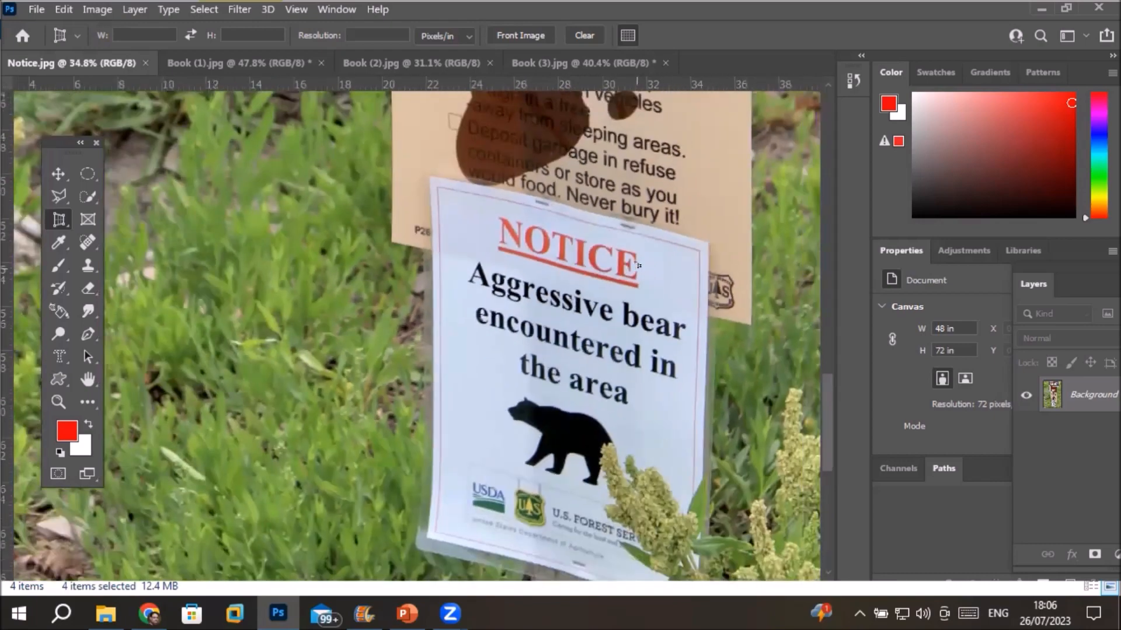
{"action": "scroll", "coordinate": [637, 273], "scroll_direction": "down", "scroll_amount": 4}
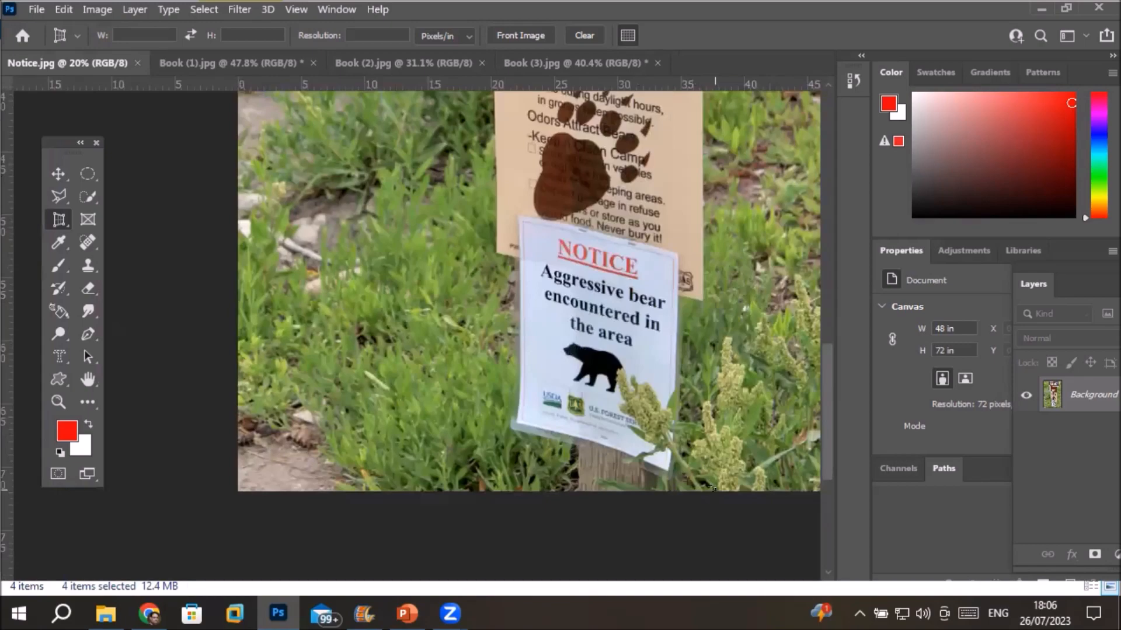
{"action": "scroll", "coordinate": [638, 268], "scroll_direction": "down", "scroll_amount": 3}
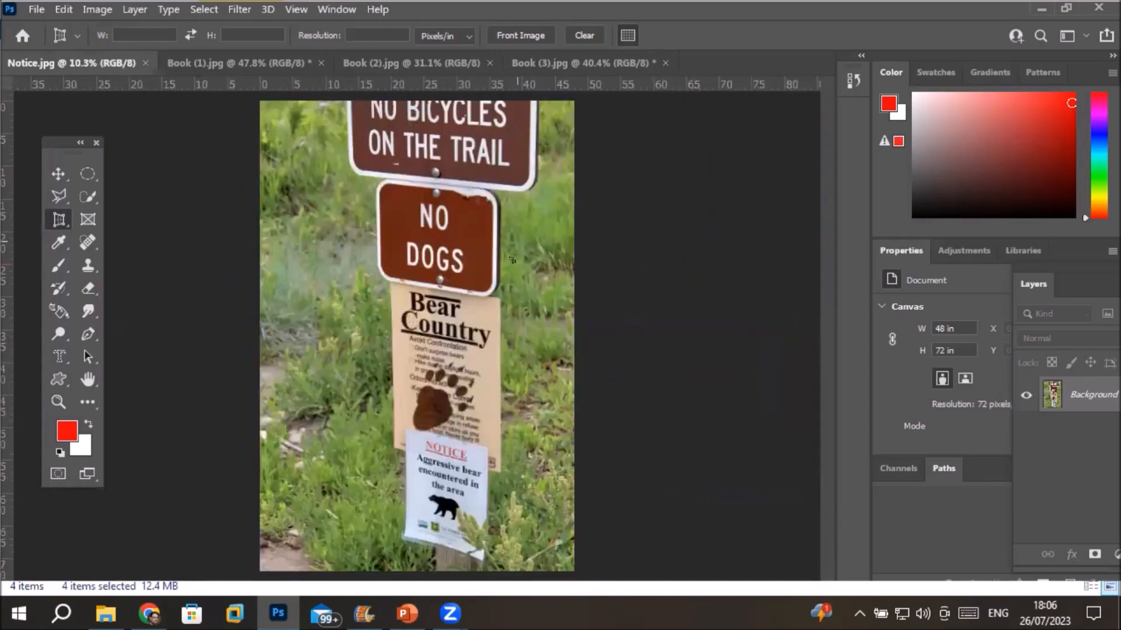
{"action": "scroll", "coordinate": [514, 286], "scroll_direction": "down", "scroll_amount": 1}
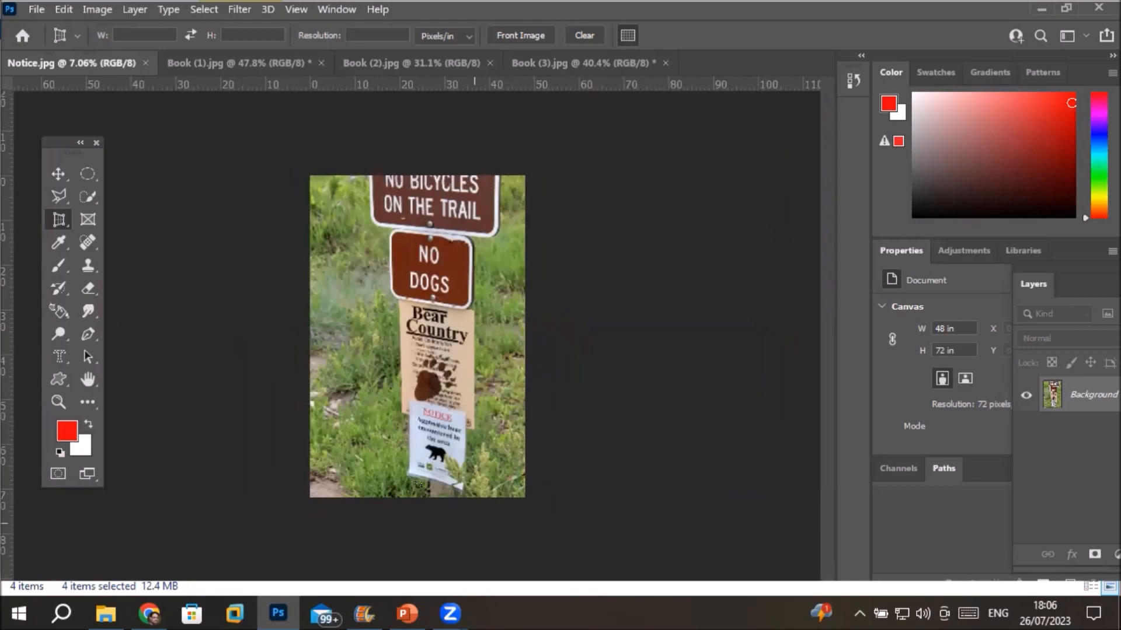
{"action": "scroll", "coordinate": [417, 483], "scroll_direction": "up", "scroll_amount": 6}
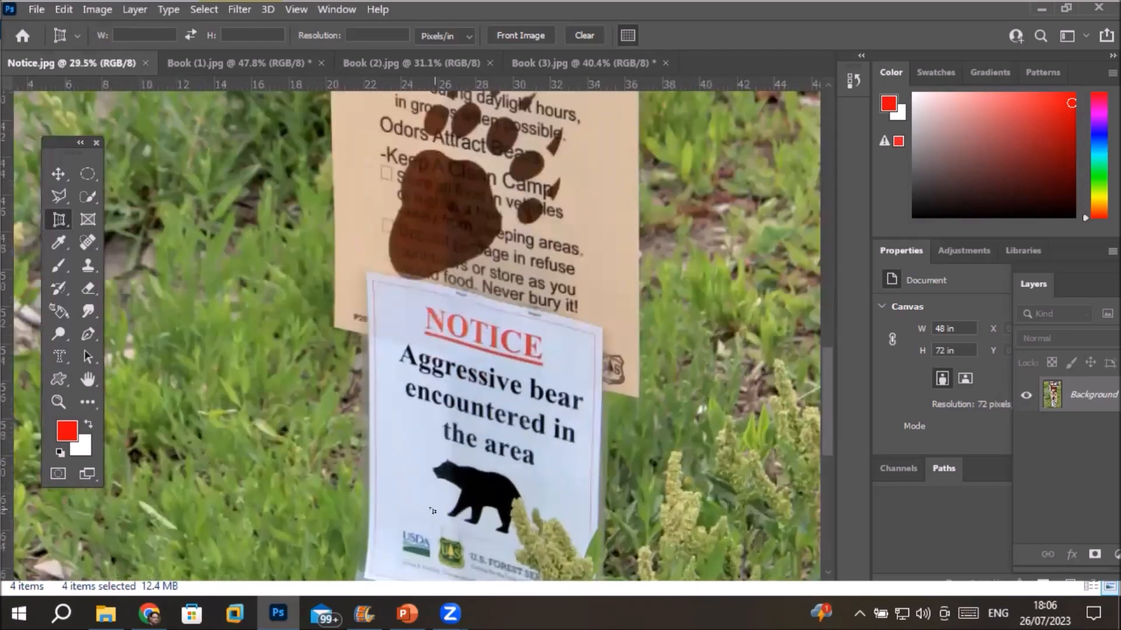
{"action": "scroll", "coordinate": [442, 503], "scroll_direction": "up", "scroll_amount": 1}
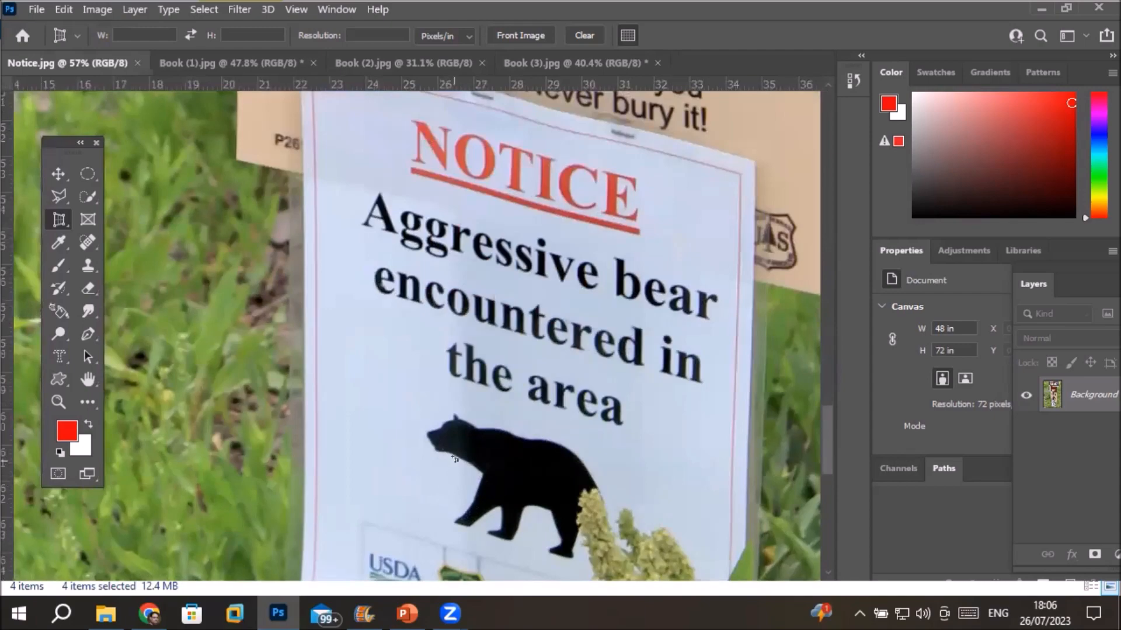
{"action": "scroll", "coordinate": [455, 460], "scroll_direction": "down", "scroll_amount": 1}
{"action": "scroll", "coordinate": [455, 459], "scroll_direction": "down", "scroll_amount": 2}
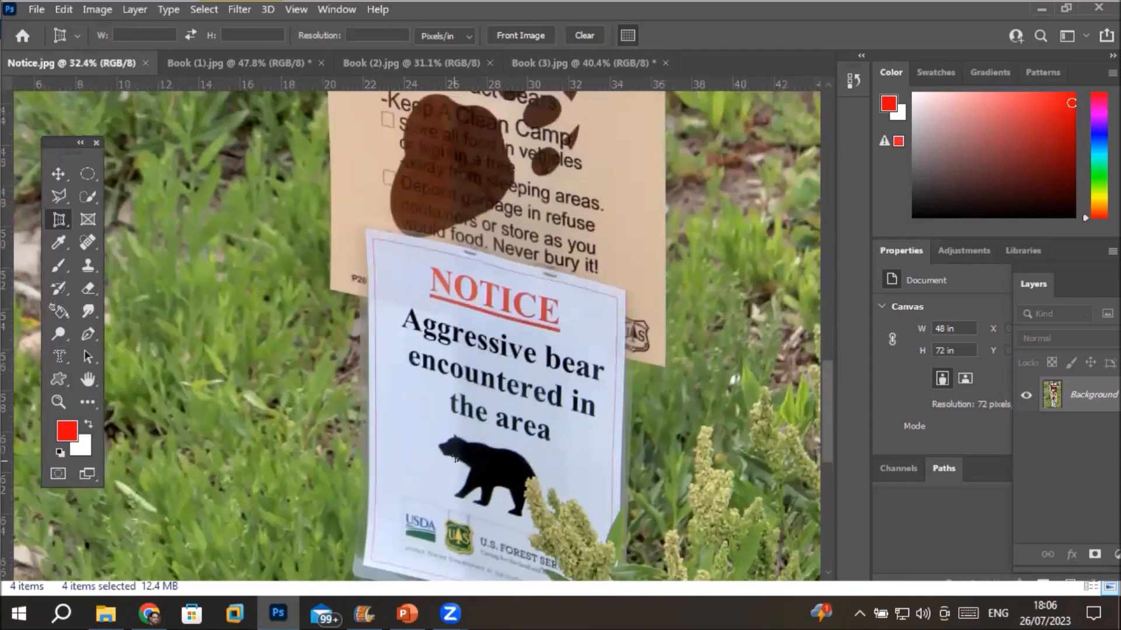
{"action": "scroll", "coordinate": [455, 459], "scroll_direction": "down", "scroll_amount": 3}
{"action": "scroll", "coordinate": [455, 459], "scroll_direction": "down", "scroll_amount": 3}
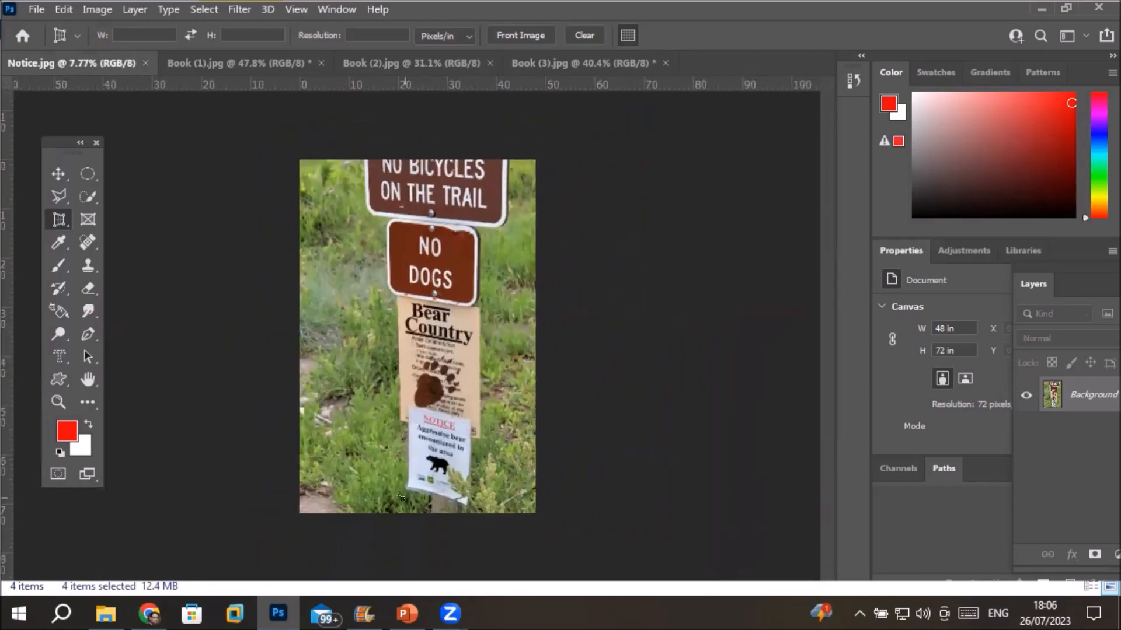
{"action": "scroll", "coordinate": [400, 497], "scroll_direction": "up", "scroll_amount": 5}
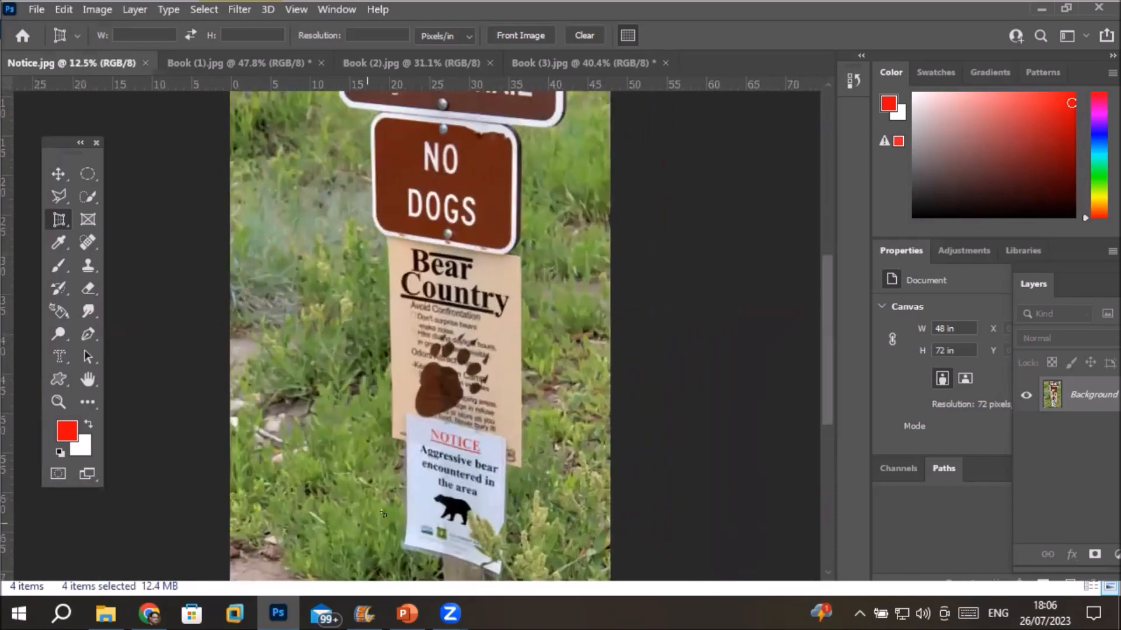
{"action": "scroll", "coordinate": [382, 514], "scroll_direction": "up", "scroll_amount": 6}
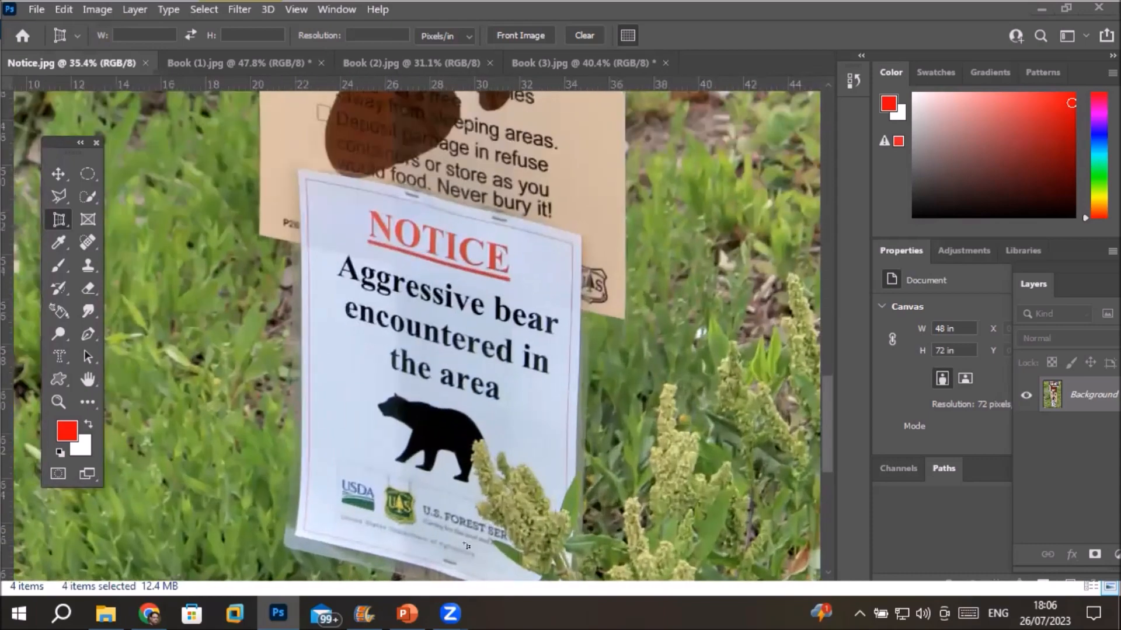
{"action": "scroll", "coordinate": [466, 545], "scroll_direction": "down", "scroll_amount": 7}
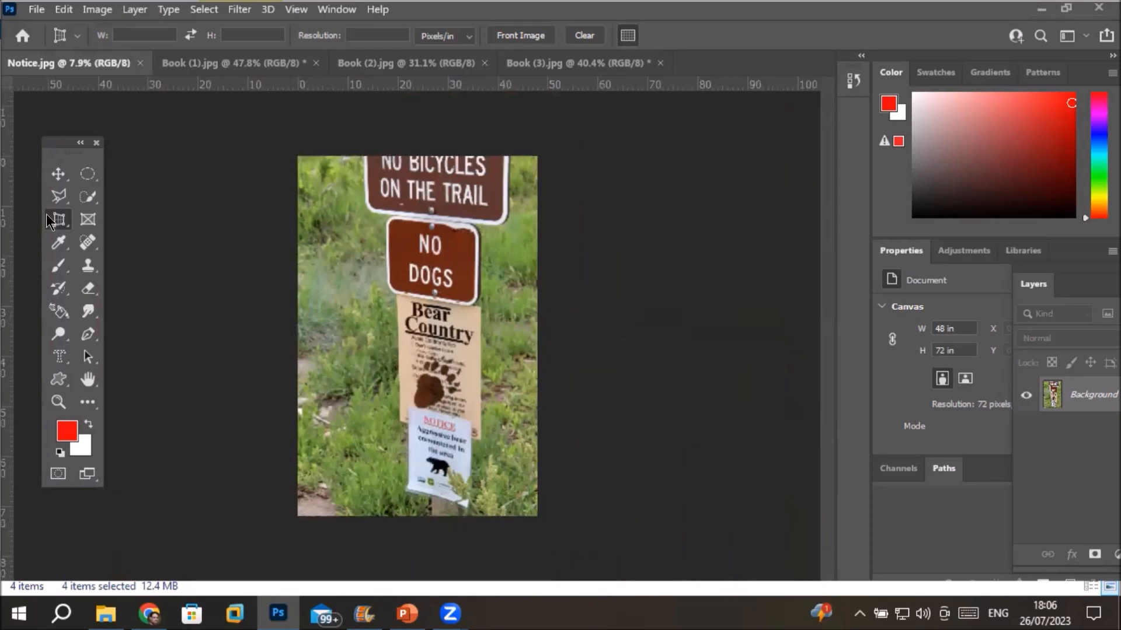
Outline the tilted white bear notice in Notice.jpg with a four-corner perspective crop frame and apply the perspective crop
{"action": "left_click", "coordinate": [48, 215]}
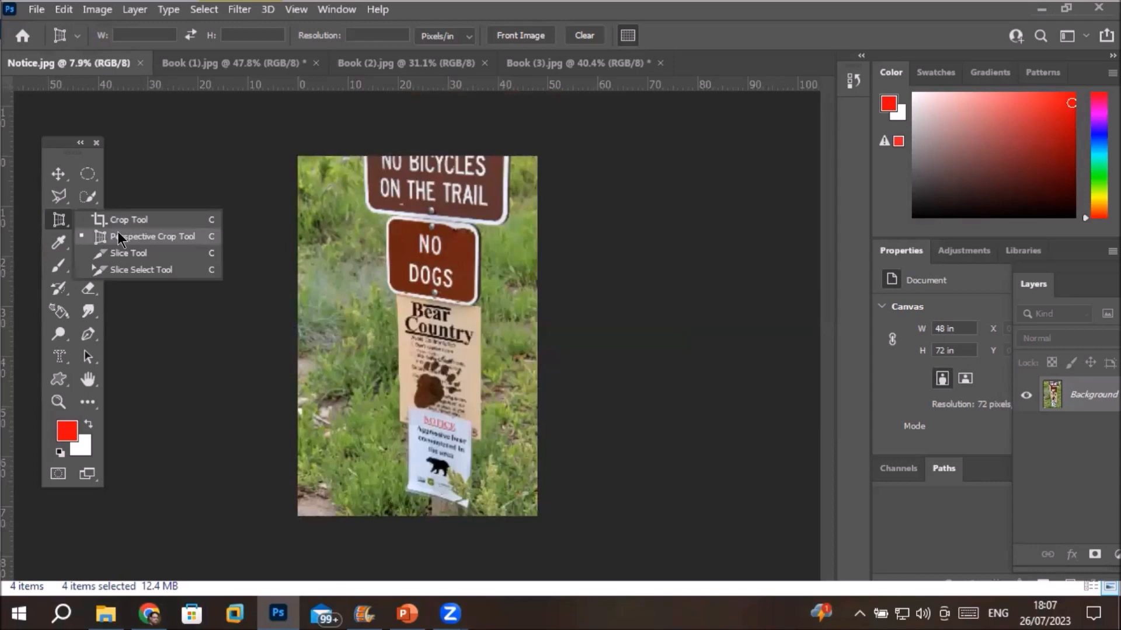
{"action": "left_click", "coordinate": [154, 236]}
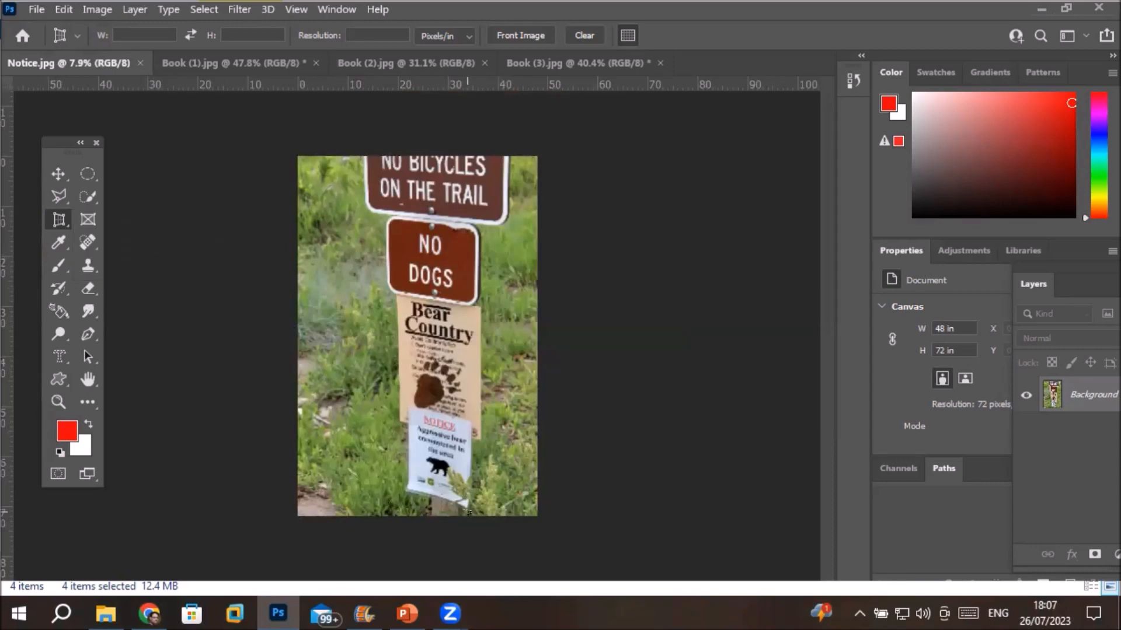
{"action": "scroll", "coordinate": [426, 468], "scroll_direction": "up", "scroll_amount": 4}
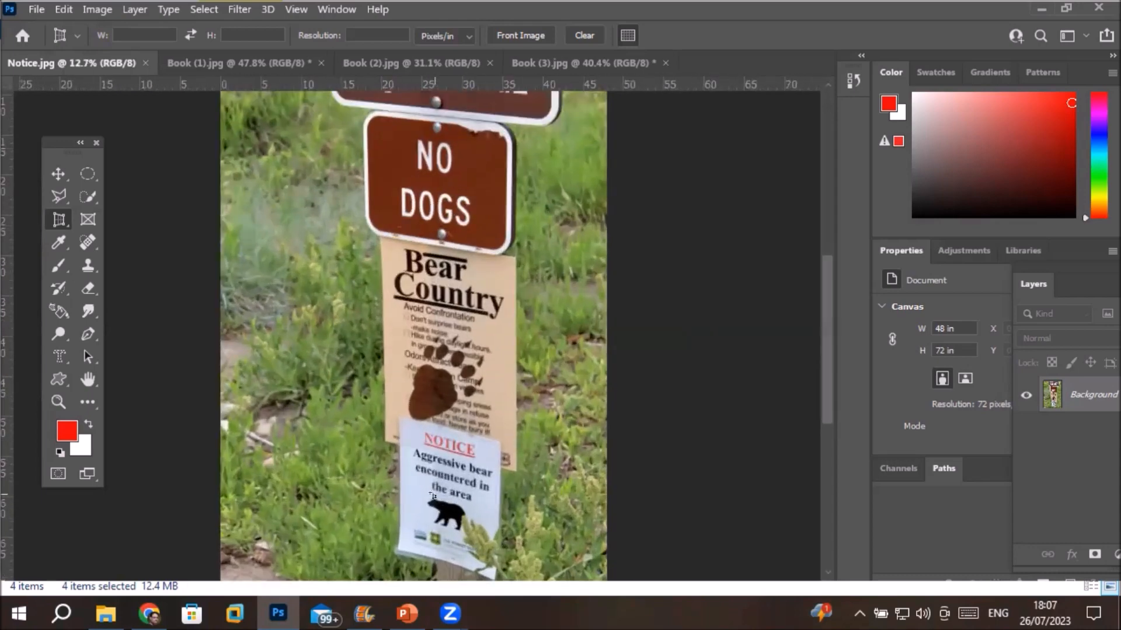
{"action": "left_click", "coordinate": [392, 402]}
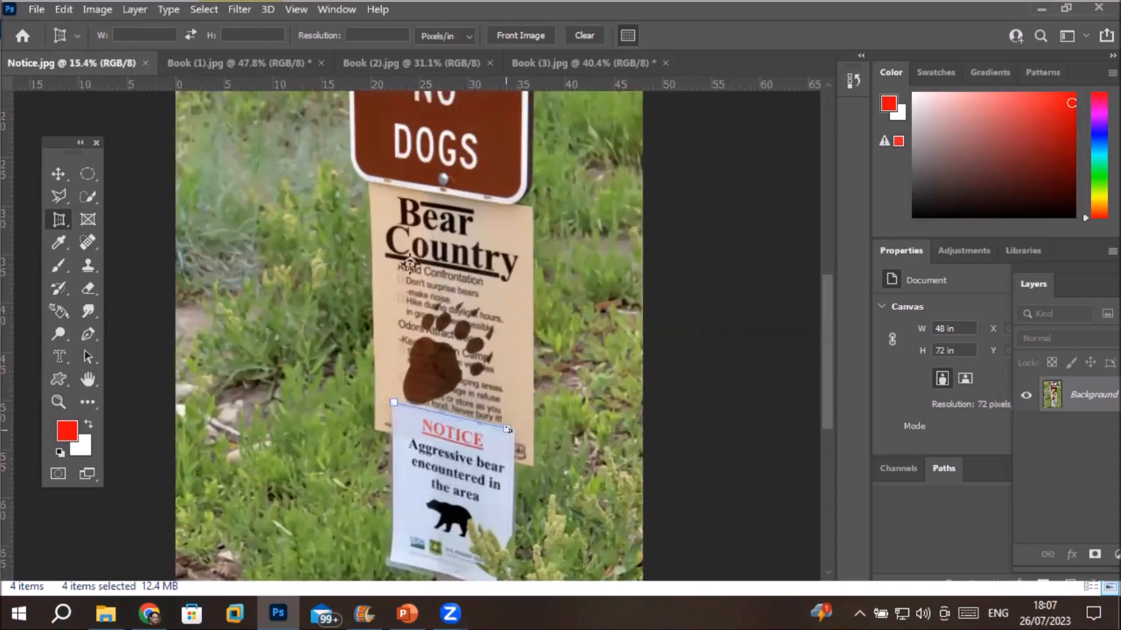
{"action": "left_click", "coordinate": [512, 432]}
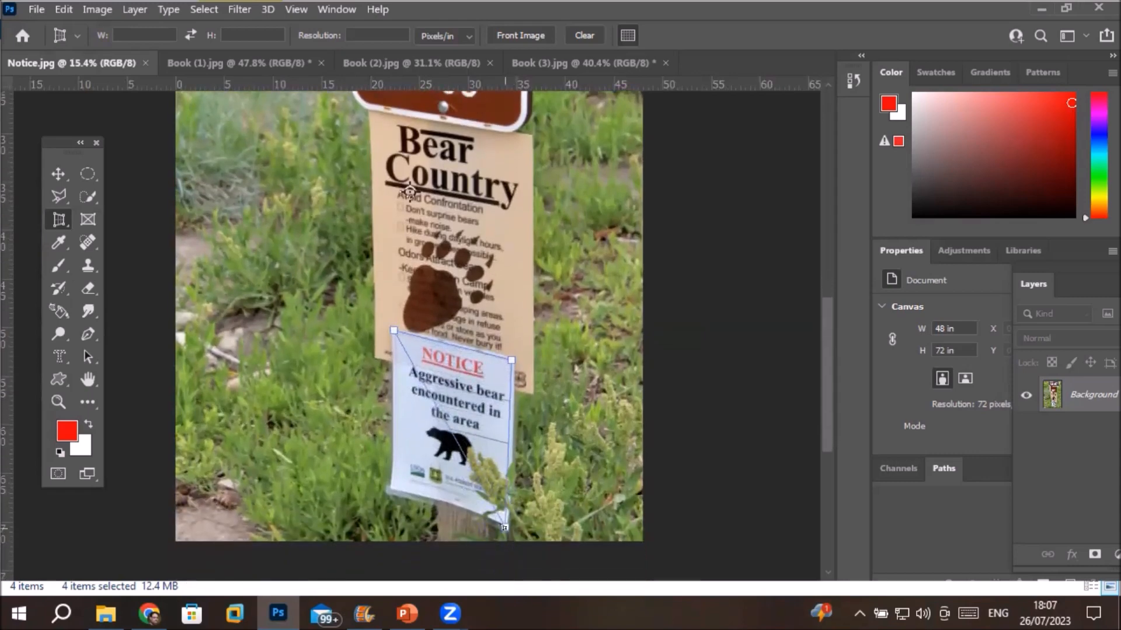
{"action": "left_click", "coordinate": [505, 527]}
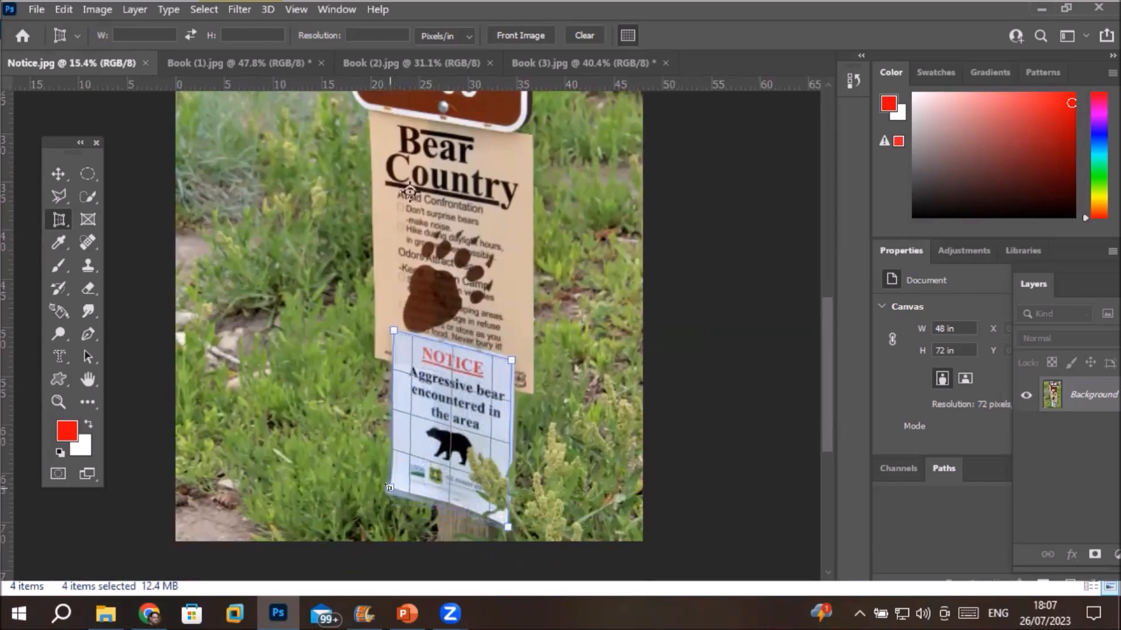
{"action": "left_click", "coordinate": [389, 487]}
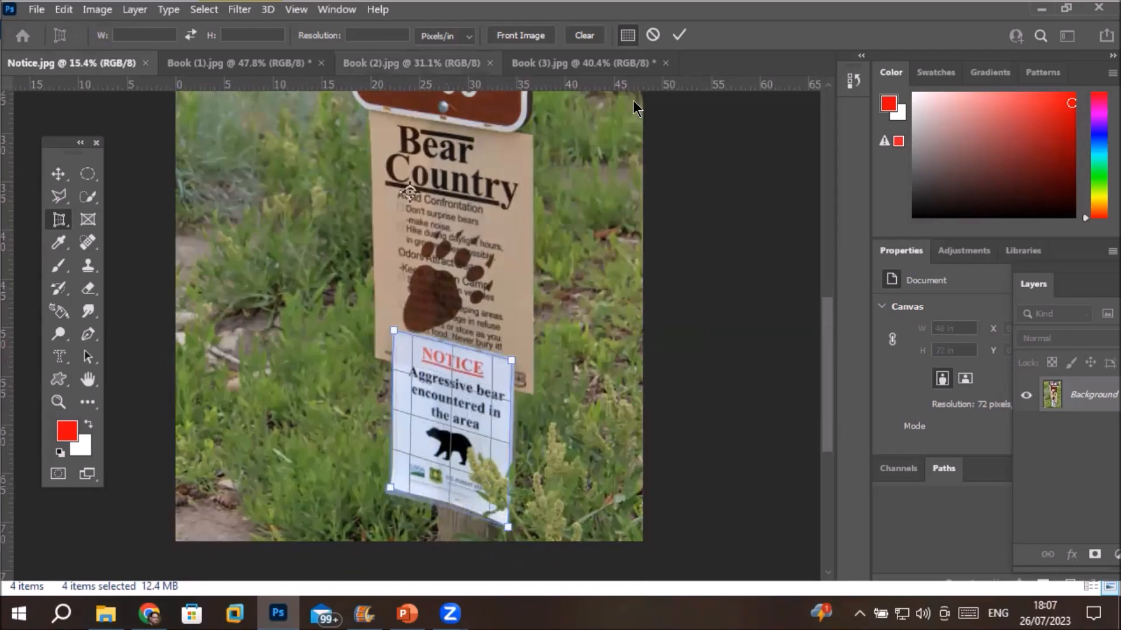
{"action": "left_click", "coordinate": [678, 35]}
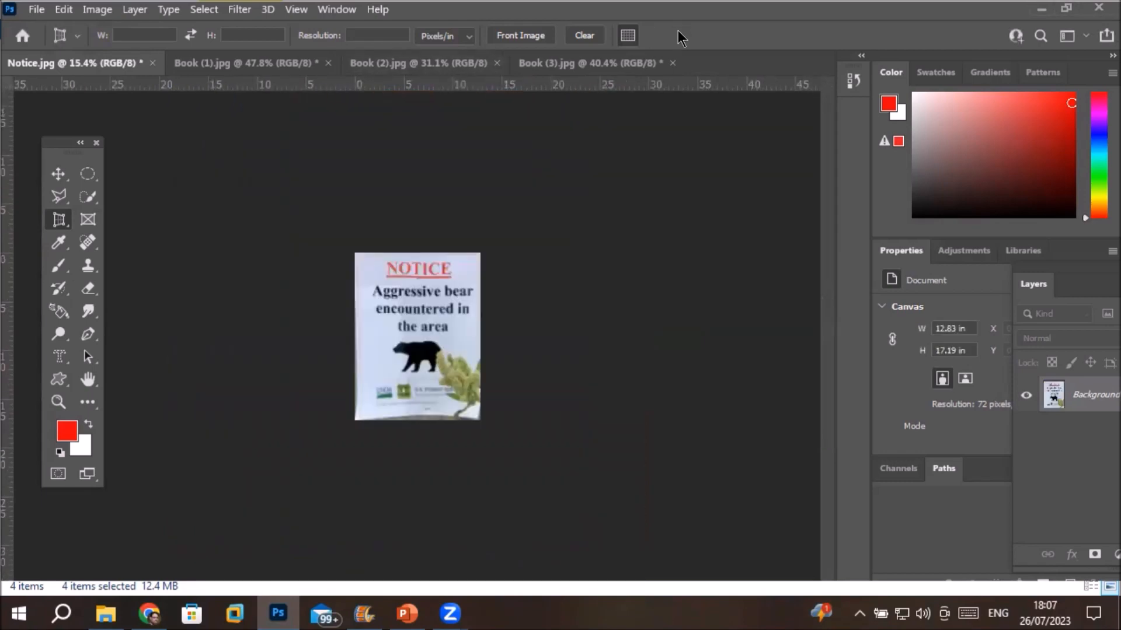
{"action": "scroll", "coordinate": [401, 353], "scroll_direction": "up", "scroll_amount": 2}
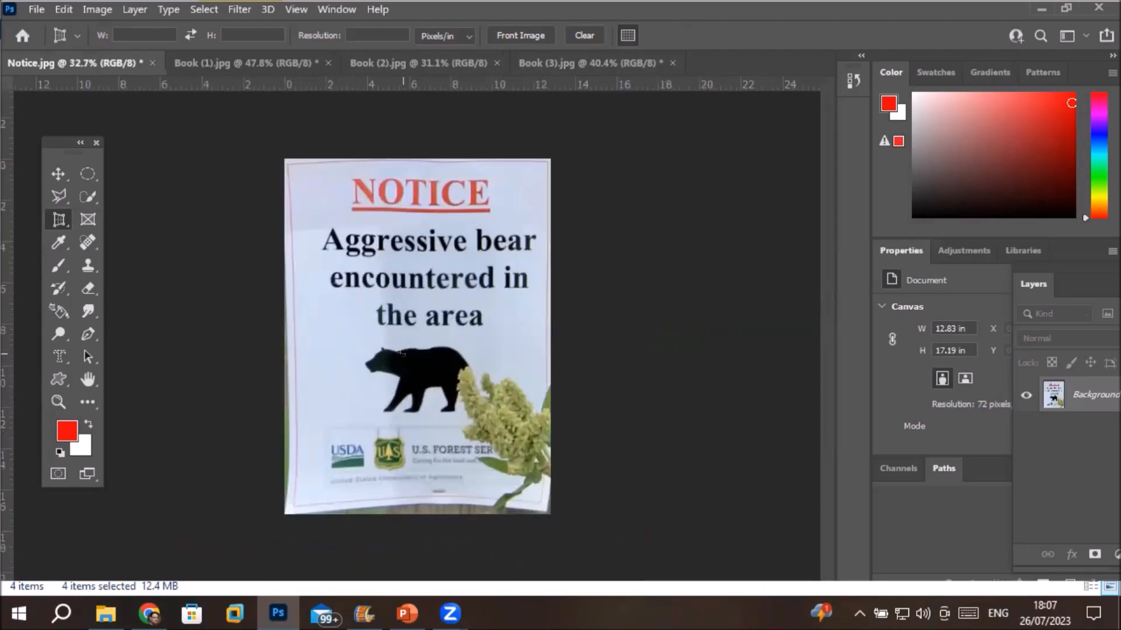
{"action": "scroll", "coordinate": [401, 353], "scroll_direction": "up", "scroll_amount": 2}
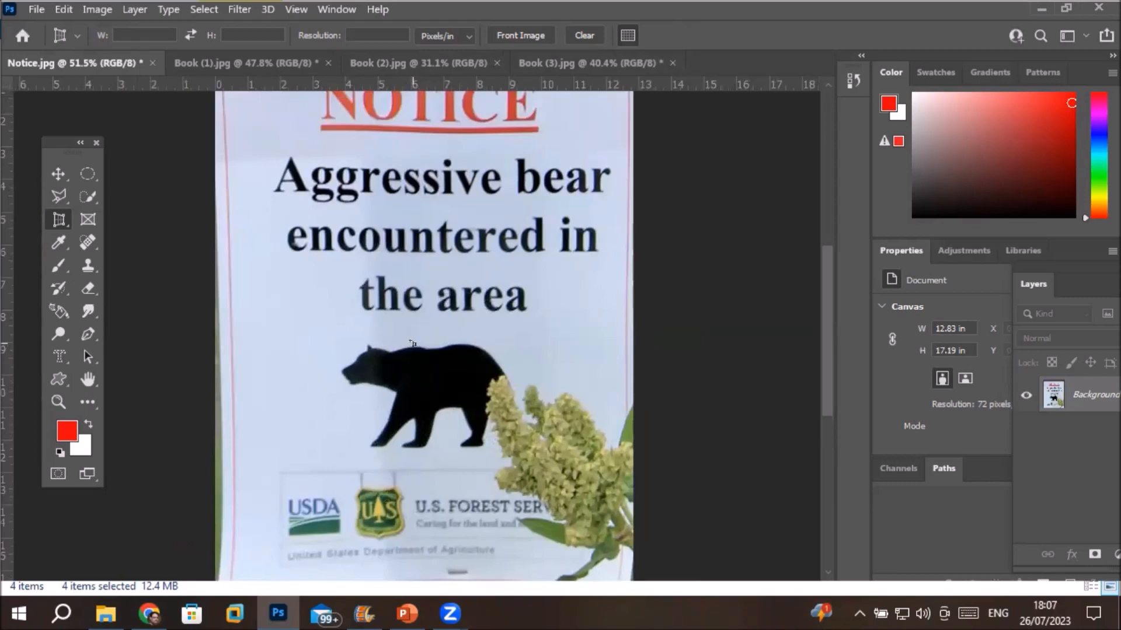
{"action": "scroll", "coordinate": [412, 344], "scroll_direction": "down", "scroll_amount": 2}
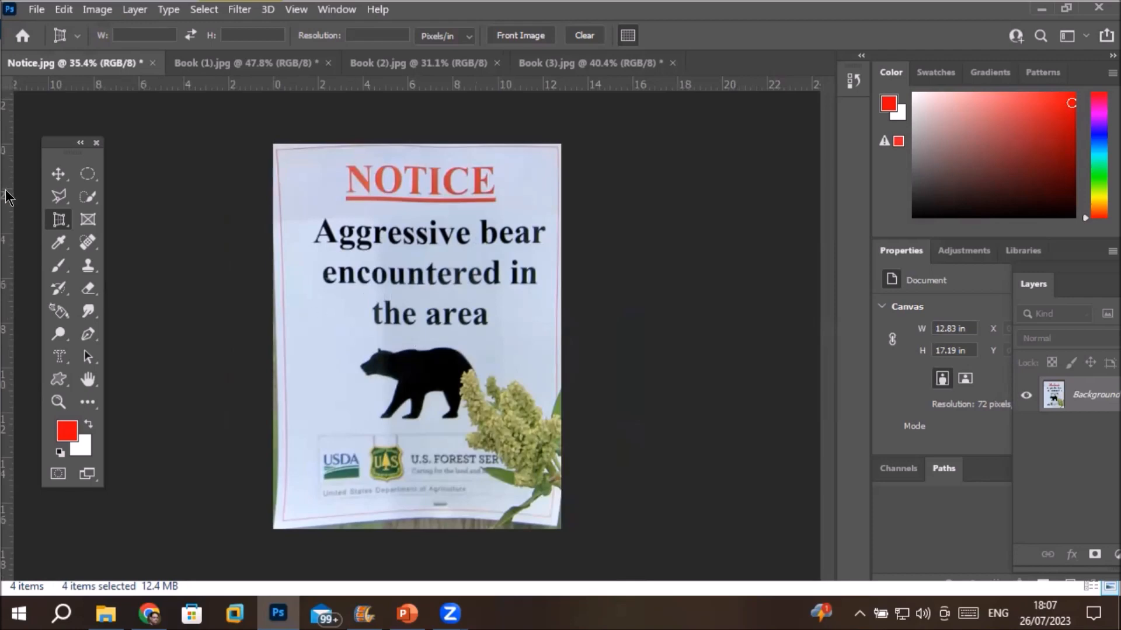
Switch from the Perspective Crop Tool to the Slice Tool
{"action": "right_click", "coordinate": [57, 226]}
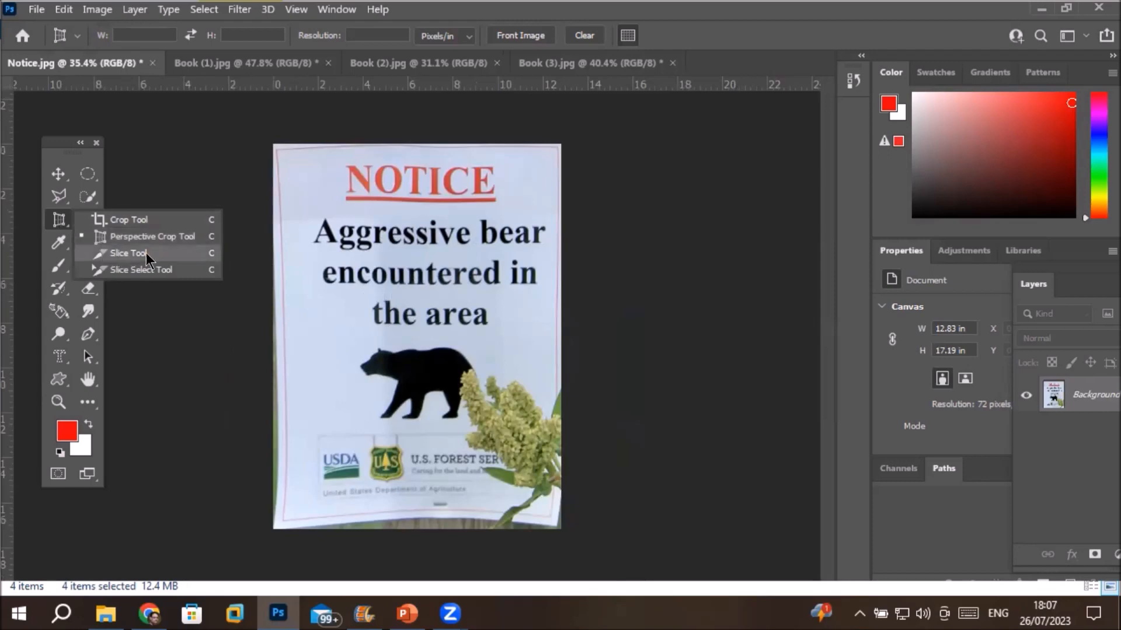
{"action": "left_click", "coordinate": [54, 220]}
{"action": "right_click", "coordinate": [52, 219]}
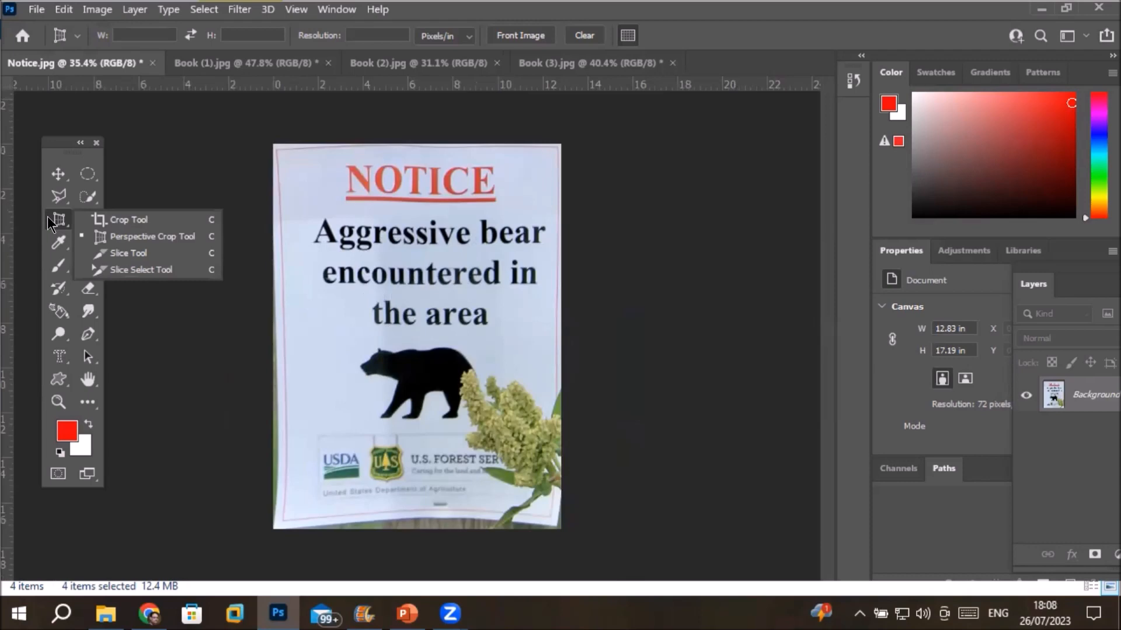
{"action": "left_click", "coordinate": [47, 217]}
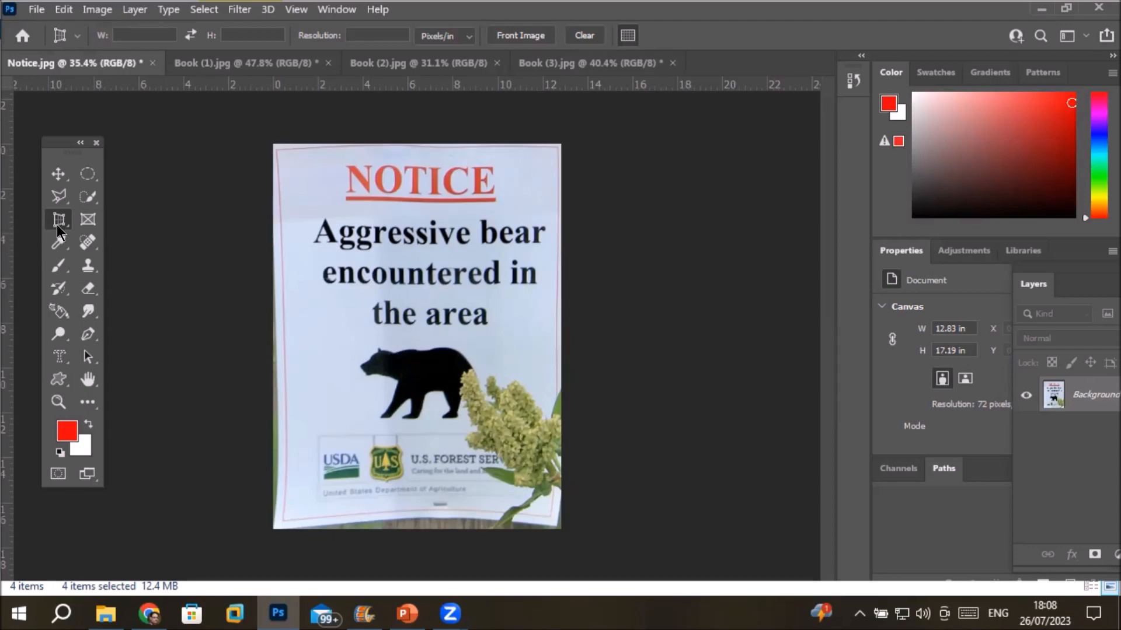
{"action": "right_click", "coordinate": [57, 229]}
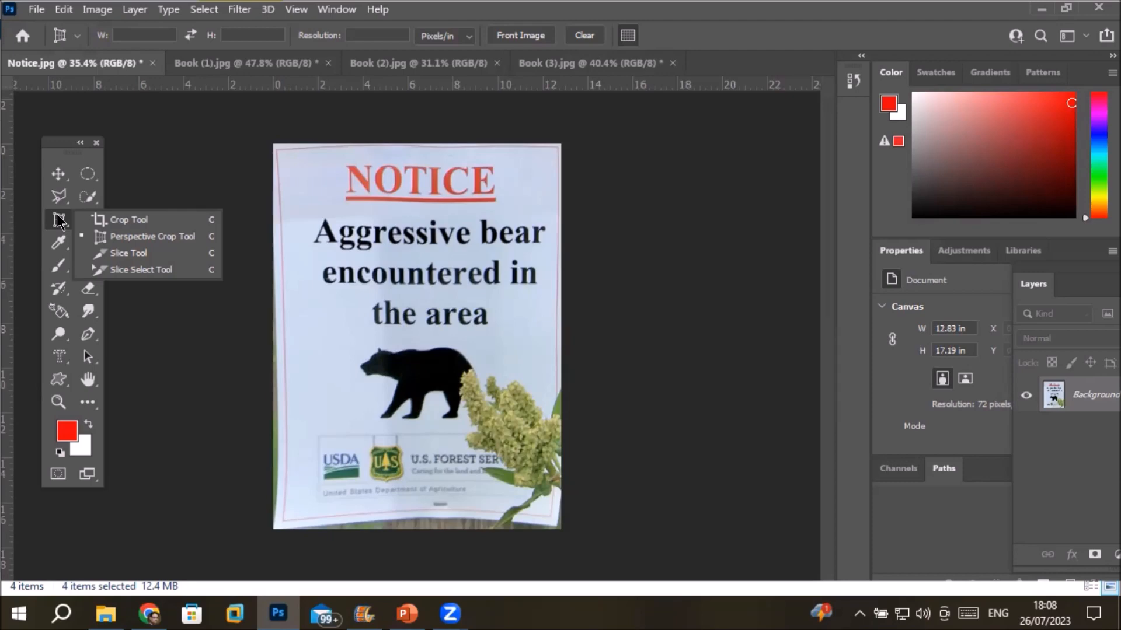
{"action": "left_click", "coordinate": [144, 250]}
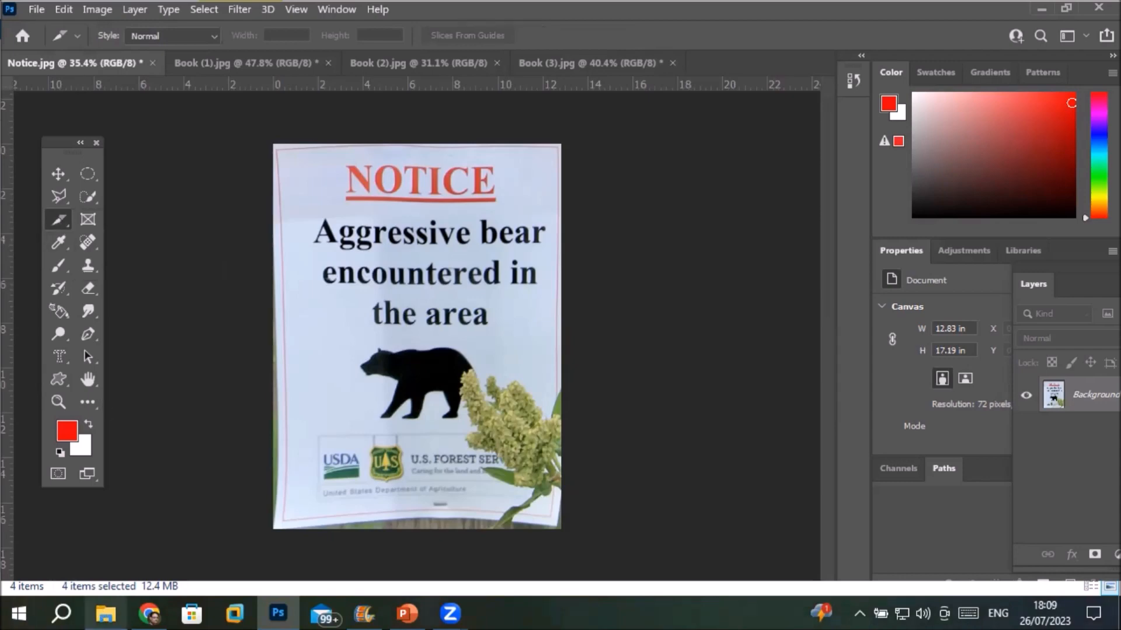
From the Computer room Products folder inside Images, open the photo of the man in green between two women in Photoshop
{"action": "left_click", "coordinate": [106, 614]}
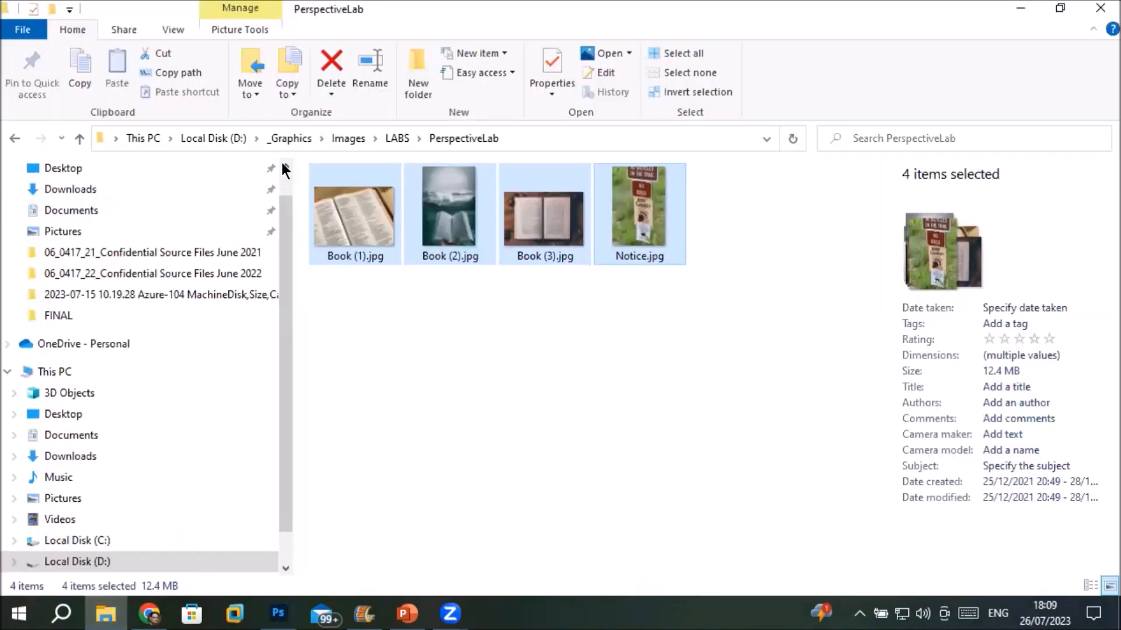
{"action": "left_click", "coordinate": [348, 138]}
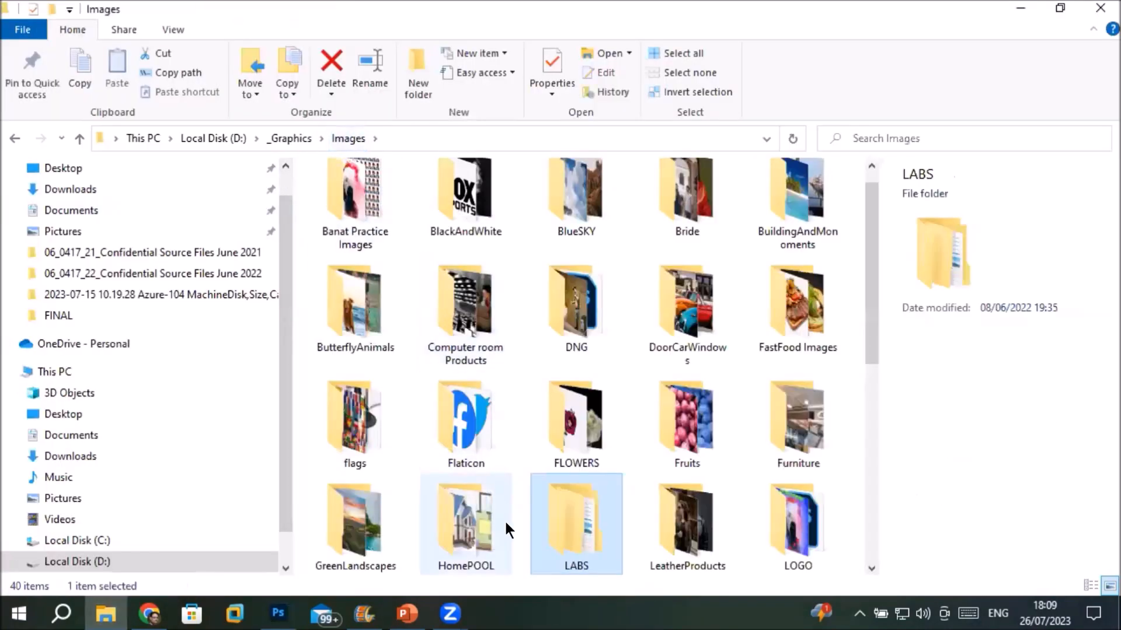
{"action": "double_click", "coordinate": [461, 313]}
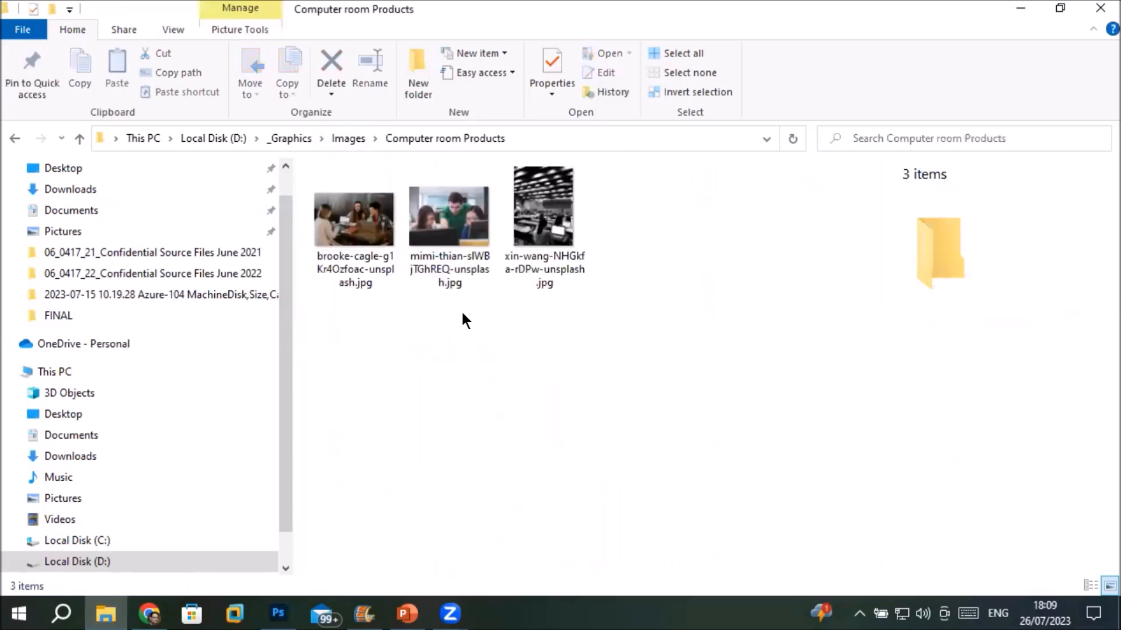
{"action": "double_click", "coordinate": [443, 222]}
{"action": "left_click", "coordinate": [750, 313]}
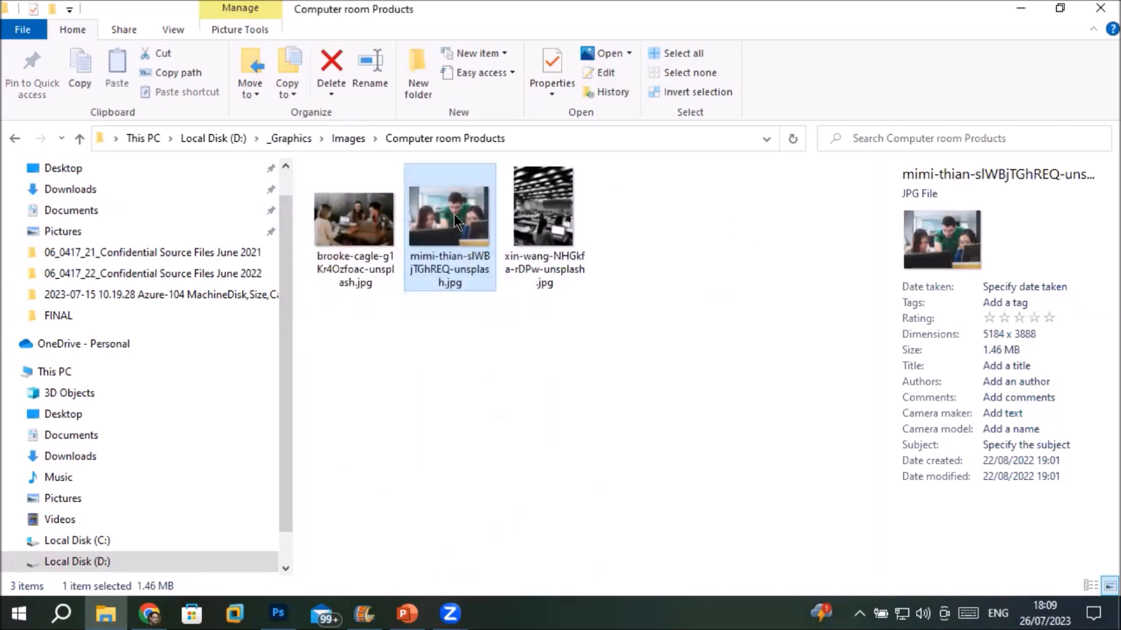
{"action": "left_click_drag", "start_coordinate": [450, 230], "coordinate": [748, 60]}
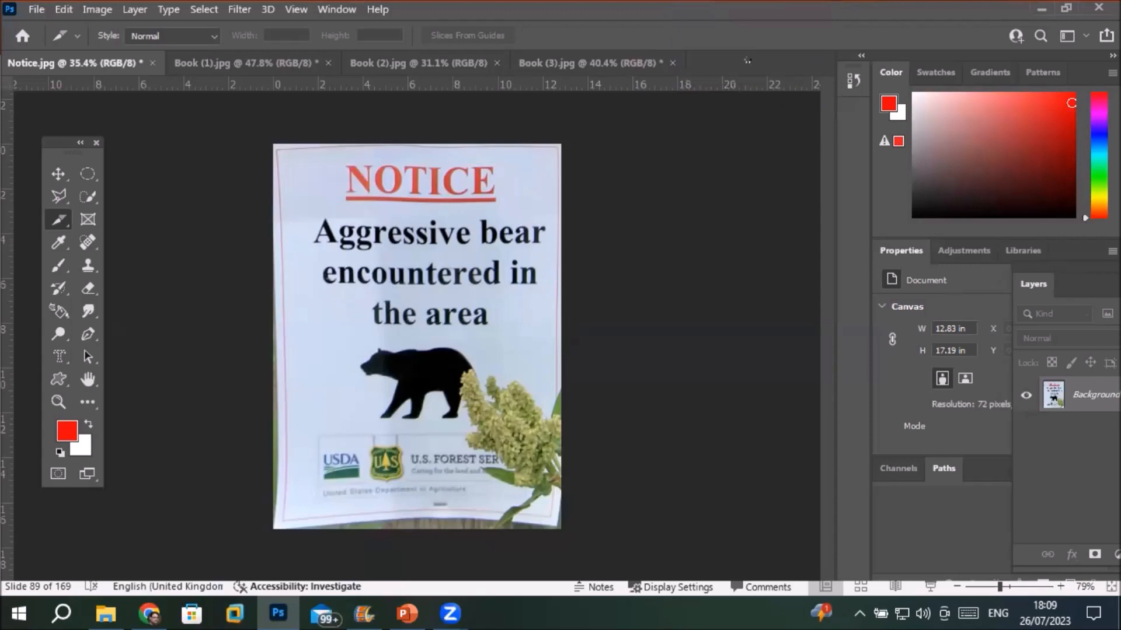
Try slicing the photo's left third around the woman, about 26.3 by 53.8 in, and undo the slice
{"action": "scroll", "coordinate": [306, 429], "scroll_direction": "up", "scroll_amount": 2}
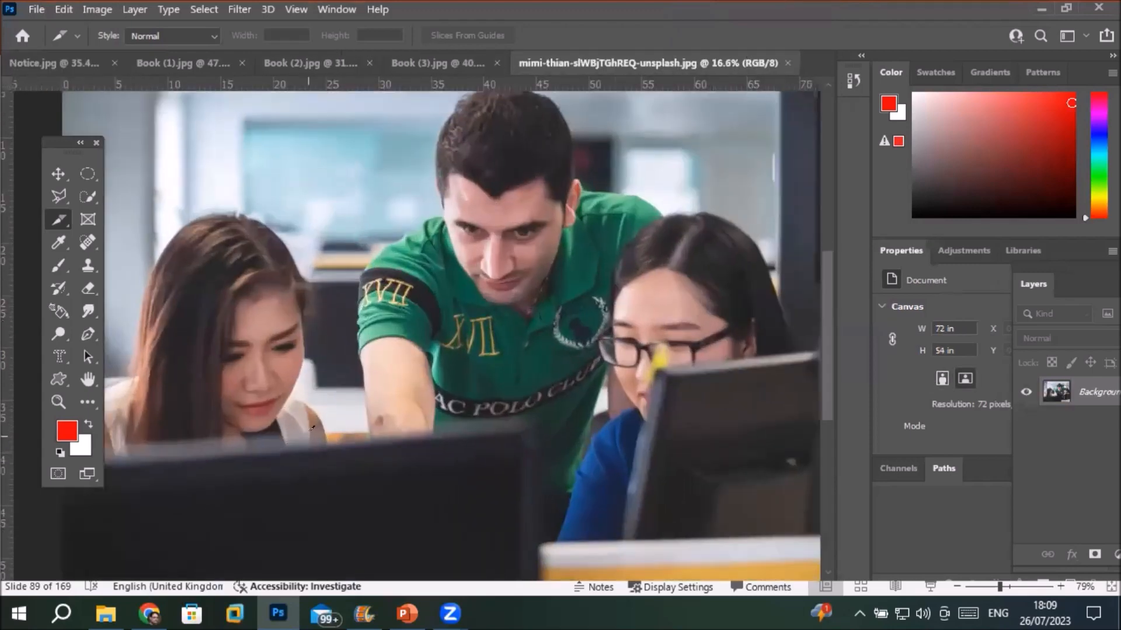
{"action": "scroll", "coordinate": [323, 411], "scroll_direction": "down", "scroll_amount": 1}
{"action": "scroll", "coordinate": [326, 410], "scroll_direction": "down", "scroll_amount": 1}
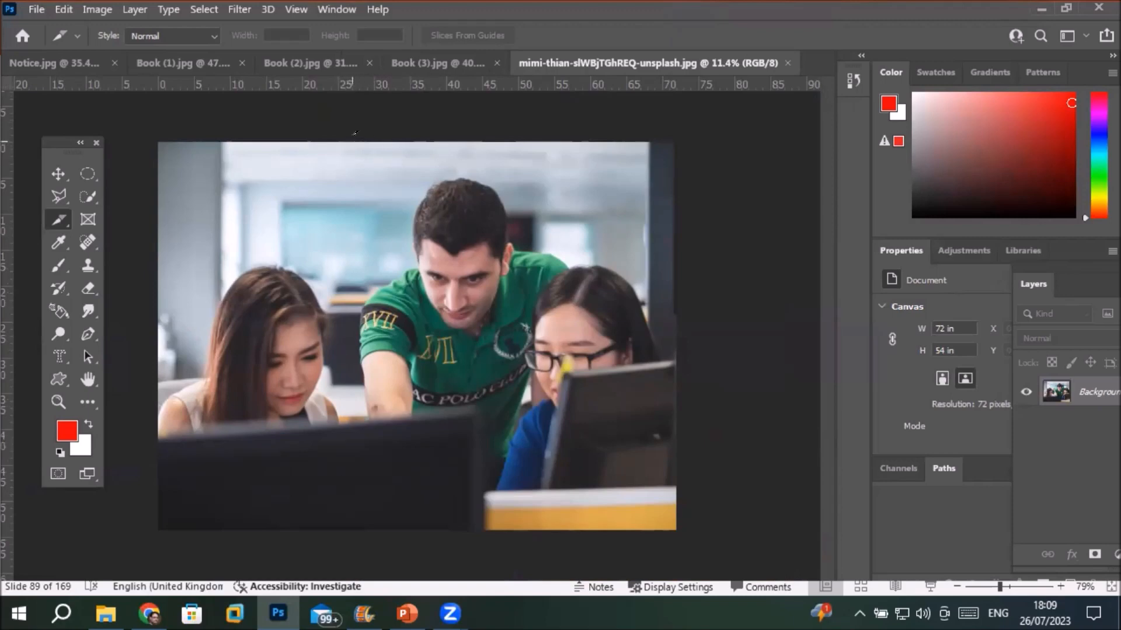
{"action": "scroll", "coordinate": [413, 350], "scroll_direction": "down", "scroll_amount": 1}
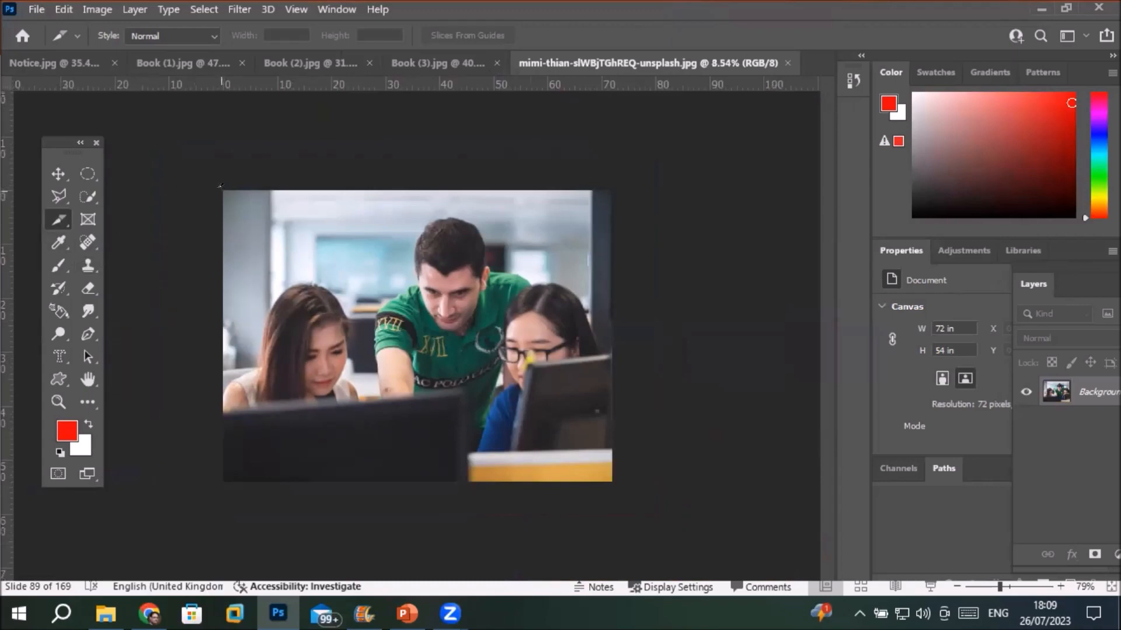
{"action": "left_click_drag", "start_coordinate": [228, 186], "coordinate": [368, 473]}
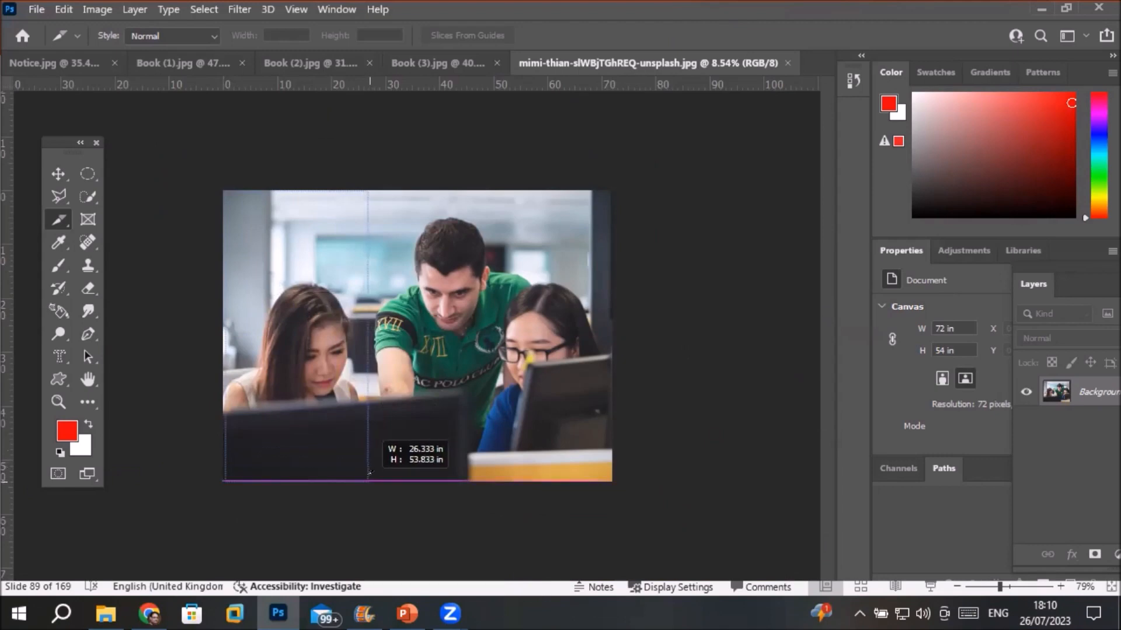
{"action": "left_click_drag", "start_coordinate": [369, 473], "coordinate": [368, 472]}
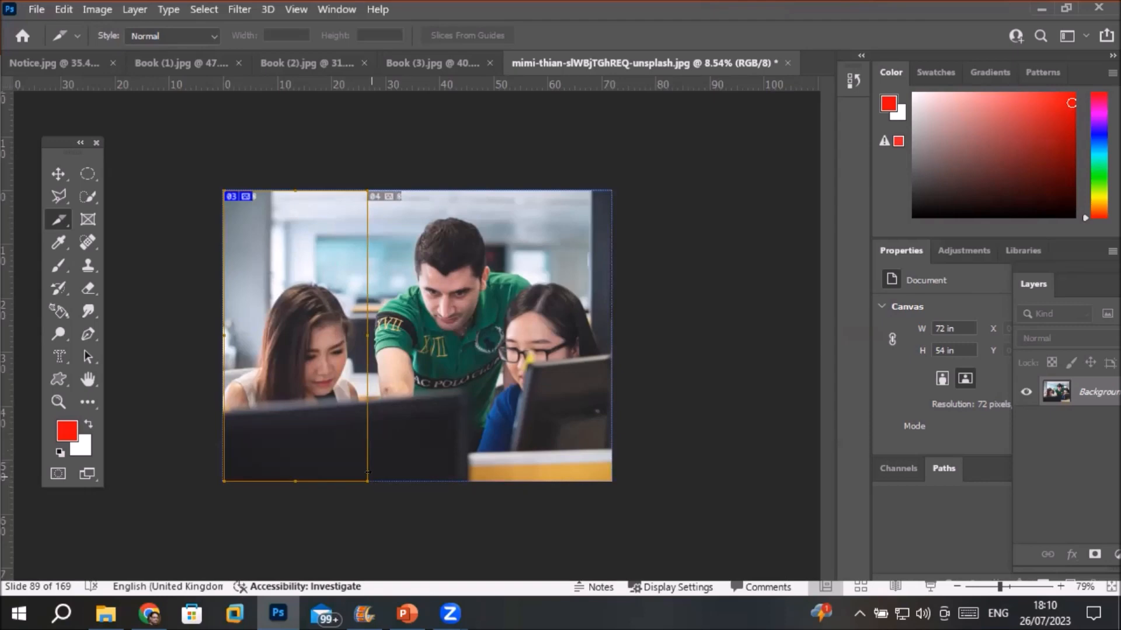
{"action": "key", "text": "ctrl+z"}
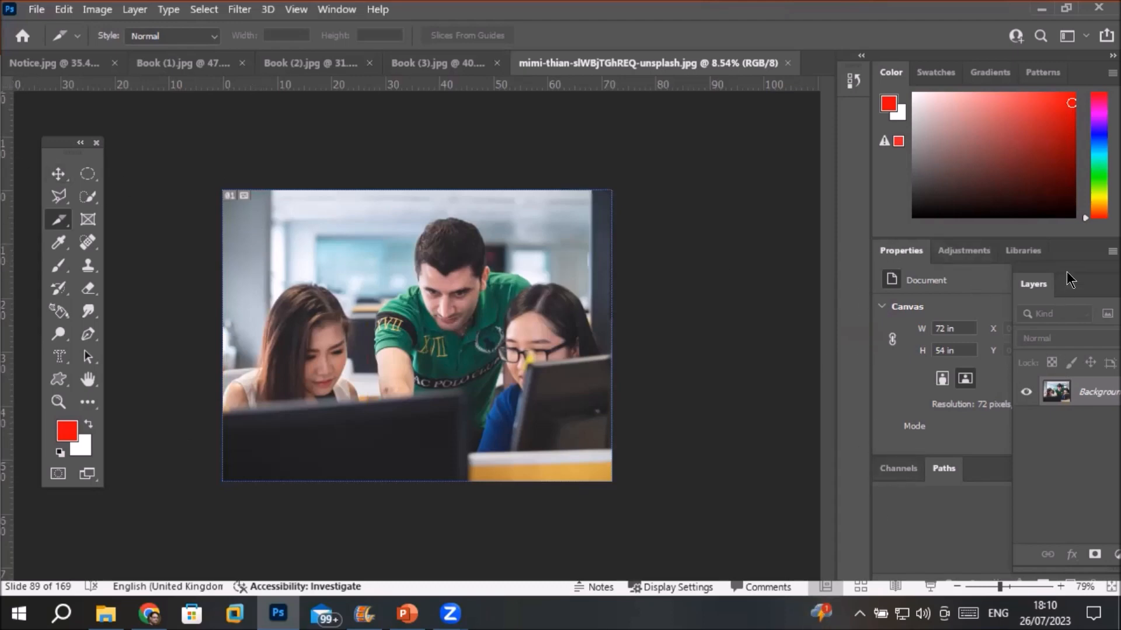
Float the Layers panel beside the photo, try unlocking the Background layer, and undo the unlock
{"action": "left_click_drag", "start_coordinate": [1076, 287], "coordinate": [692, 148]}
{"action": "left_click", "coordinate": [787, 259]}
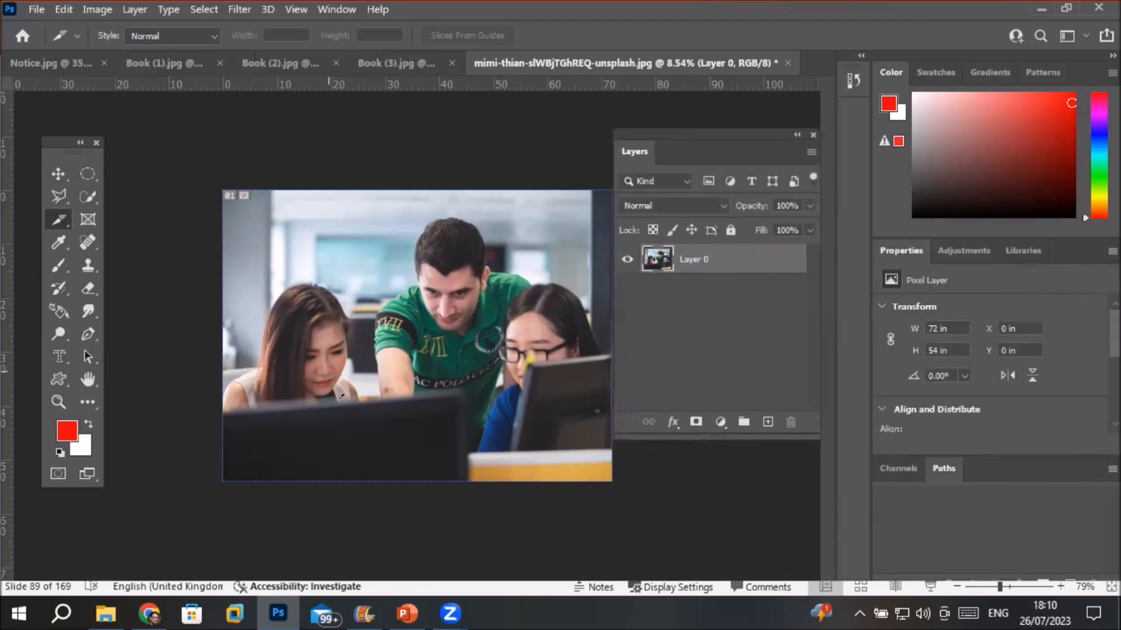
{"action": "key", "text": "ctrl+z"}
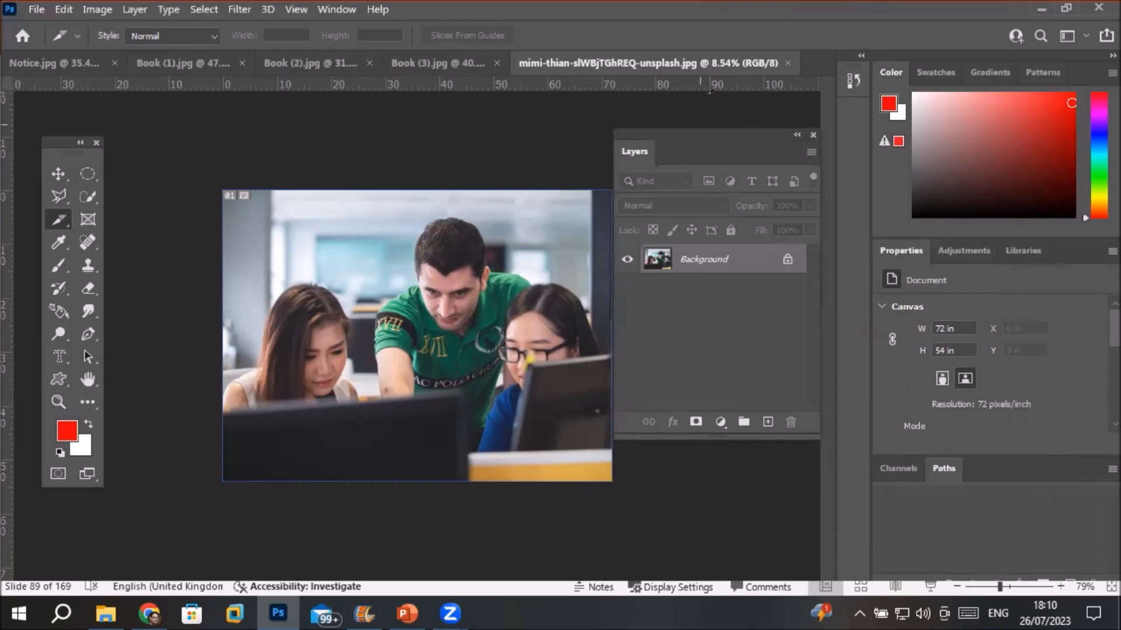
{"action": "left_click_drag", "start_coordinate": [708, 138], "coordinate": [756, 262]}
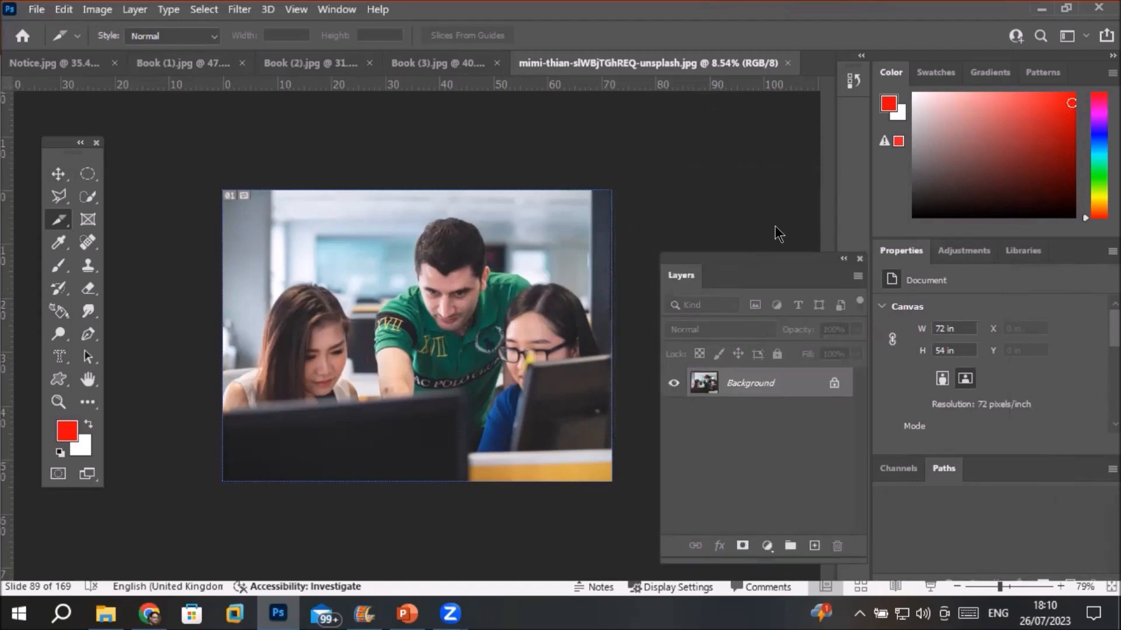
Open and enlarge the History panel, and revert the photo to its original opening snapshot
{"action": "left_click", "coordinate": [853, 80]}
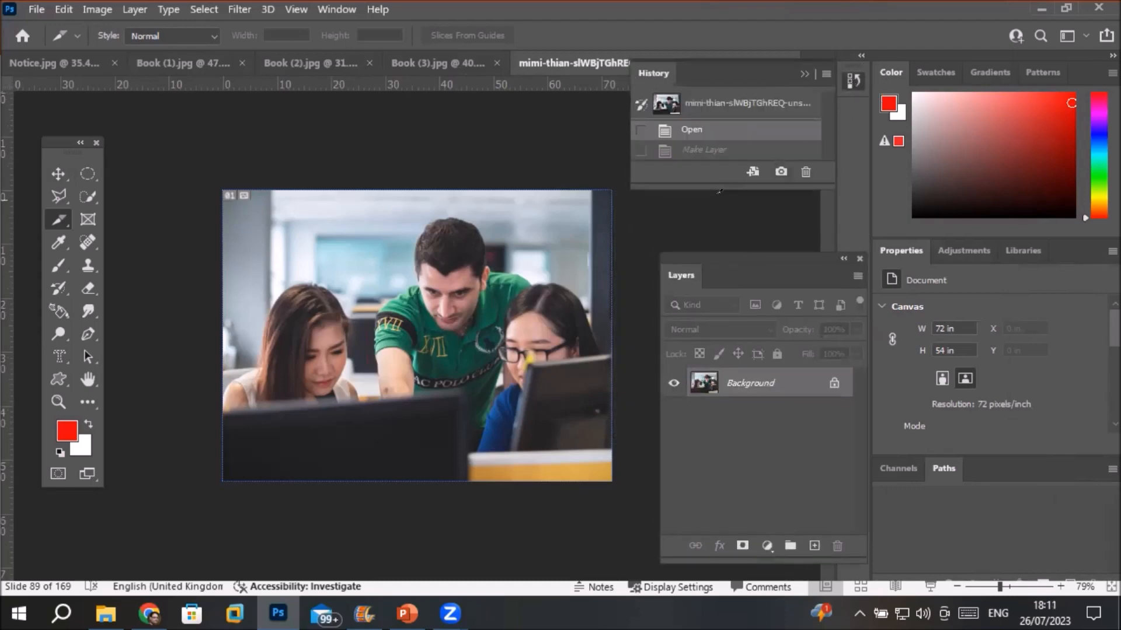
{"action": "left_click_drag", "start_coordinate": [704, 186], "coordinate": [704, 265]}
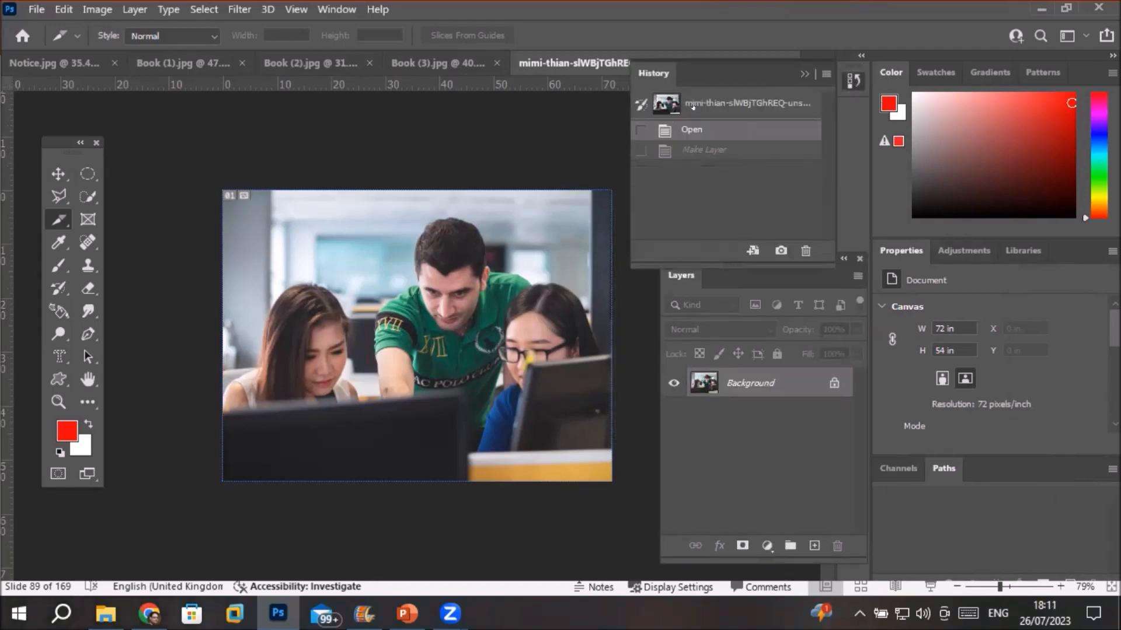
{"action": "left_click", "coordinate": [693, 107]}
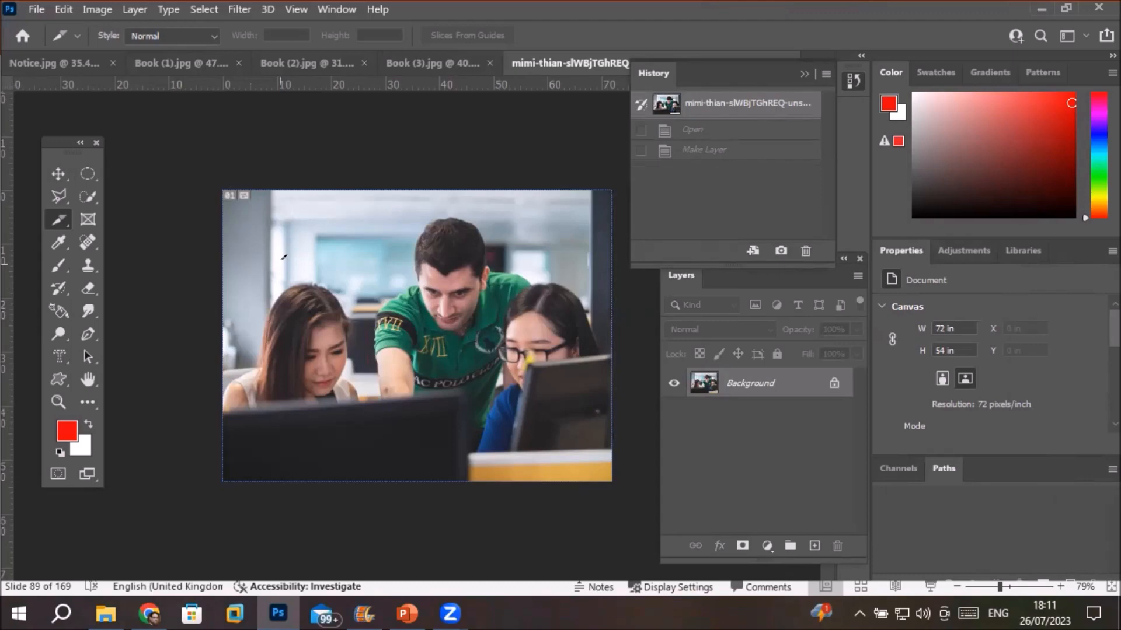
Draw a slice over the photo's left part around the woman, spanning the full image height from the corner
{"action": "key", "text": "ctrl+minus"}
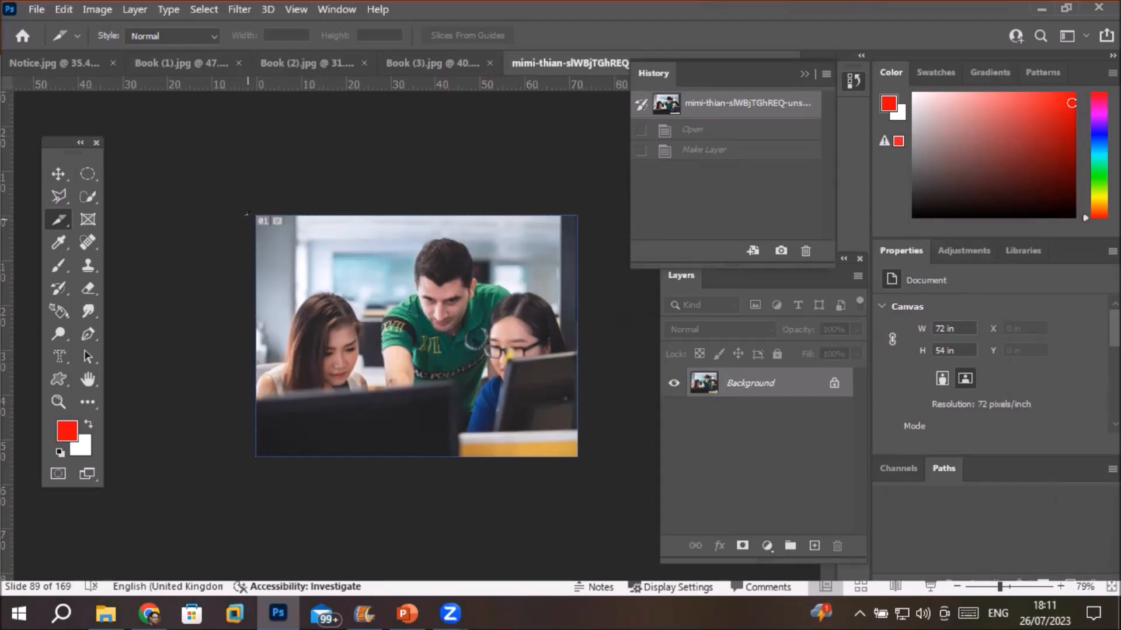
{"action": "left_click_drag", "start_coordinate": [247, 214], "coordinate": [376, 458]}
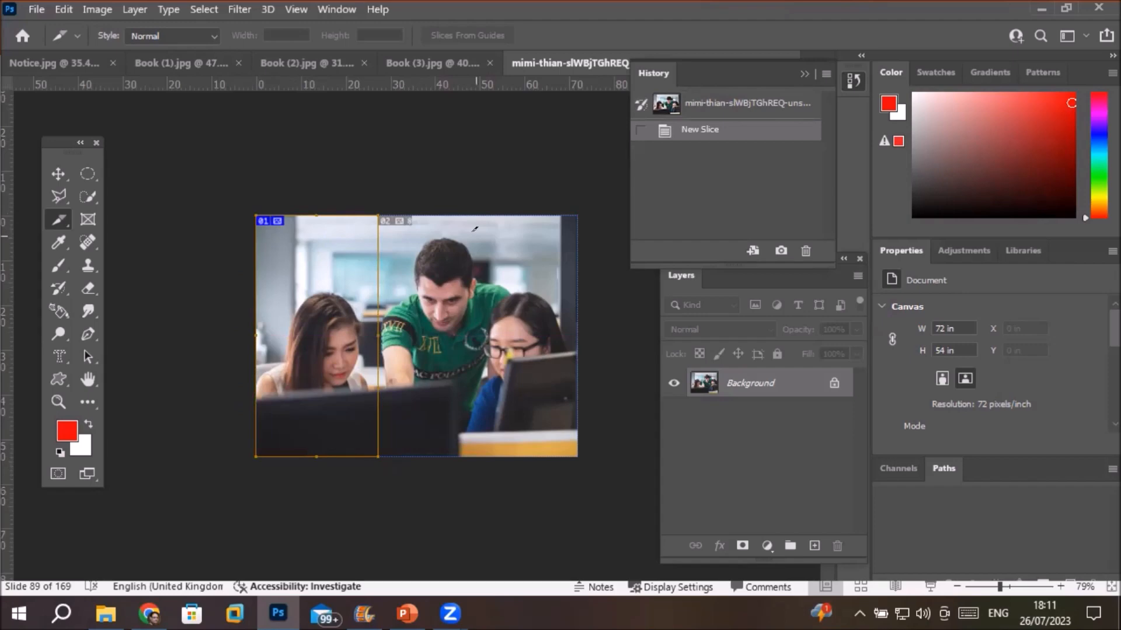
Narrow the woman's slice slightly by adjusting its right edge with the Slice Select Tool, and return to the Slice Tool
{"action": "right_click", "coordinate": [61, 225]}
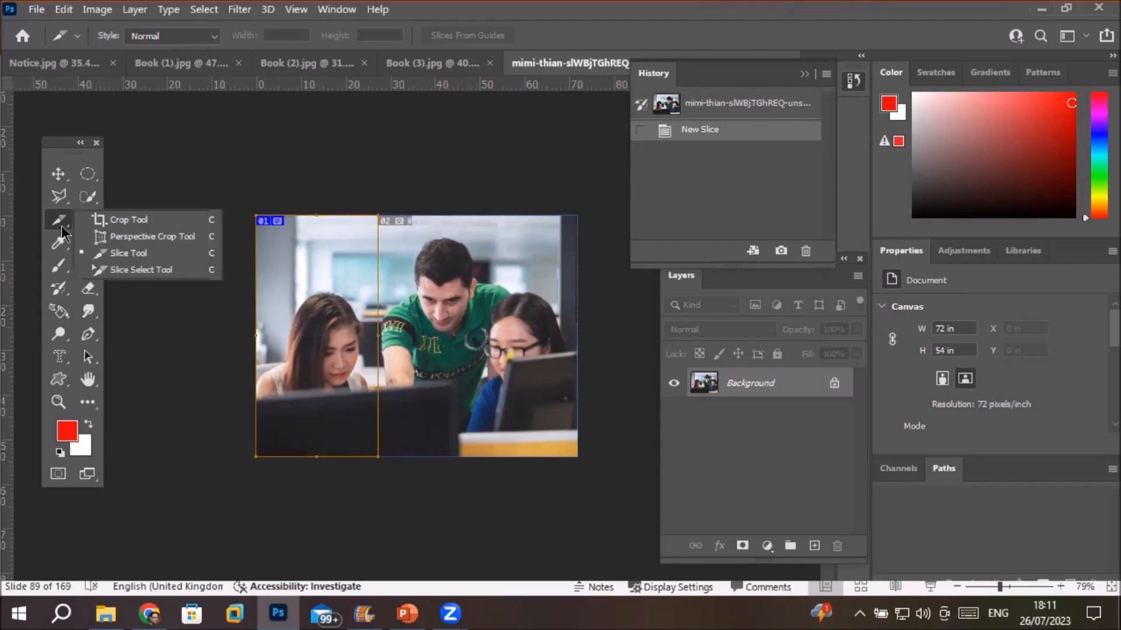
{"action": "left_click", "coordinate": [129, 270]}
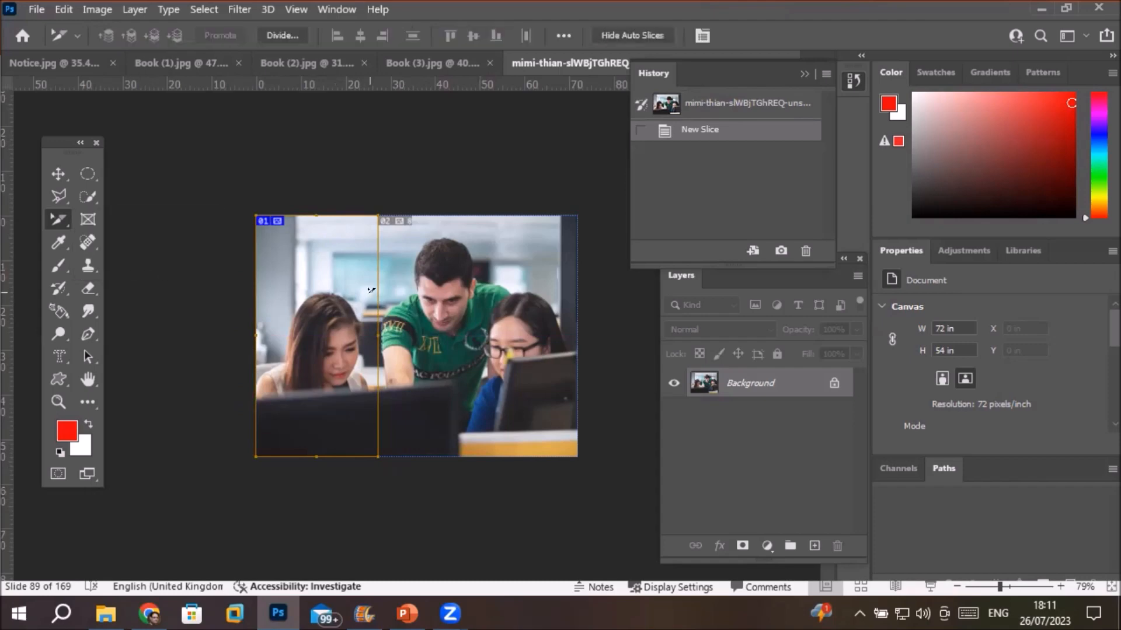
{"action": "left_click_drag", "start_coordinate": [369, 289], "coordinate": [366, 288]}
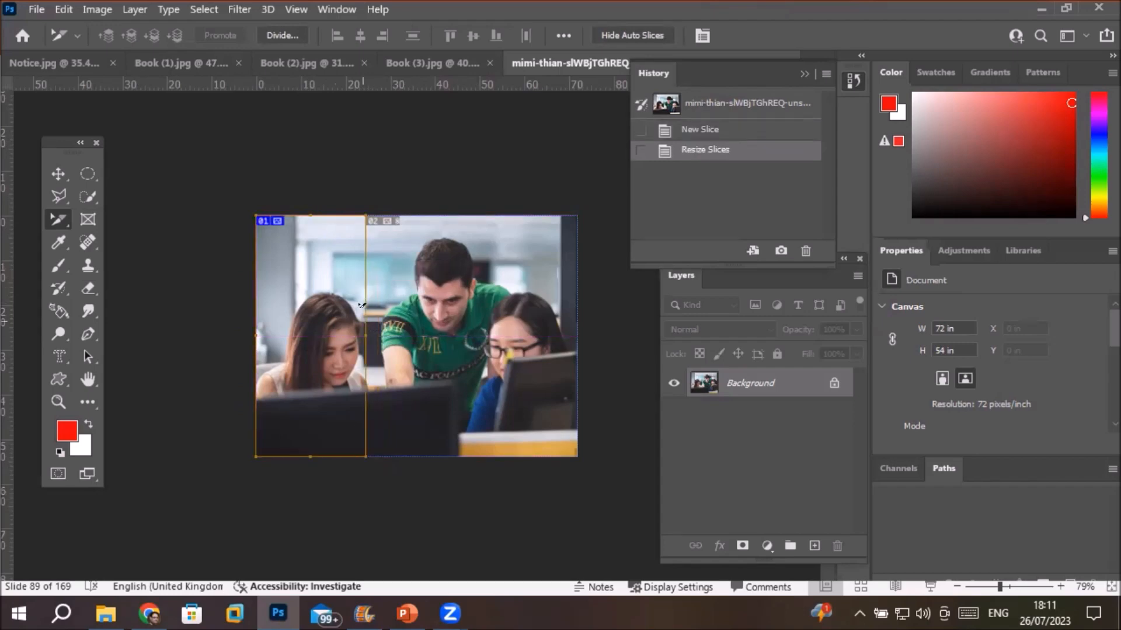
{"action": "left_click_drag", "start_coordinate": [360, 261], "coordinate": [369, 270]}
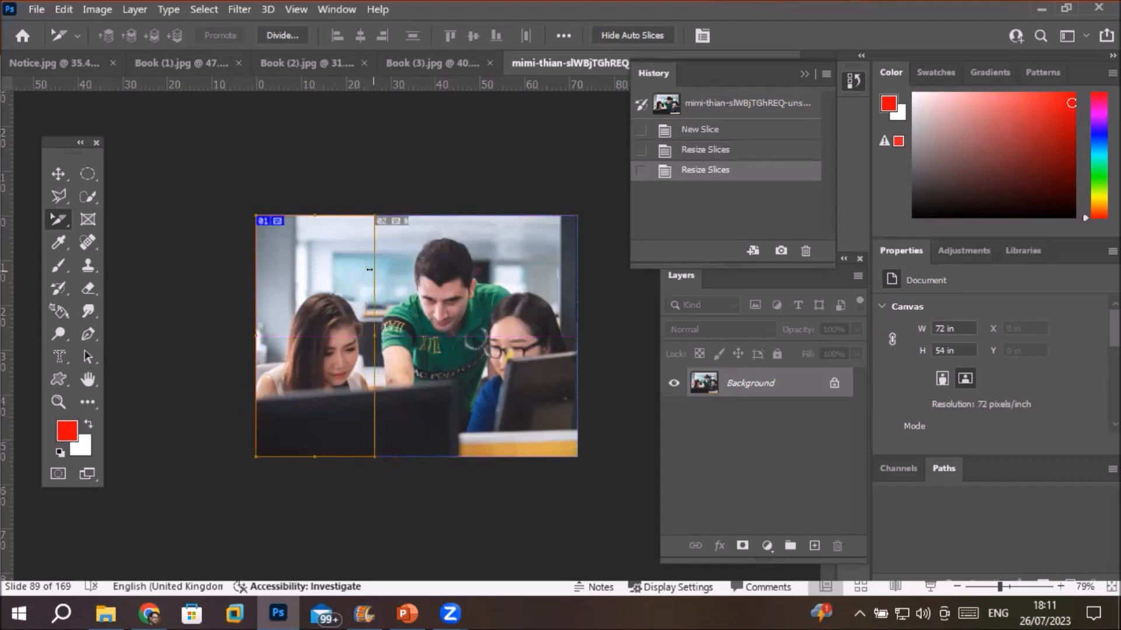
{"action": "right_click", "coordinate": [55, 215]}
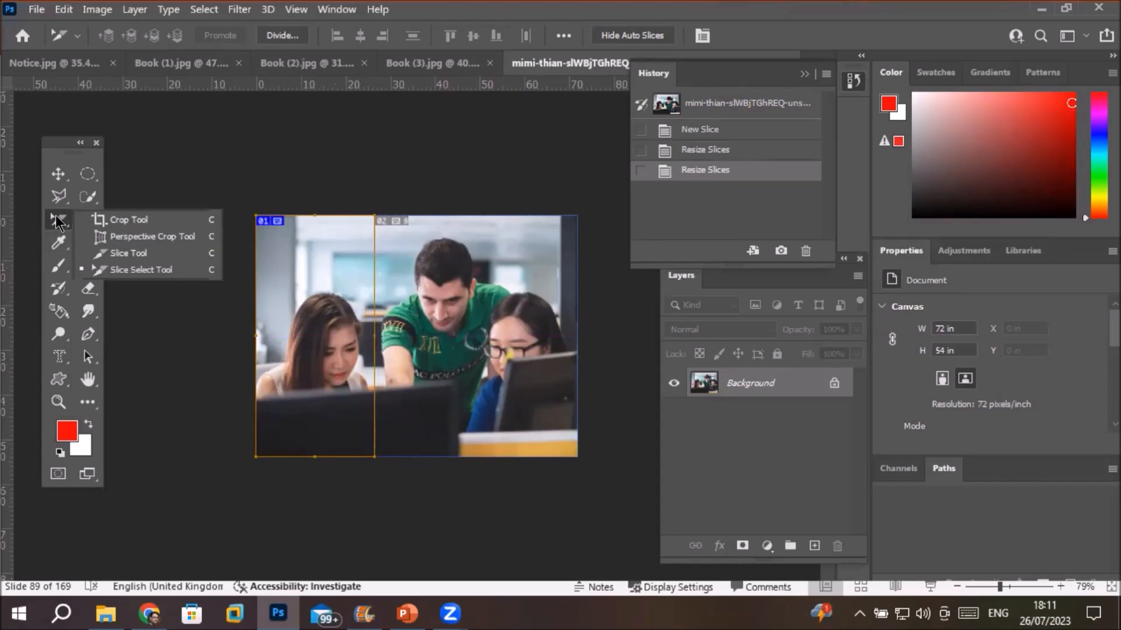
{"action": "left_click", "coordinate": [144, 256]}
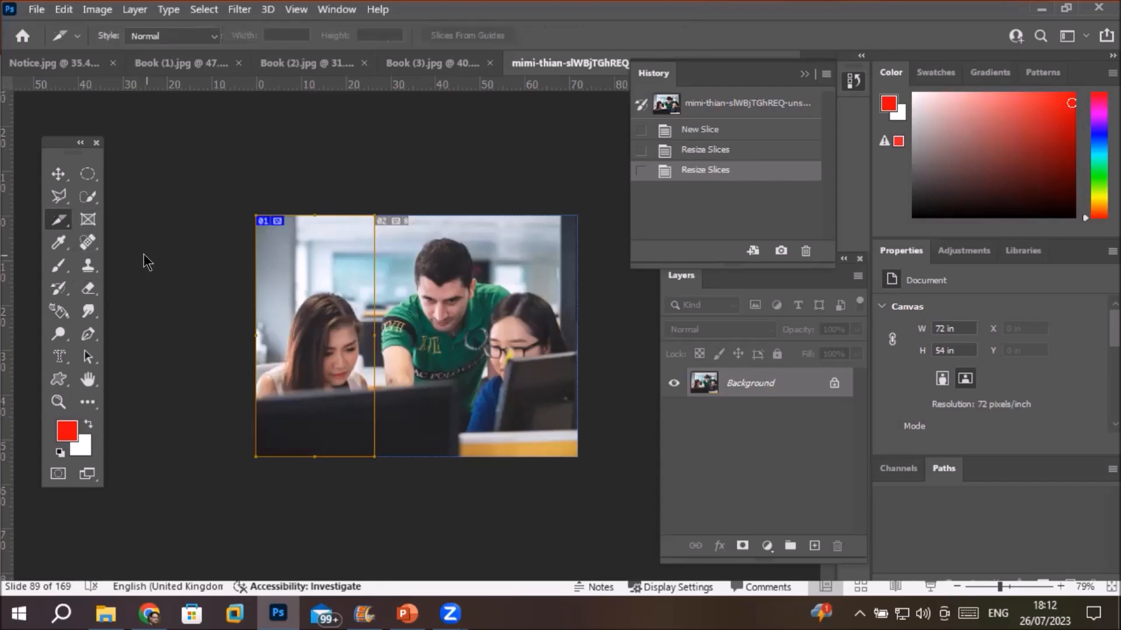
Open the sliced photo in Save for Web (Legacy)
{"action": "left_click", "coordinate": [36, 10]}
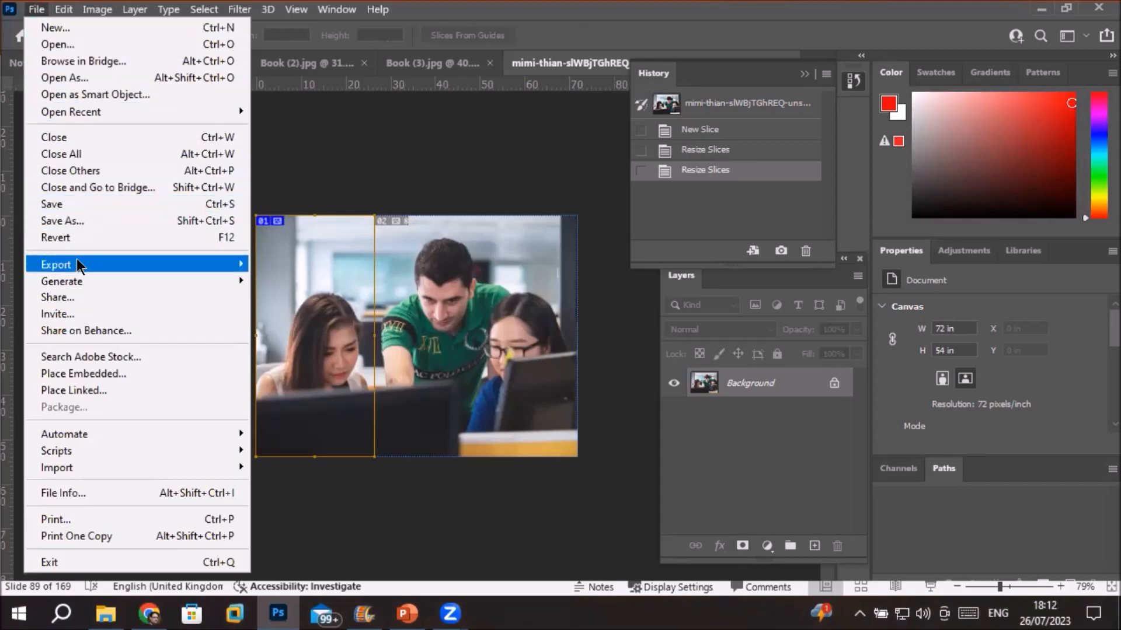
{"action": "mouse_move", "coordinate": [76, 260]}
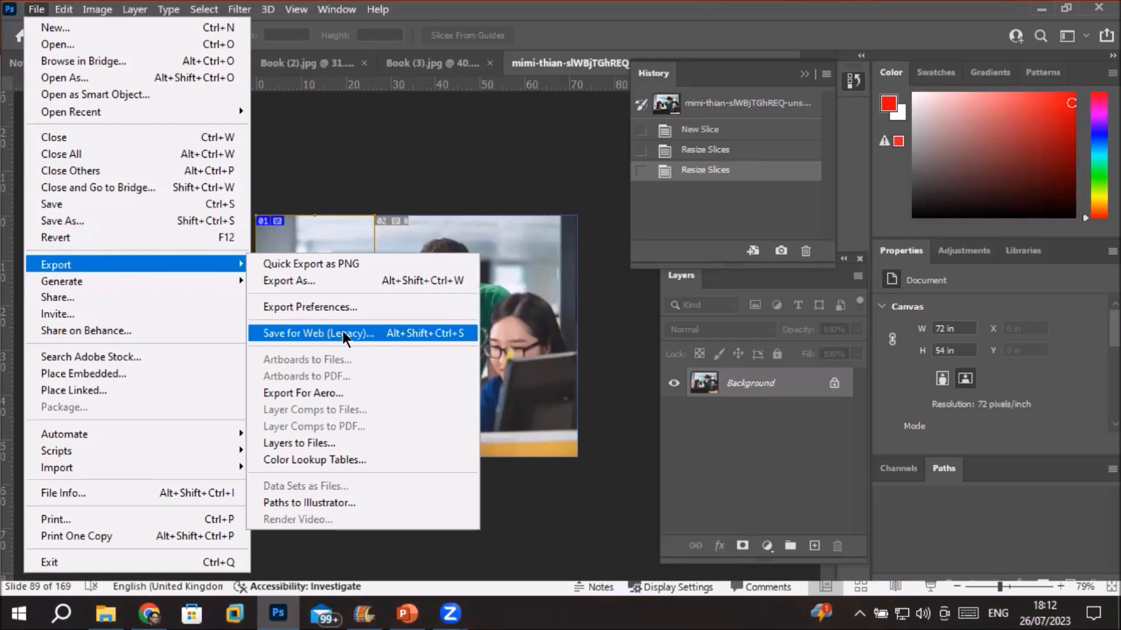
{"action": "left_click", "coordinate": [360, 333]}
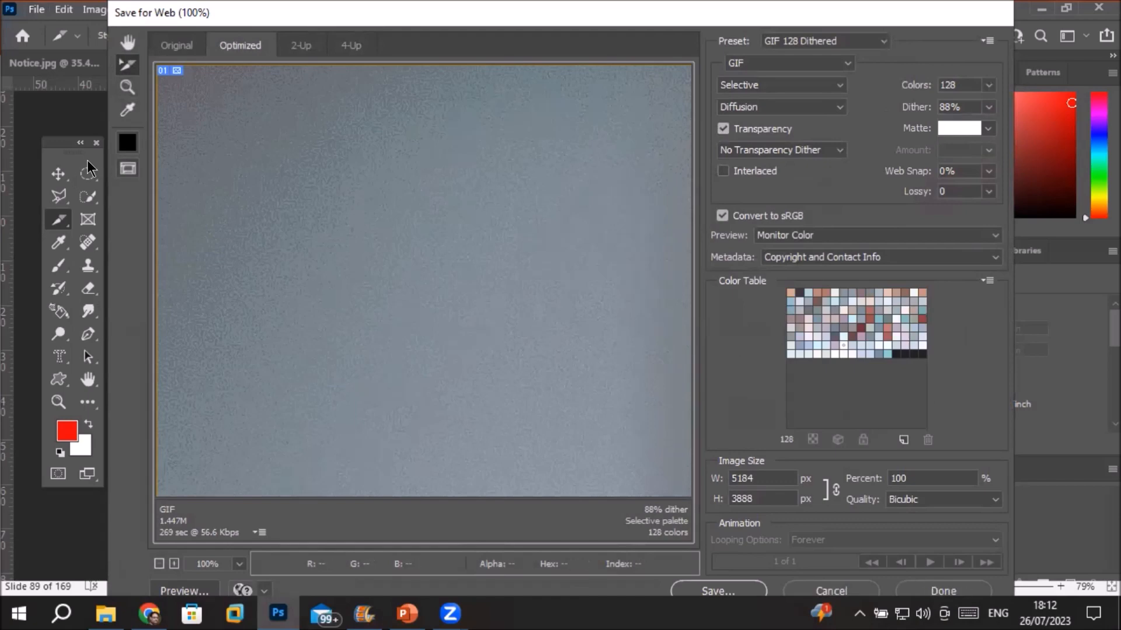
Examine the optimized preview of the two slices up close and as a whole image
{"action": "left_click", "coordinate": [127, 87]}
{"action": "key", "text": "alt"}
{"action": "left_click", "coordinate": [360, 186], "text": "alt"}
{"action": "left_click", "coordinate": [360, 186], "text": "alt"}
{"action": "left_click", "coordinate": [360, 186], "text": "alt"}
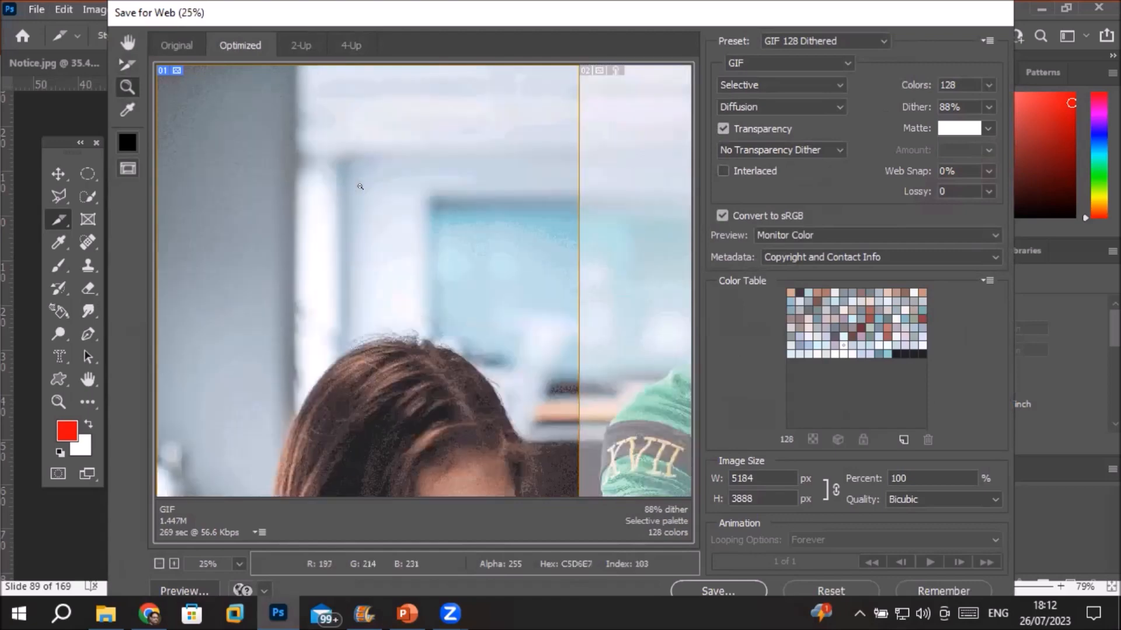
{"action": "left_click", "coordinate": [360, 186], "text": "alt"}
{"action": "left_click", "coordinate": [360, 186], "text": "alt"}
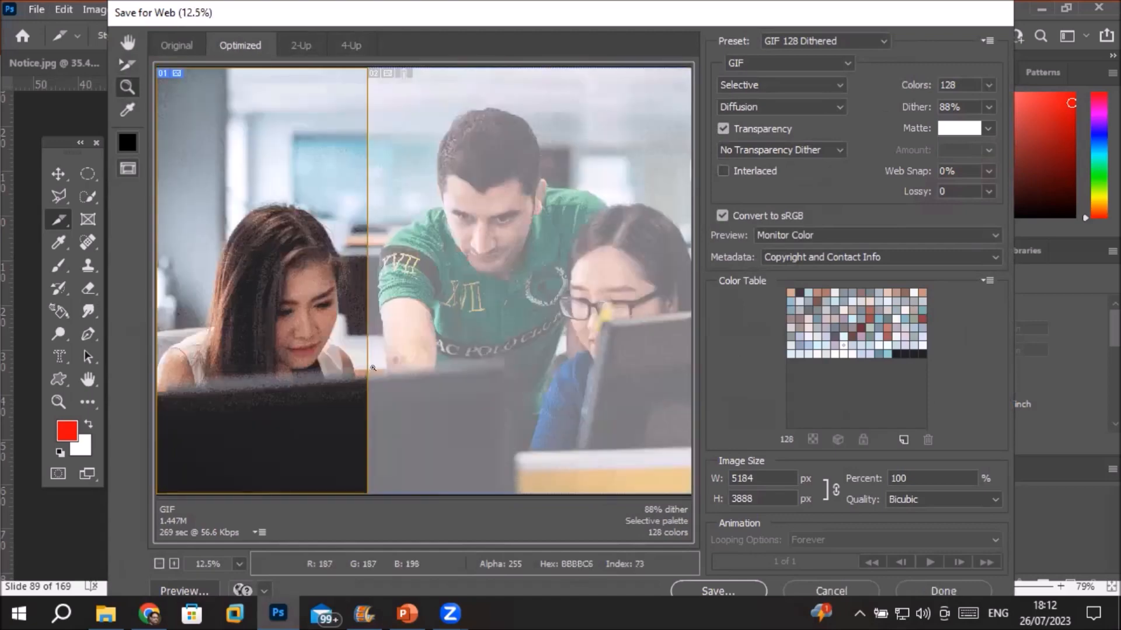
{"action": "left_click", "coordinate": [367, 261]}
{"action": "left_click", "coordinate": [367, 261]}
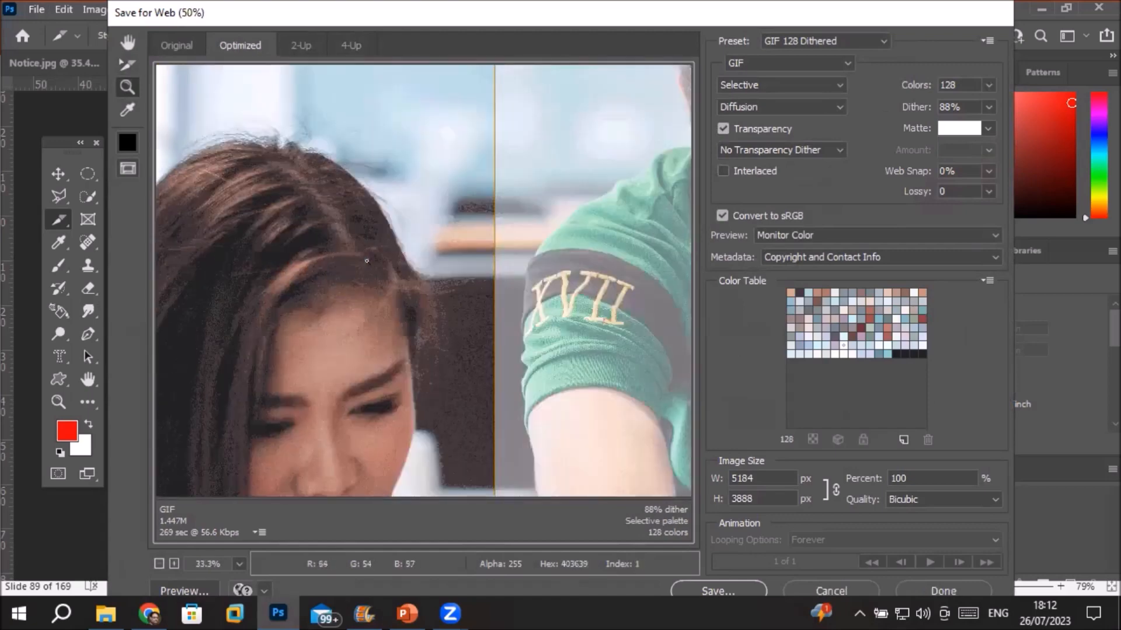
{"action": "left_click", "coordinate": [366, 261], "text": "alt"}
{"action": "left_click", "coordinate": [366, 261], "text": "alt"}
{"action": "left_click", "coordinate": [367, 261], "text": "alt"}
{"action": "left_click", "coordinate": [366, 260], "text": "alt"}
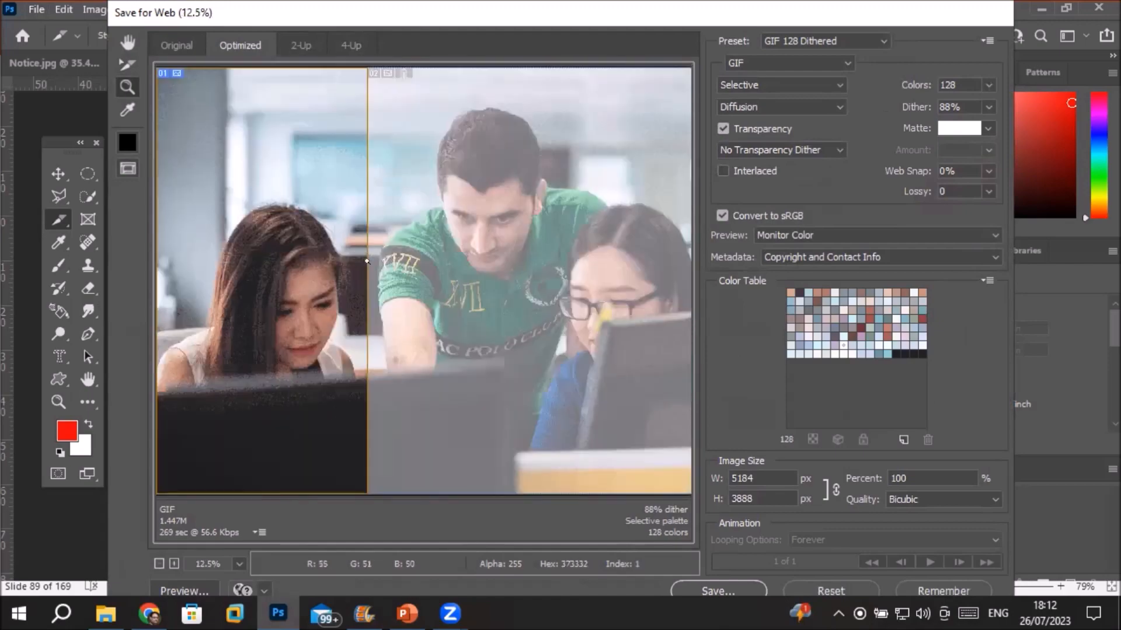
{"action": "left_click", "coordinate": [367, 261], "text": "alt"}
{"action": "left_click", "coordinate": [367, 261], "text": "alt"}
{"action": "left_click", "coordinate": [367, 261]}
{"action": "left_click", "coordinate": [367, 261]}
{"action": "left_click", "coordinate": [366, 261]}
{"action": "left_click", "coordinate": [367, 261]}
{"action": "left_click", "coordinate": [367, 261]}
{"action": "left_click", "coordinate": [366, 261]}
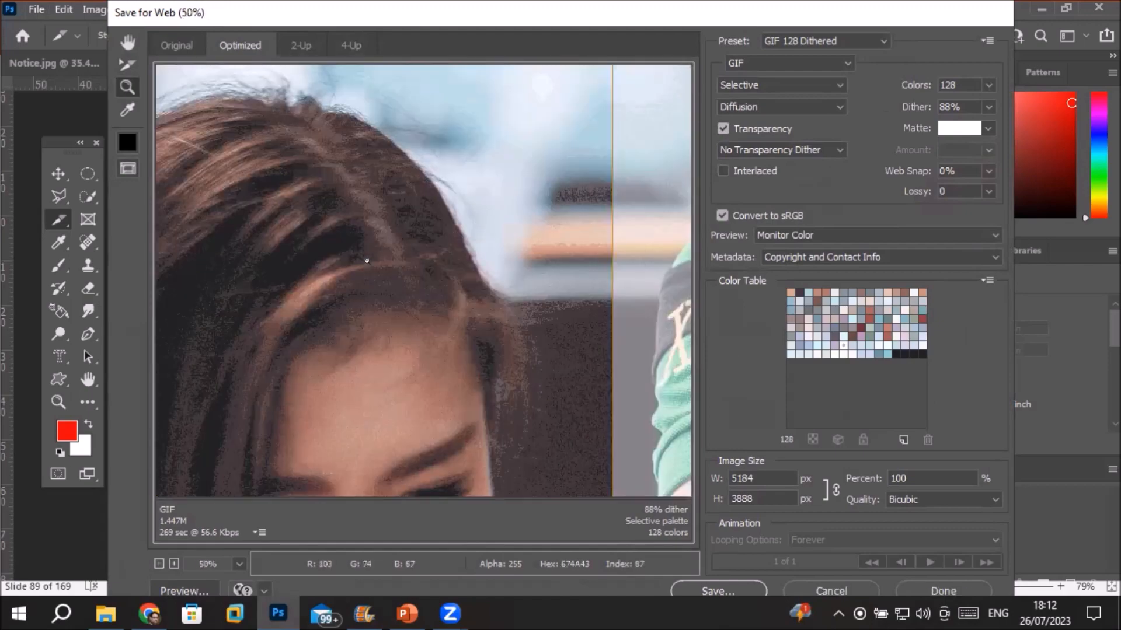
{"action": "left_click", "coordinate": [367, 261], "text": "alt"}
{"action": "left_click", "coordinate": [367, 260], "text": "alt"}
{"action": "left_click", "coordinate": [366, 261], "text": "alt"}
{"action": "left_click", "coordinate": [366, 260], "text": "alt"}
{"action": "left_click", "coordinate": [367, 261], "text": "alt"}
{"action": "left_click", "coordinate": [366, 261], "text": "alt"}
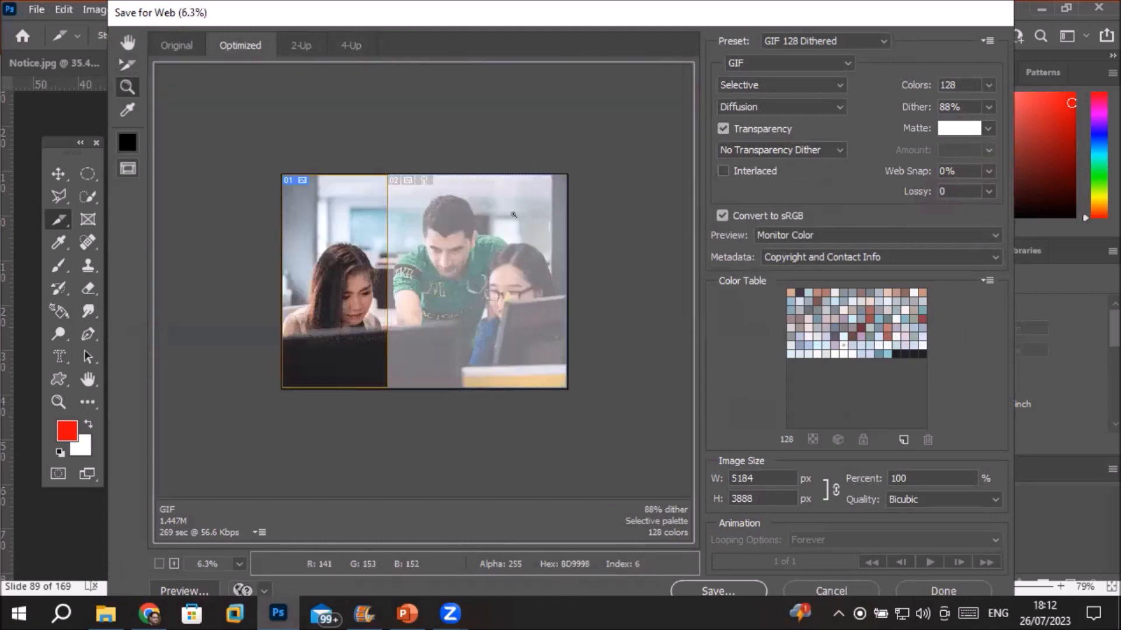
{"action": "left_click", "coordinate": [127, 46]}
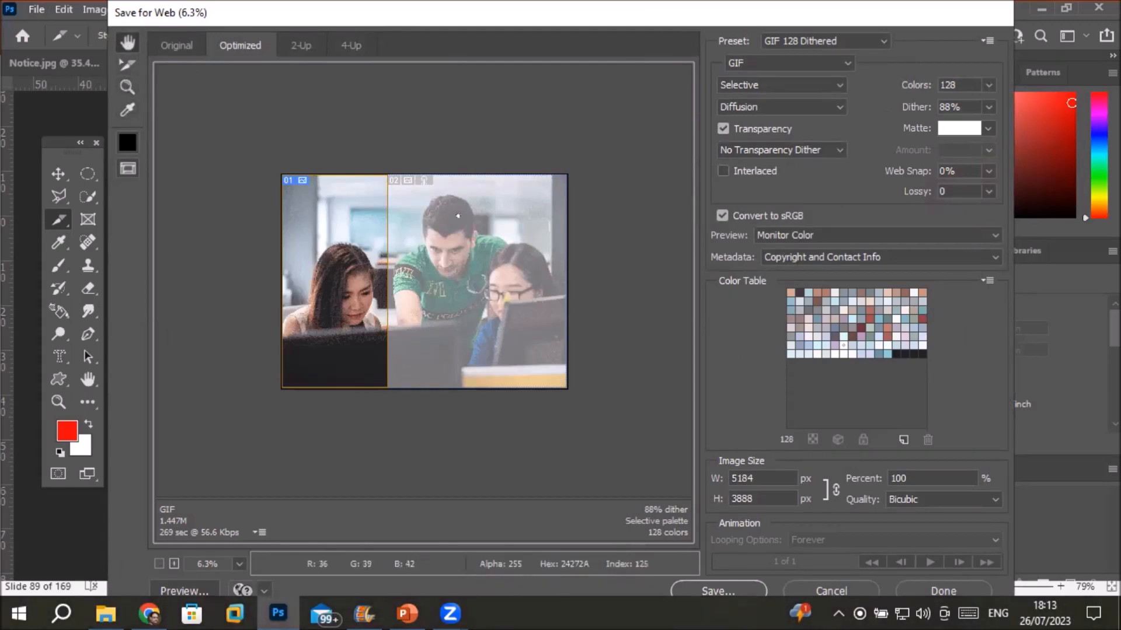
Apply the JPEG High preset to the selected slice around the woman
{"action": "left_click", "coordinate": [873, 42]}
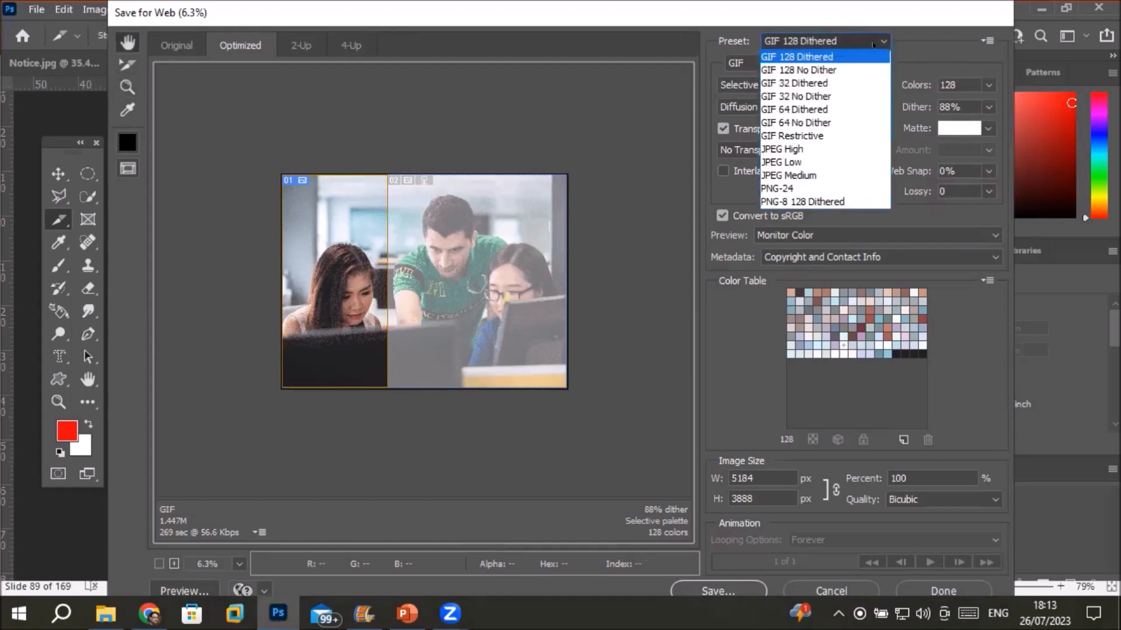
{"action": "left_click", "coordinate": [819, 150]}
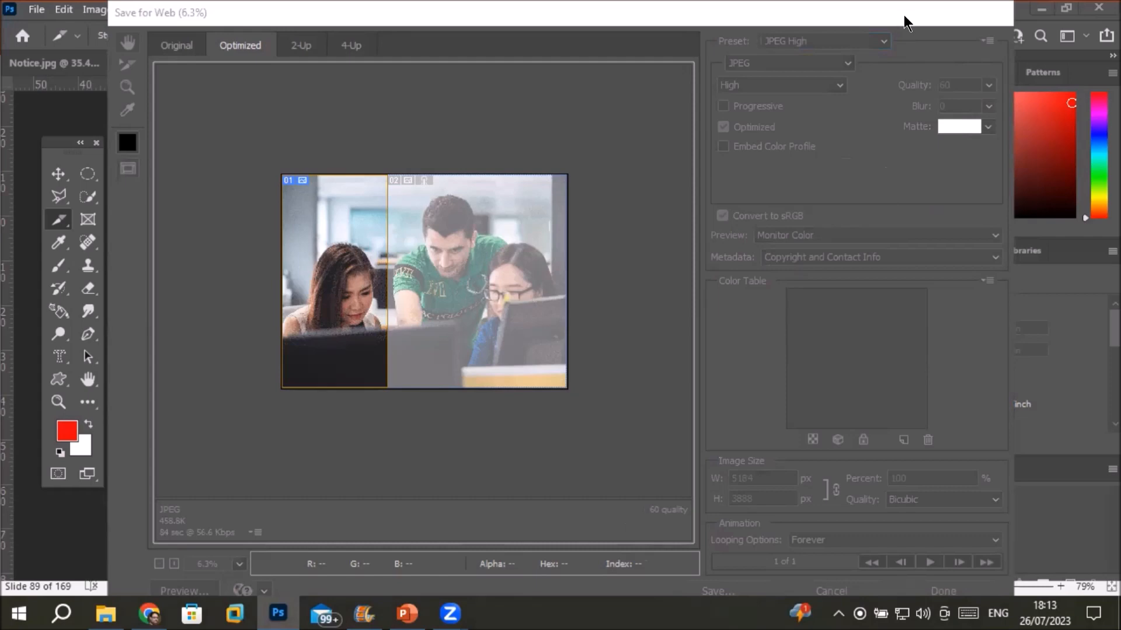
{"action": "left_click_drag", "start_coordinate": [911, 12], "coordinate": [969, 13]}
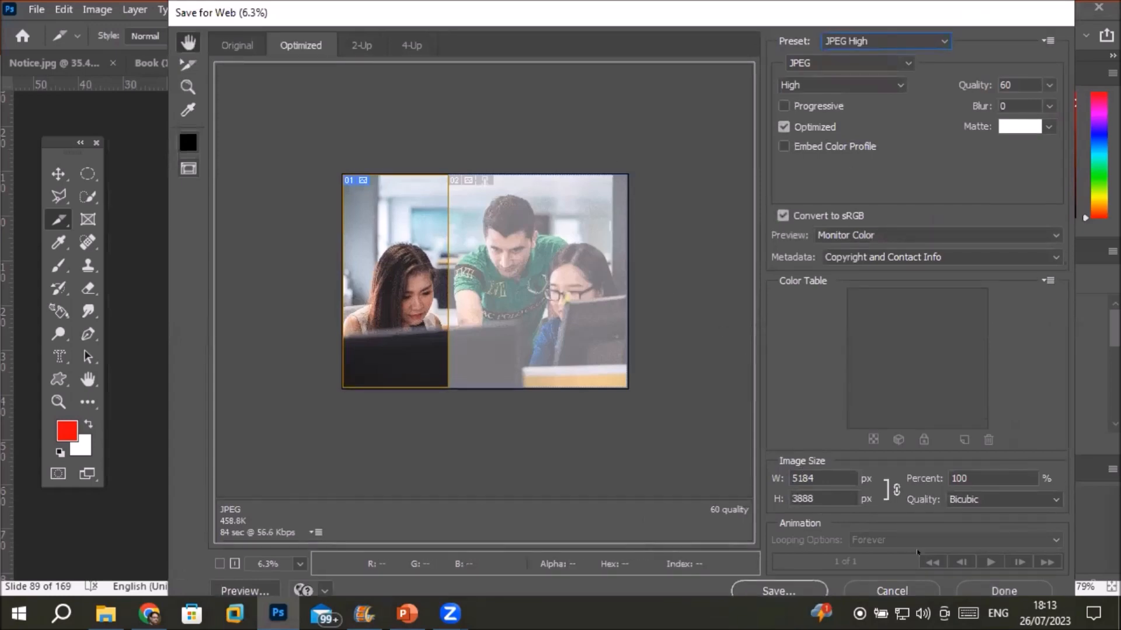
Export all slices as images only into the My Client folder on the Desktop, keeping the suggested file name
{"action": "left_click", "coordinate": [765, 588]}
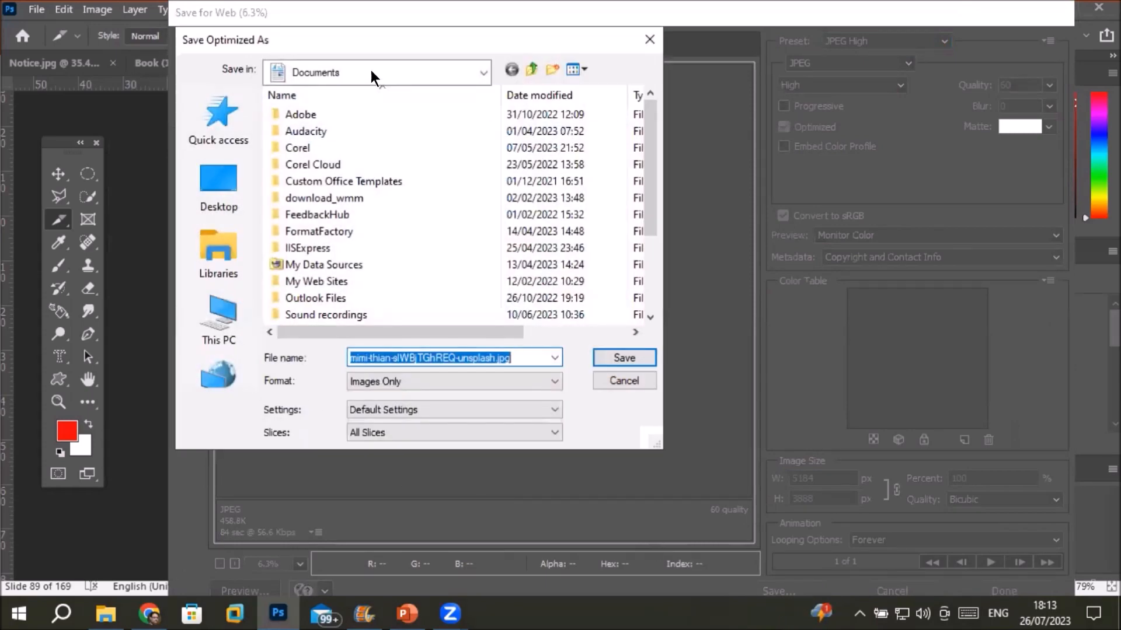
{"action": "left_click", "coordinate": [482, 72]}
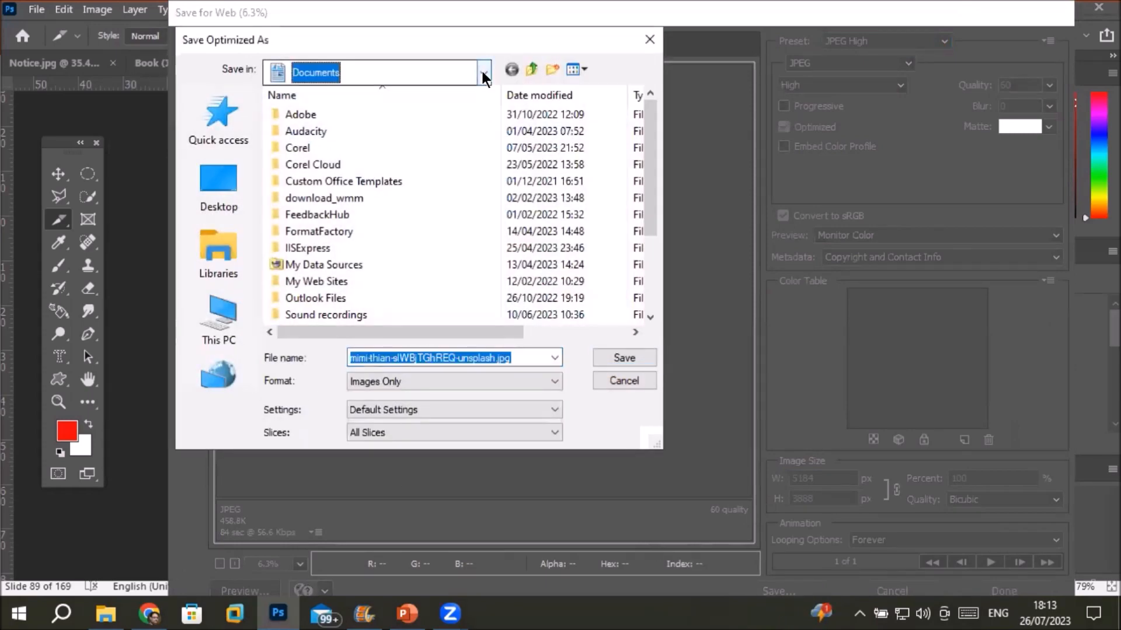
{"action": "left_click", "coordinate": [394, 117]}
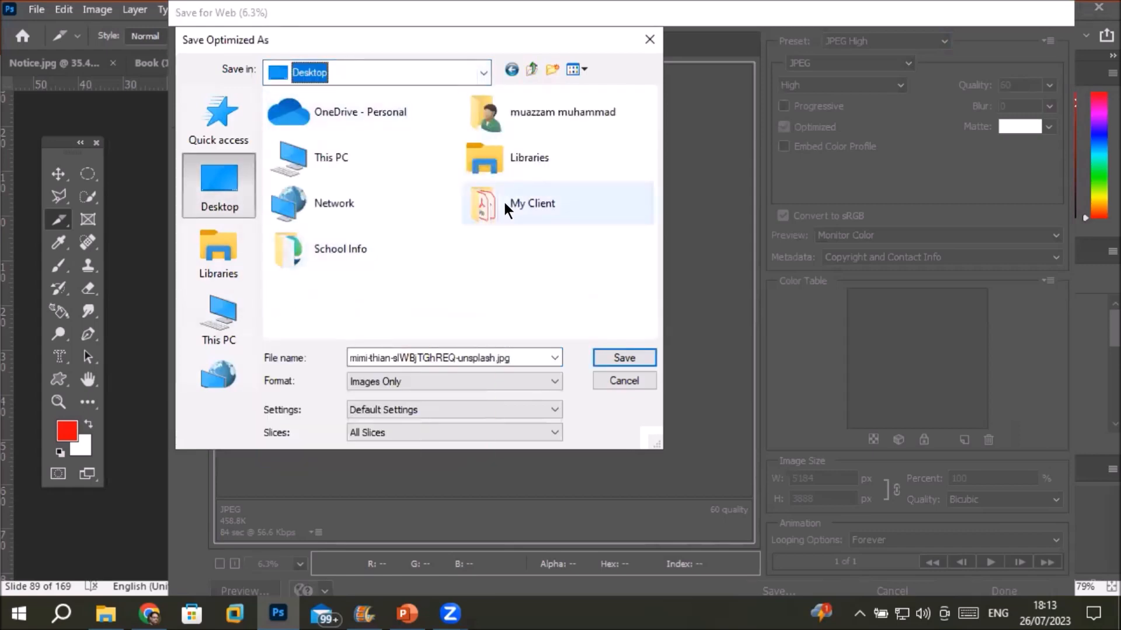
{"action": "double_click", "coordinate": [509, 206]}
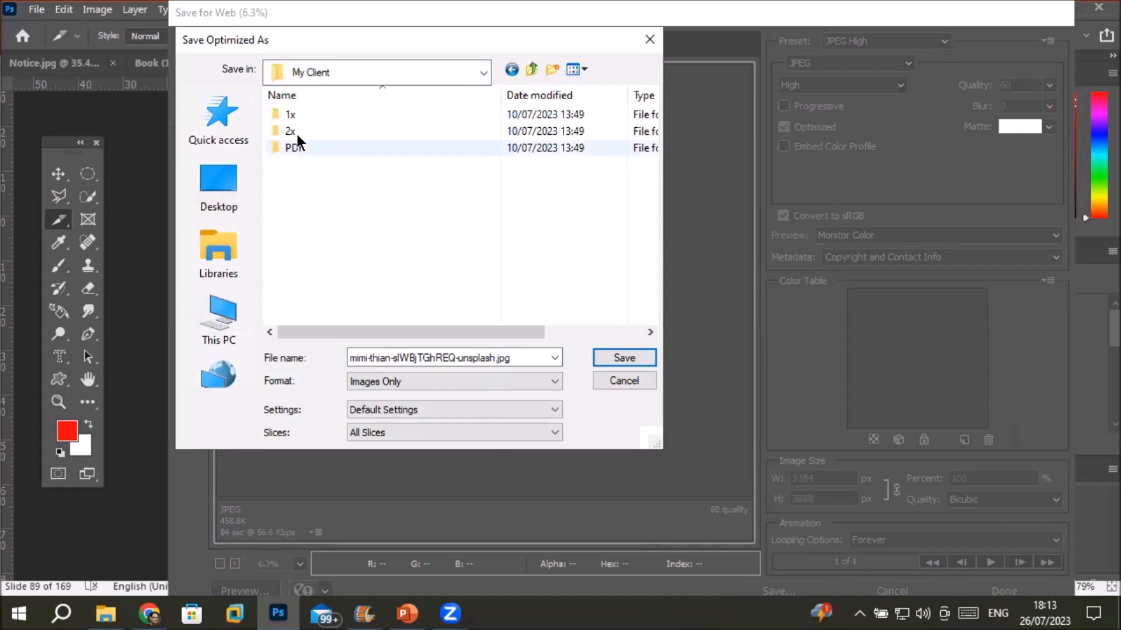
{"action": "left_click", "coordinate": [617, 352]}
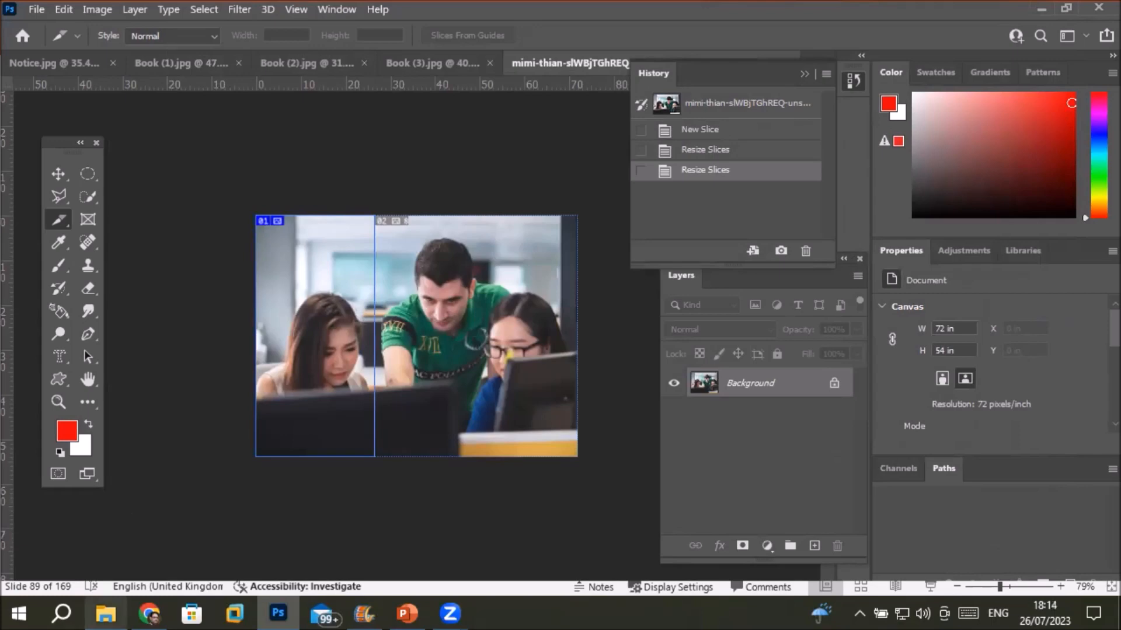
Switch to File Explorer and inspect the exported slices in Desktop > My Client > images, using extra large icons
{"action": "left_click", "coordinate": [105, 613]}
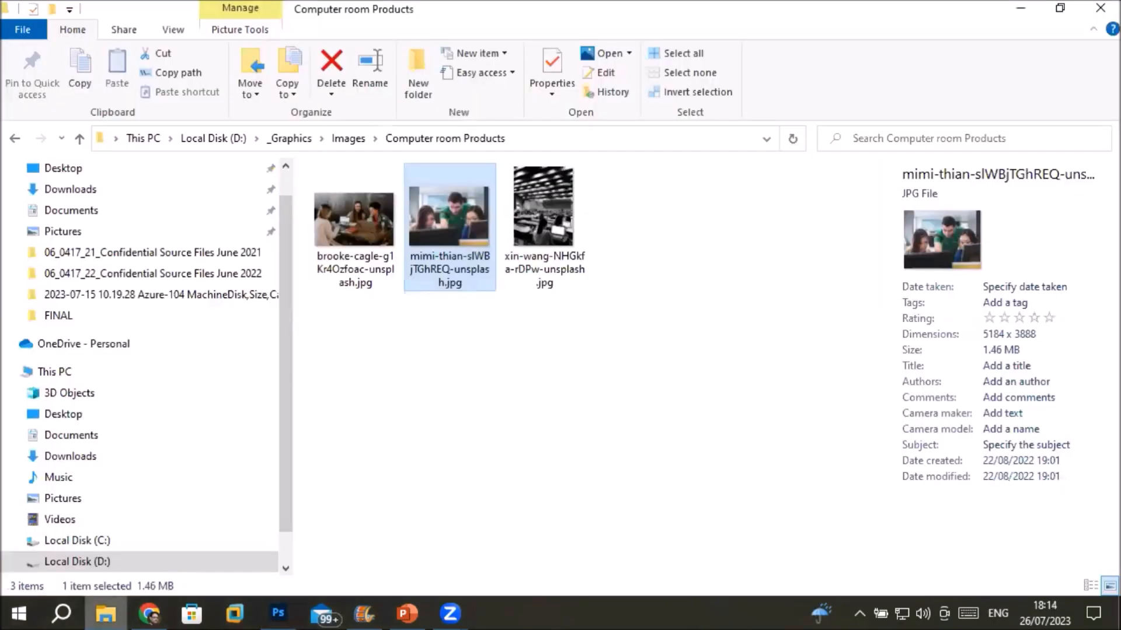
{"action": "left_click", "coordinate": [89, 168]}
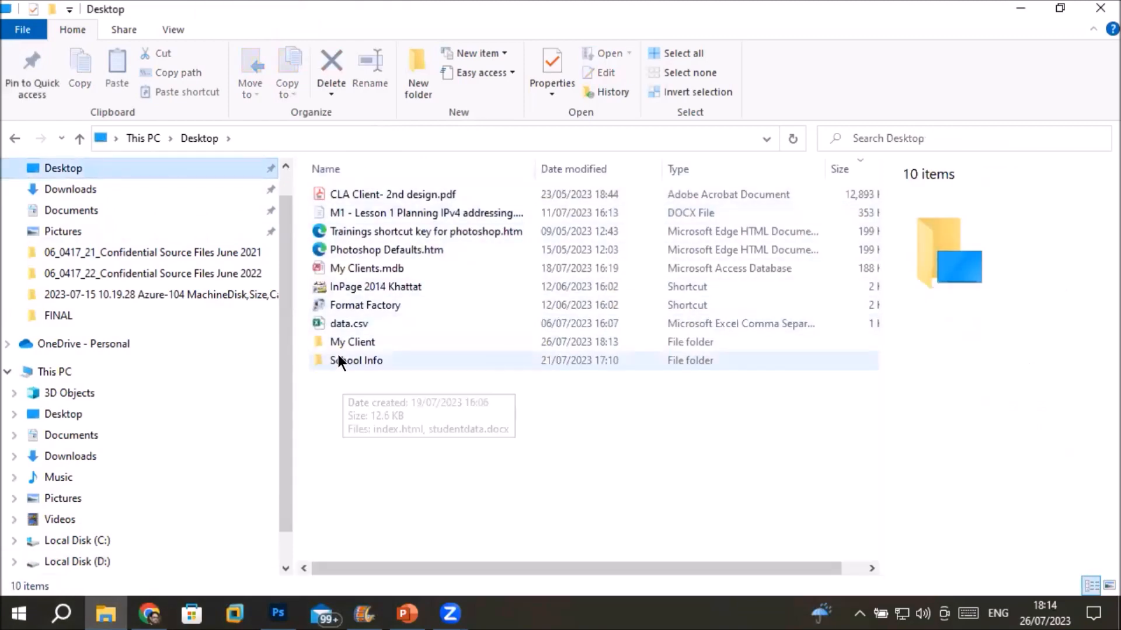
{"action": "double_click", "coordinate": [342, 342]}
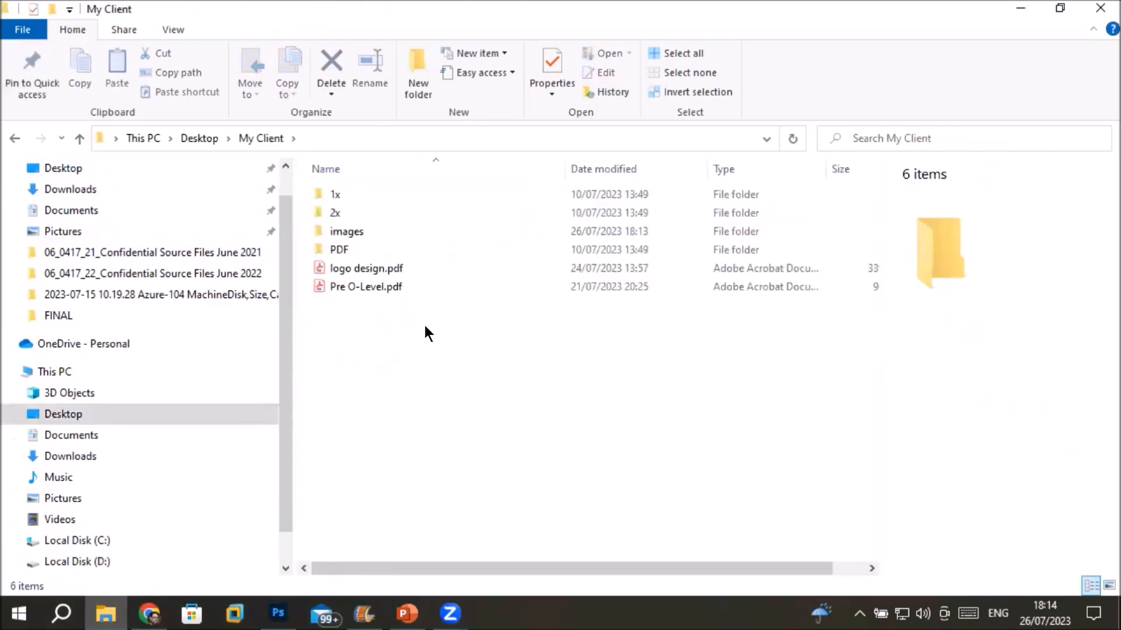
{"action": "double_click", "coordinate": [342, 231]}
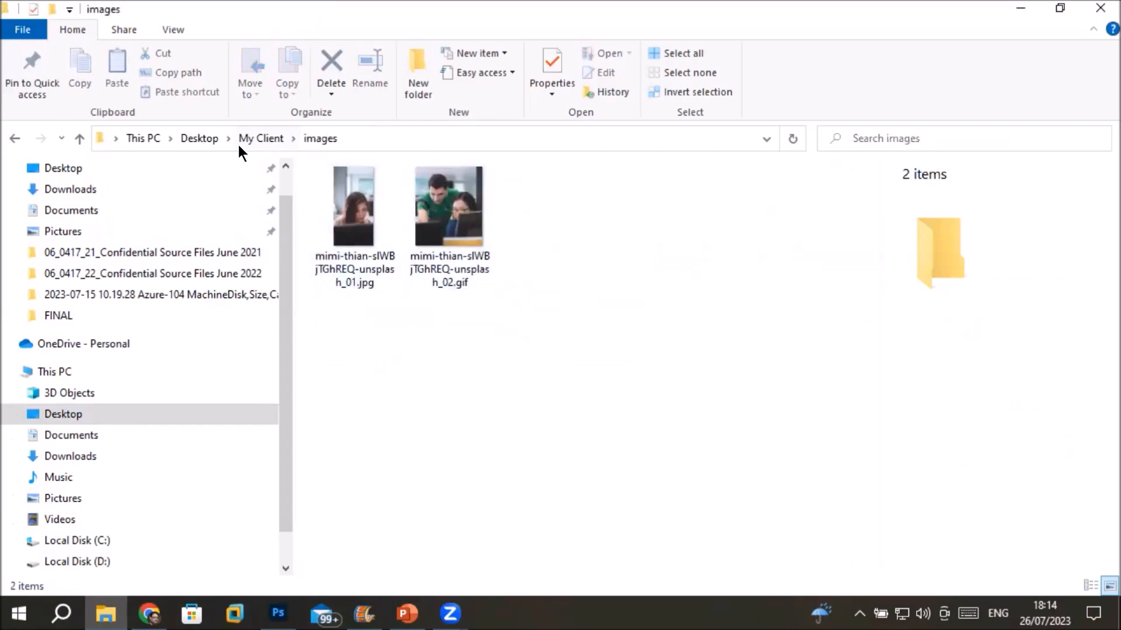
{"action": "left_click", "coordinate": [173, 28]}
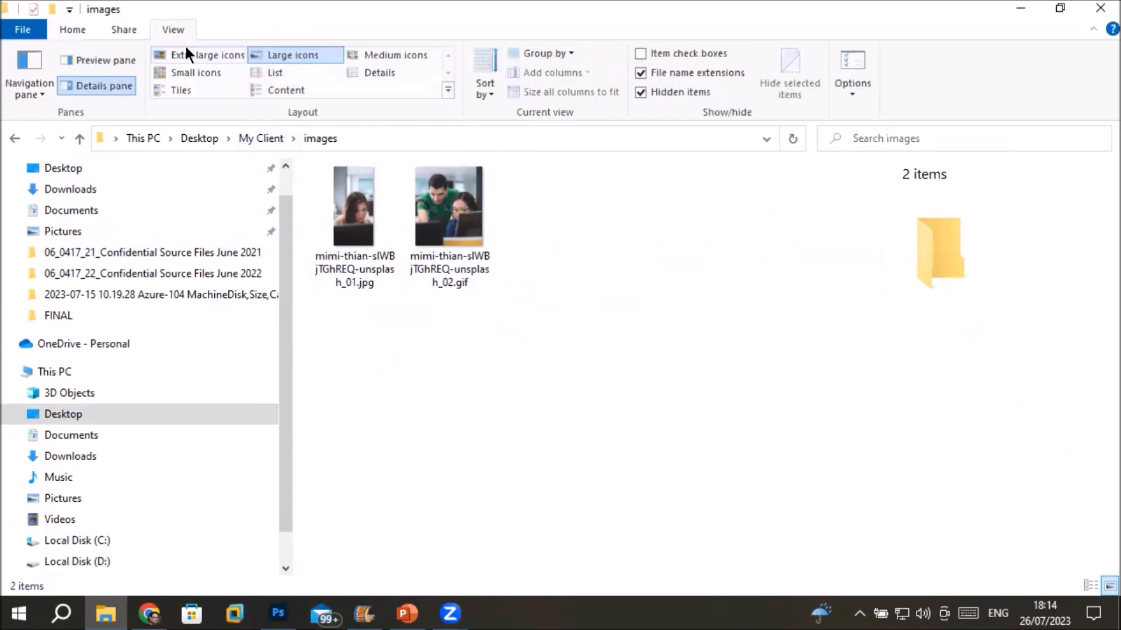
{"action": "left_click", "coordinate": [185, 48]}
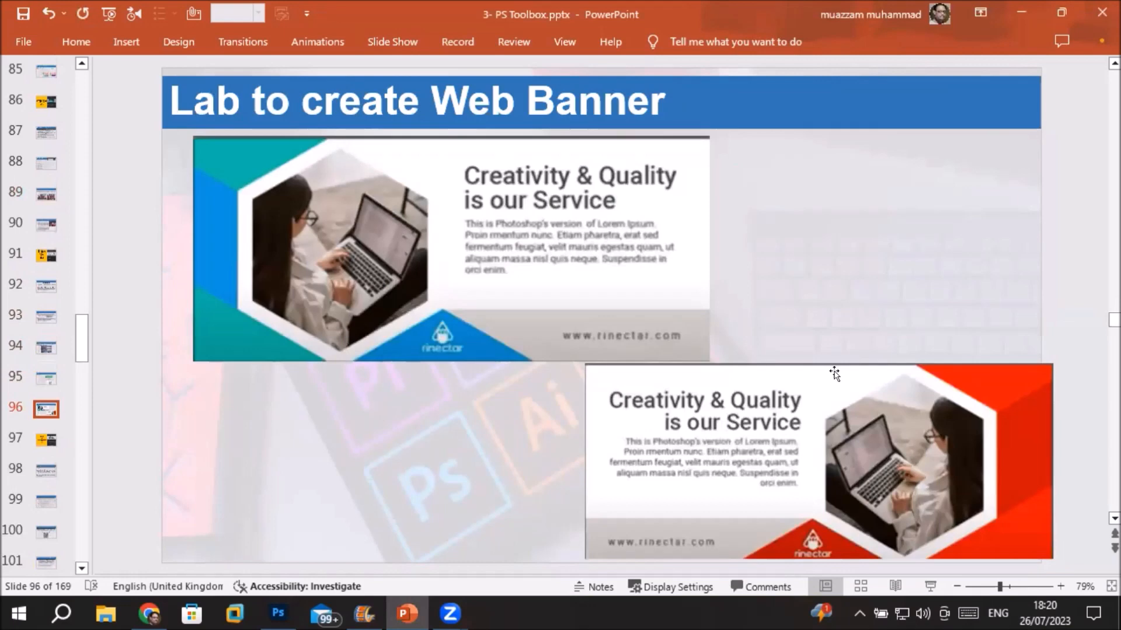
Switch from the Web Layout lab slide to Photoshop and create a Web Most Common document, 1366 x 768 px at 72 ppi
{"action": "scroll", "coordinate": [835, 374], "scroll_direction": "up", "scroll_amount": 1}
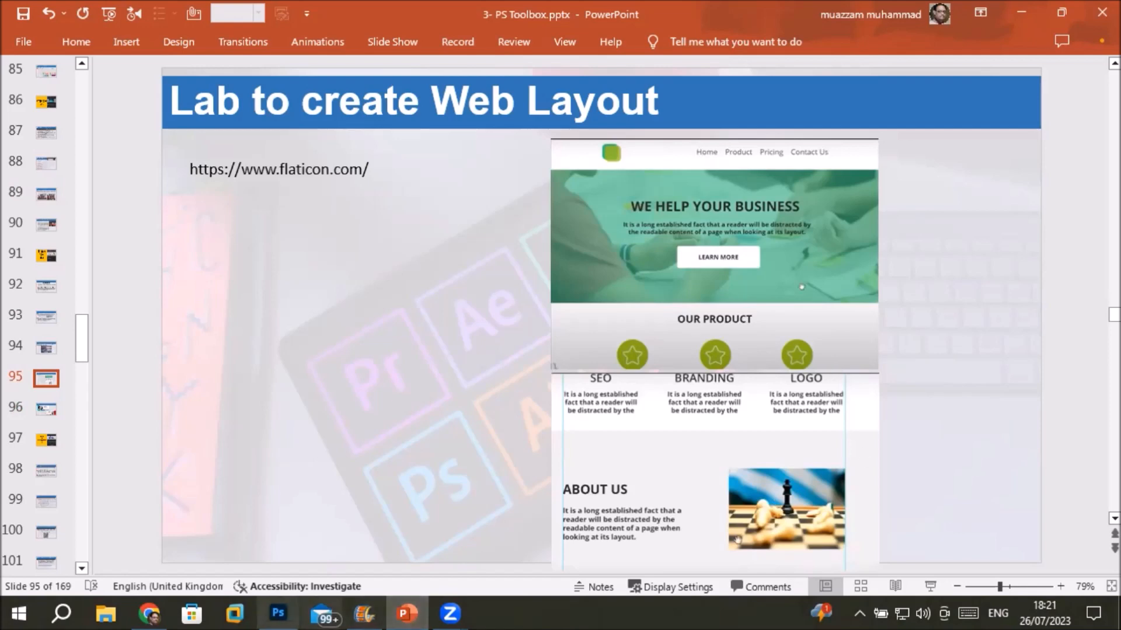
{"action": "left_click", "coordinate": [297, 614]}
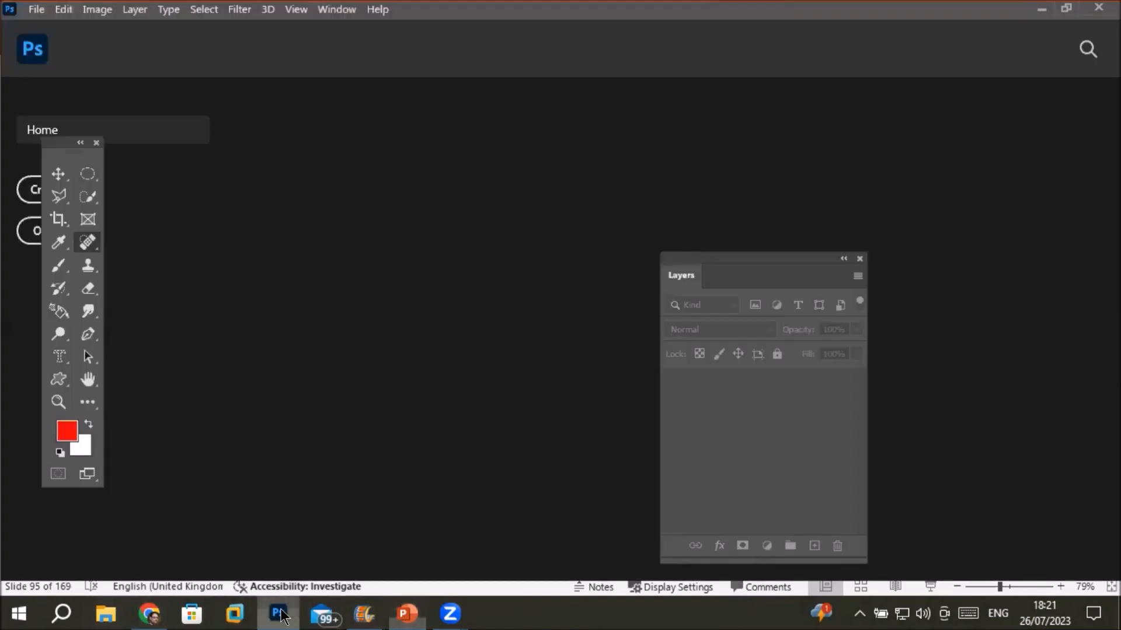
{"action": "left_click", "coordinate": [36, 9]}
{"action": "left_click", "coordinate": [75, 23]}
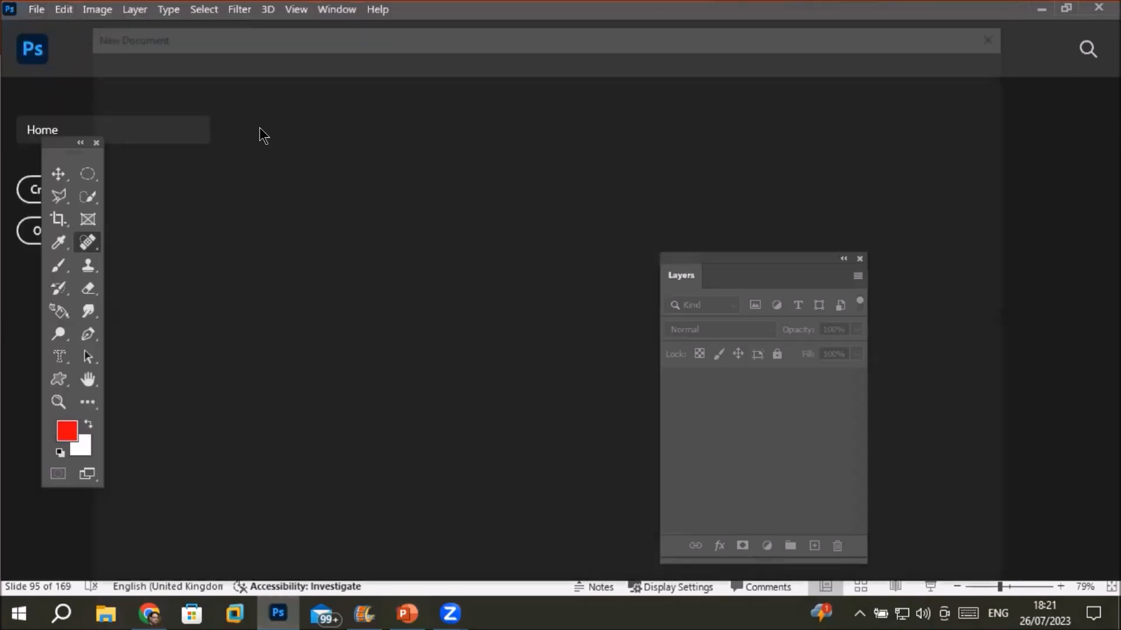
{"action": "left_click", "coordinate": [433, 63]}
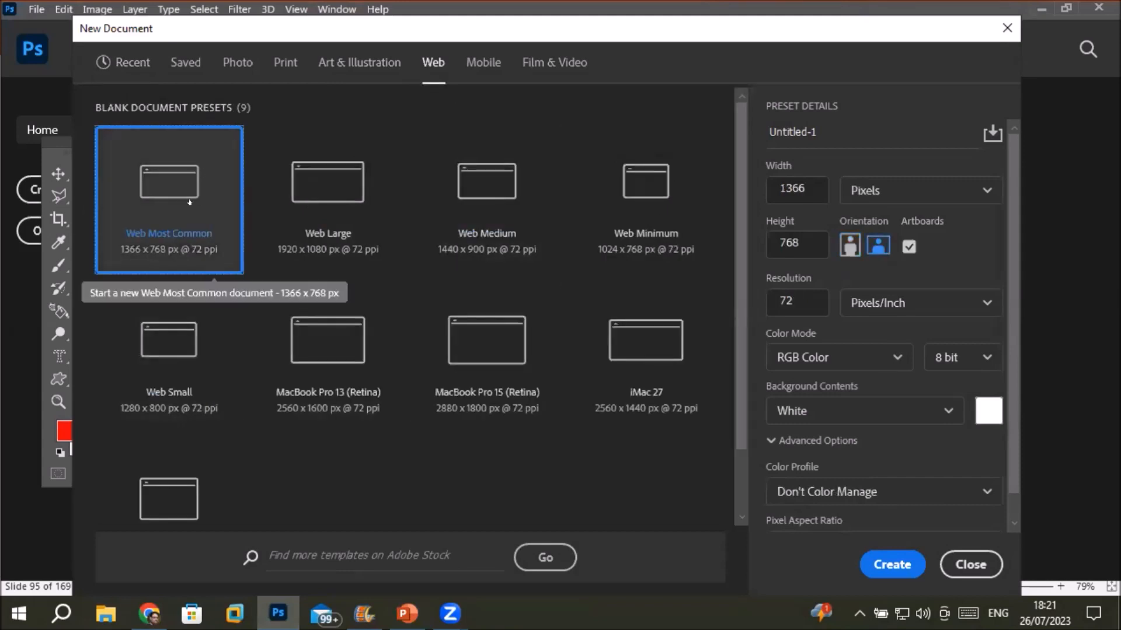
{"action": "left_click", "coordinate": [903, 568]}
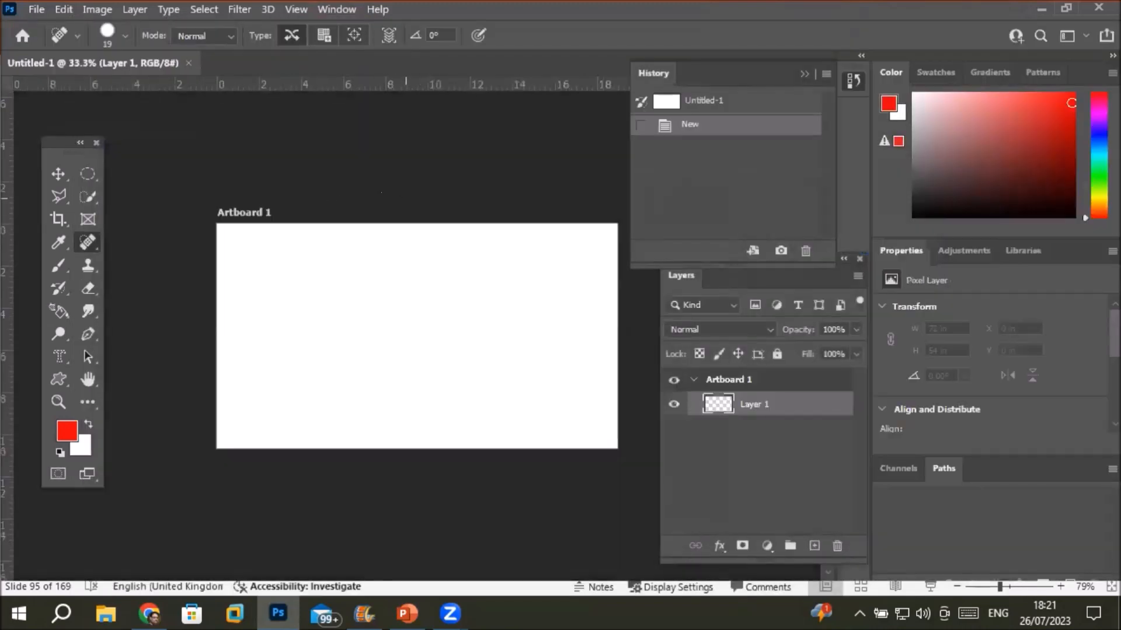
Start a horizontal text line near the artboard's top edge with the menu item "Home", using LT Sculpture Black at 16 pt
{"action": "left_click", "coordinate": [60, 173]}
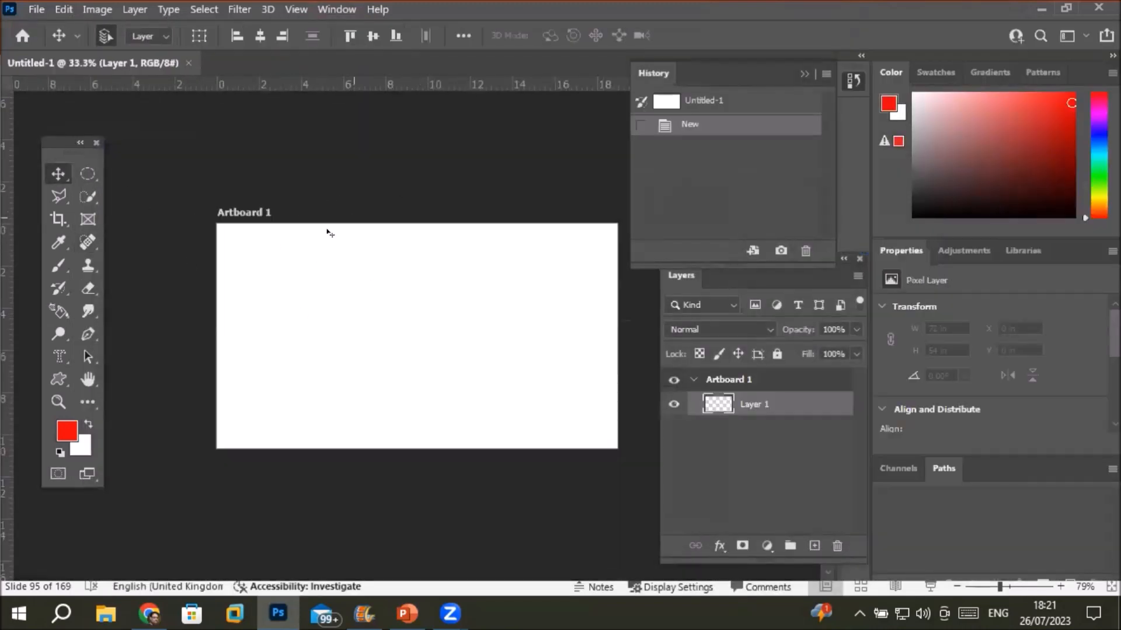
{"action": "scroll", "coordinate": [315, 213], "scroll_direction": "up", "scroll_amount": 2}
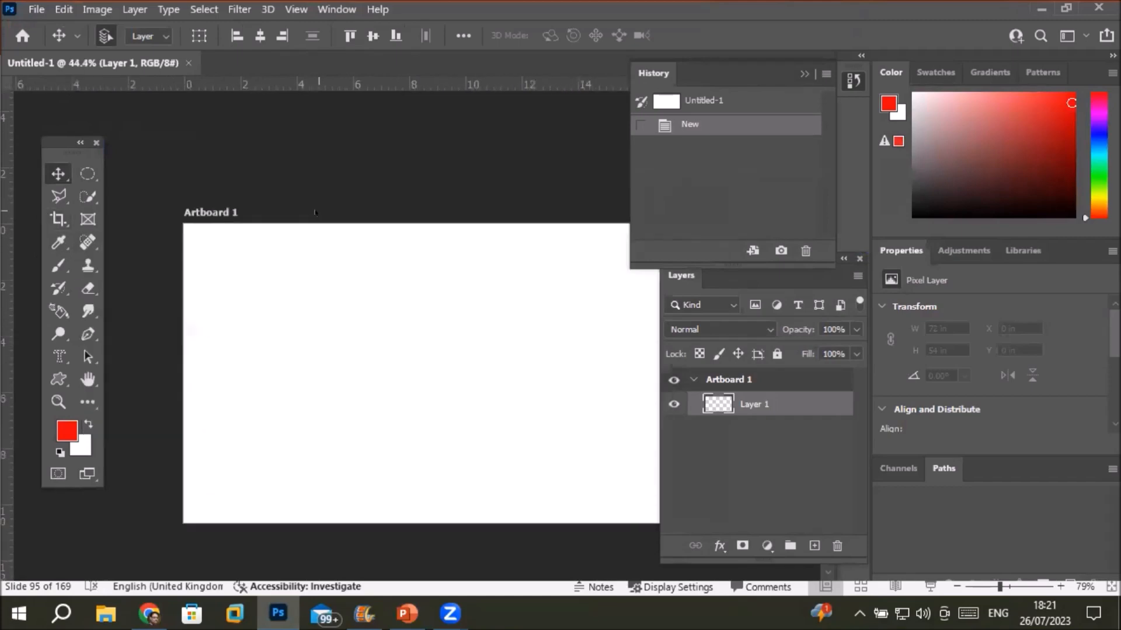
{"action": "scroll", "coordinate": [315, 213], "scroll_direction": "down", "scroll_amount": 3}
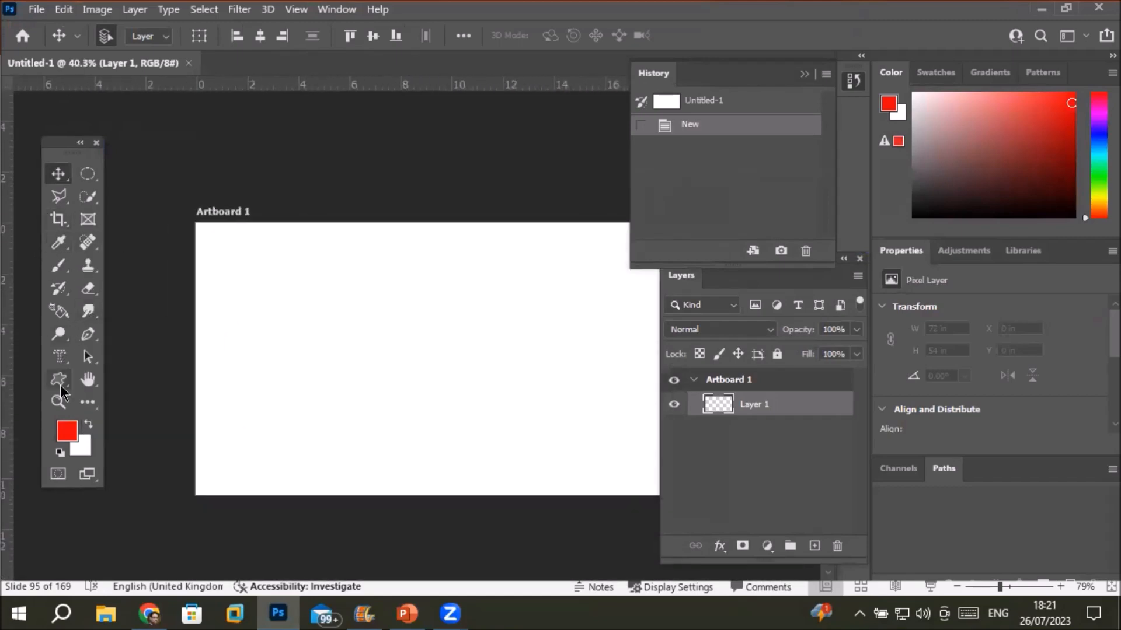
{"action": "left_click", "coordinate": [59, 355]}
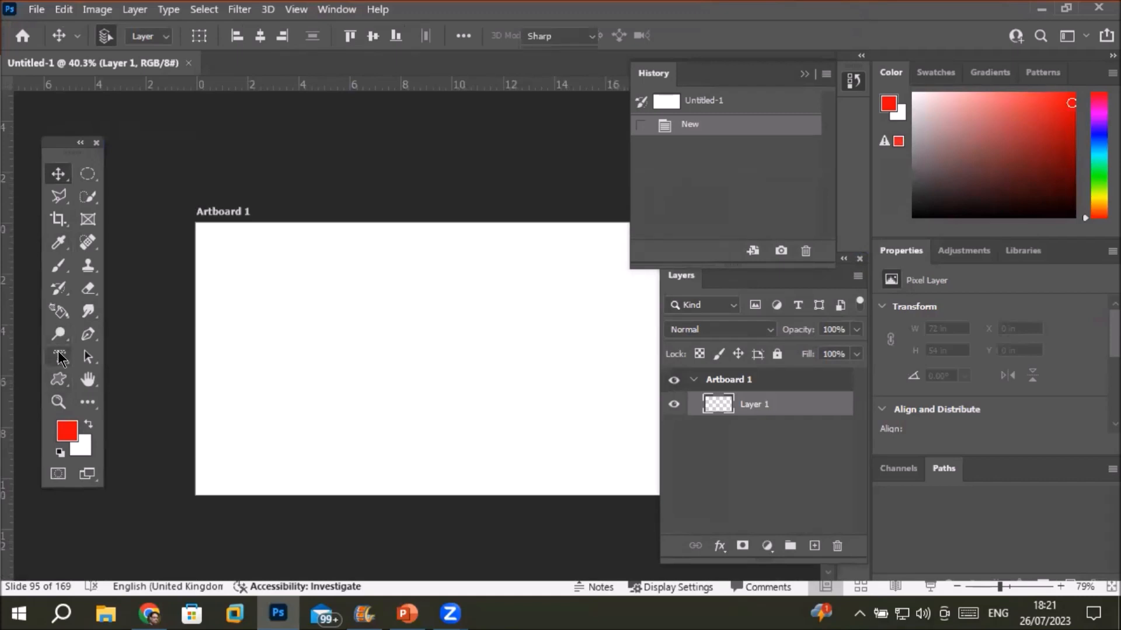
{"action": "left_click", "coordinate": [118, 356]}
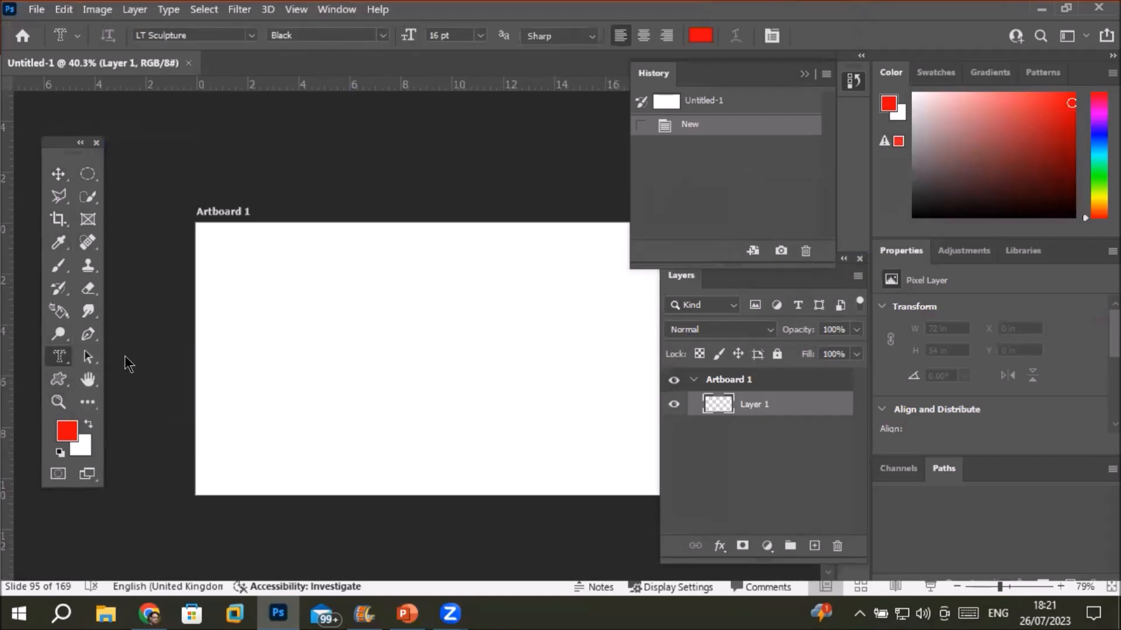
{"action": "left_click", "coordinate": [352, 242]}
{"action": "scroll", "coordinate": [394, 236], "scroll_direction": "up", "scroll_amount": 12}
{"action": "type", "text": "Home"}
{"action": "key", "text": "Tab"}
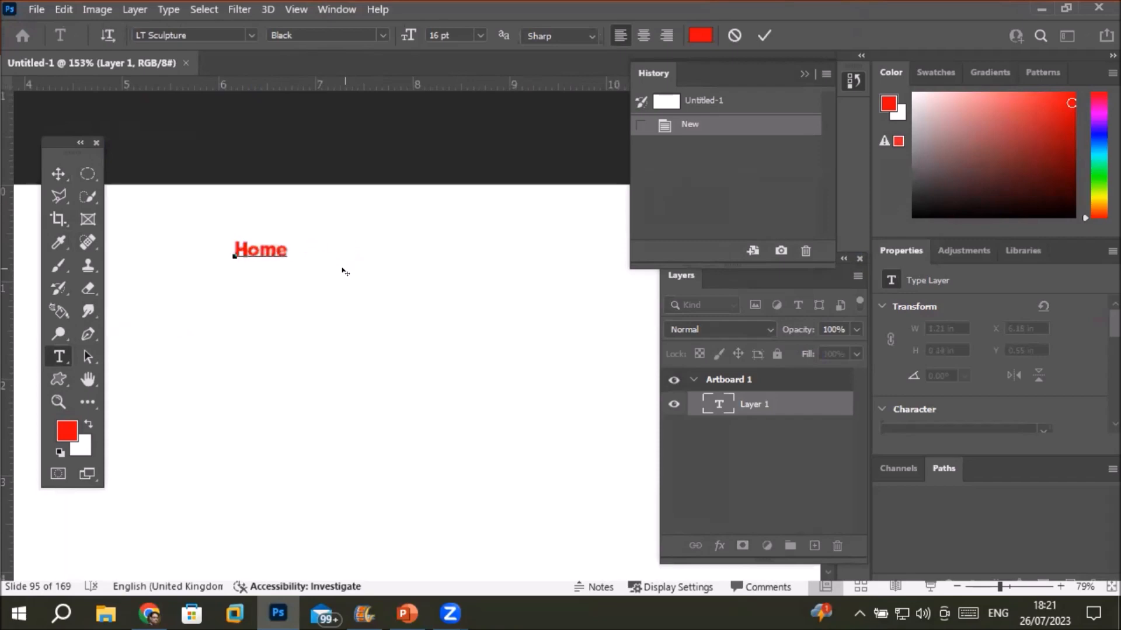
Continue the menu line with the tab-separated items "Career", "Services" and "Aboutus"
{"action": "type", "text": "Career"}
{"action": "key", "text": "Tab"}
{"action": "type", "text": "Services"}
{"action": "key", "text": "Tab"}
{"action": "type", "text": "About"}
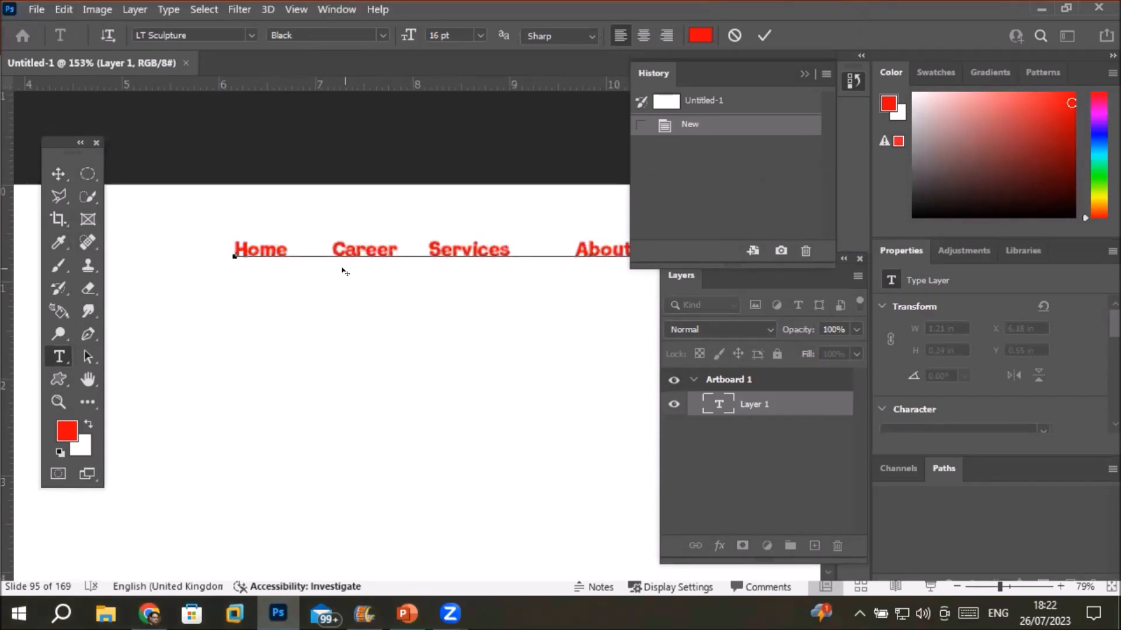
{"action": "type", "text": "us"}
{"action": "scroll", "coordinate": [344, 272], "scroll_direction": "down", "scroll_amount": 3}
Commit the menu text and move it up and left to about X 5.67 in, Y 0.23 in
{"action": "left_click", "coordinate": [58, 173]}
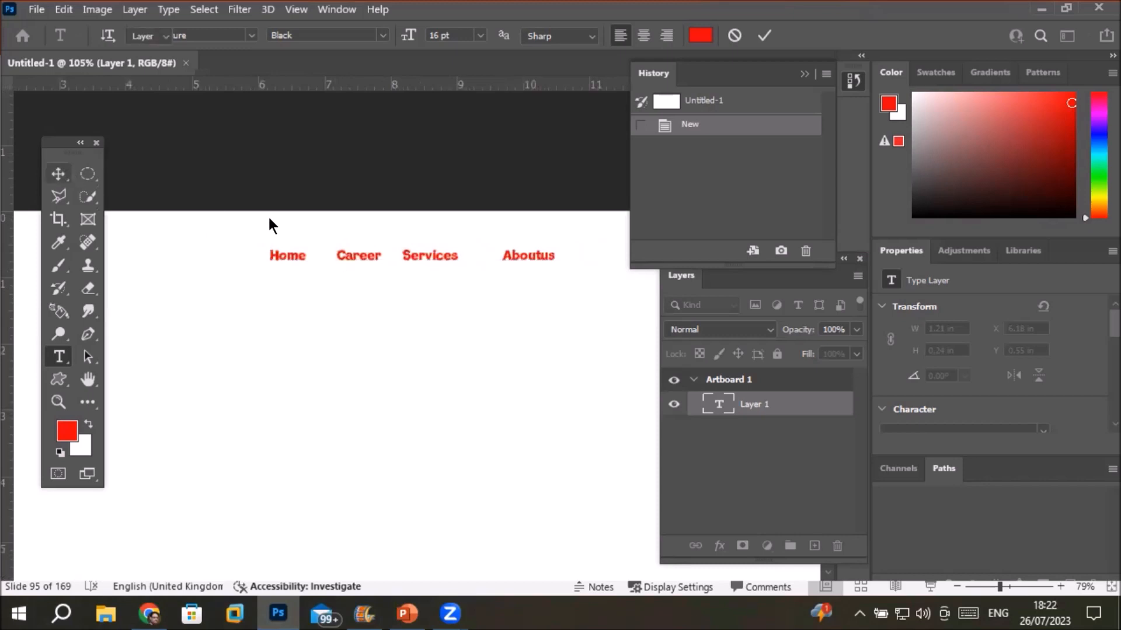
{"action": "left_click", "coordinate": [58, 173]}
{"action": "left_click_drag", "start_coordinate": [355, 257], "coordinate": [315, 235]}
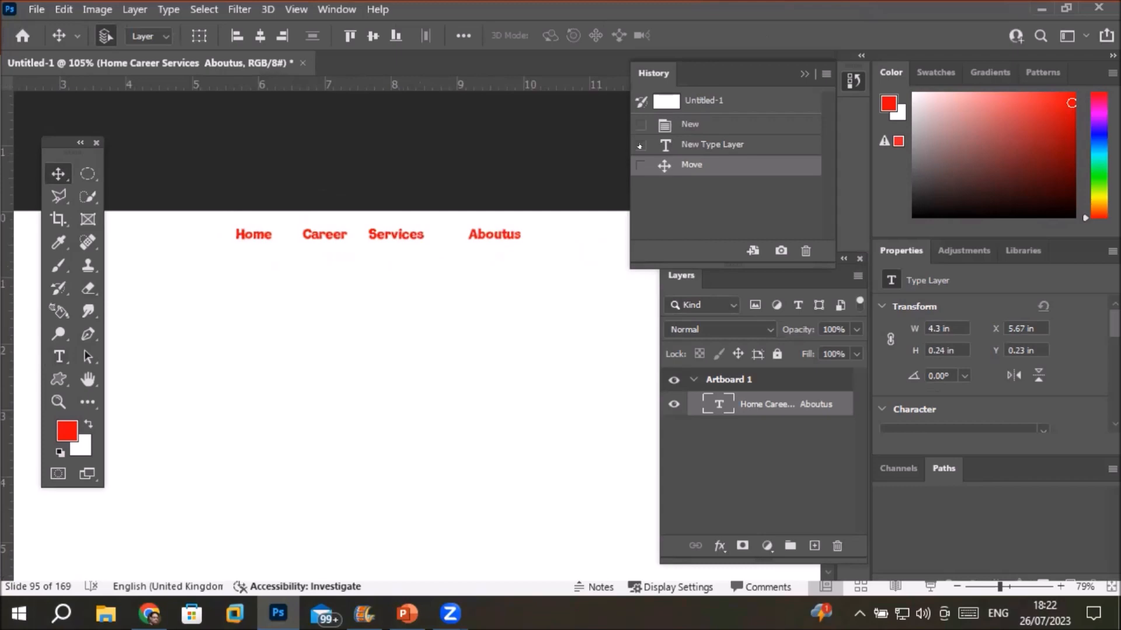
Hide and show the menu text layer twice to demonstrate layer visibility
{"action": "left_click", "coordinate": [672, 403]}
{"action": "left_click", "coordinate": [672, 405]}
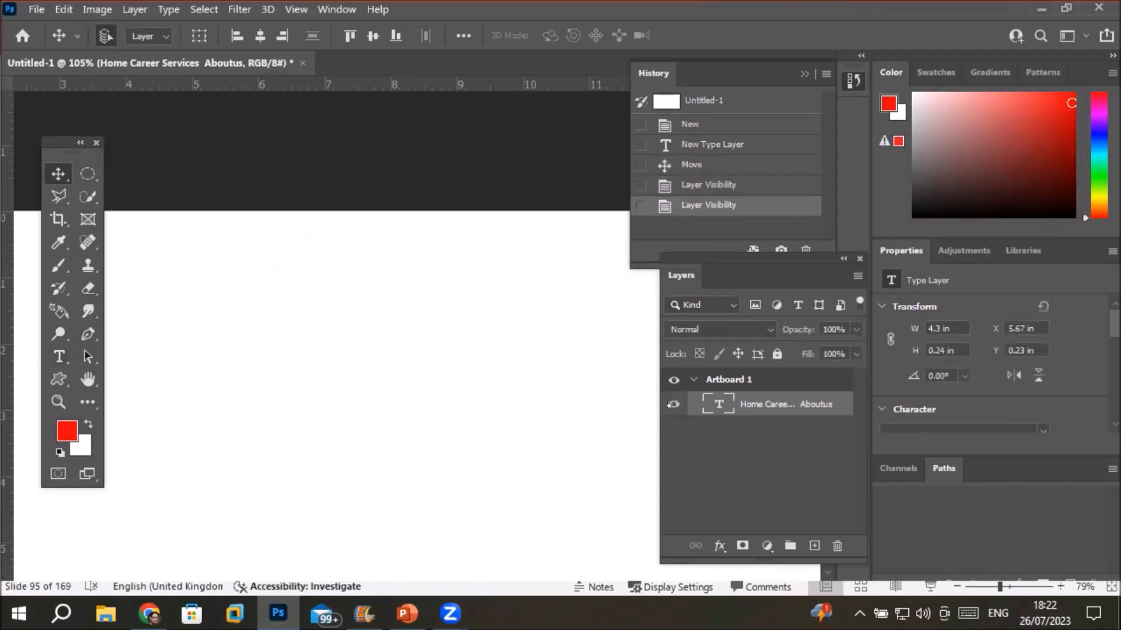
{"action": "left_click", "coordinate": [672, 403]}
{"action": "left_click", "coordinate": [673, 403]}
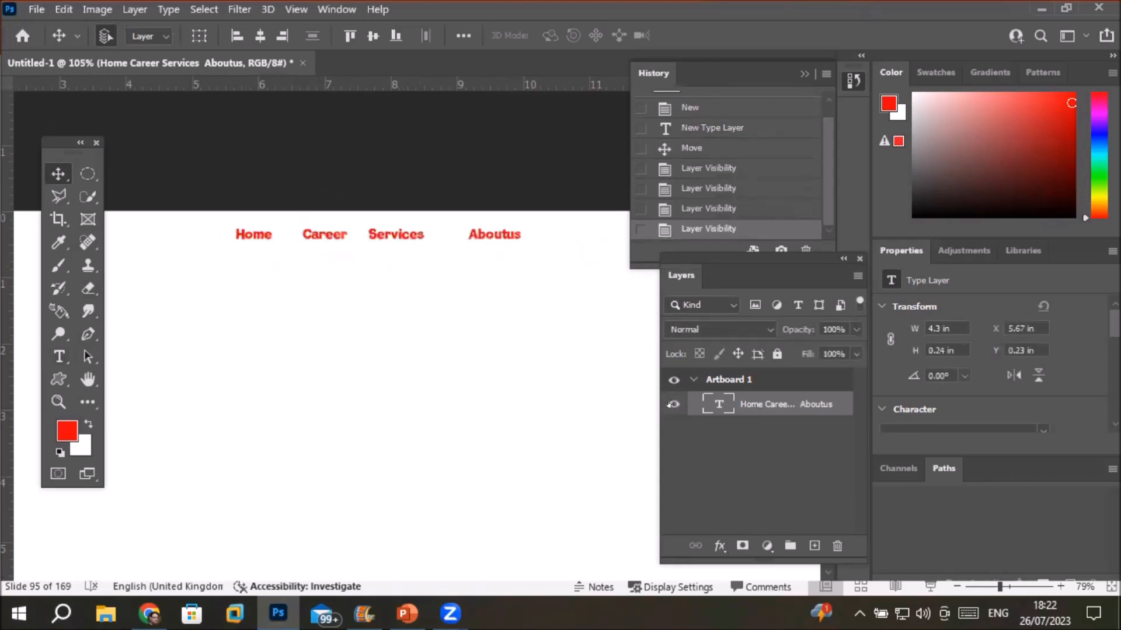
Recolour all the menu text to a very dark navy and insert the missing space in "About us"
{"action": "left_click", "coordinate": [59, 356]}
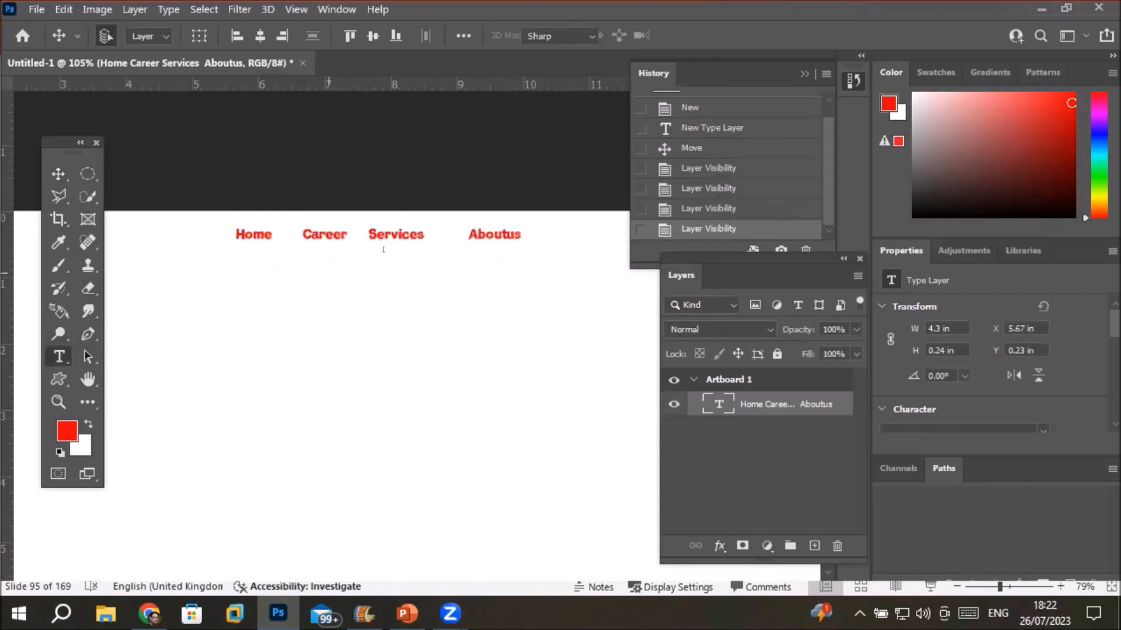
{"action": "left_click", "coordinate": [519, 234]}
{"action": "left_click_drag", "start_coordinate": [520, 234], "coordinate": [235, 235]}
{"action": "left_click", "coordinate": [701, 36]}
{"action": "left_click", "coordinate": [855, 234]}
{"action": "left_click", "coordinate": [820, 379]}
{"action": "left_click", "coordinate": [1013, 165]}
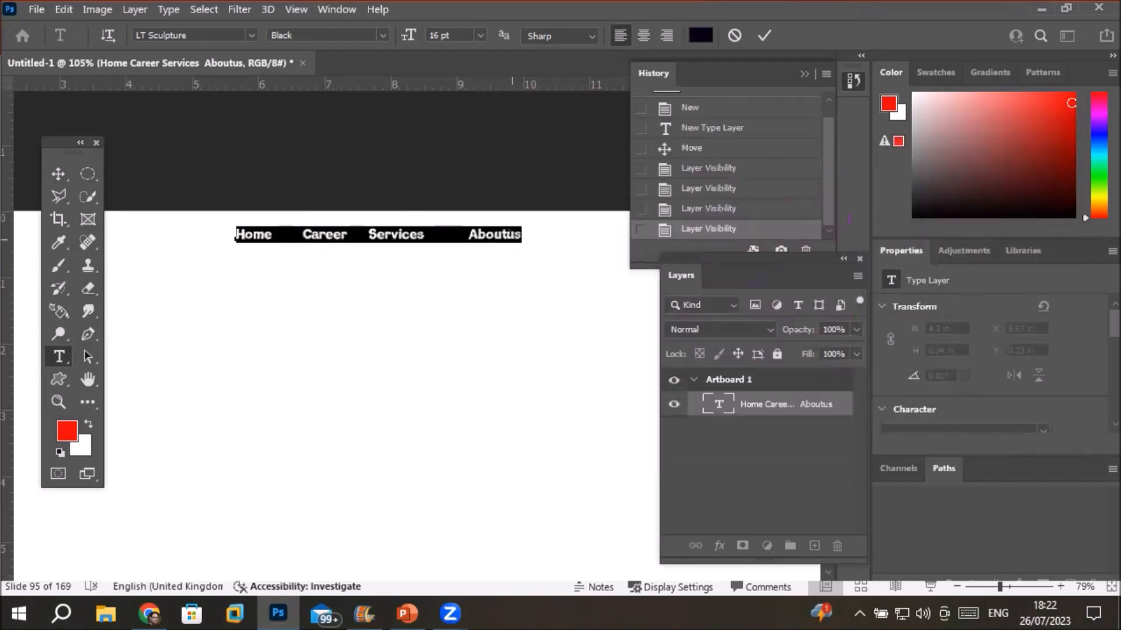
{"action": "double_click", "coordinate": [511, 235]}
{"action": "left_click", "coordinate": [507, 234]}
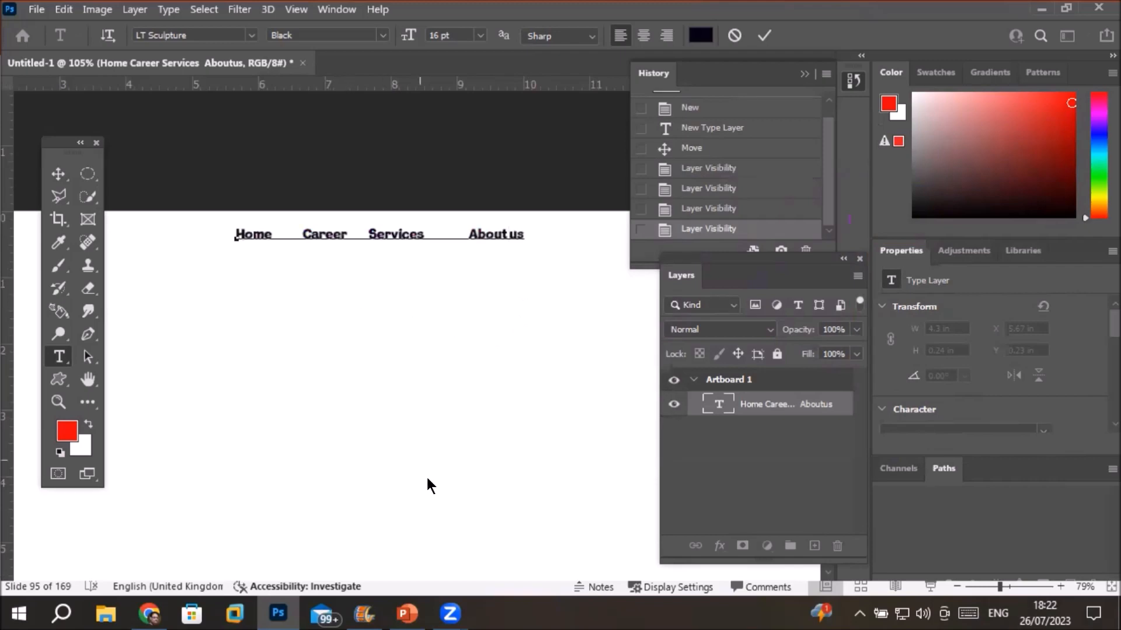
Check the Web Layout lab slide in PowerPoint and, back in Photoshop, draw a red 1366 x 80 px header rectangle across the artboard's top
{"action": "left_click", "coordinate": [414, 616]}
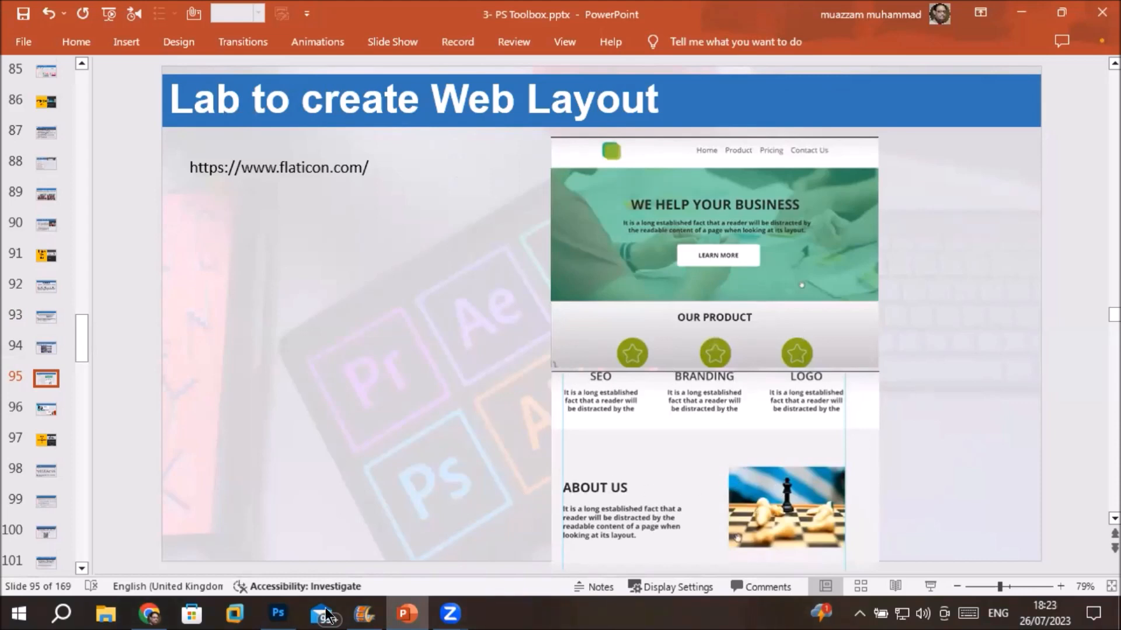
{"action": "left_click", "coordinate": [280, 612]}
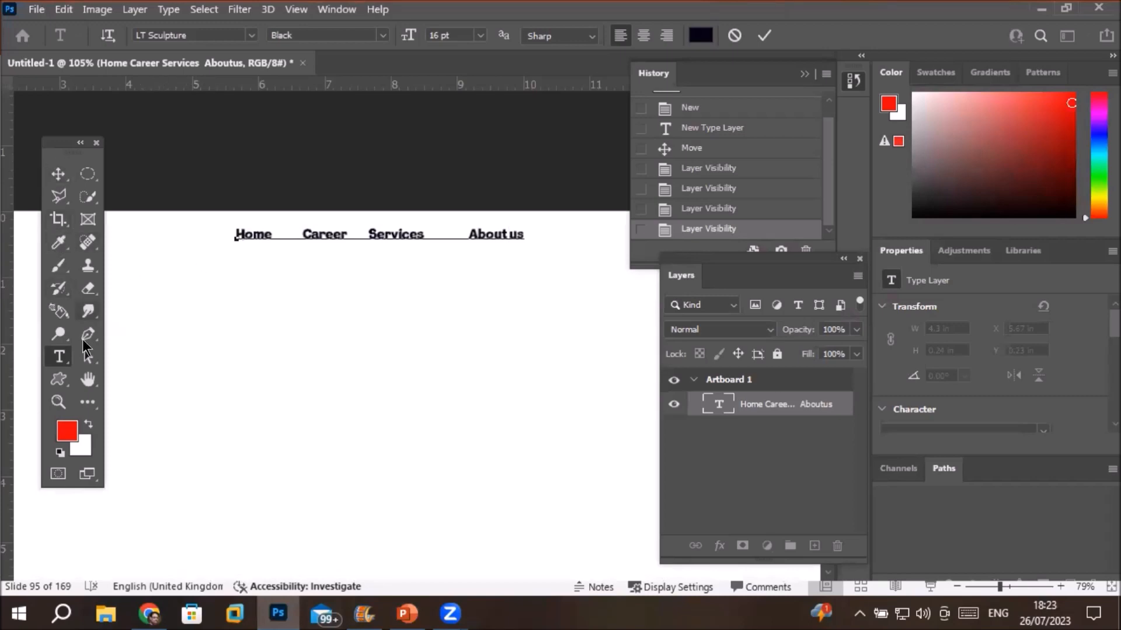
{"action": "right_click", "coordinate": [61, 381]}
{"action": "left_click", "coordinate": [111, 382]}
{"action": "scroll", "coordinate": [235, 295], "scroll_direction": "down", "scroll_amount": 5}
{"action": "left_click_drag", "start_coordinate": [62, 144], "coordinate": [29, 173]}
{"action": "left_click_drag", "start_coordinate": [78, 262], "coordinate": [607, 289]}
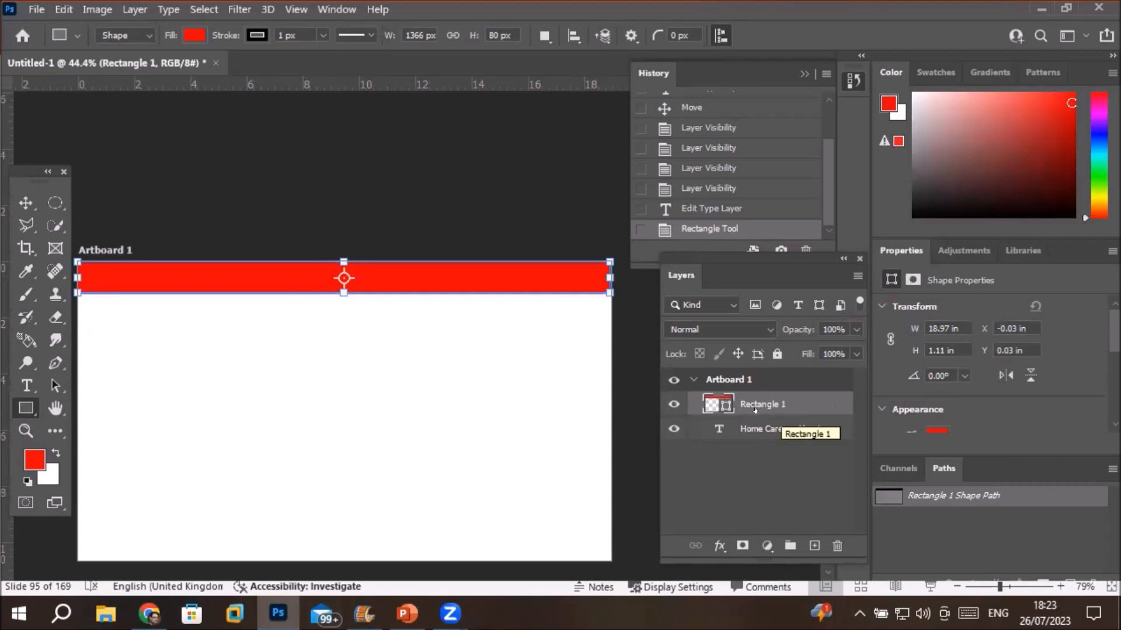
Place the rectangle layer beneath the menu text and move the text rightward along the bar to about X 13.1 in, Y 0.33 in
{"action": "left_click_drag", "start_coordinate": [754, 410], "coordinate": [761, 432]}
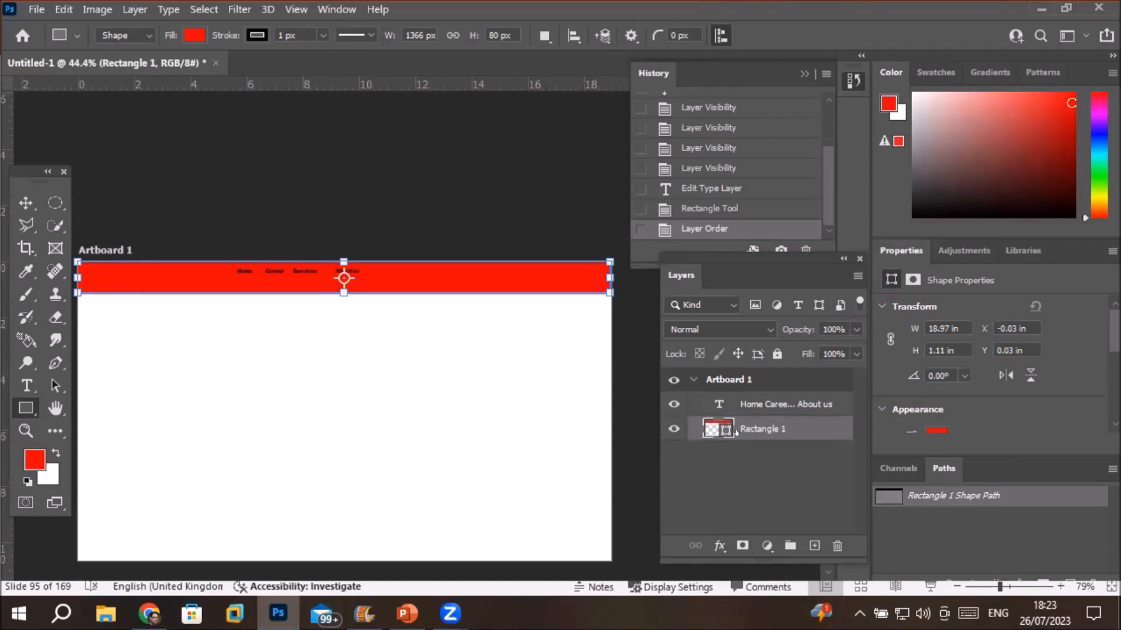
{"action": "left_click", "coordinate": [782, 405]}
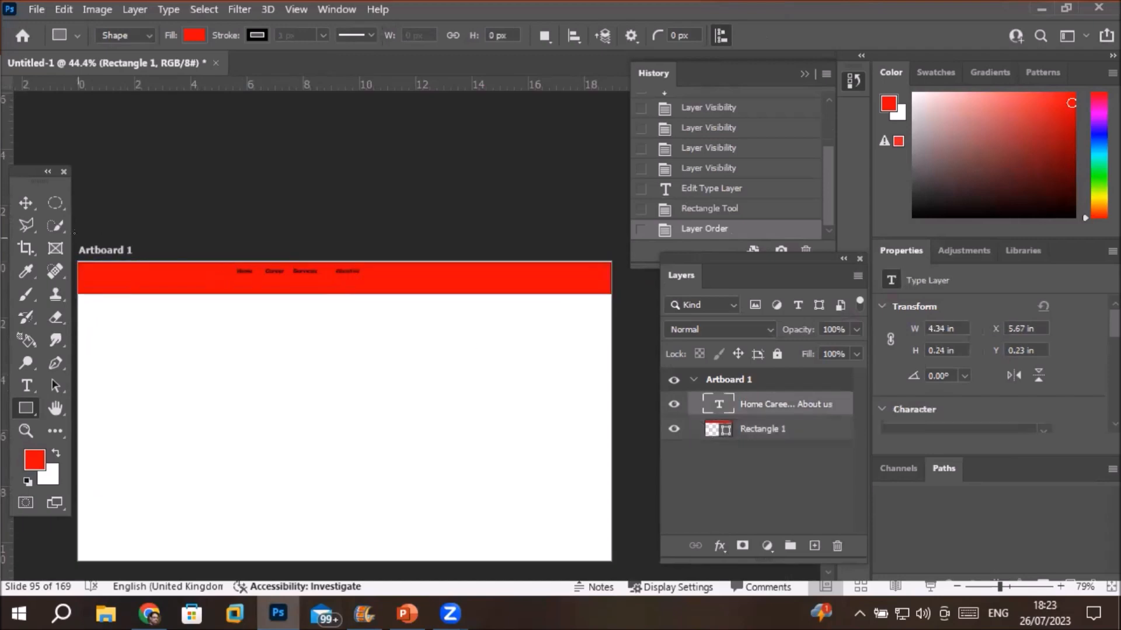
{"action": "left_click", "coordinate": [29, 204]}
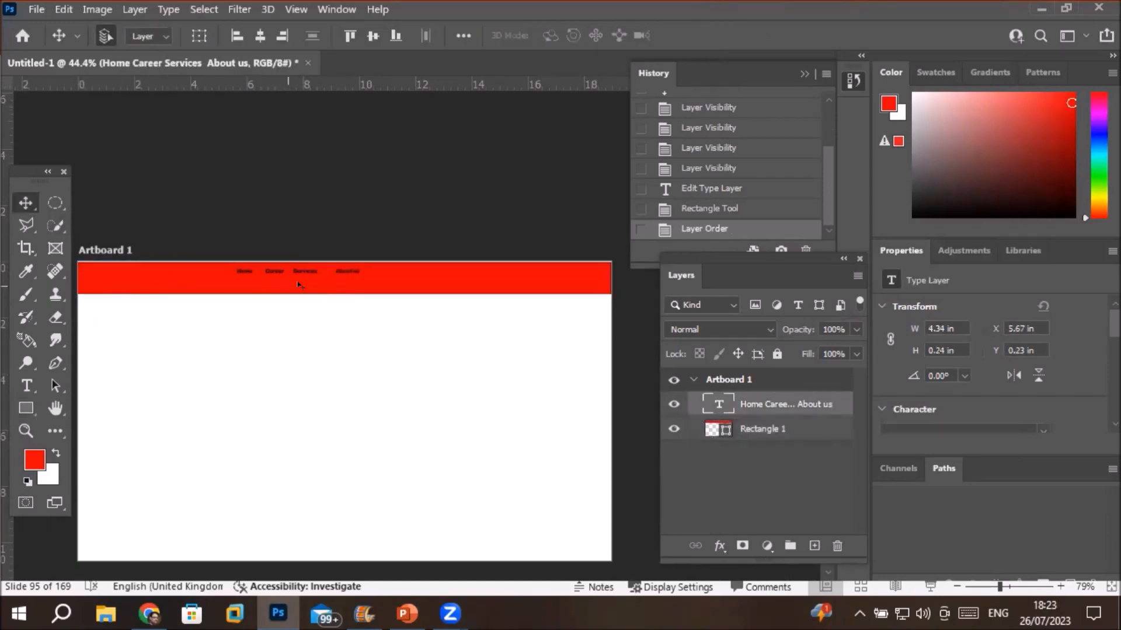
{"action": "left_click_drag", "start_coordinate": [298, 271], "coordinate": [506, 273]}
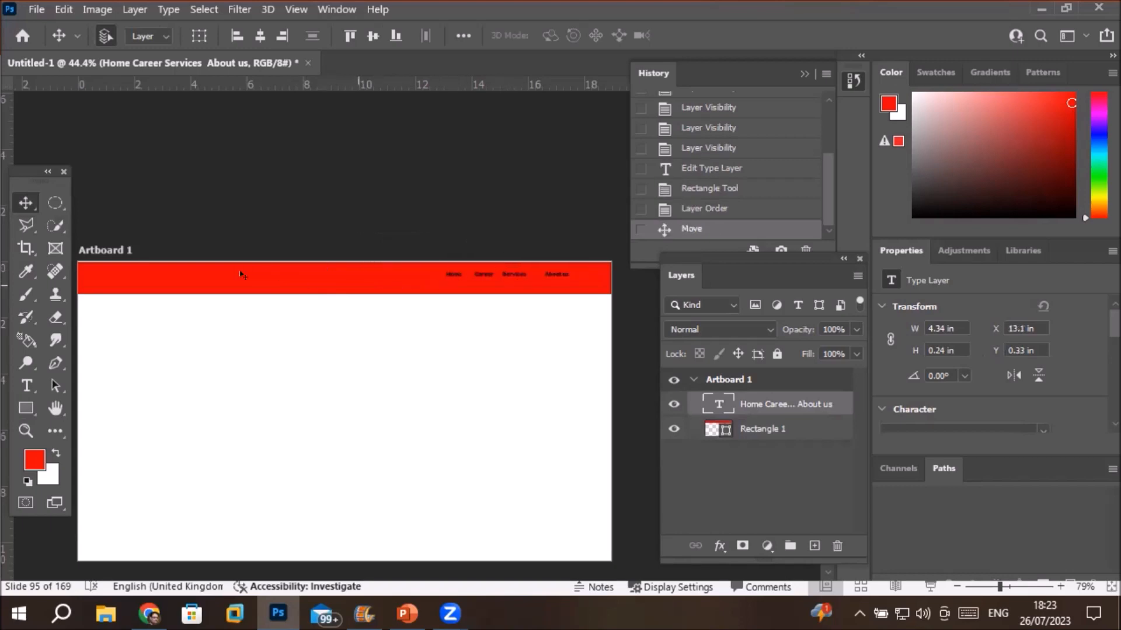
Activate the Horizontal Type tool for editing the menu text on the red header bar
{"action": "scroll", "coordinate": [576, 285], "scroll_direction": "up", "scroll_amount": 1}
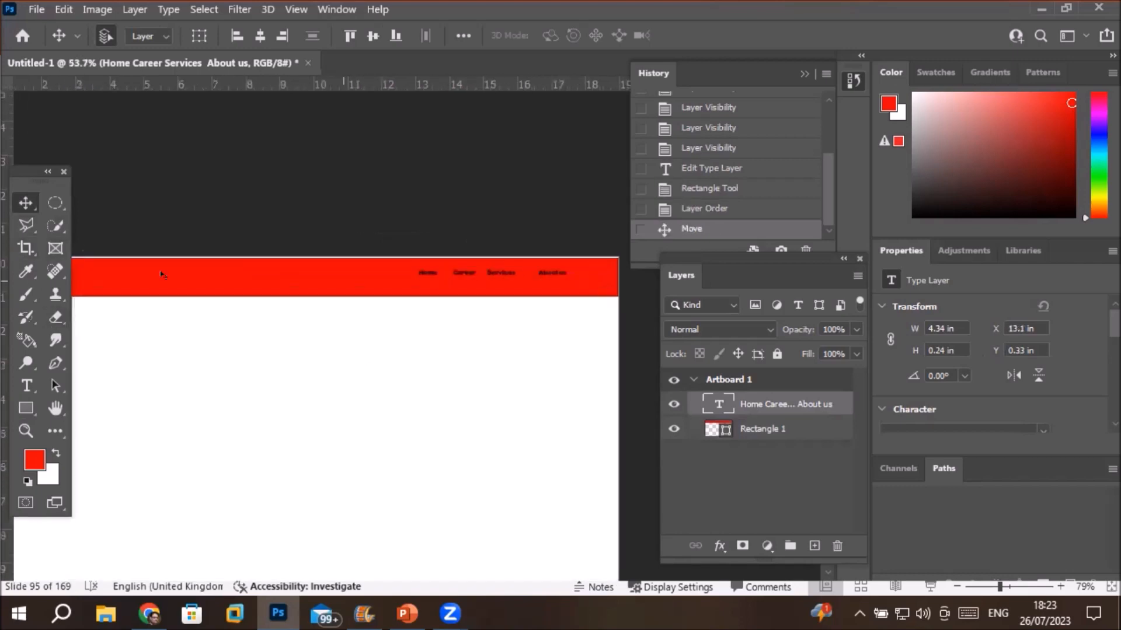
{"action": "left_click", "coordinate": [26, 385]}
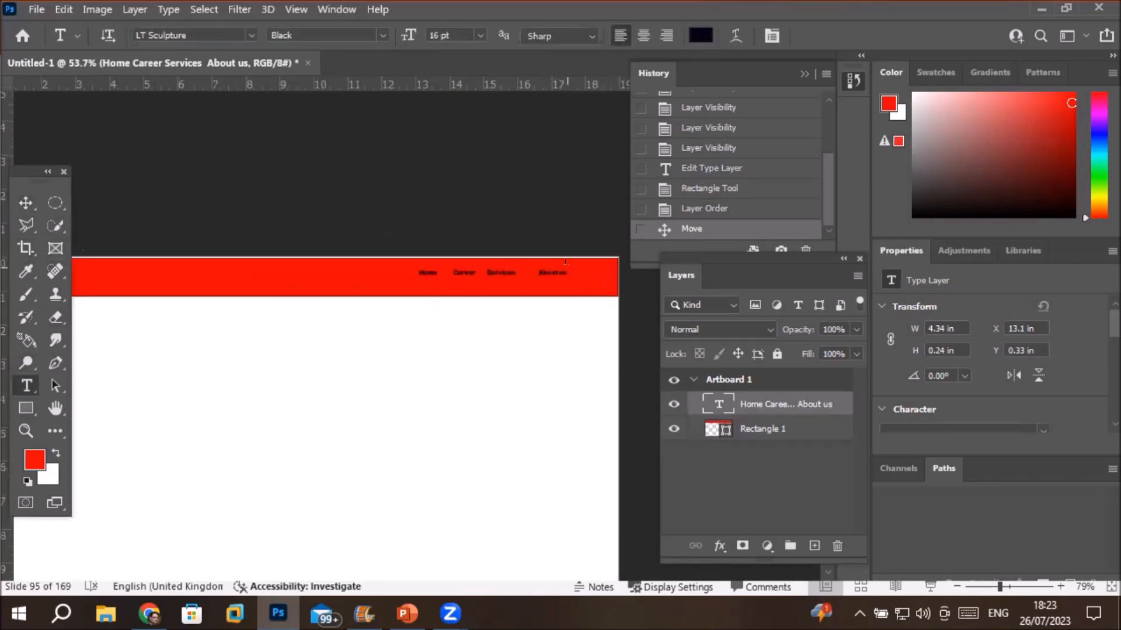